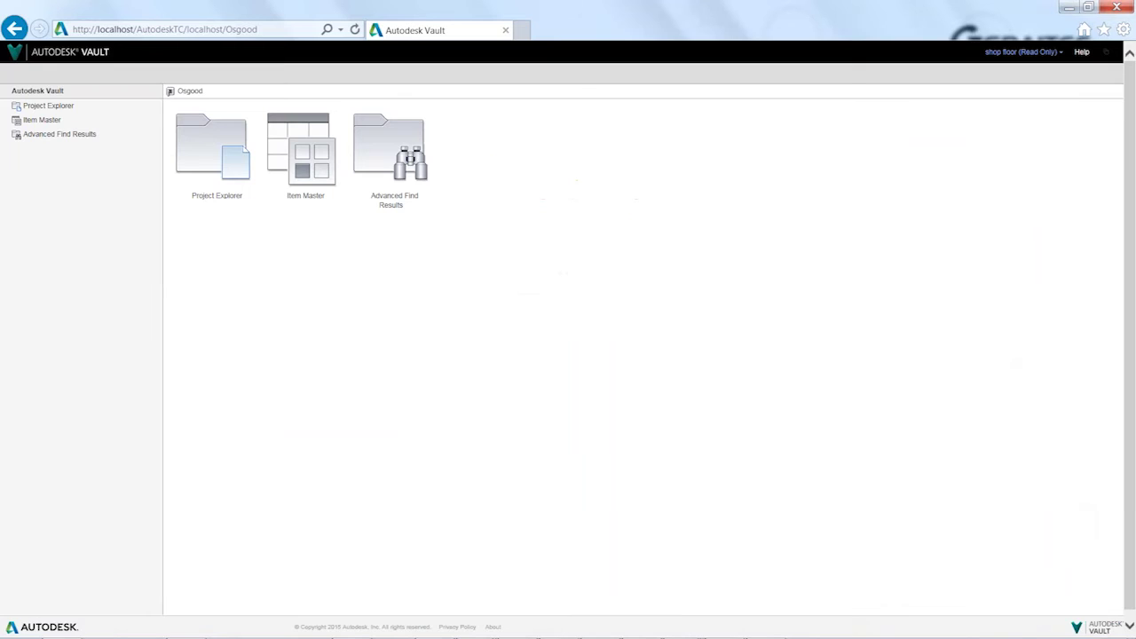
Open the Project Explorer and search the vault for "allen".
mouse_move(1033, 52)
click(213, 146)
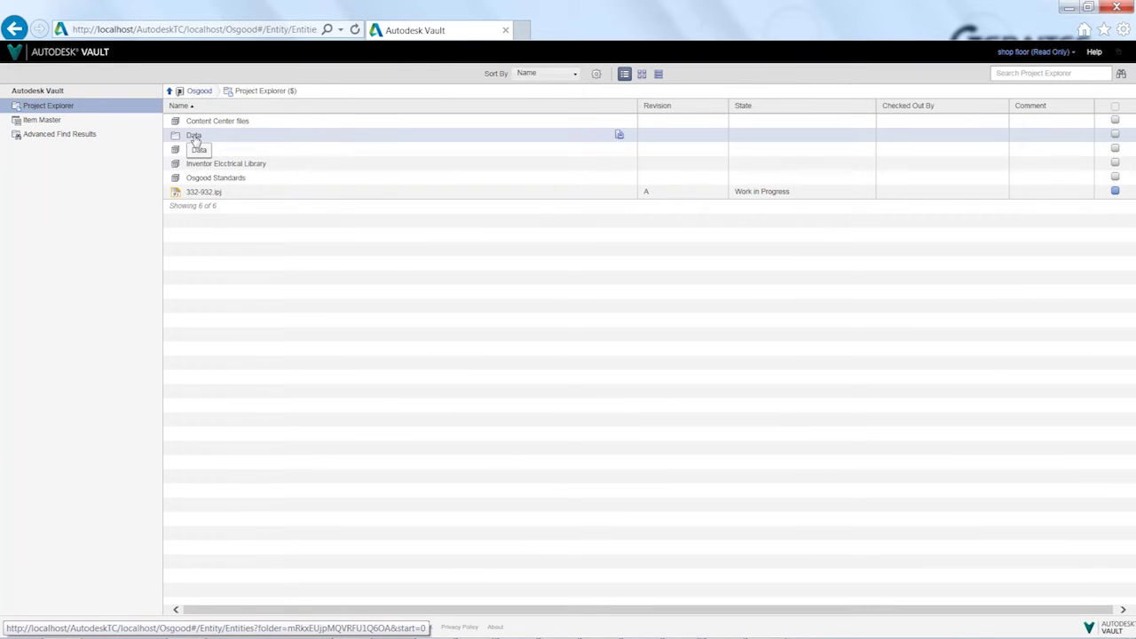
click(1029, 74)
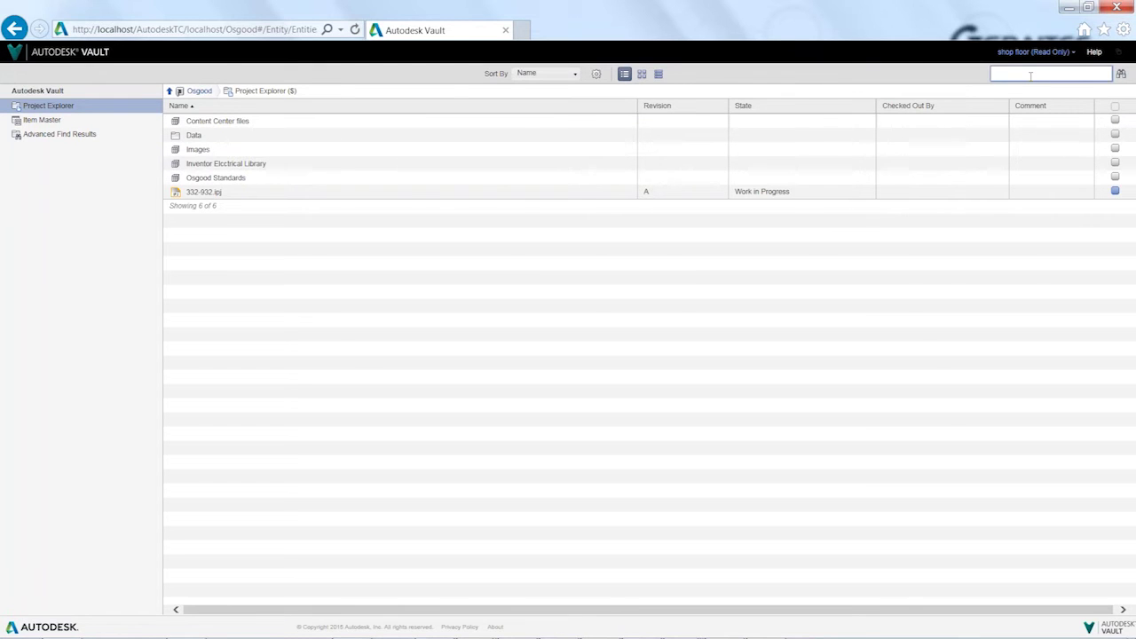
text(allen)
key(super+plus)
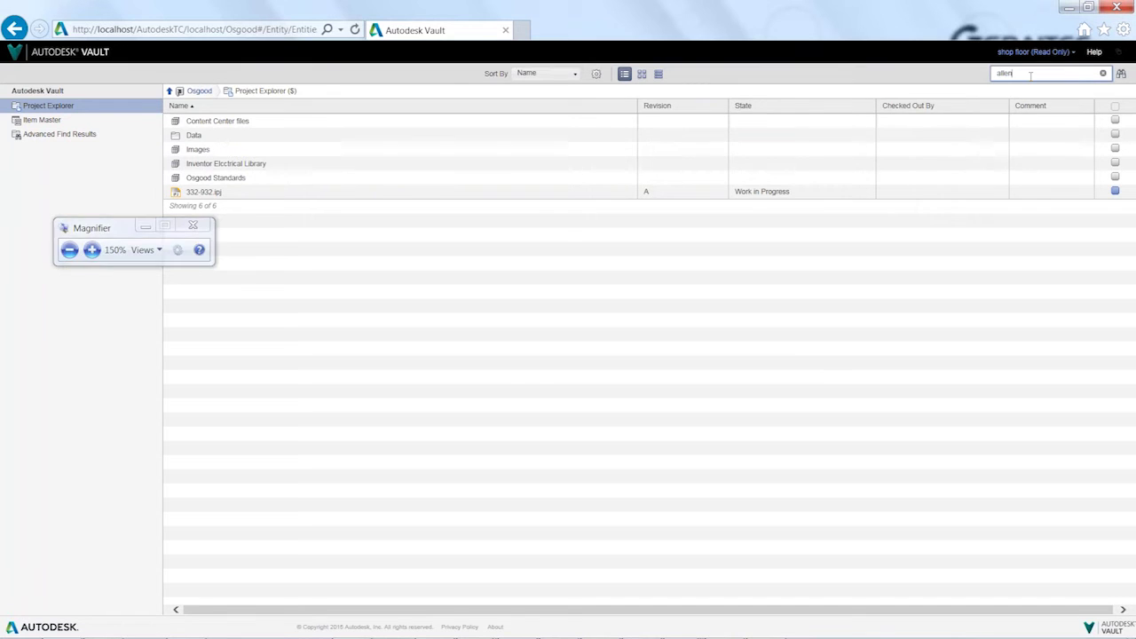
key(Return)
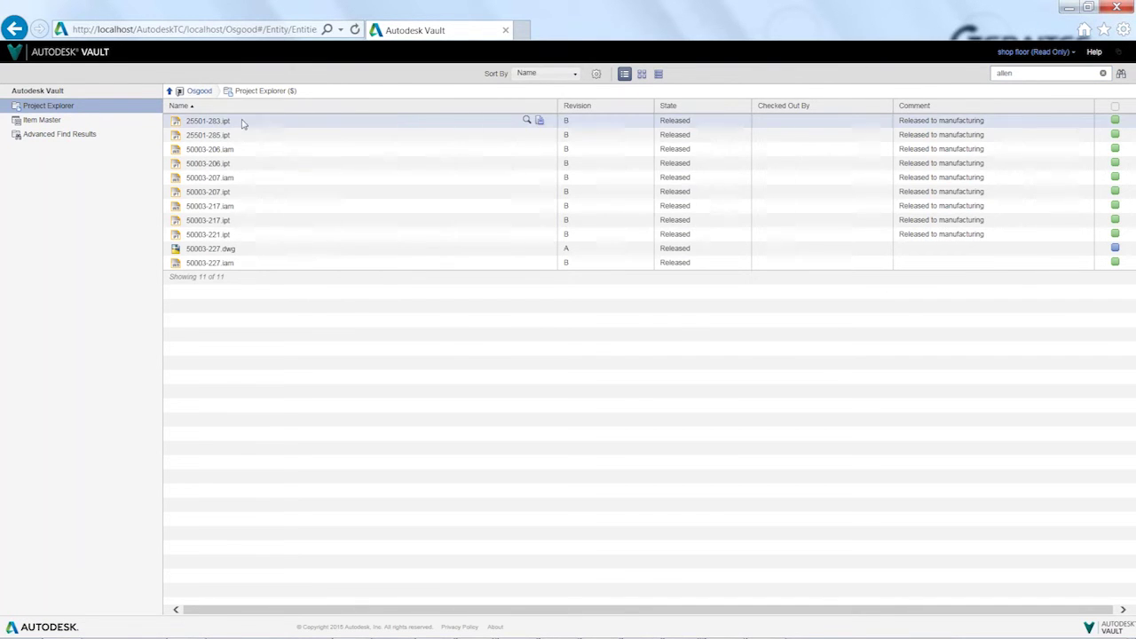
Open the file details of 50003-217.iam from the search results and show its version history.
click(581, 235)
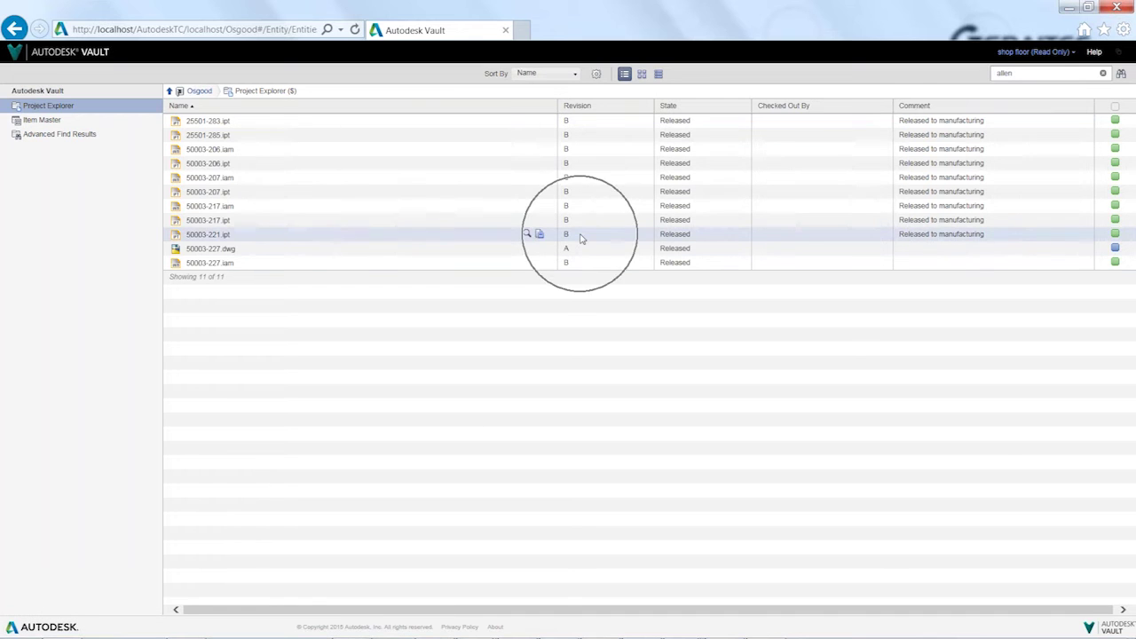
click(673, 235)
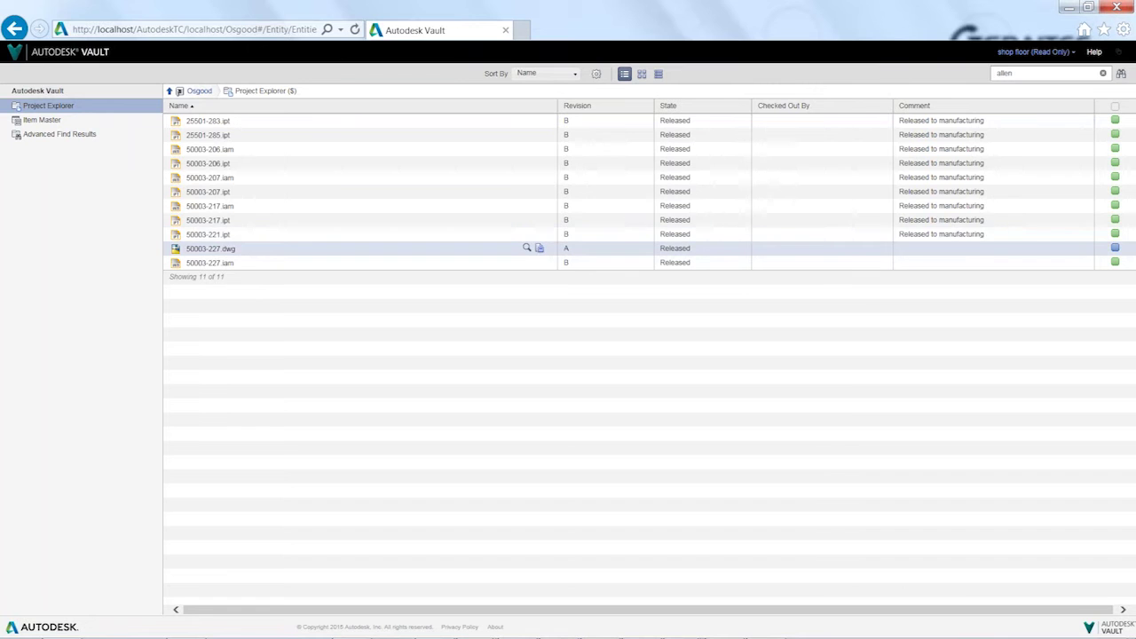
click(216, 206)
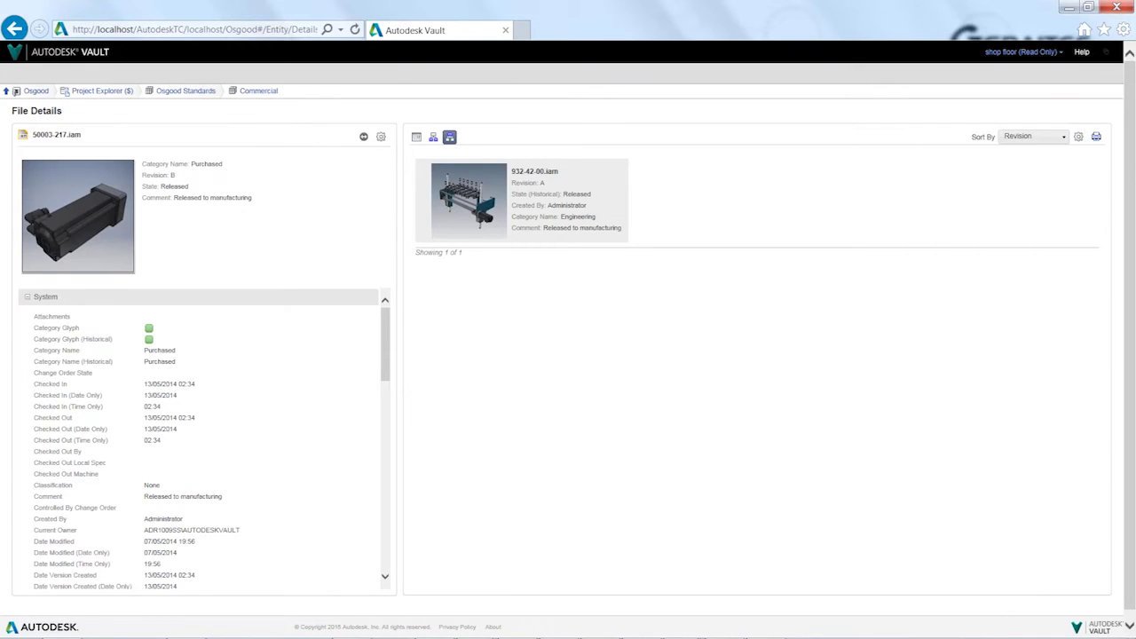
click(416, 137)
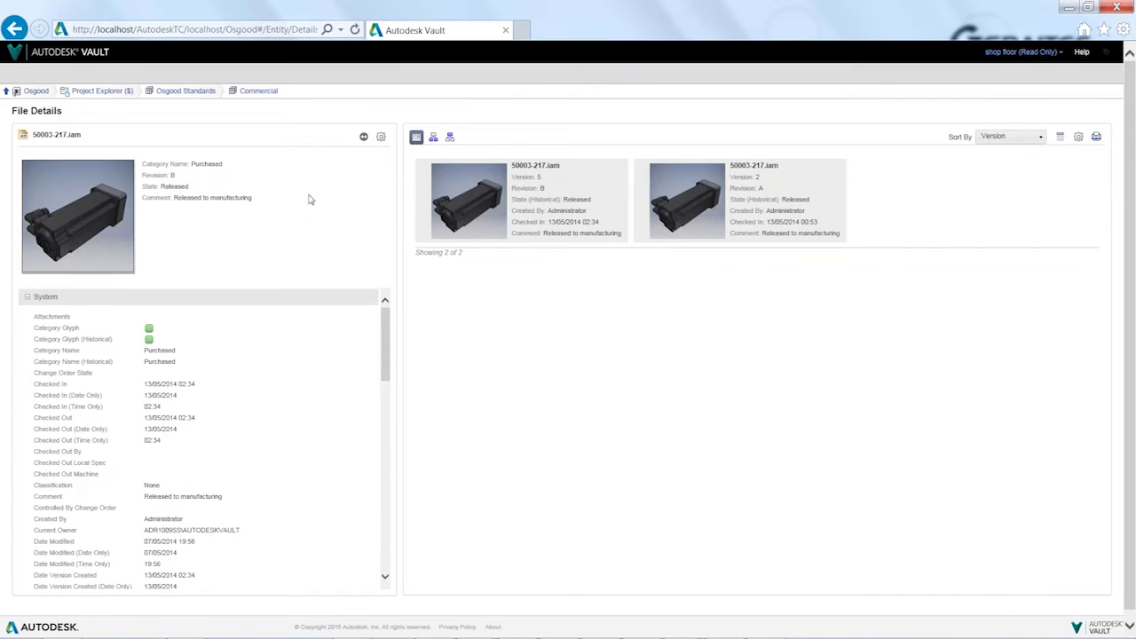
Collapse the System properties of 50003-217.iam and examine the user-defined keywords and part number.
click(27, 298)
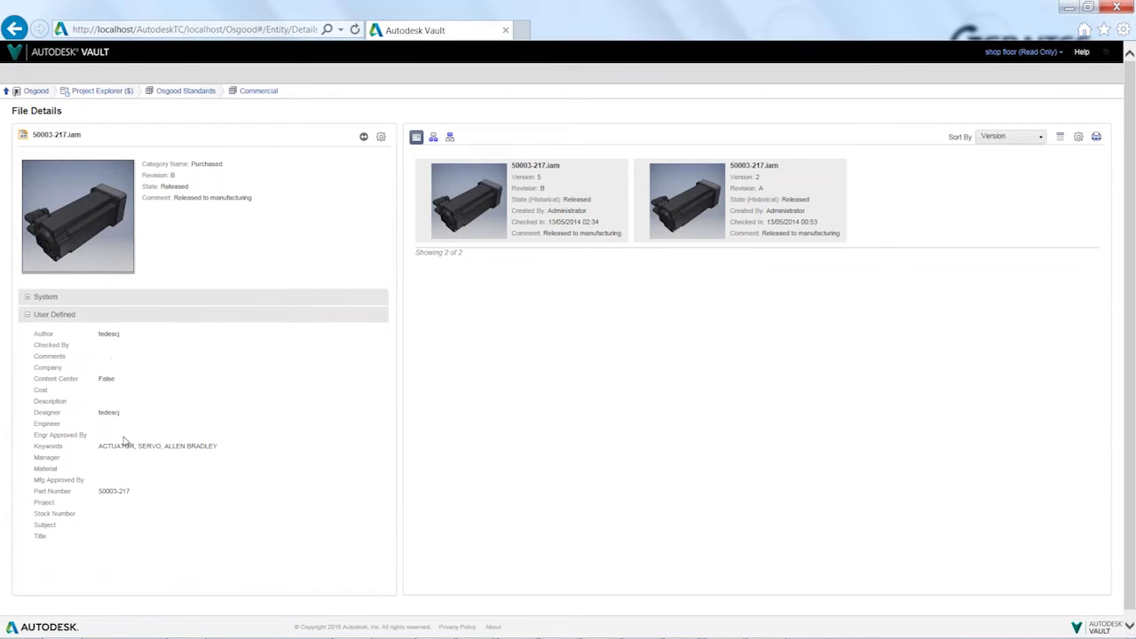
key(super+plus)
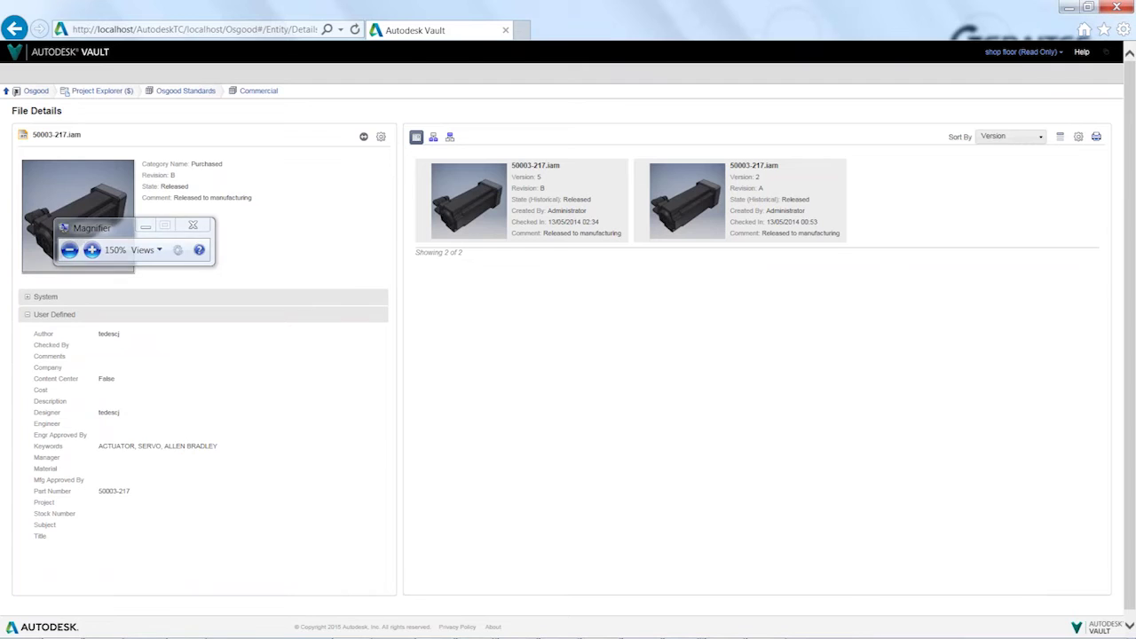
click(177, 449)
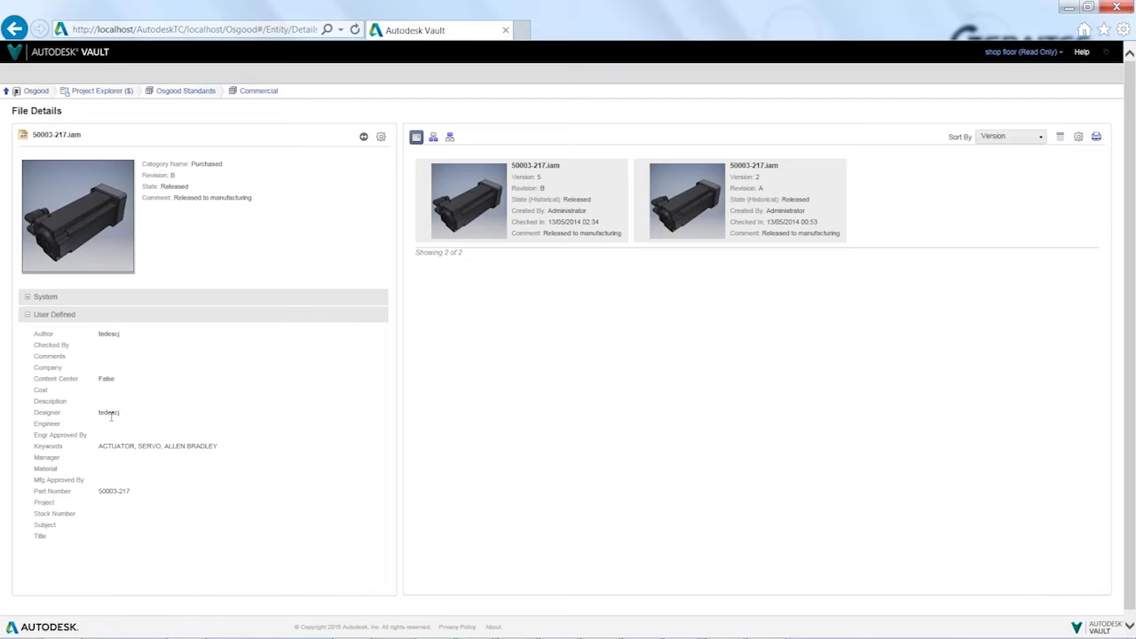
click(118, 491)
List the files that 50003-217.iam uses and open the details of 71260-023.ipt.
click(433, 140)
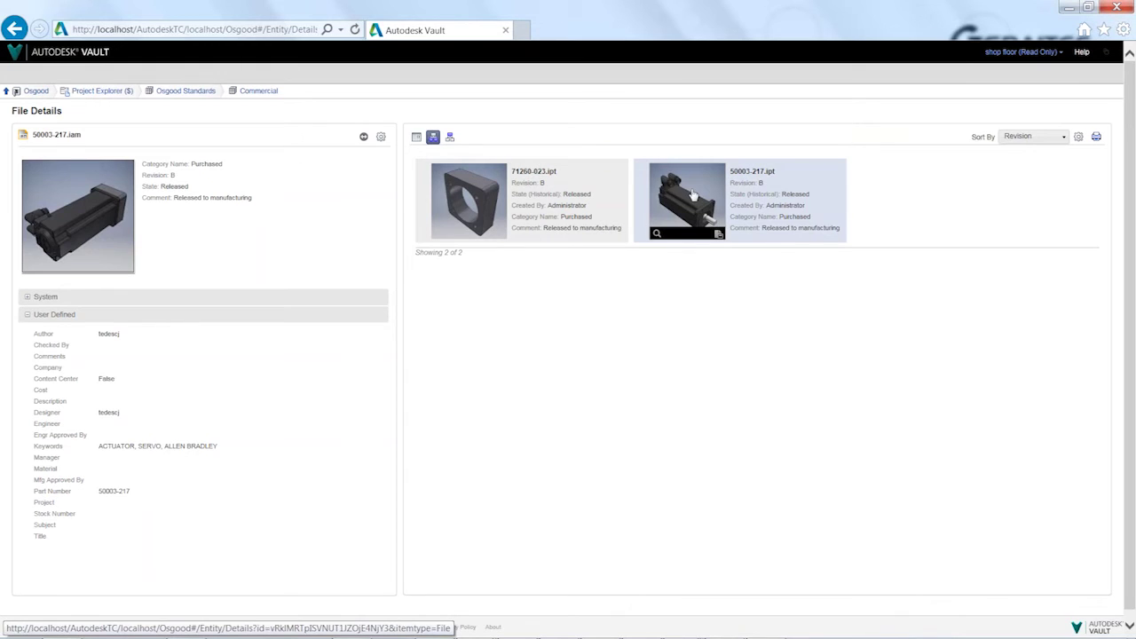
click(450, 137)
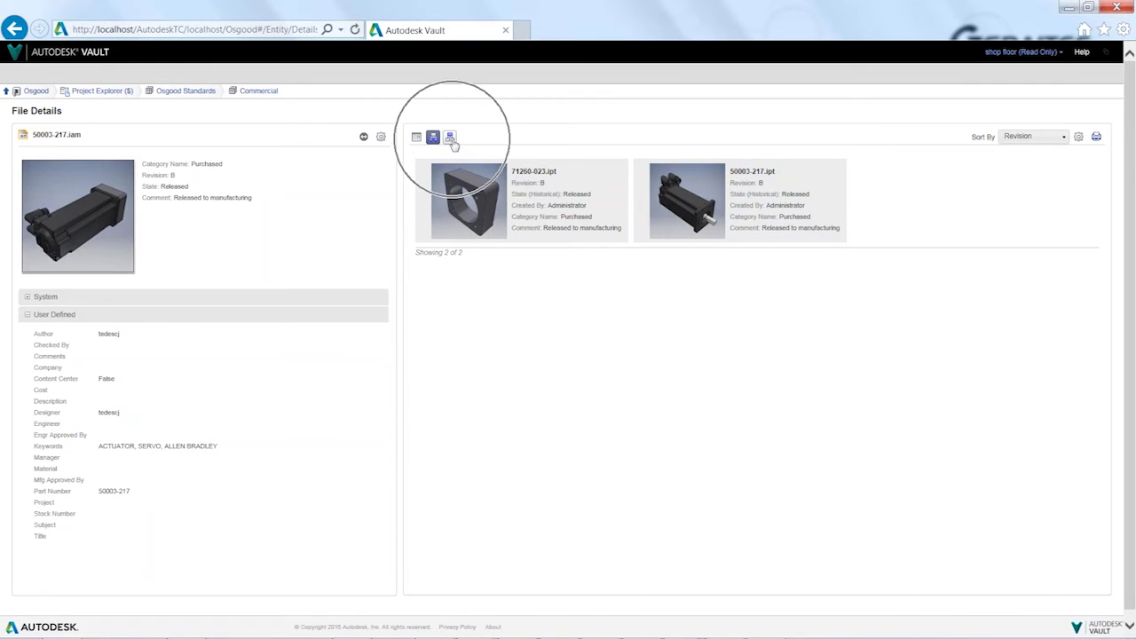
click(450, 138)
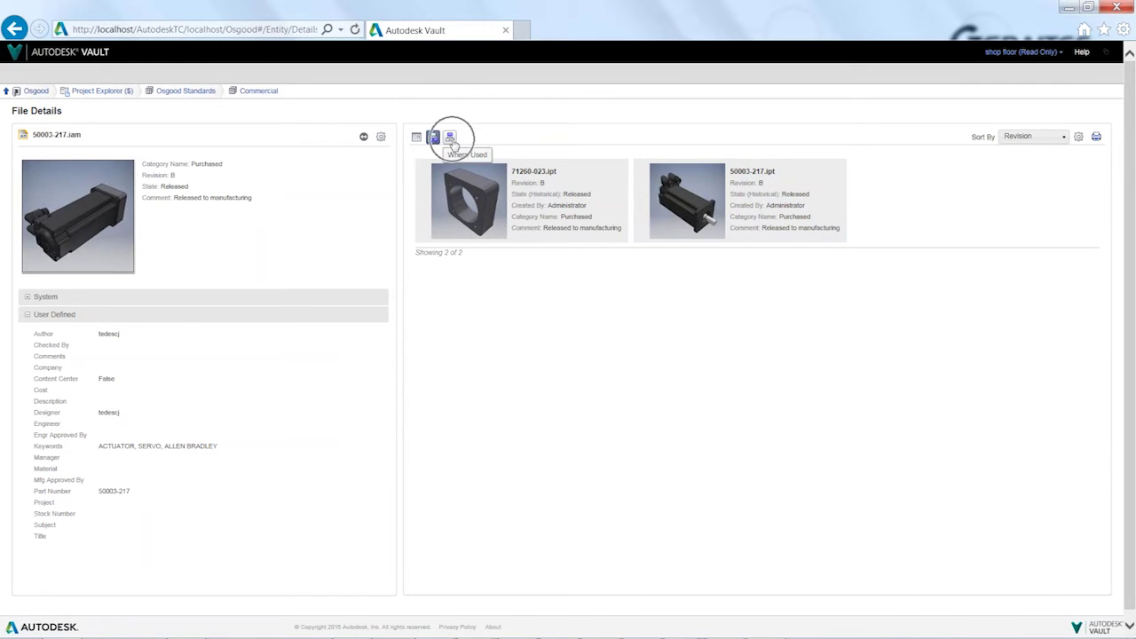
click(455, 183)
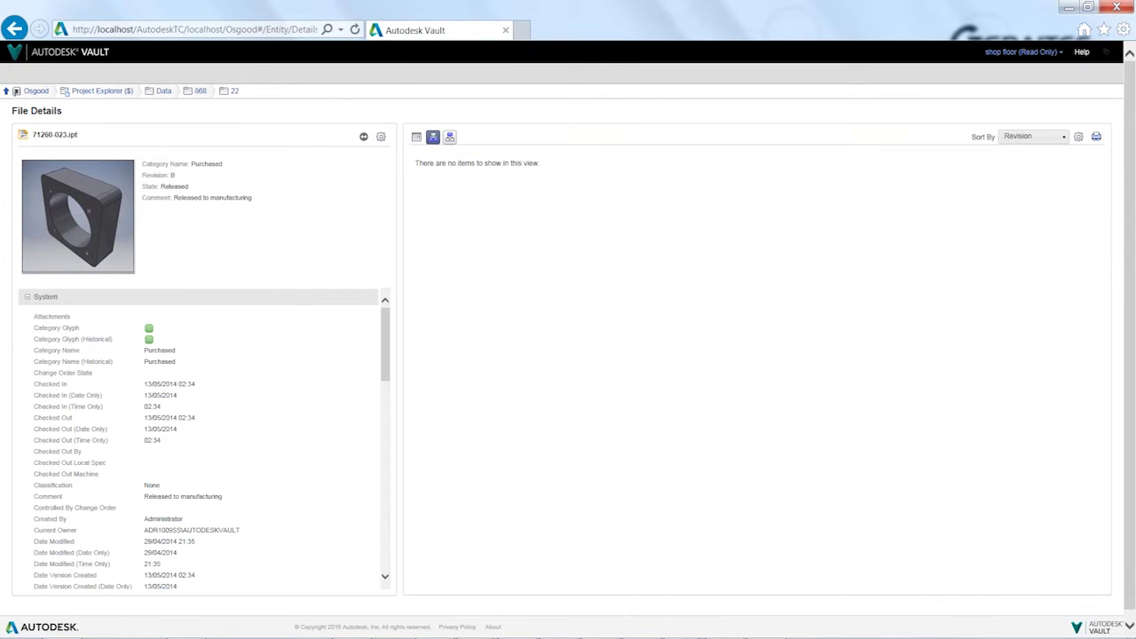
Trace where 71260-023.ipt is used back to 50003-217.iam and examine that assembly's user-defined properties.
click(450, 139)
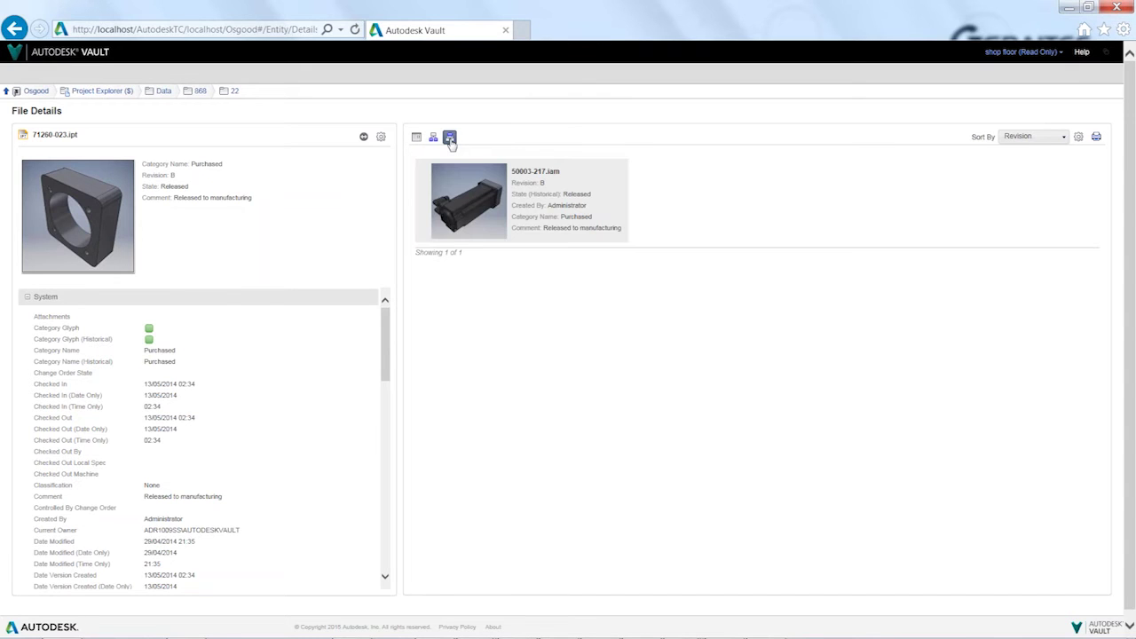
click(487, 186)
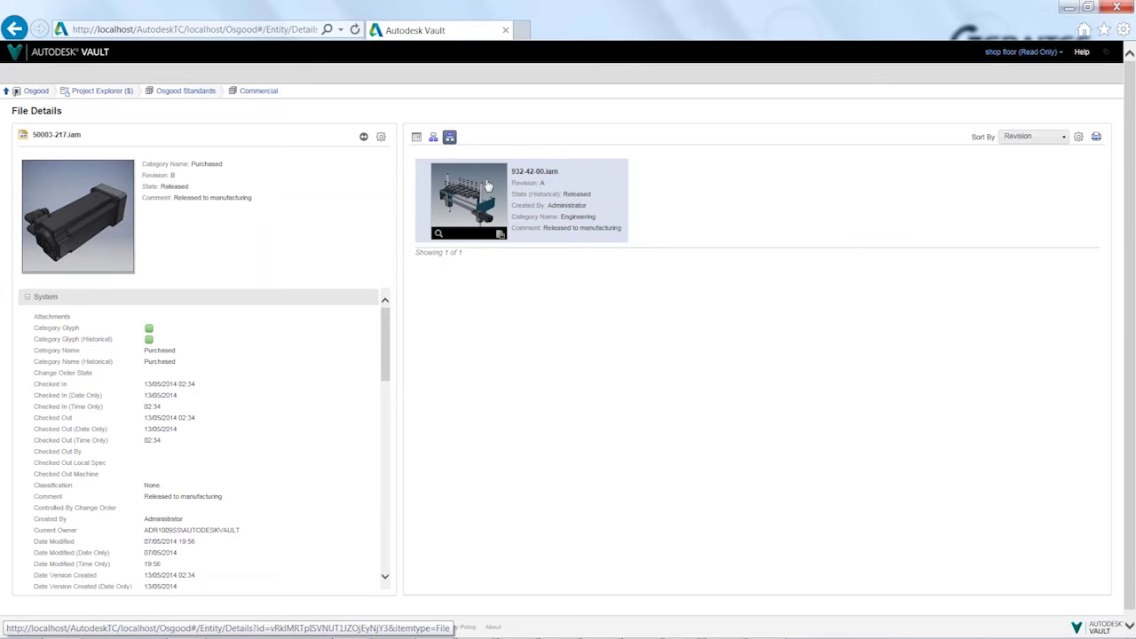
click(37, 298)
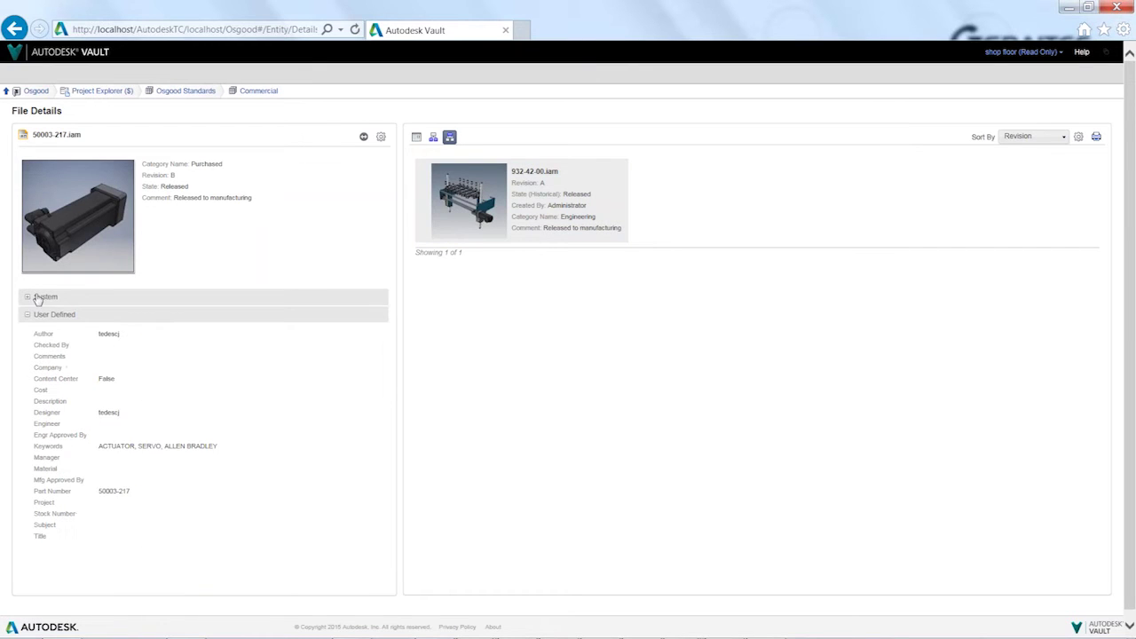
Open the parent assembly 932-42-00.iam and preview its 3D model from another angle.
mouse_move(467, 207)
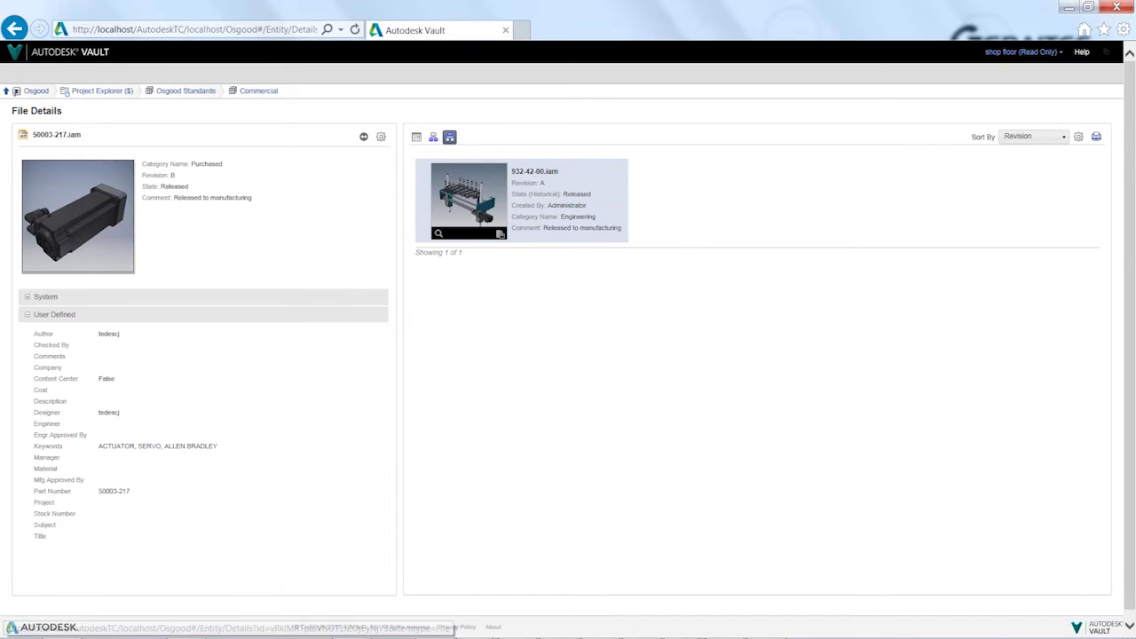
click(460, 197)
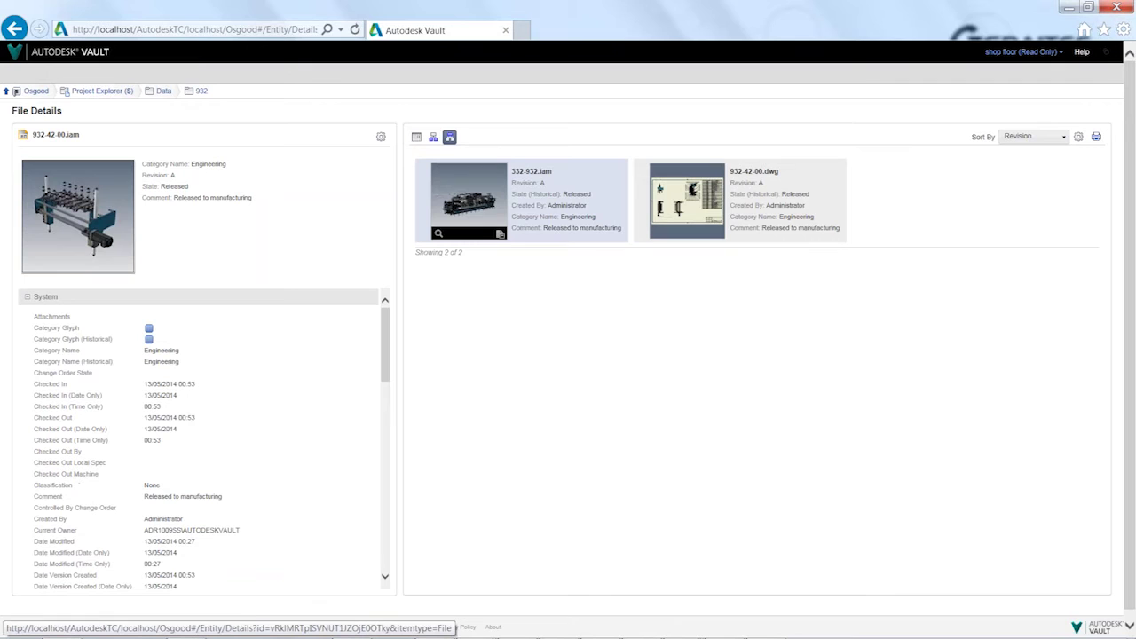
click(26, 296)
click(29, 266)
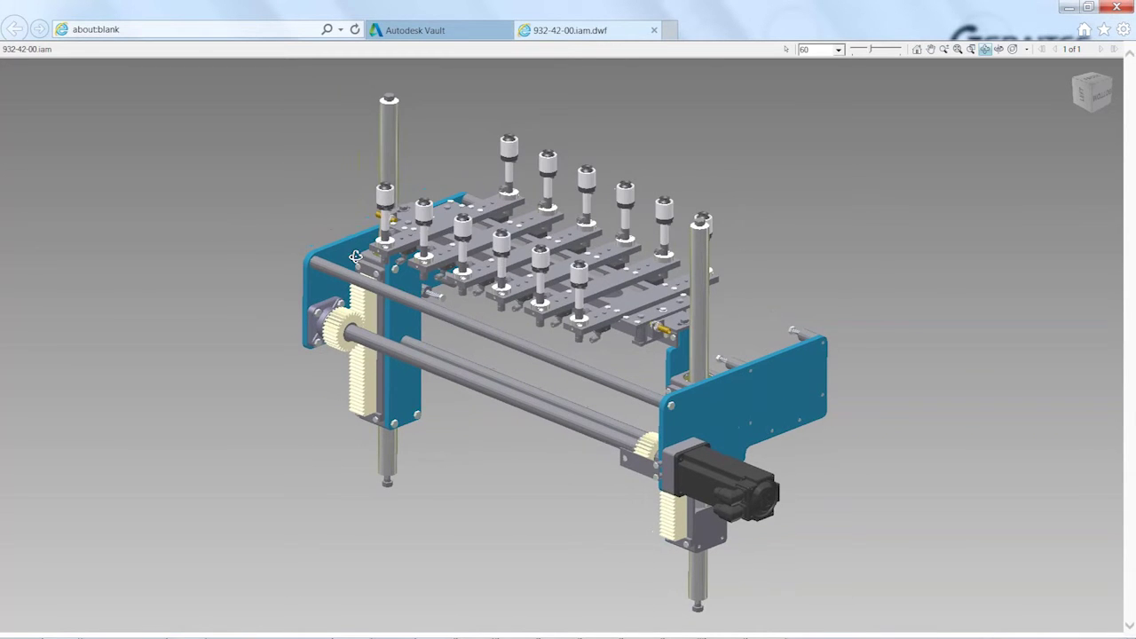
drag(751, 373, 349, 95)
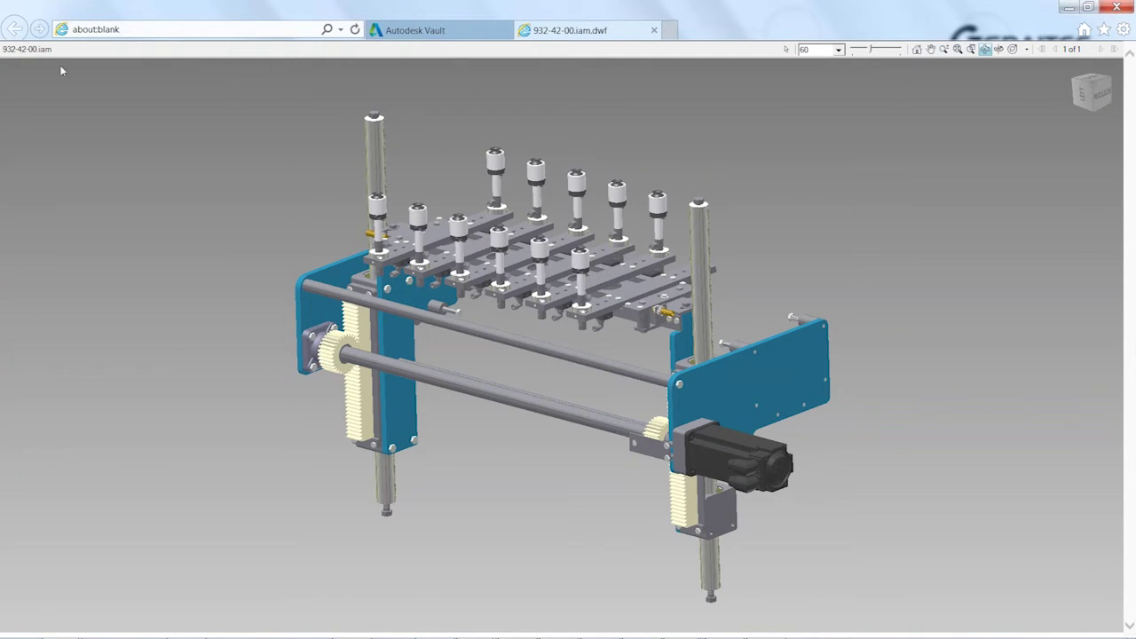
Return to the file details of 932-42-00.iam, preview the assembly again, and inspect it from several angles.
click(414, 31)
click(570, 30)
click(414, 30)
click(29, 271)
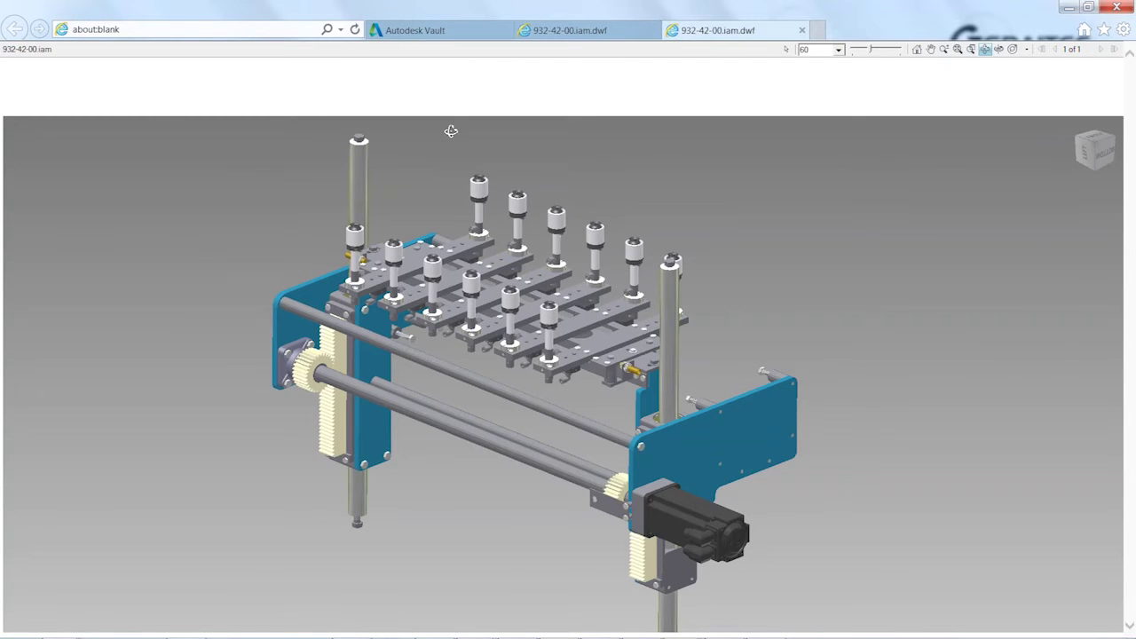
drag(228, 162, 701, 346)
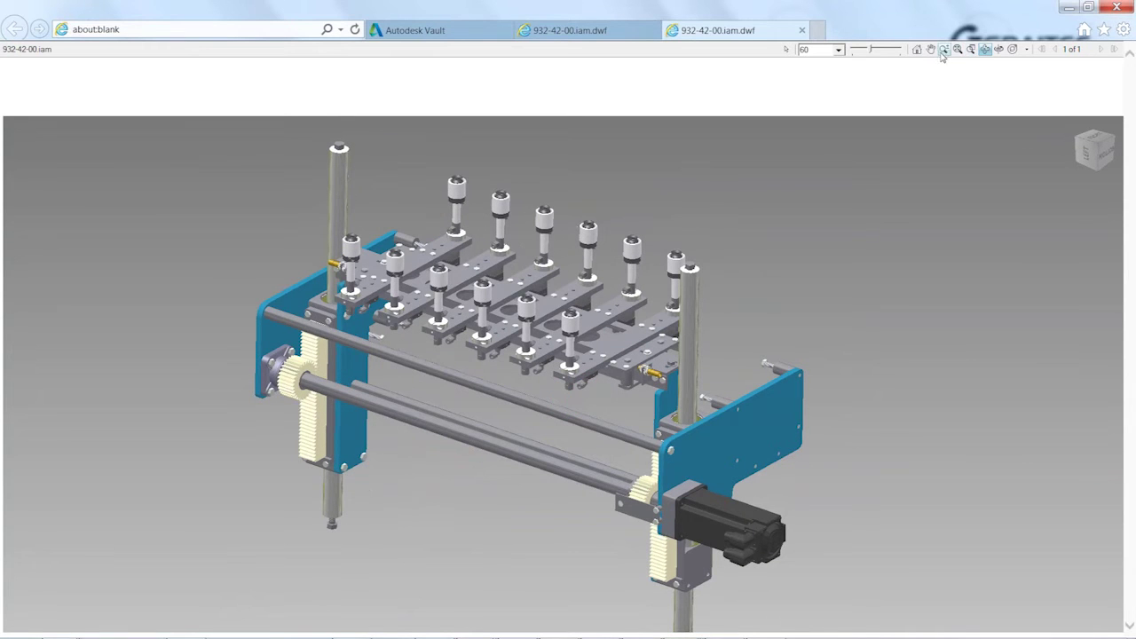
drag(747, 369, 468, 253)
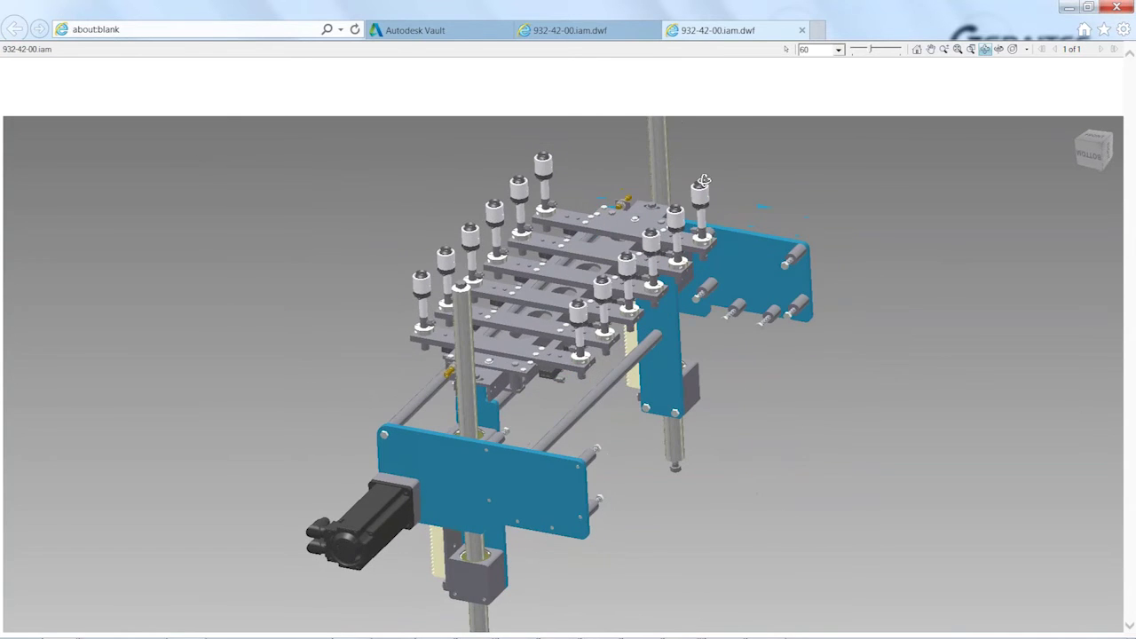
right_click(373, 203)
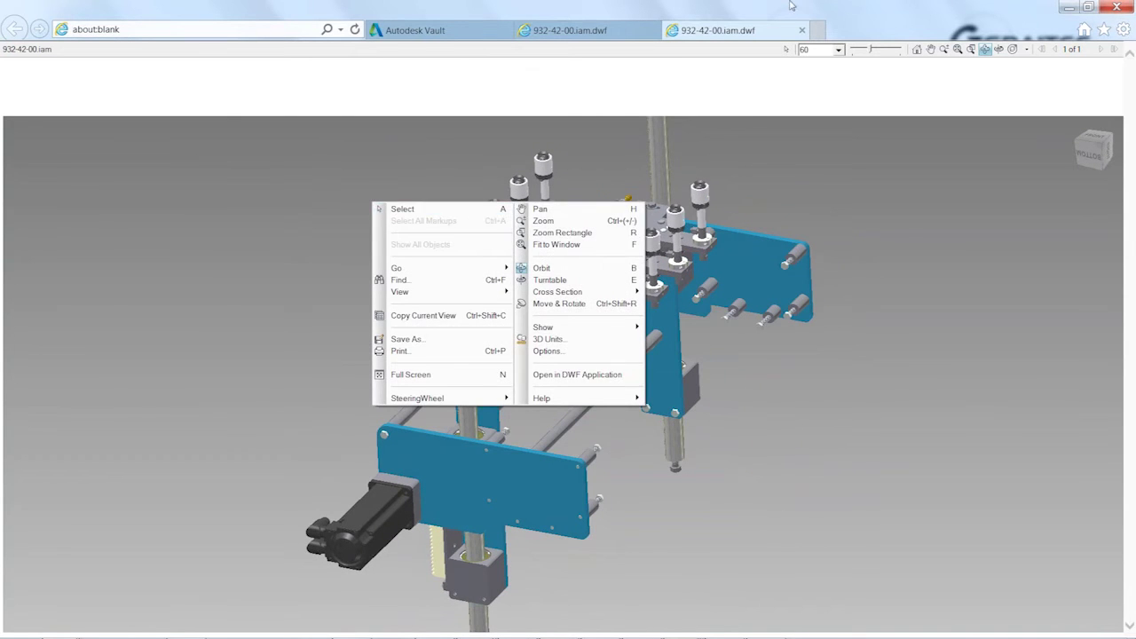
click(382, 209)
Close all browser tabs, restart the browser, and reopen the Osgood vault through the Autodesk Vault favorite.
click(1115, 7)
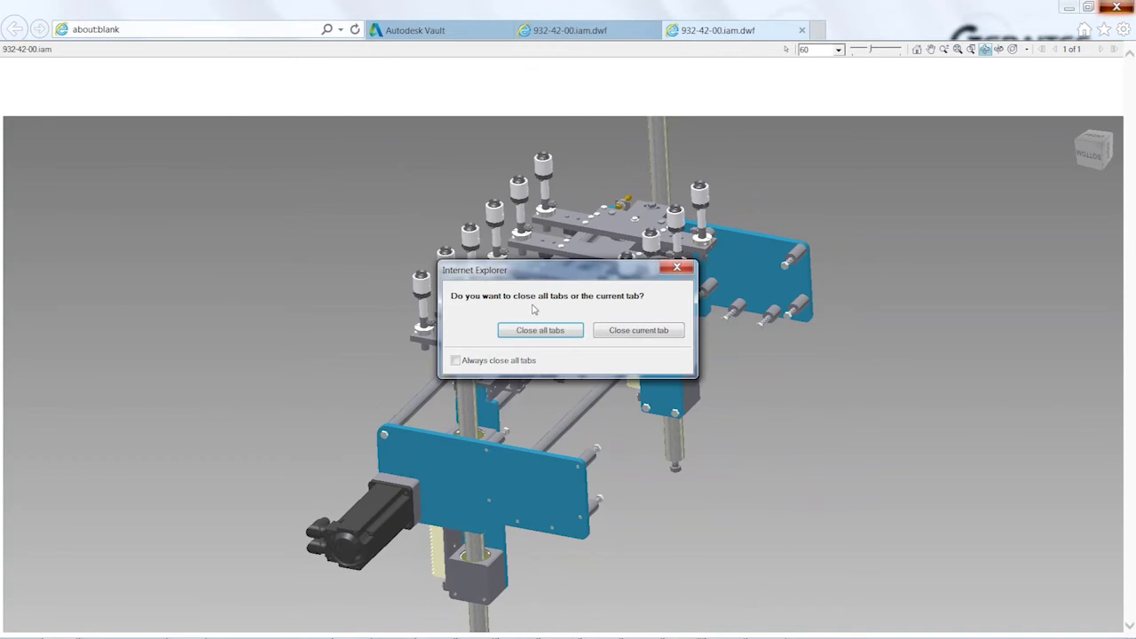
click(536, 330)
key(super)
click(76, 627)
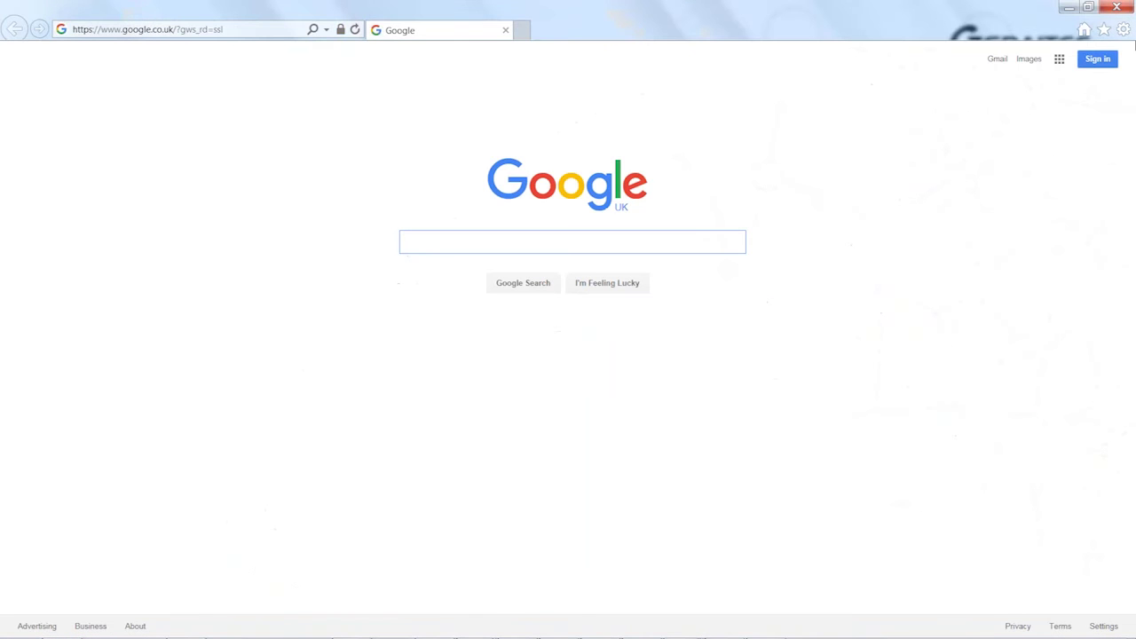
click(1103, 29)
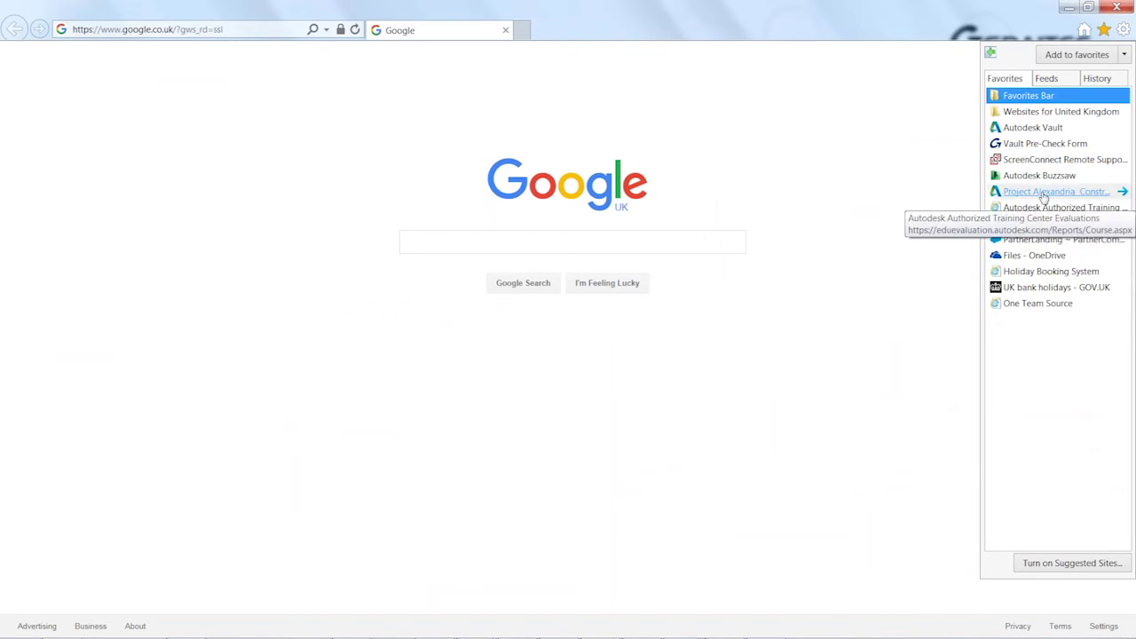
click(1030, 127)
click(312, 251)
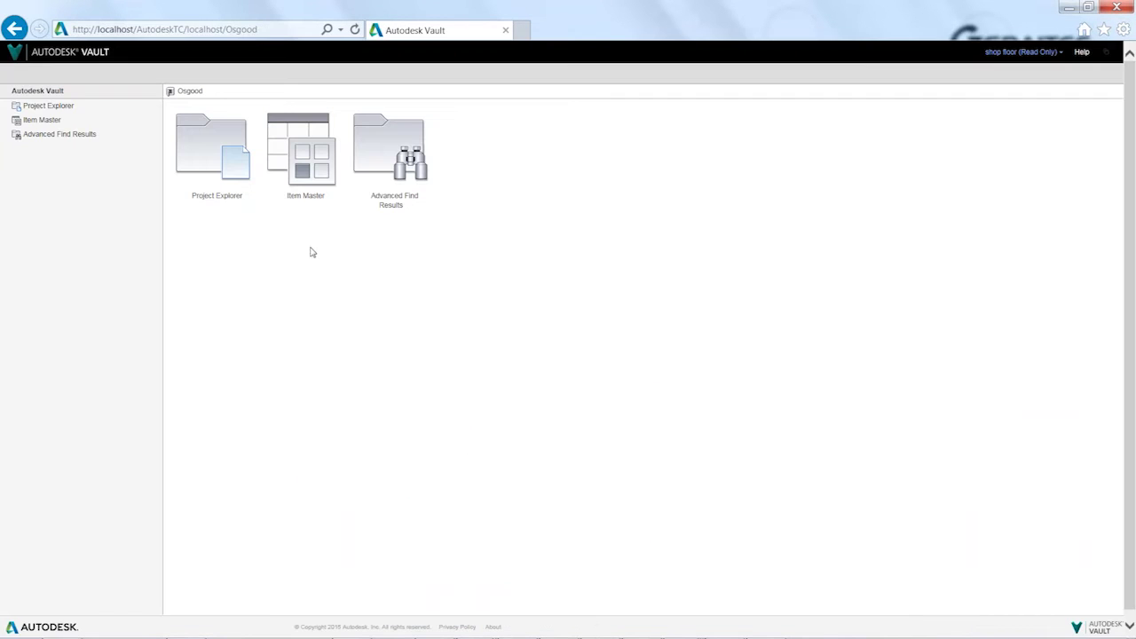
Search the Project Explorer for "allen" again in the reopened vault.
click(213, 148)
click(1022, 76)
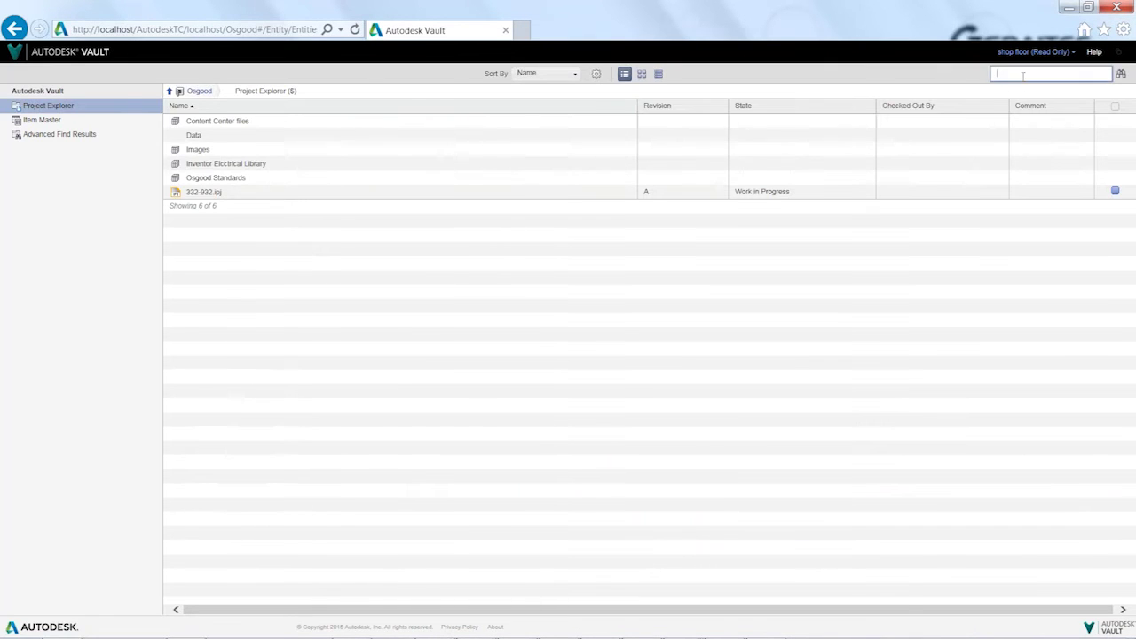
text(allen)
key(Return)
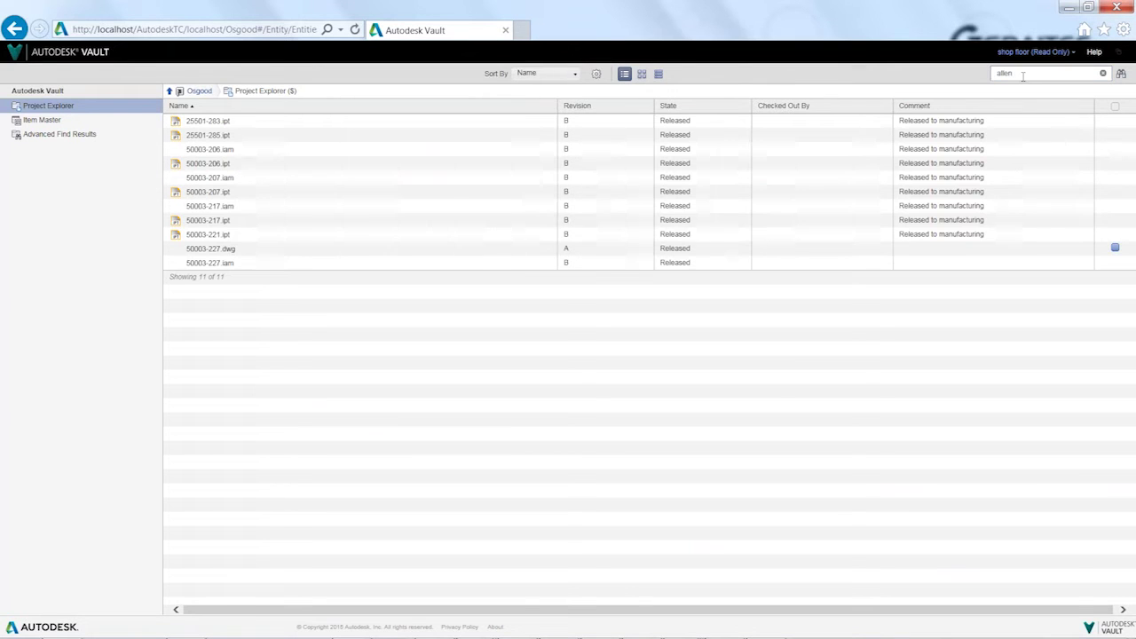
Trace where 50003-217.iam is used to the parent assembly 932-42-00.iam and preview that assembly in 3D.
click(225, 209)
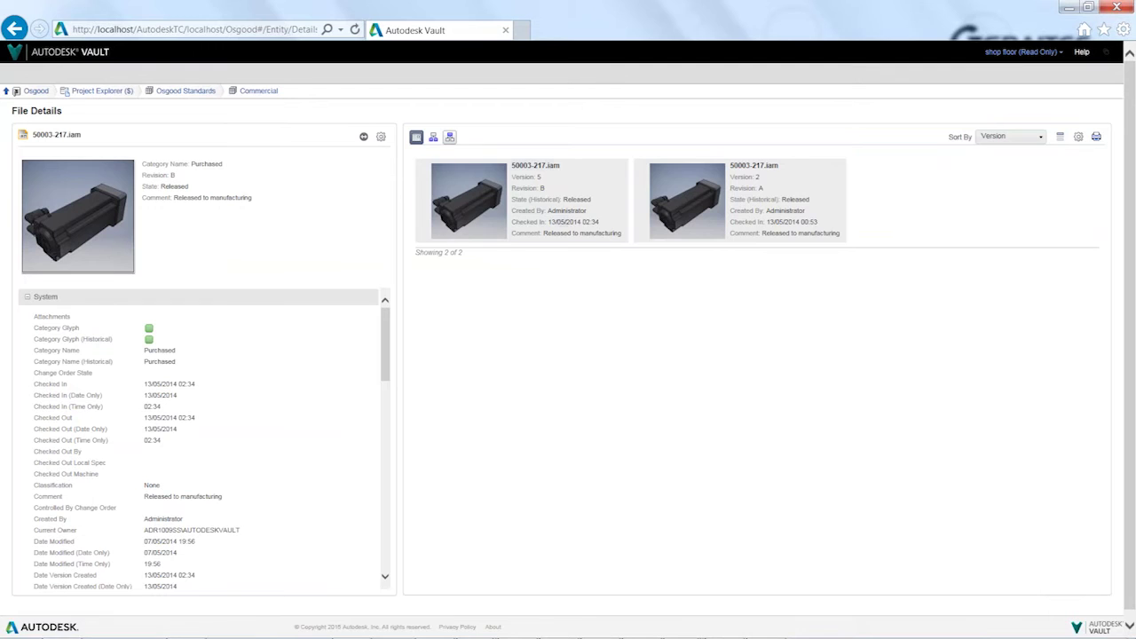
click(449, 136)
click(458, 213)
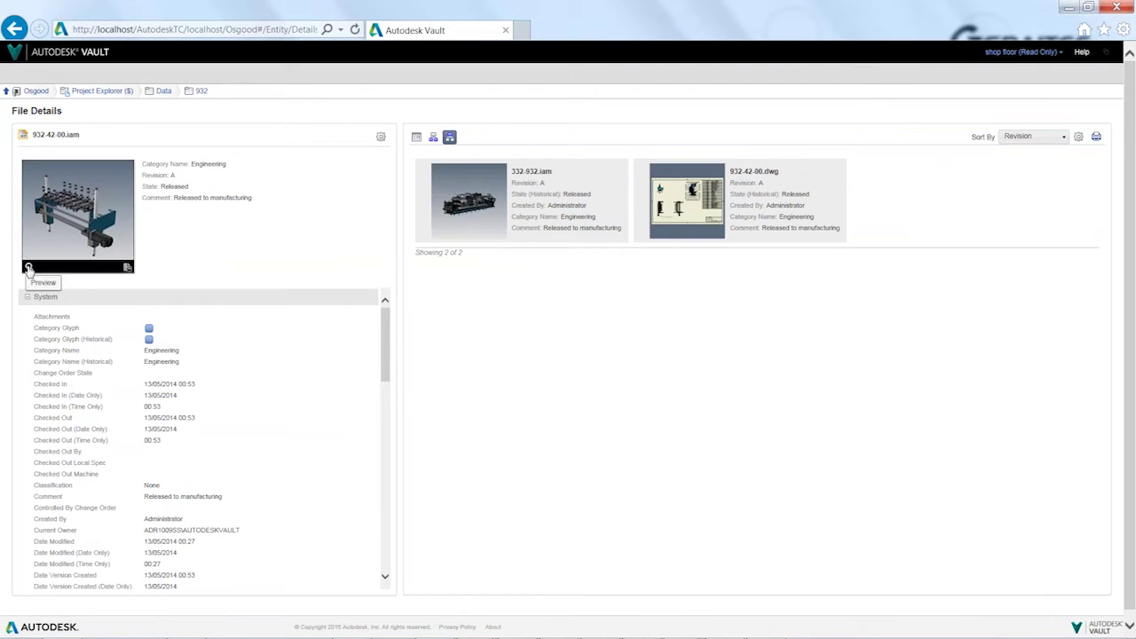
click(29, 266)
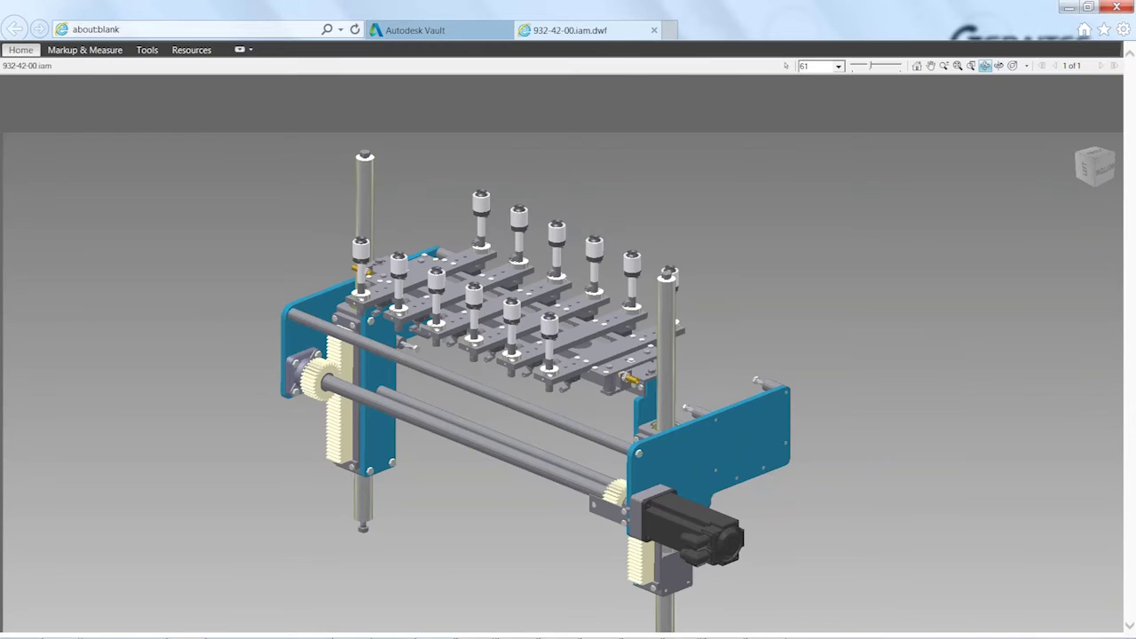
Add a callout to the servo motor on the assembly preview reading "Please change to vertial mounted servo".
mouse_move(644, 341)
mouse_down()
mouse_move(634, 306)
mouse_move(629, 338)
mouse_up()
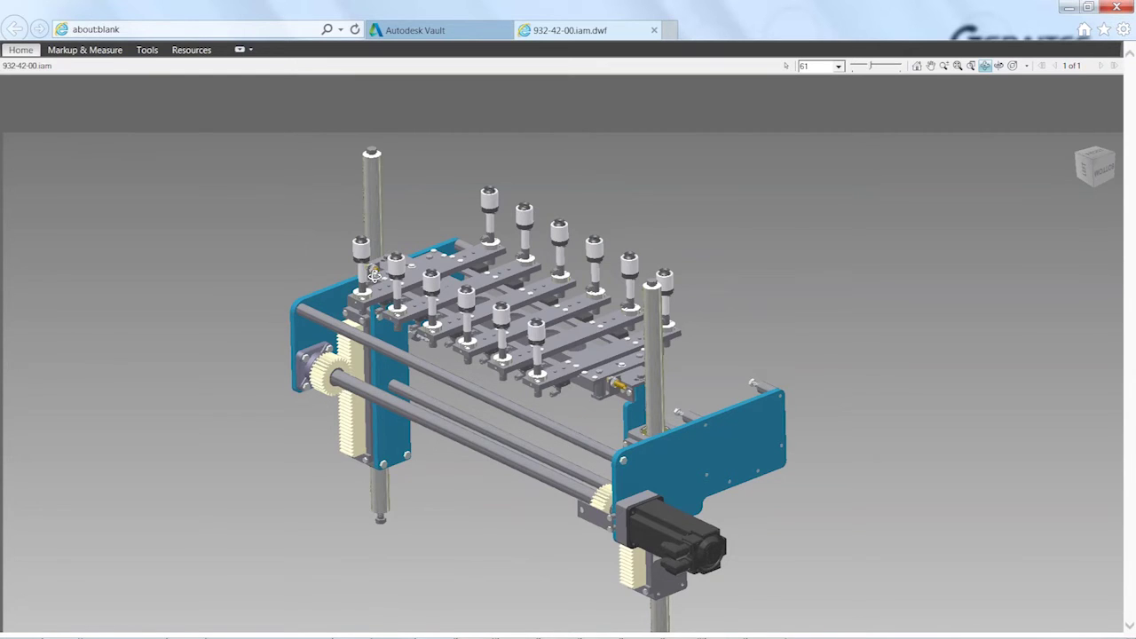
drag(400, 298, 418, 286)
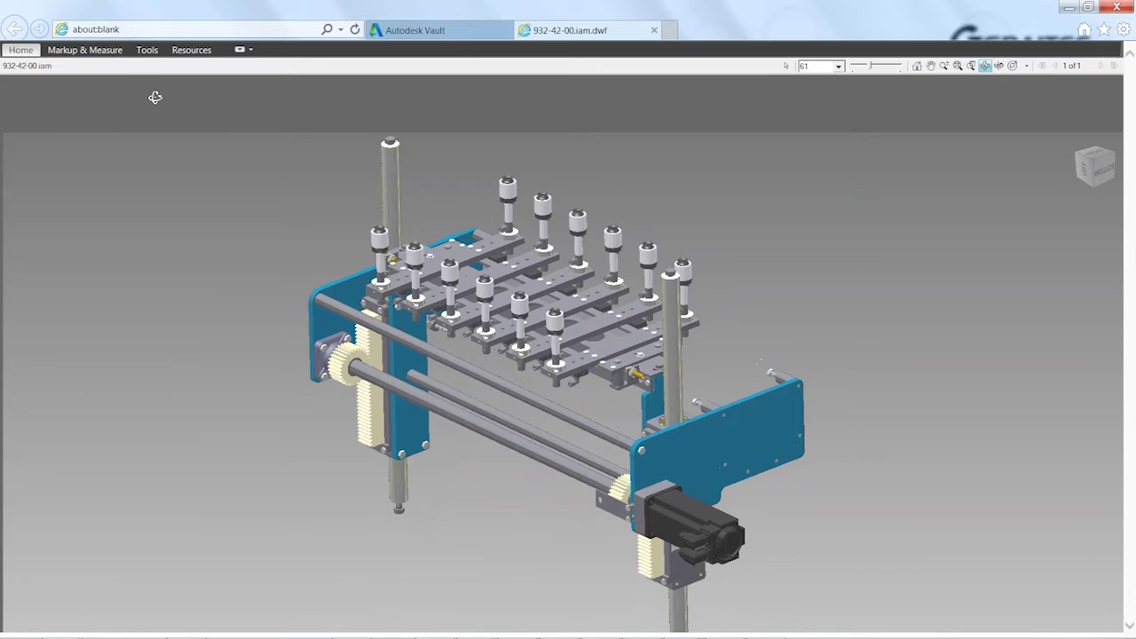
click(90, 52)
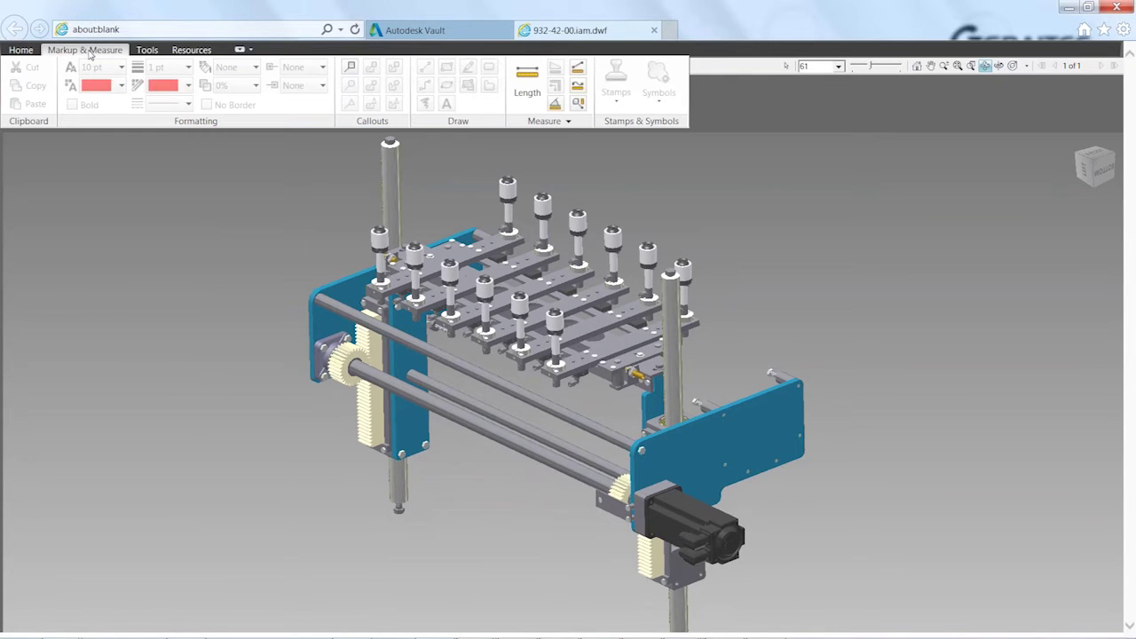
click(350, 68)
middle_drag(919, 509, 893, 474)
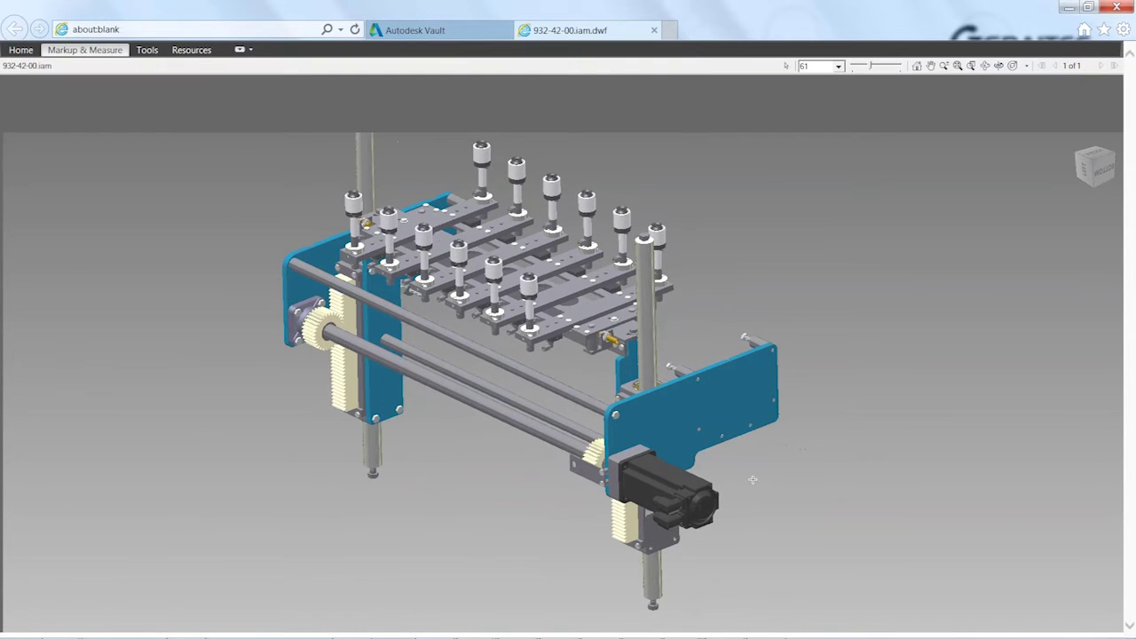
drag(680, 481, 739, 311)
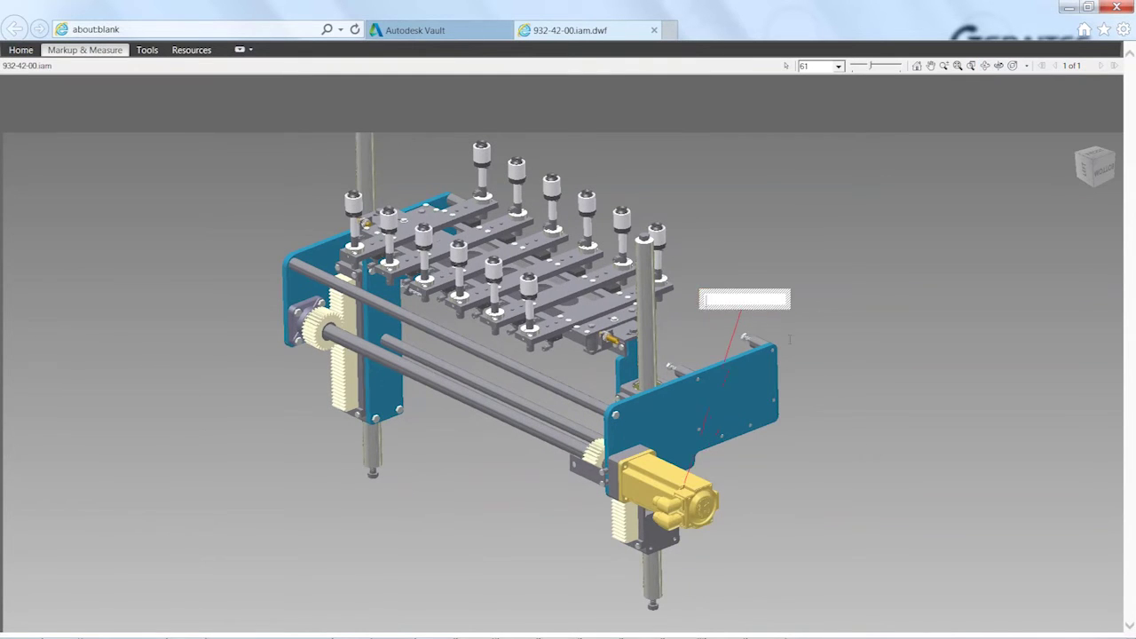
text(Ple)
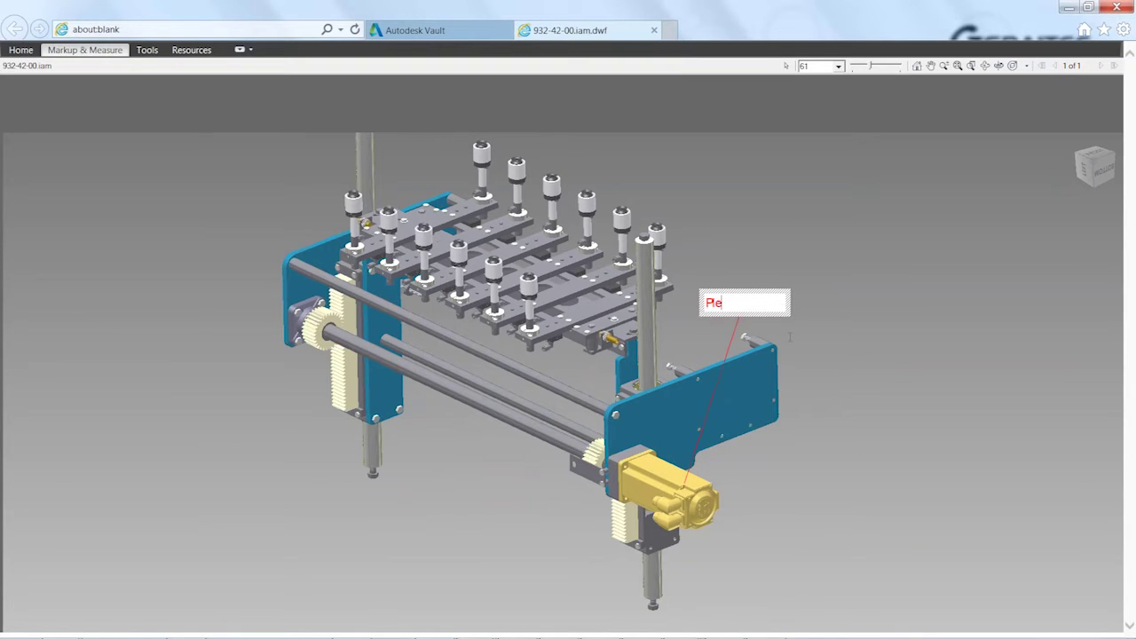
text(ase change to)
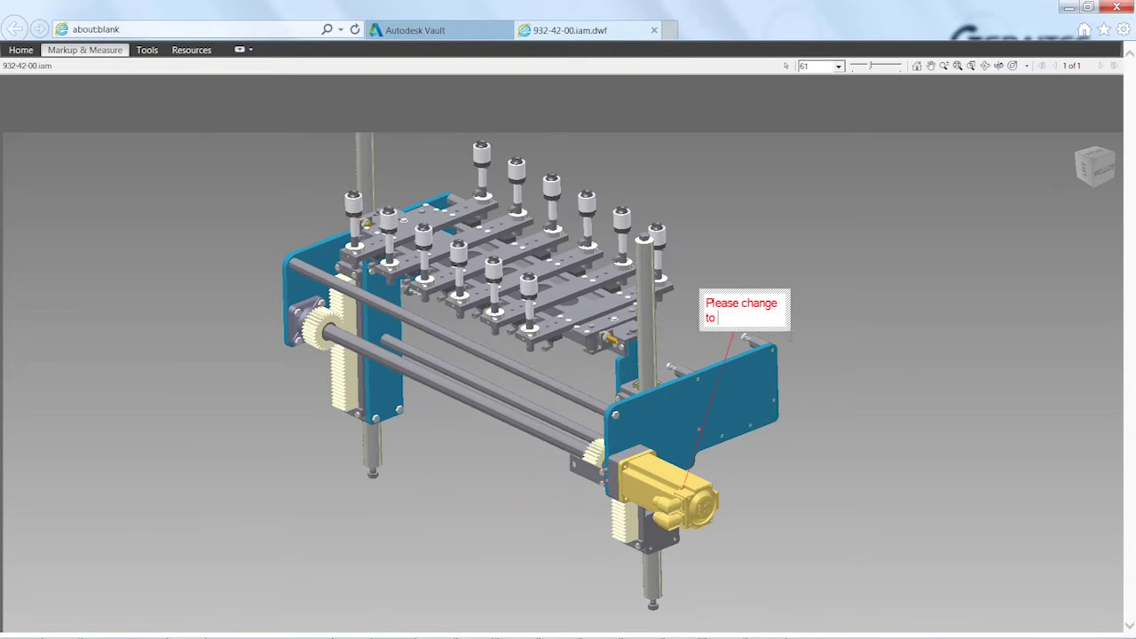
text( vertial mounted serv)
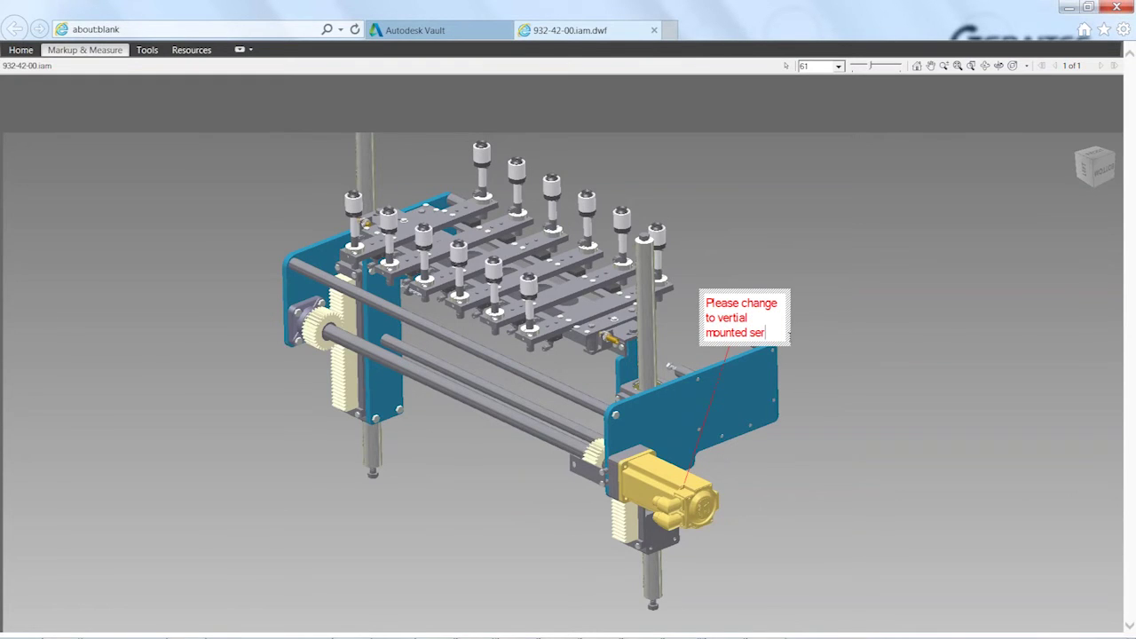
click(879, 354)
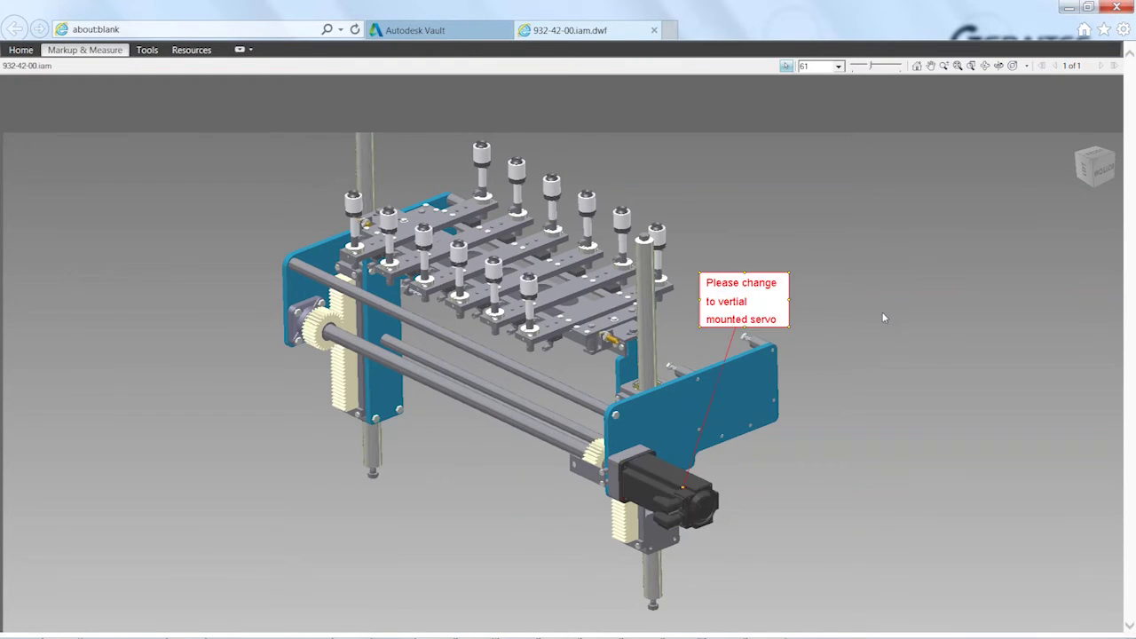
Save the marked-up assembly as the DWF file 932-42-00.iam[2].dwf in the suggested folder.
click(21, 49)
click(78, 68)
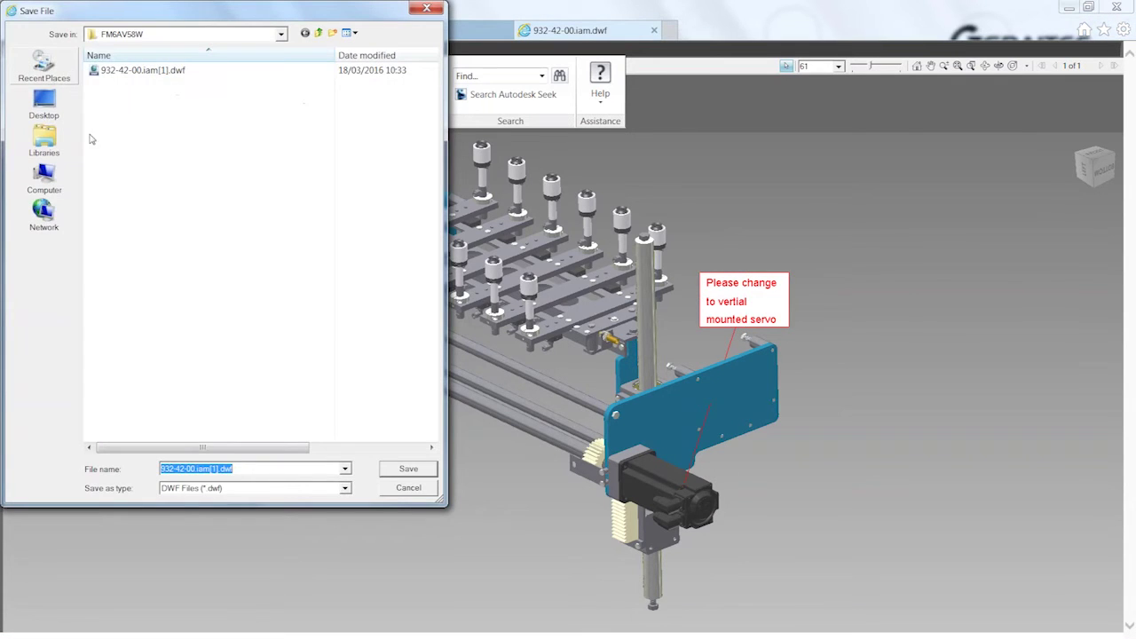
click(404, 471)
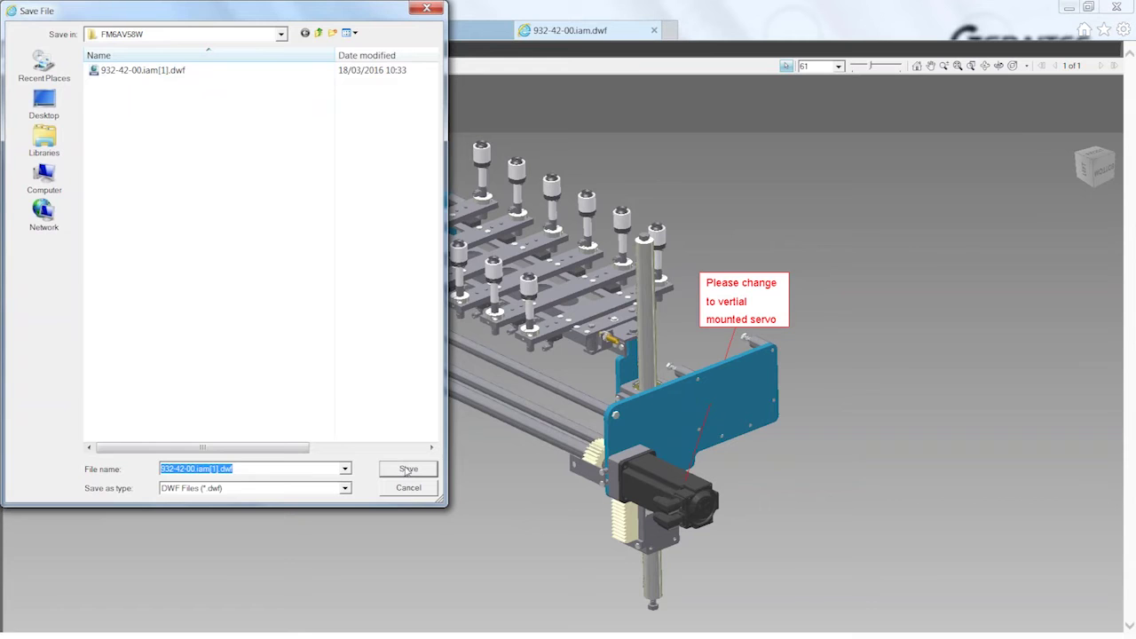
click(264, 469)
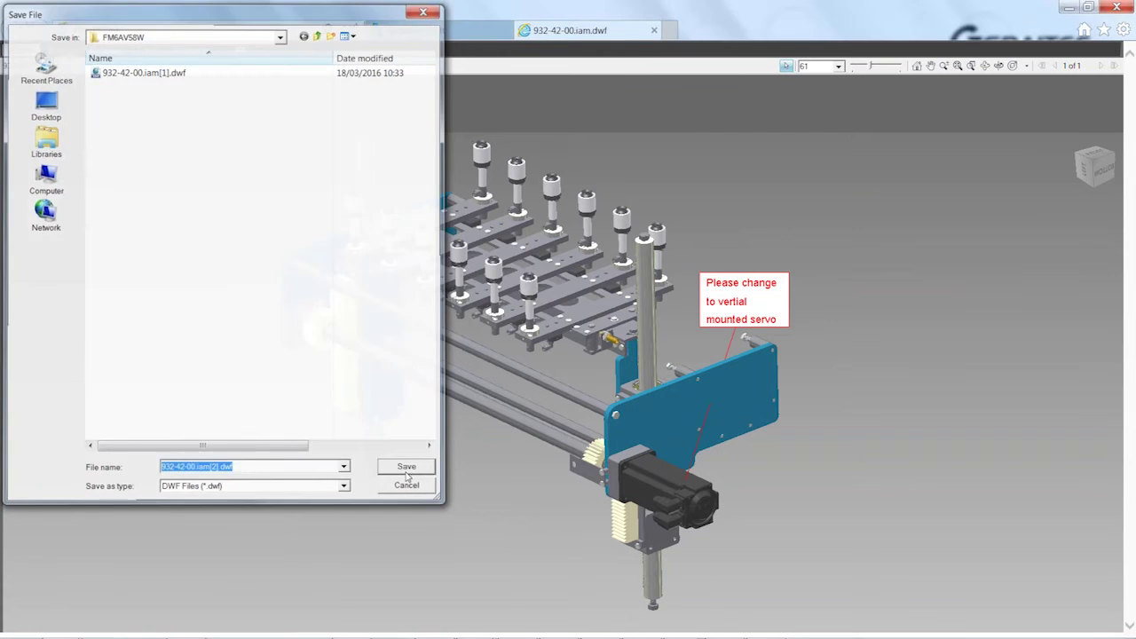
click(405, 471)
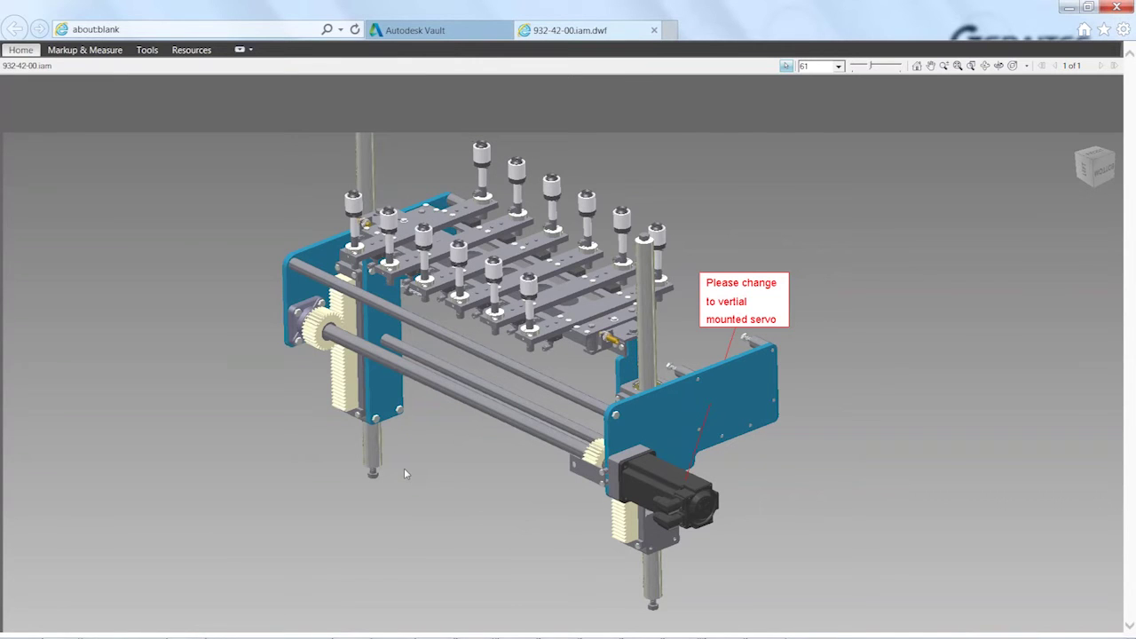
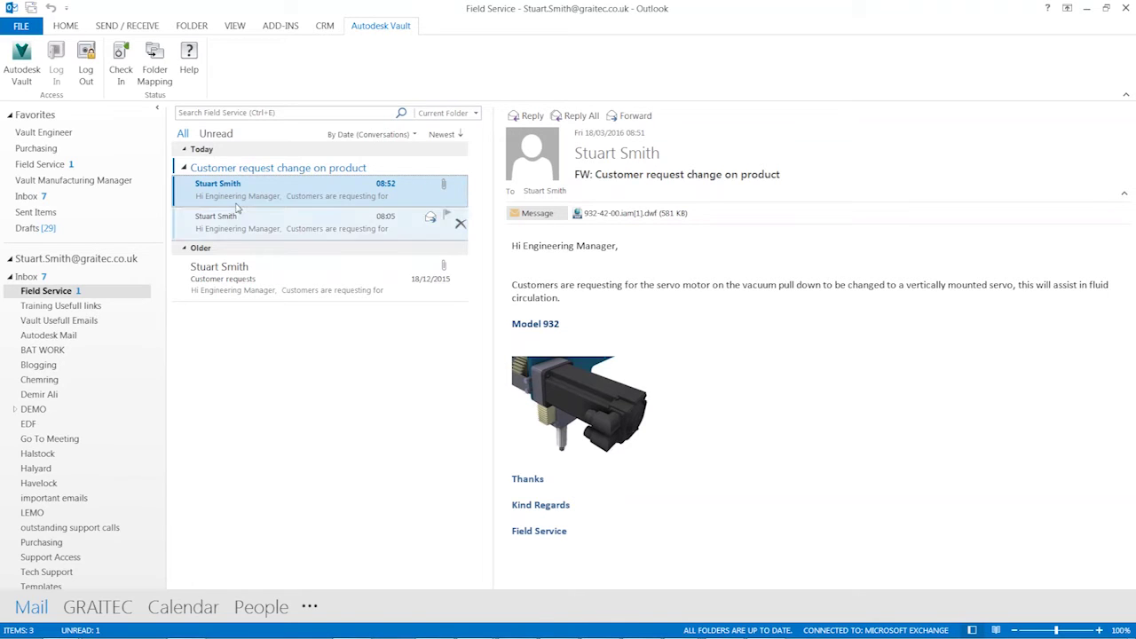
In Outlook, collapse the folder list, read the forwarded customer request change email, and select its attachment 932-42-00.iam[1].dwf.
click(157, 107)
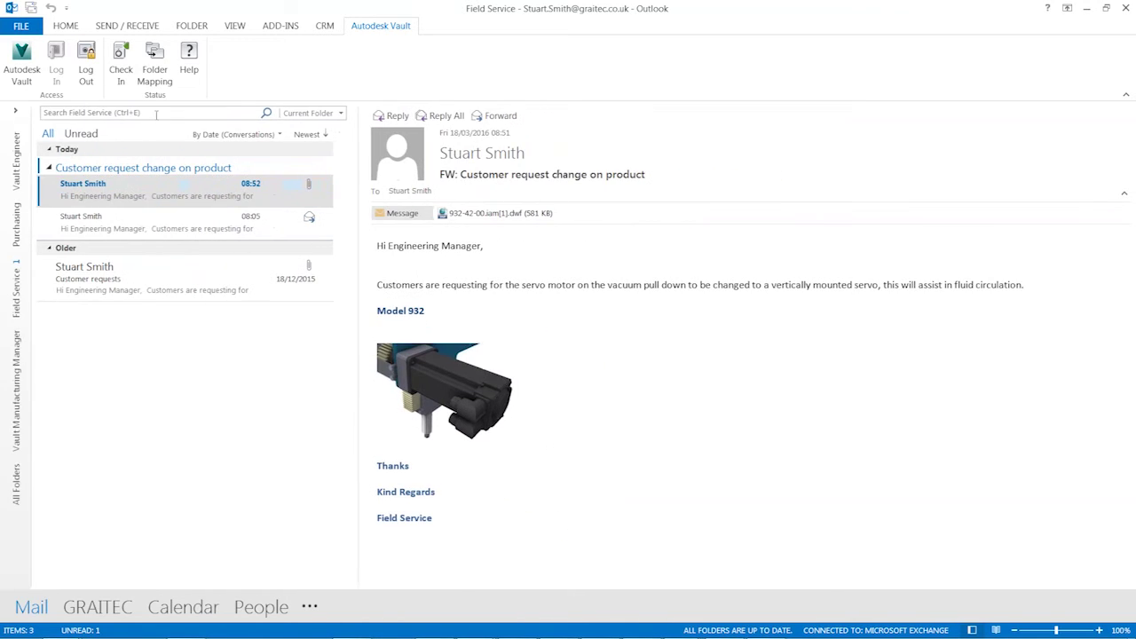
click(484, 250)
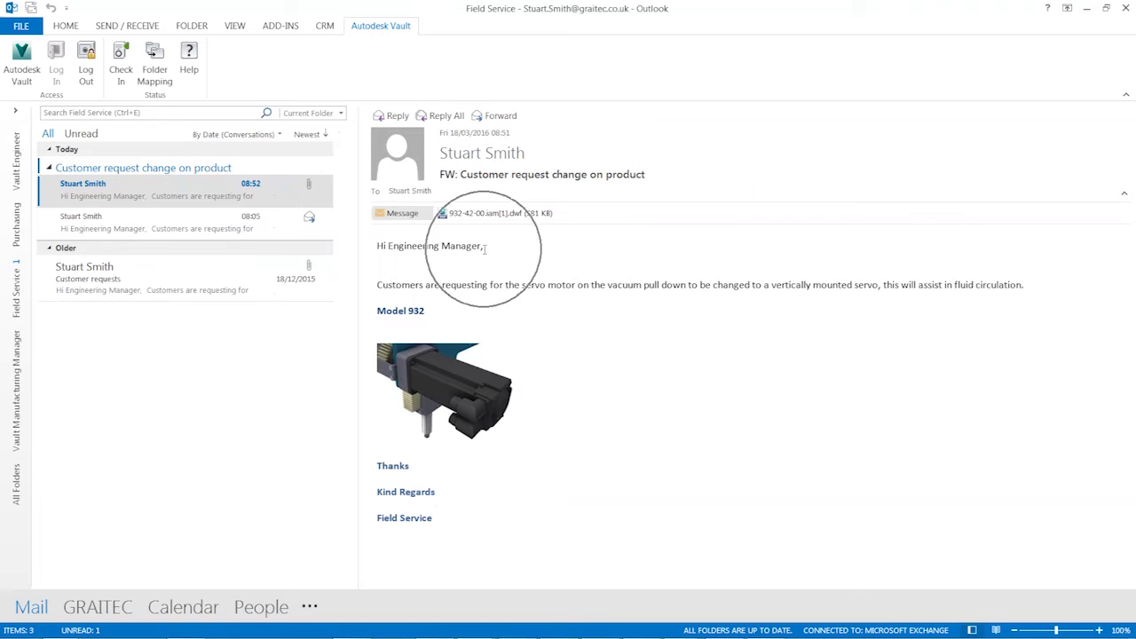
drag(377, 284, 380, 320)
click(430, 311)
click(490, 213)
click(481, 189)
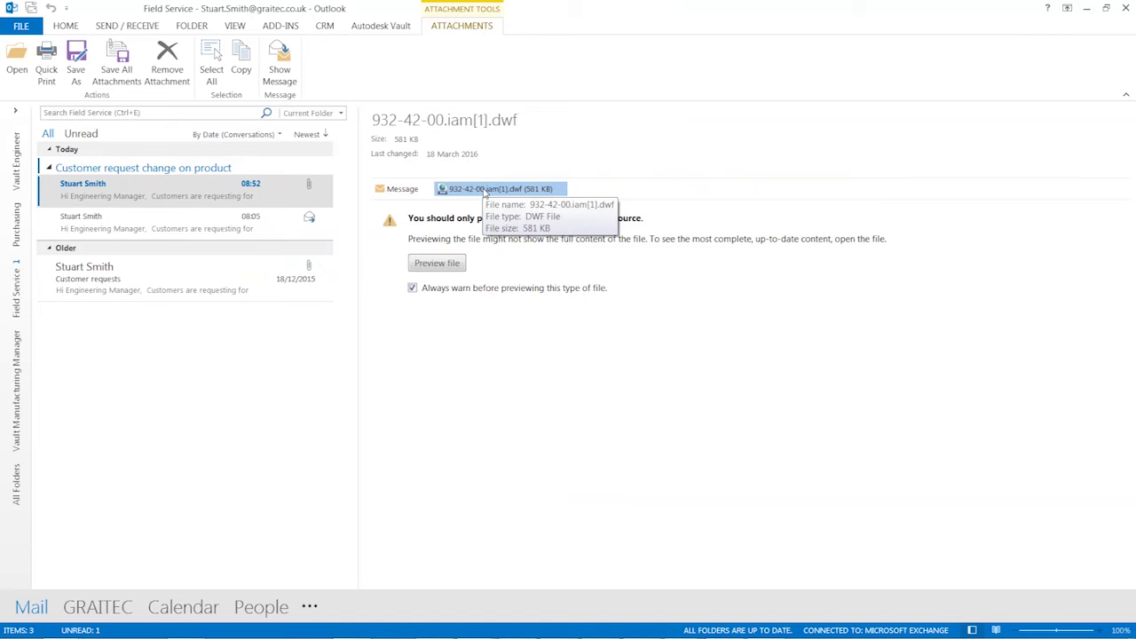
Start a Vault check-in of the customer request email with its DWF attachment, targeting a new root folder named Email.
click(322, 190)
click(379, 26)
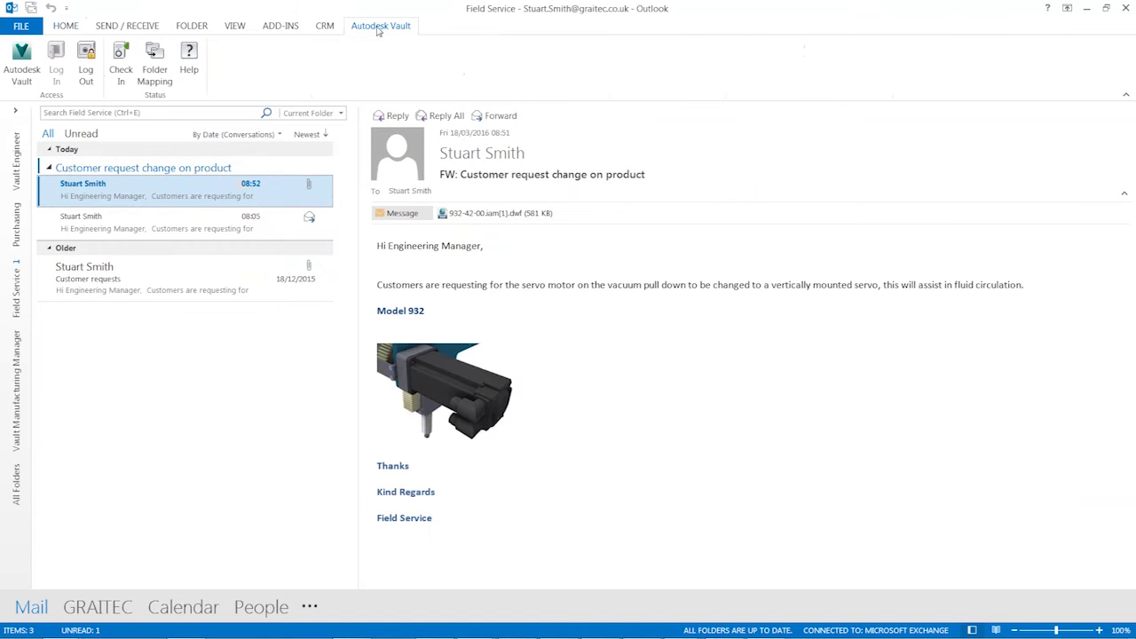
click(126, 70)
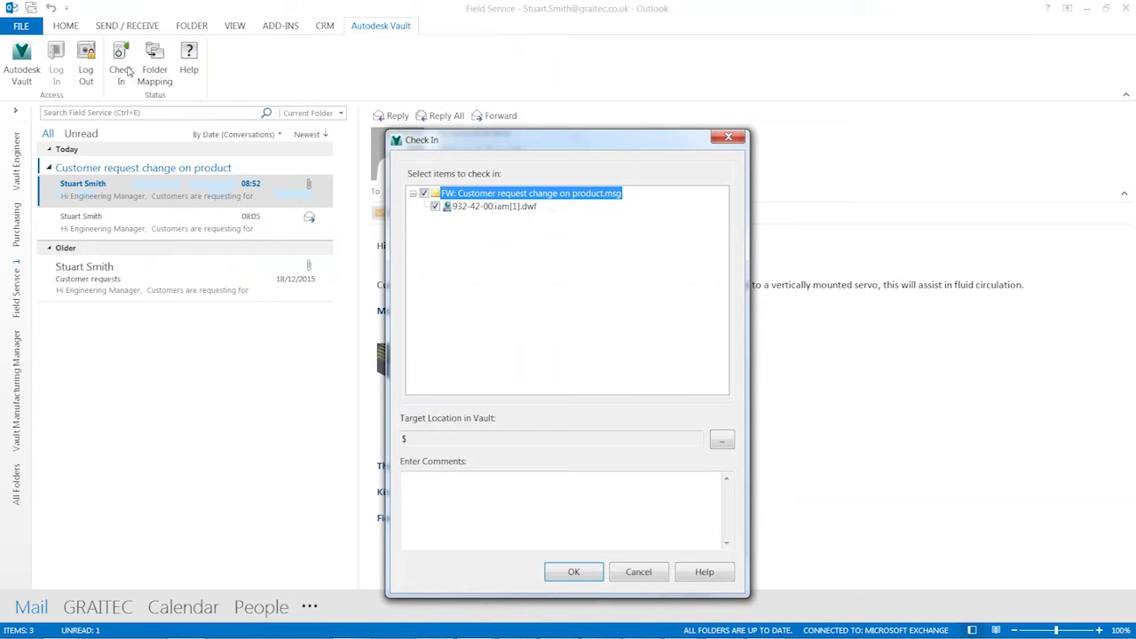
drag(451, 146, 266, 64)
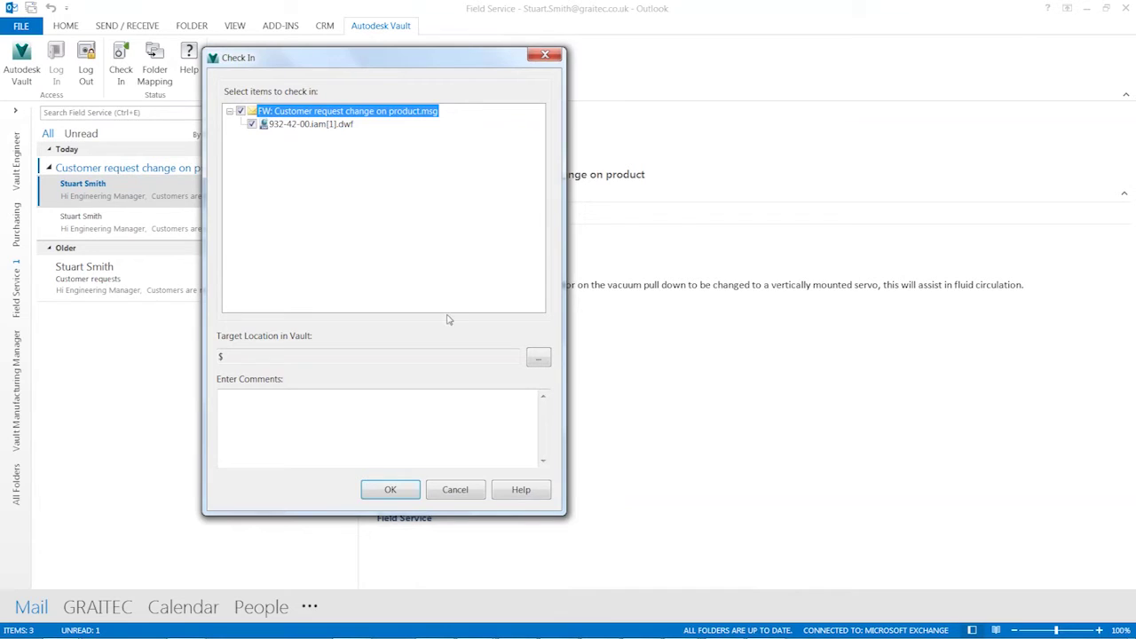
click(537, 357)
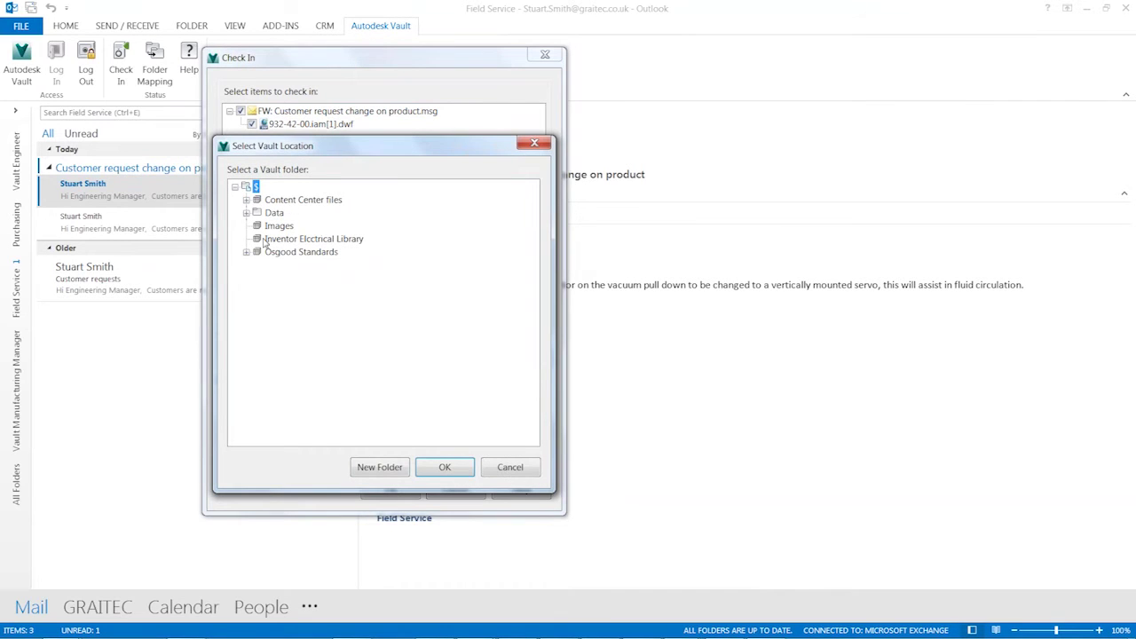
click(389, 468)
text(Email)
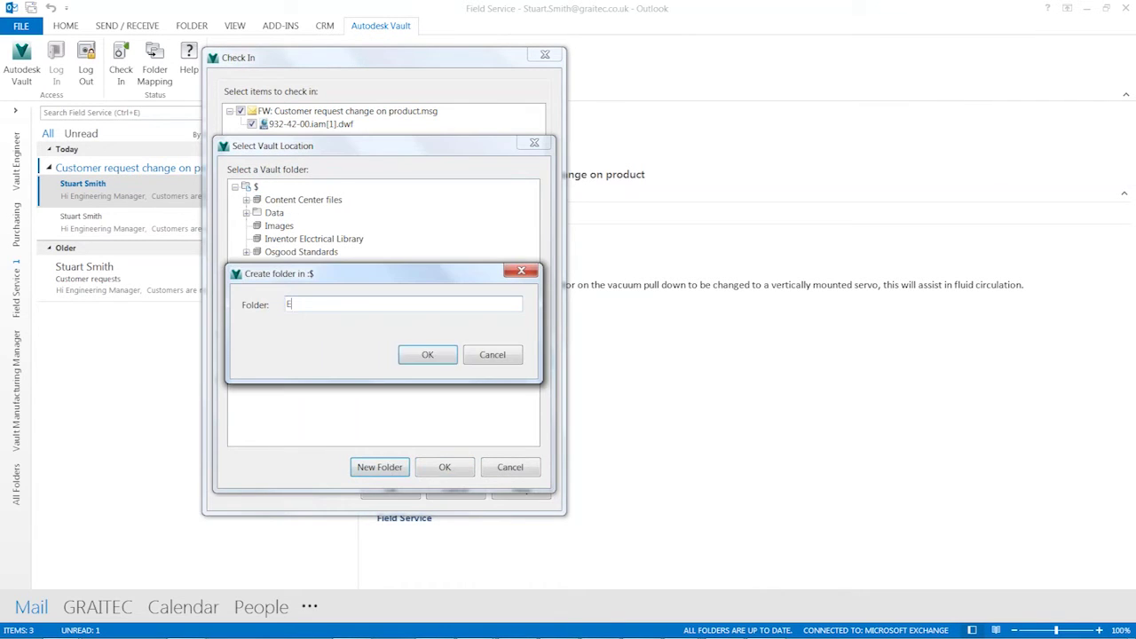
click(438, 354)
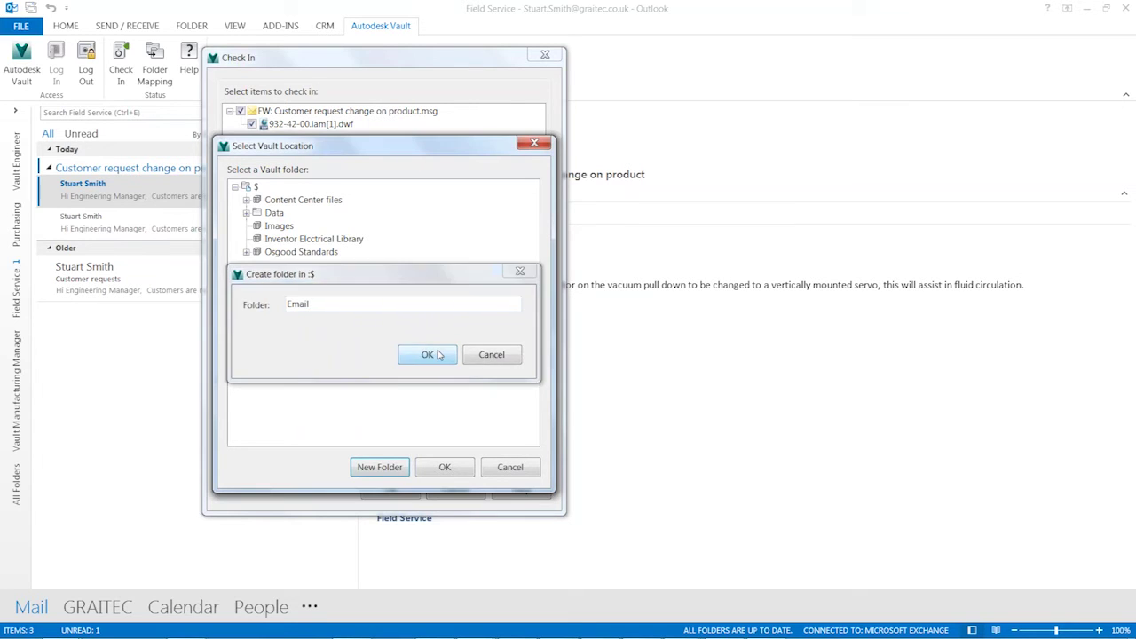
click(444, 467)
Enter the comment "Required for ECO" and complete the check-in of the email and its attachment.
click(448, 445)
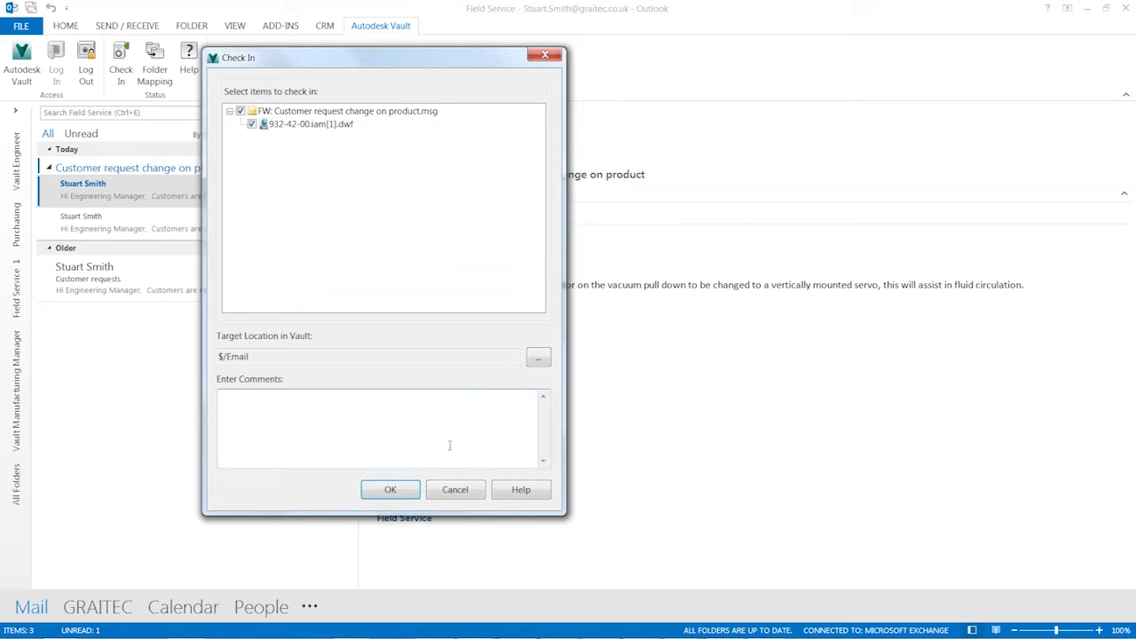
text(Red)
key(BackSpace)
key(BackSpace)
key(BackSpace)
text(Required for ECO)
click(390, 489)
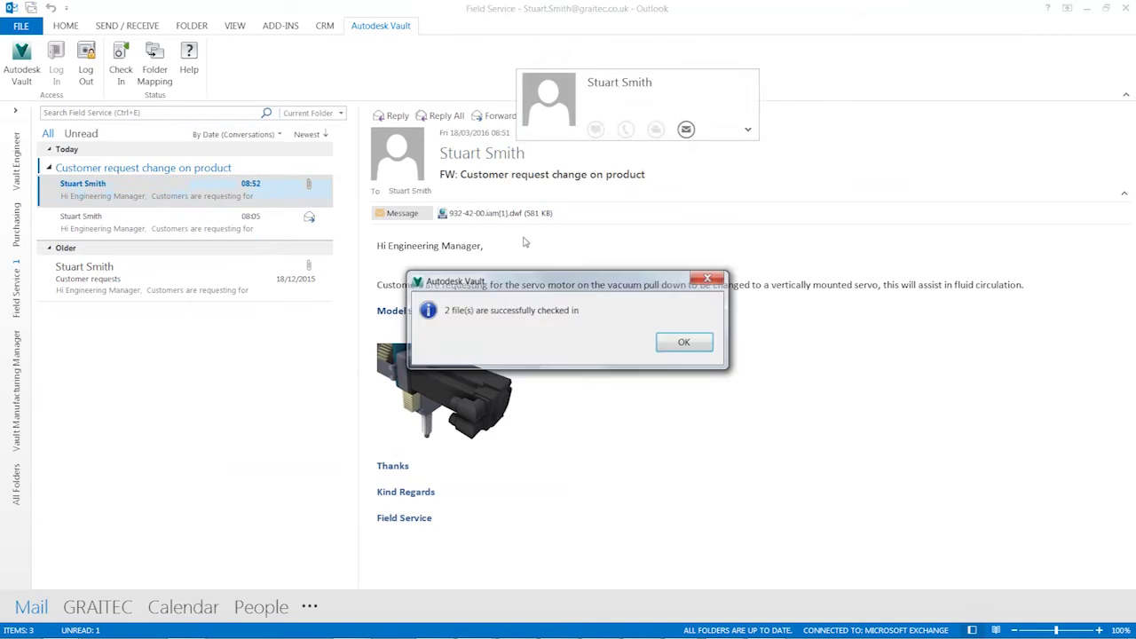
click(681, 343)
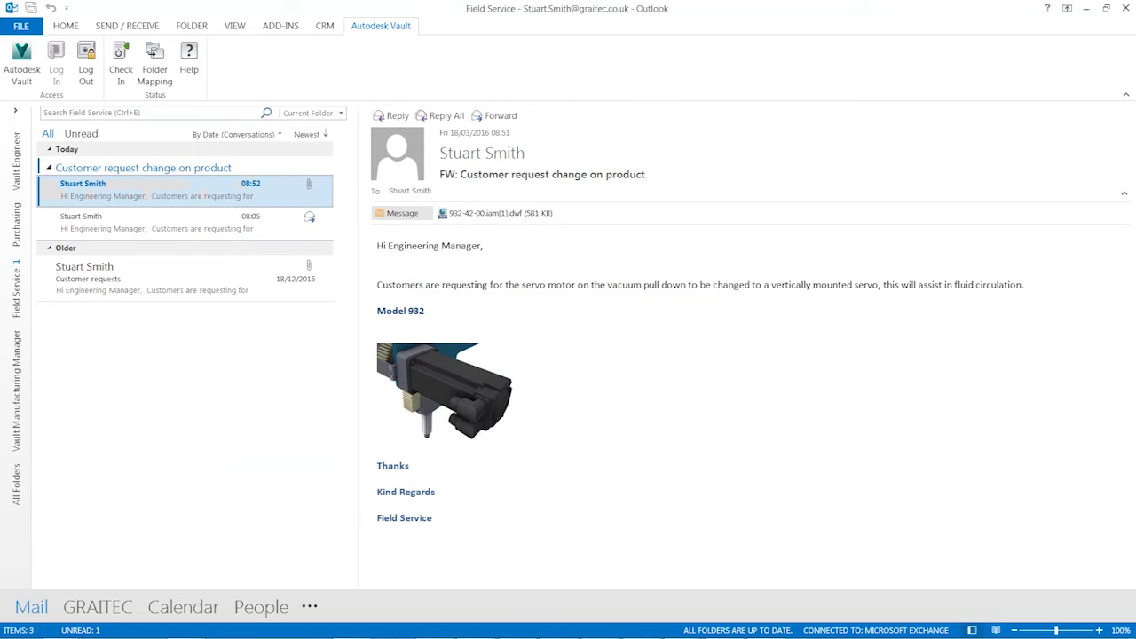
Launch Autodesk Vault Professional from Outlook and log in to the Osgood vault on localhost with the prefilled Vault account.
mouse_move(558, 625)
click(34, 60)
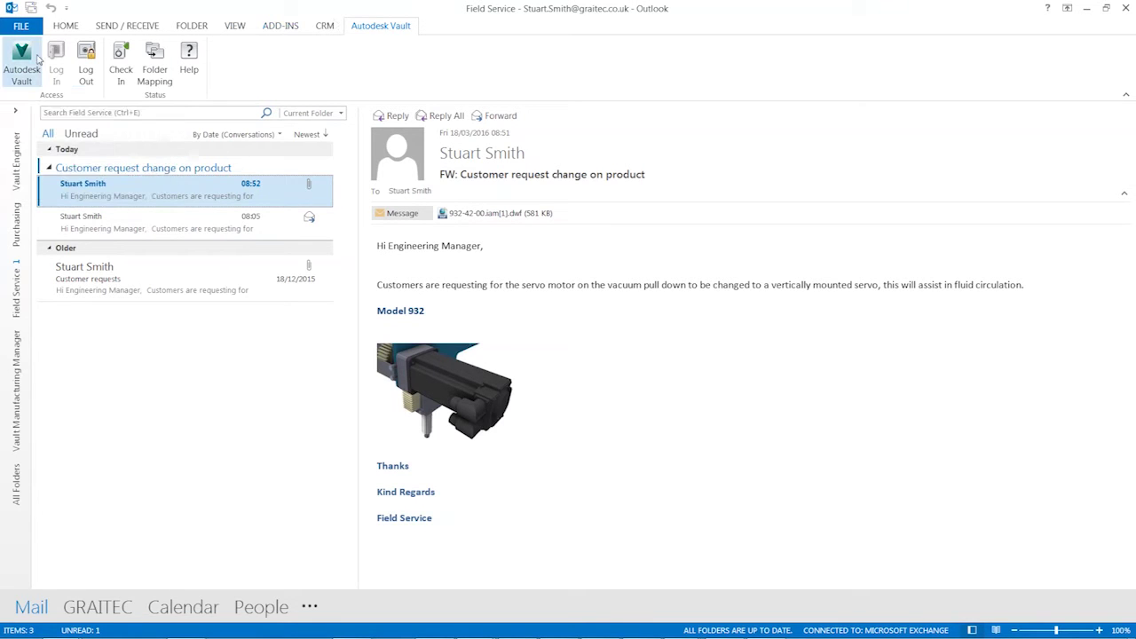
click(27, 66)
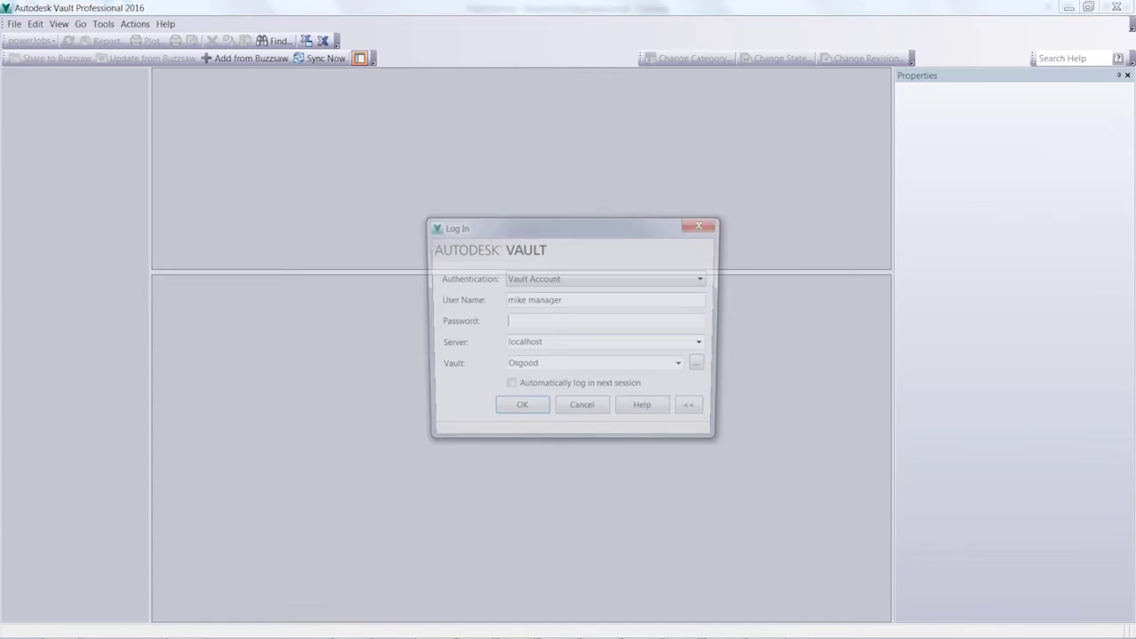
drag(555, 236, 465, 191)
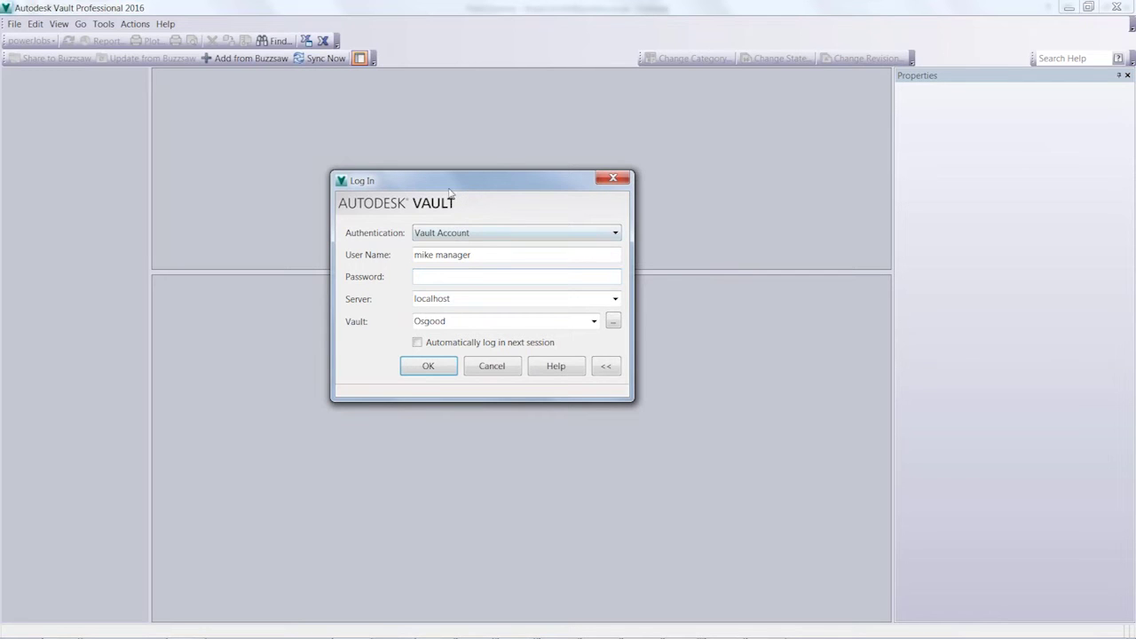
drag(463, 191, 474, 172)
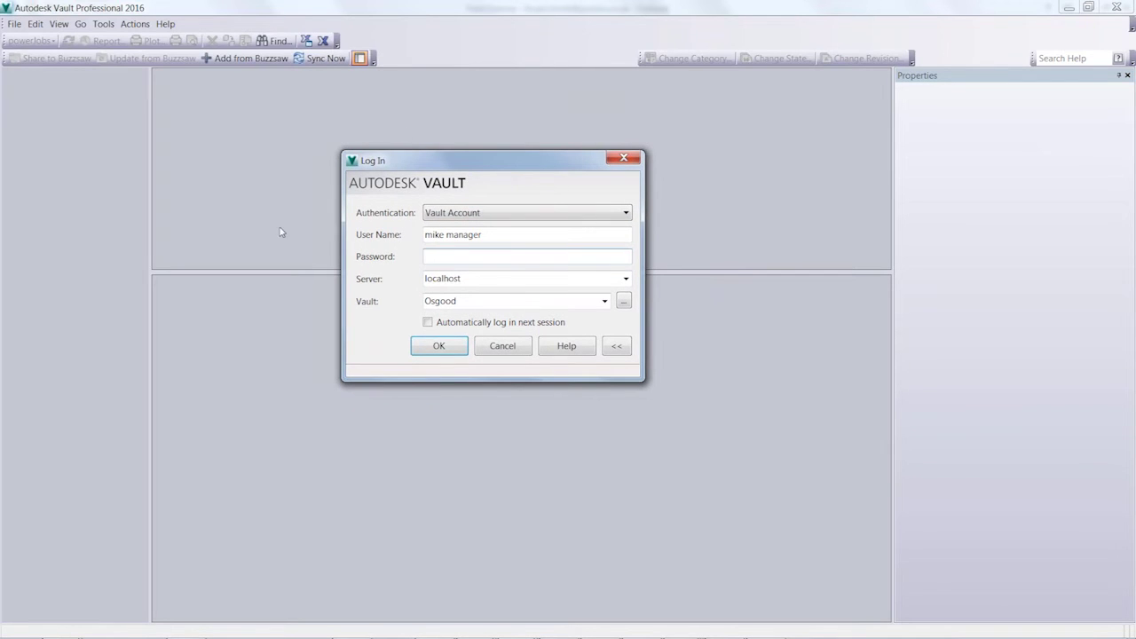
click(434, 353)
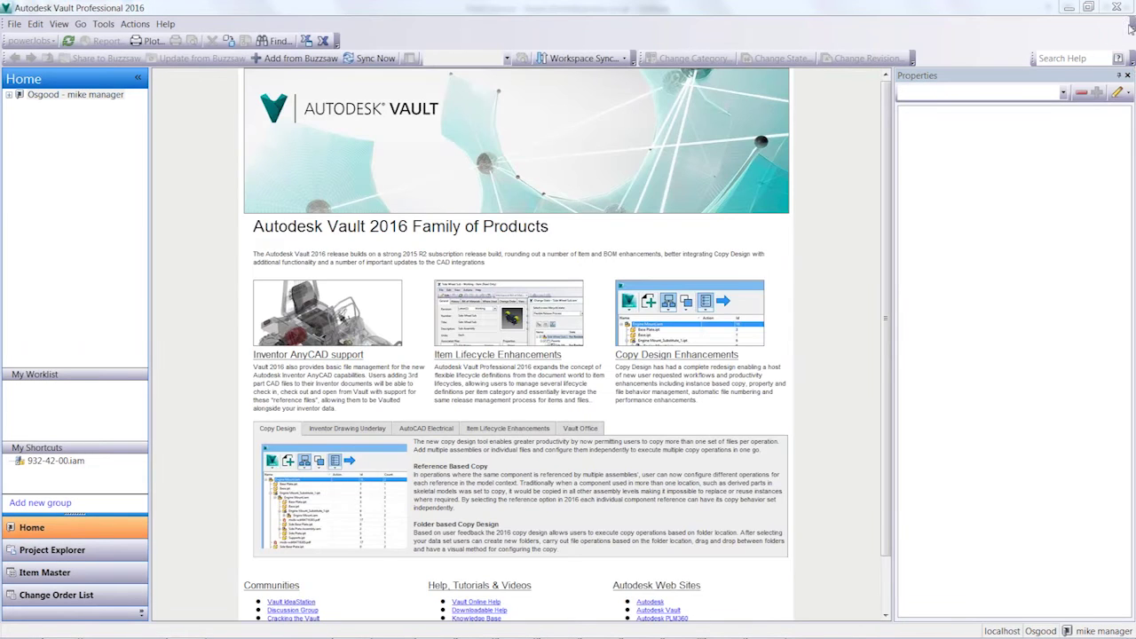
Auto-hide the Properties pane, expand the Osgood vault tree to Project Explorer, and select the Data folder.
click(1119, 75)
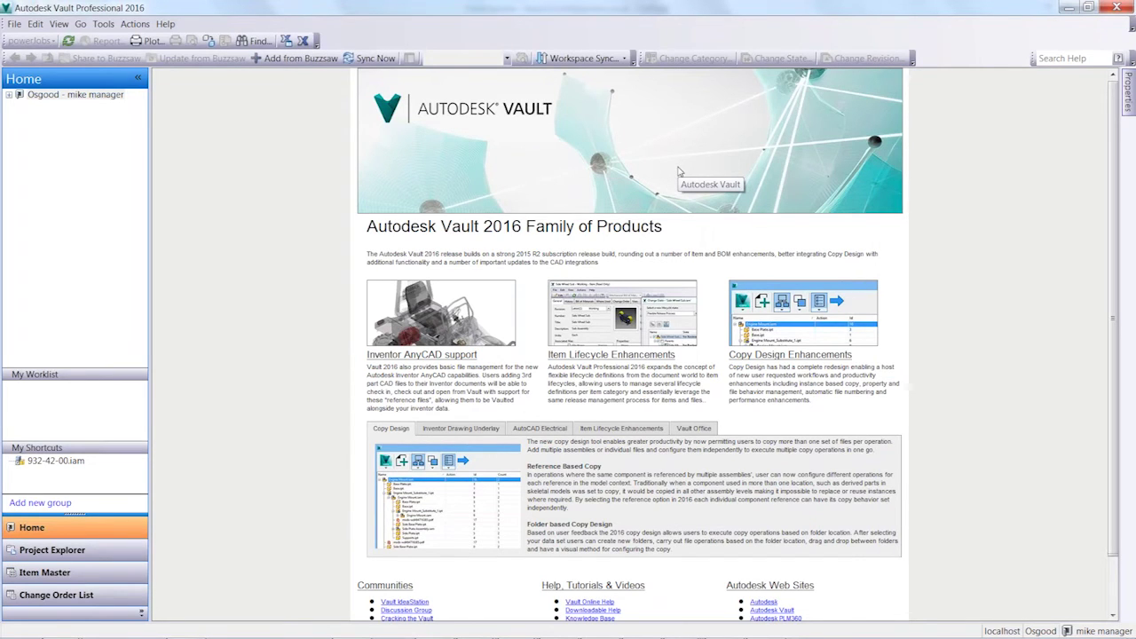
click(8, 94)
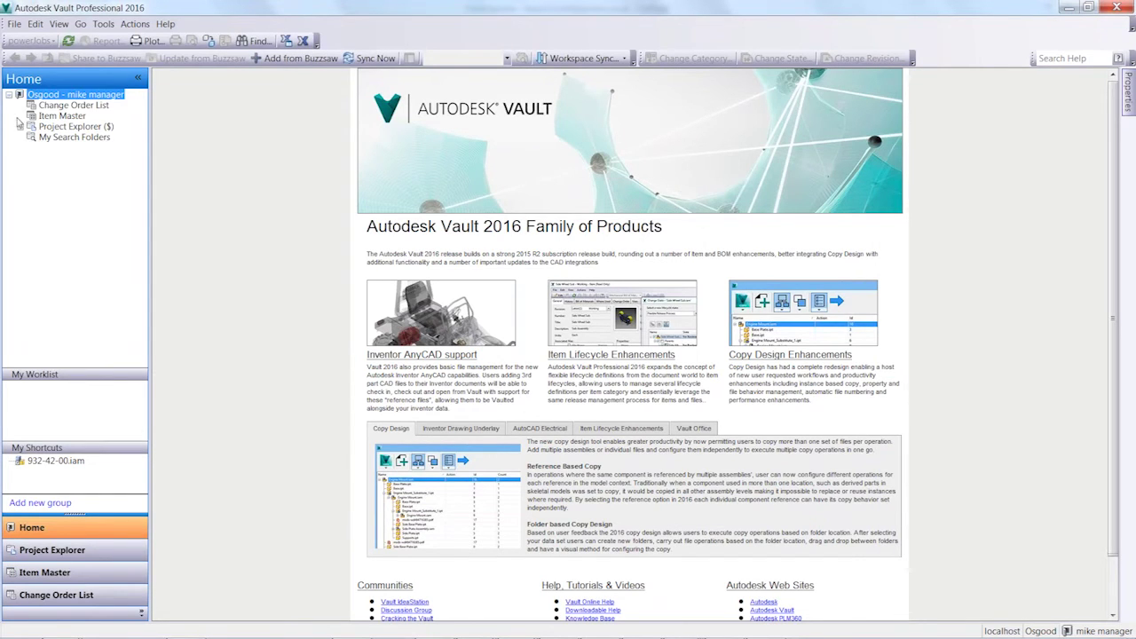
click(22, 126)
click(58, 127)
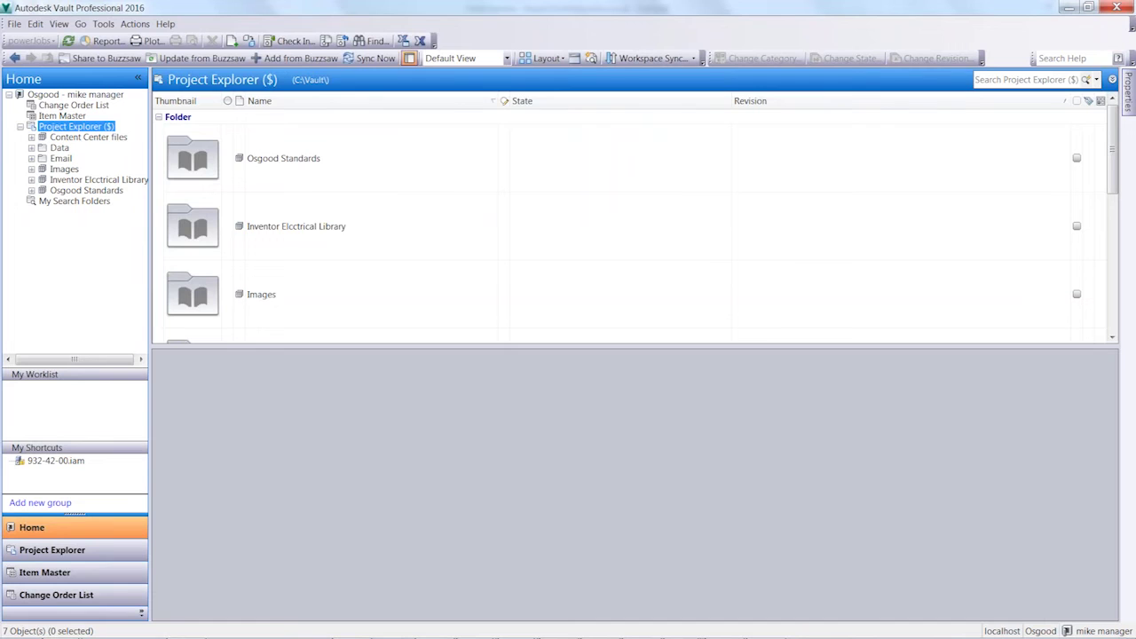
click(60, 148)
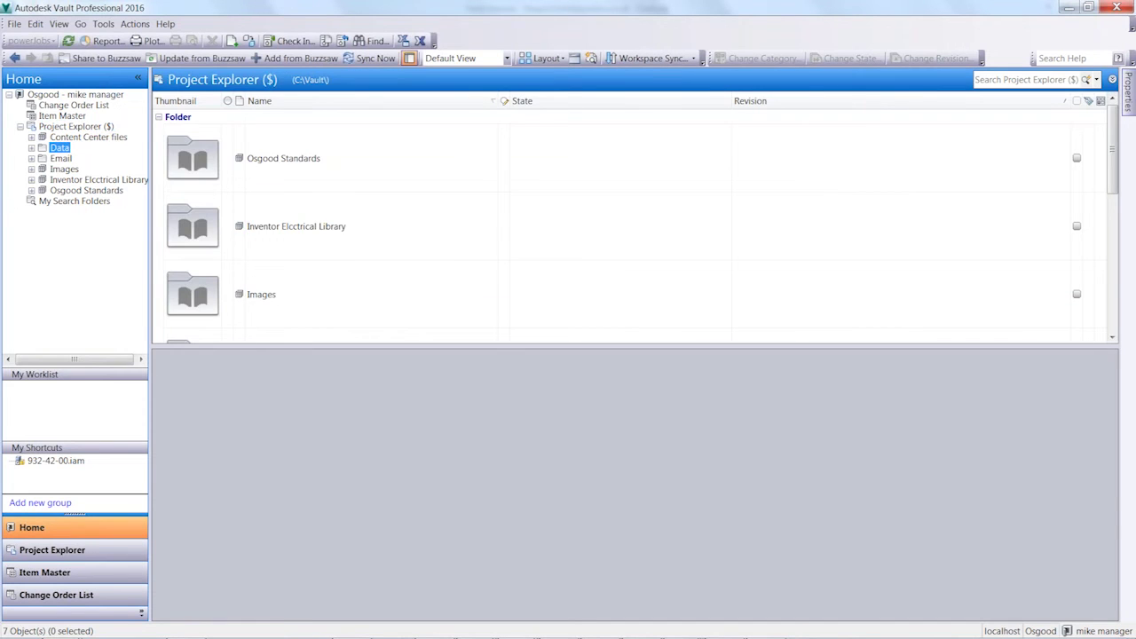
Browse the Data folder down to 033420/23-01 to view its contents, and return to the Project Explorer root.
click(31, 147)
click(71, 159)
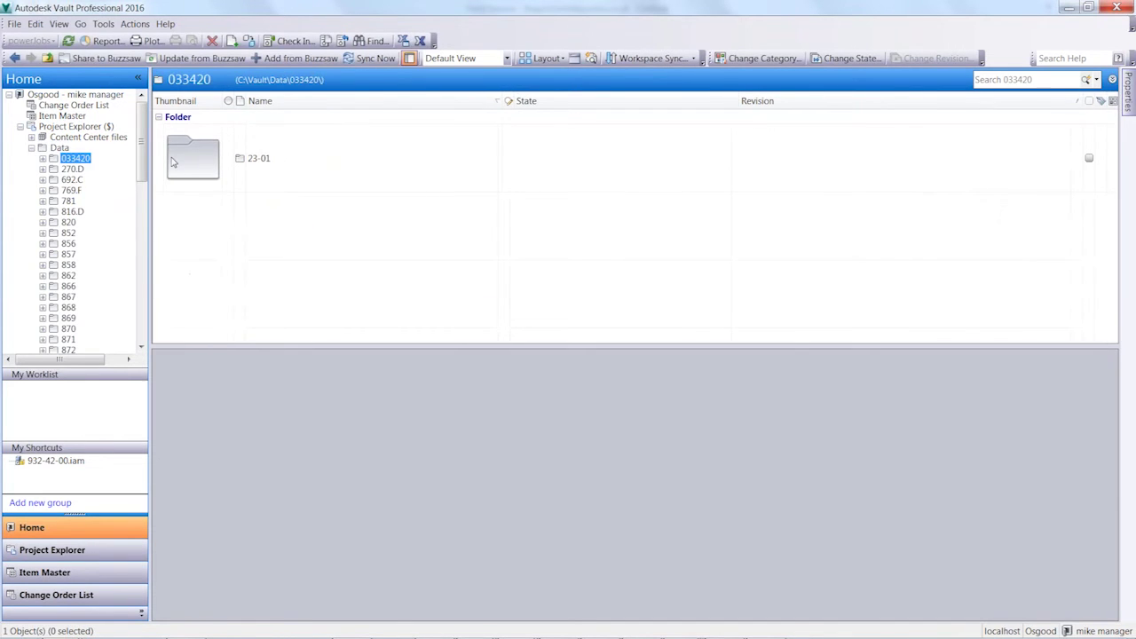
click(42, 158)
click(87, 170)
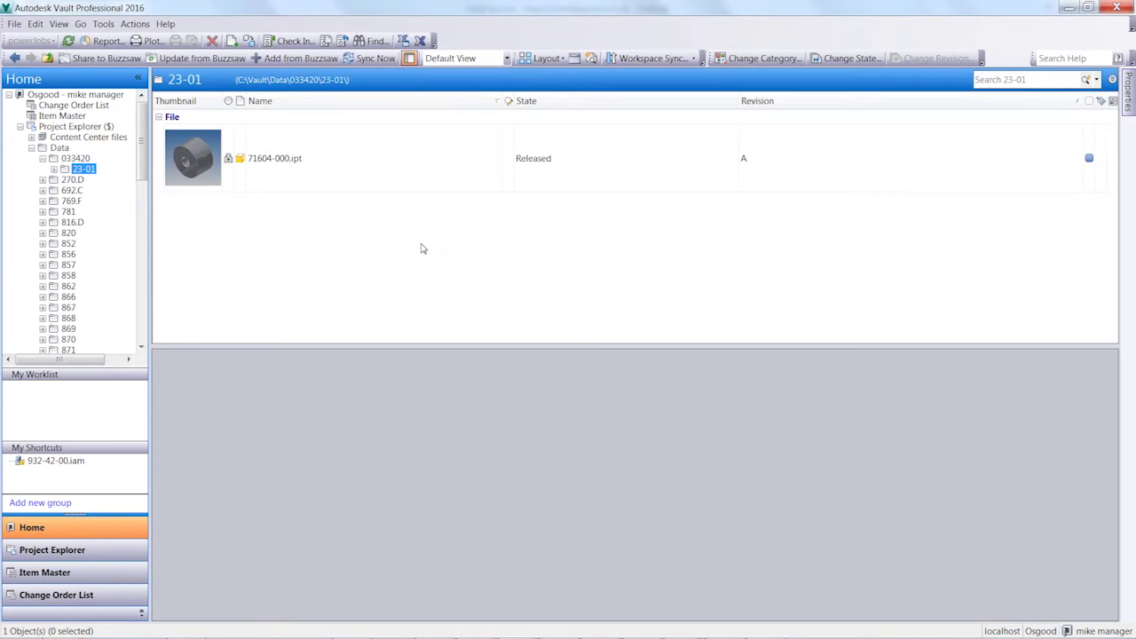
click(80, 127)
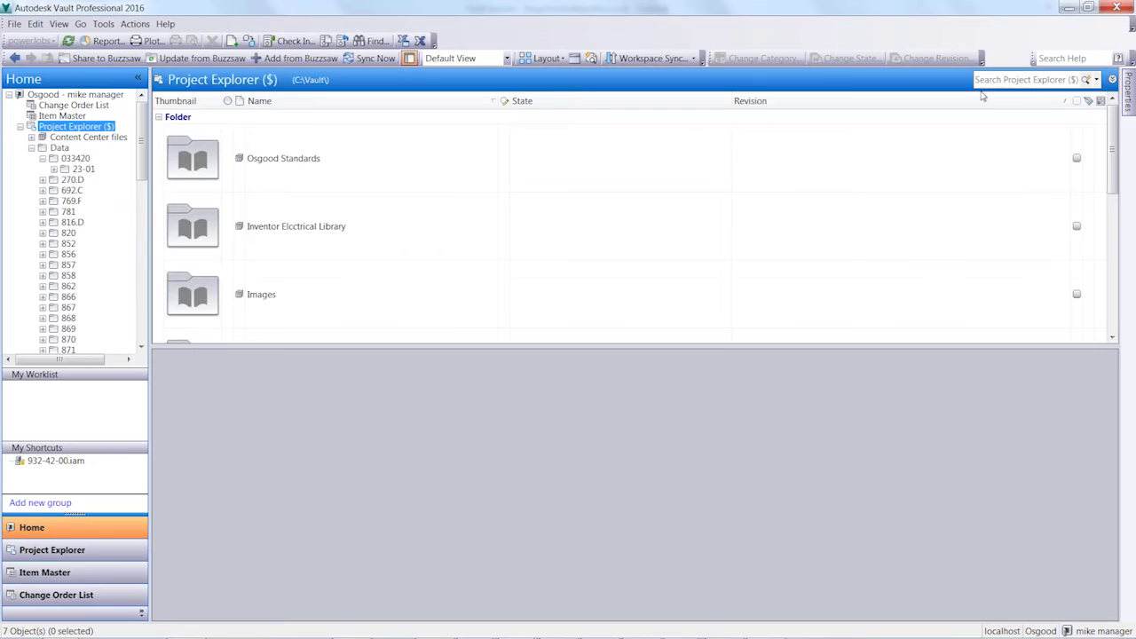
View the recent searches, search Project Explorer for 71260-211, and broaden the search to 71260-.
click(1014, 79)
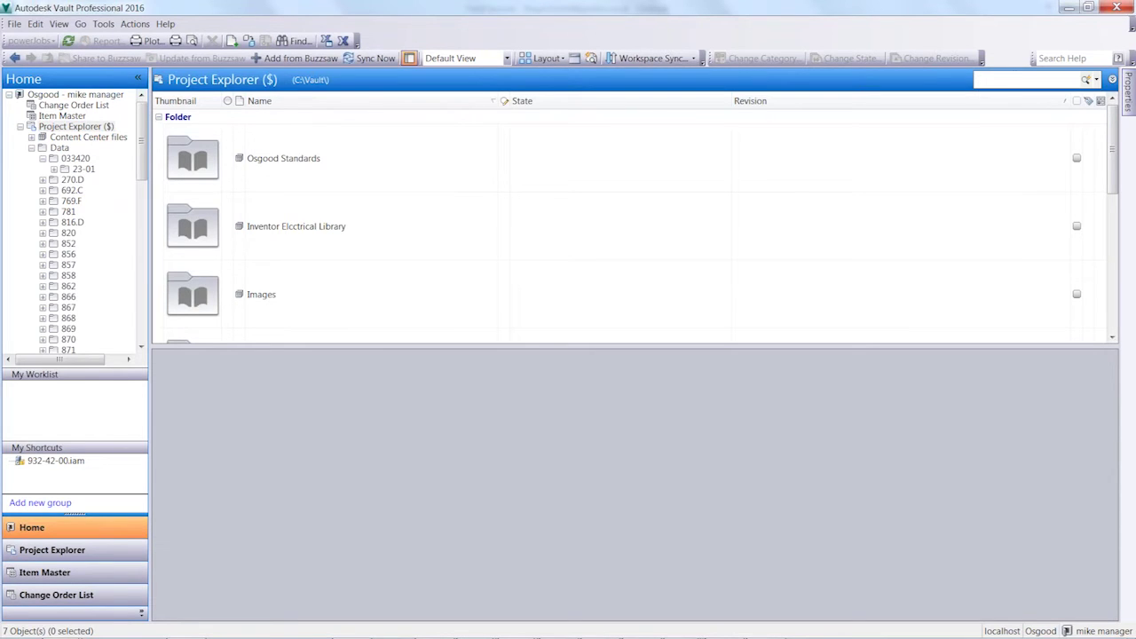
click(1096, 79)
mouse_move(1024, 100)
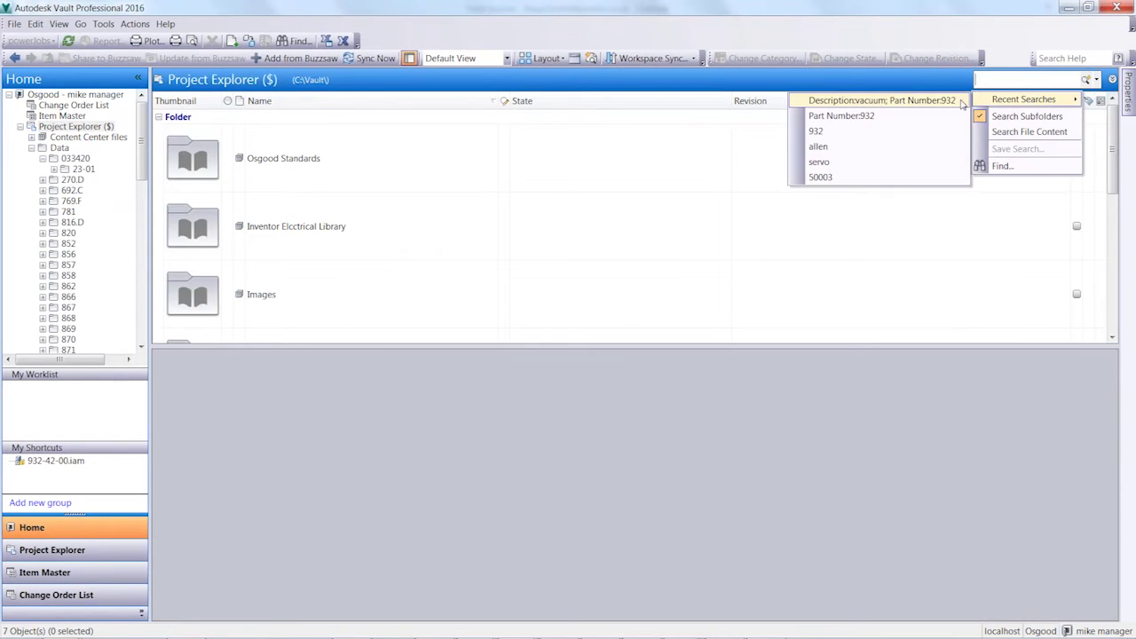
click(1035, 77)
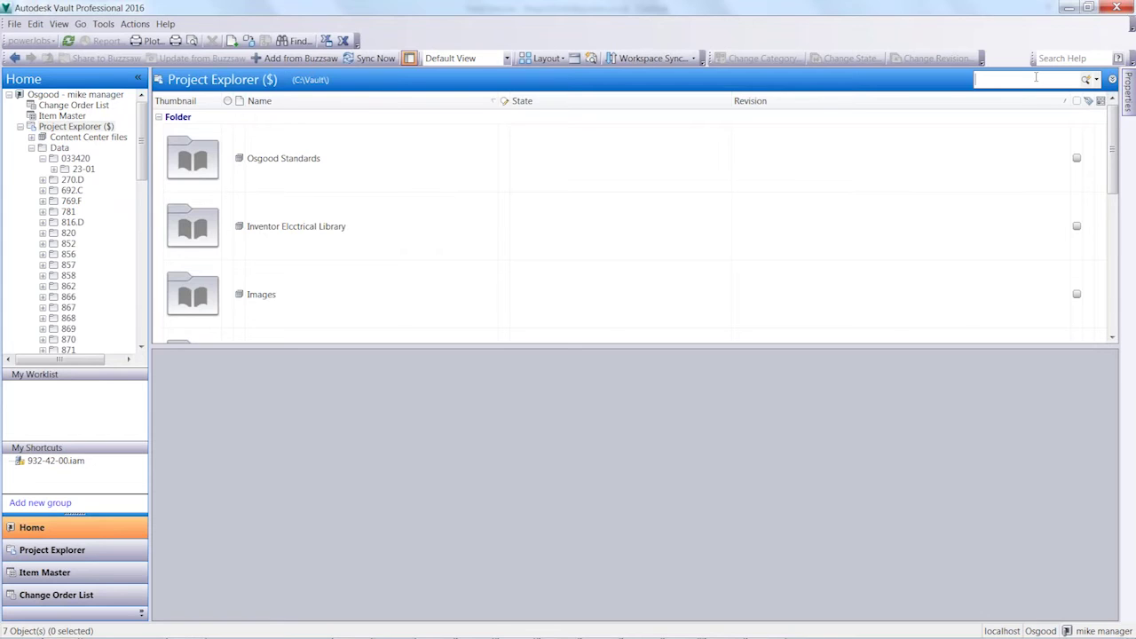
text(71260-211)
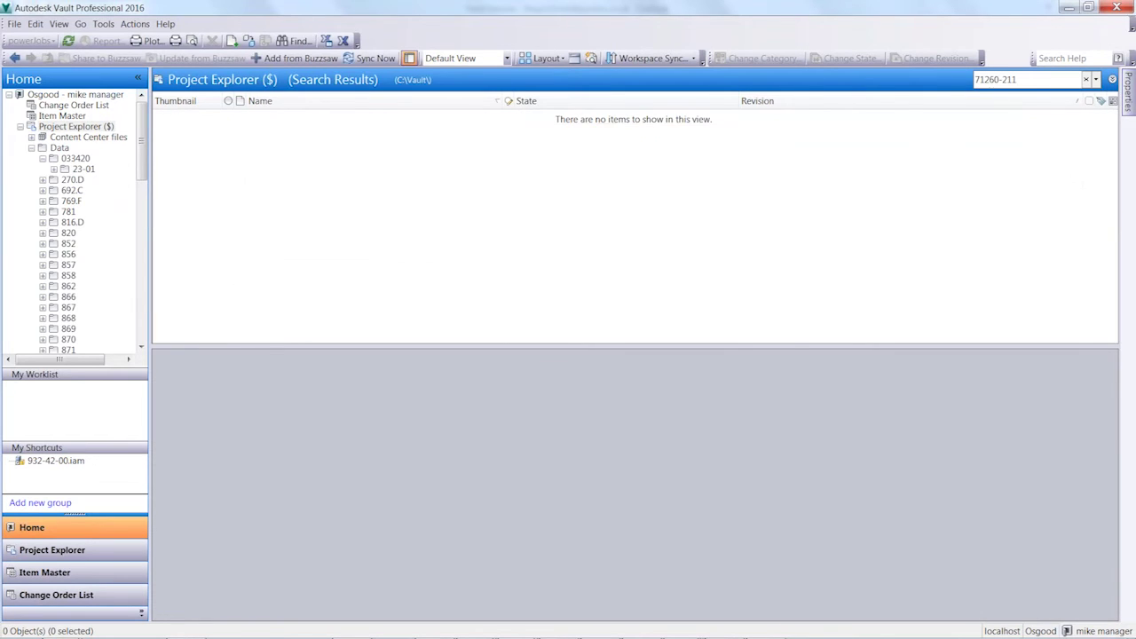
key(BackSpace)
key(BackSpace)
key(BackSpace)
key(Return)
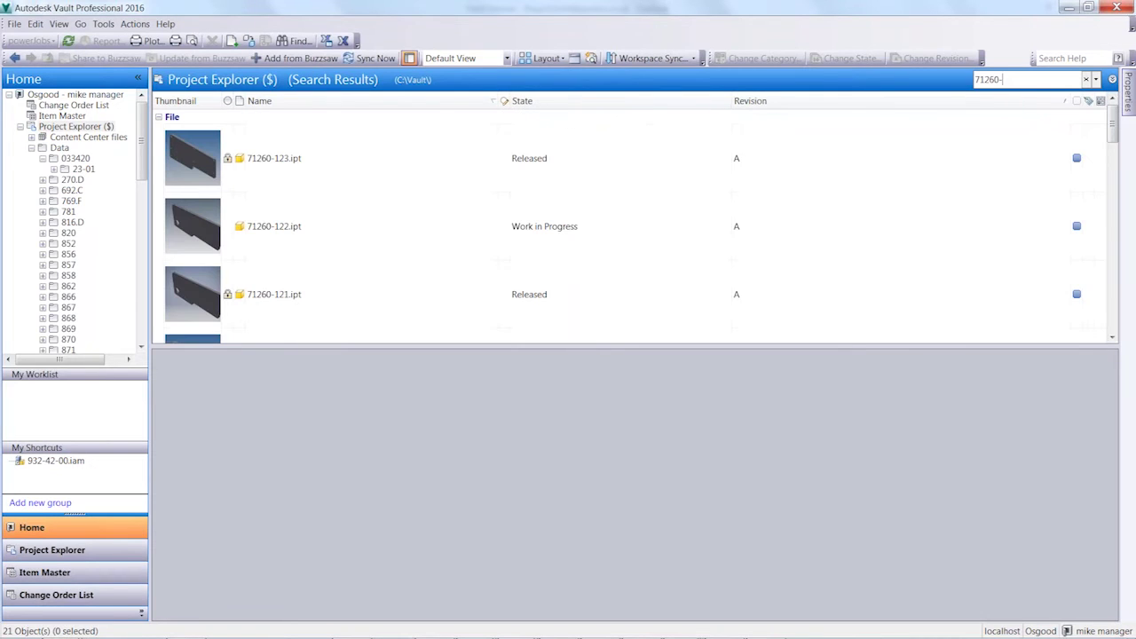
Review the version history and where-used relationships of 71260-121.ipt, dismissing the email notification.
click(338, 297)
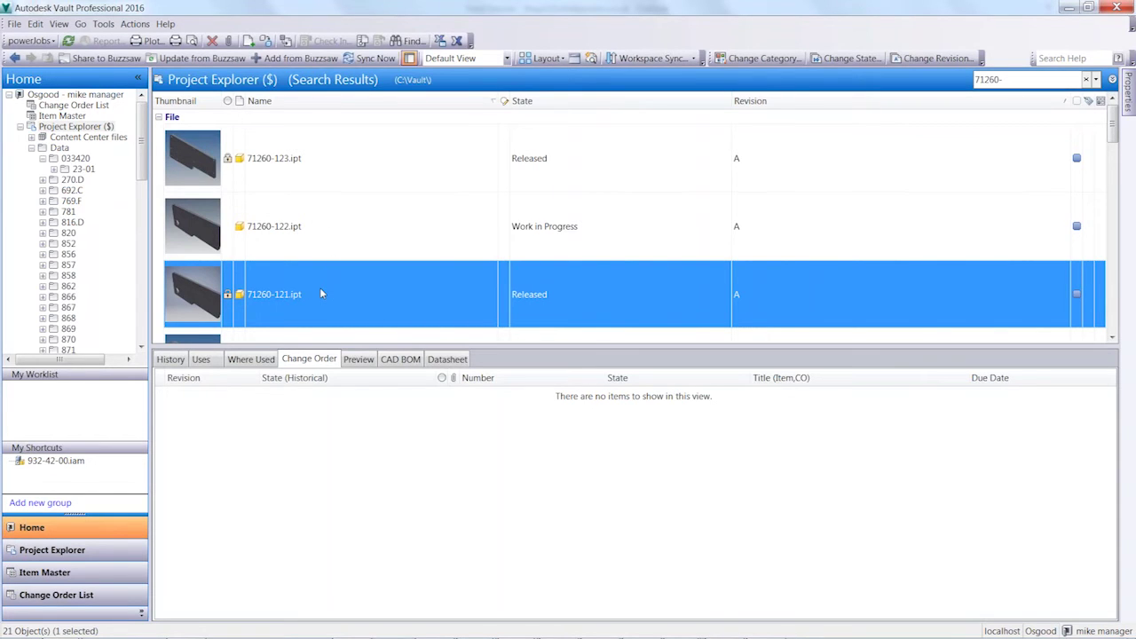
click(180, 358)
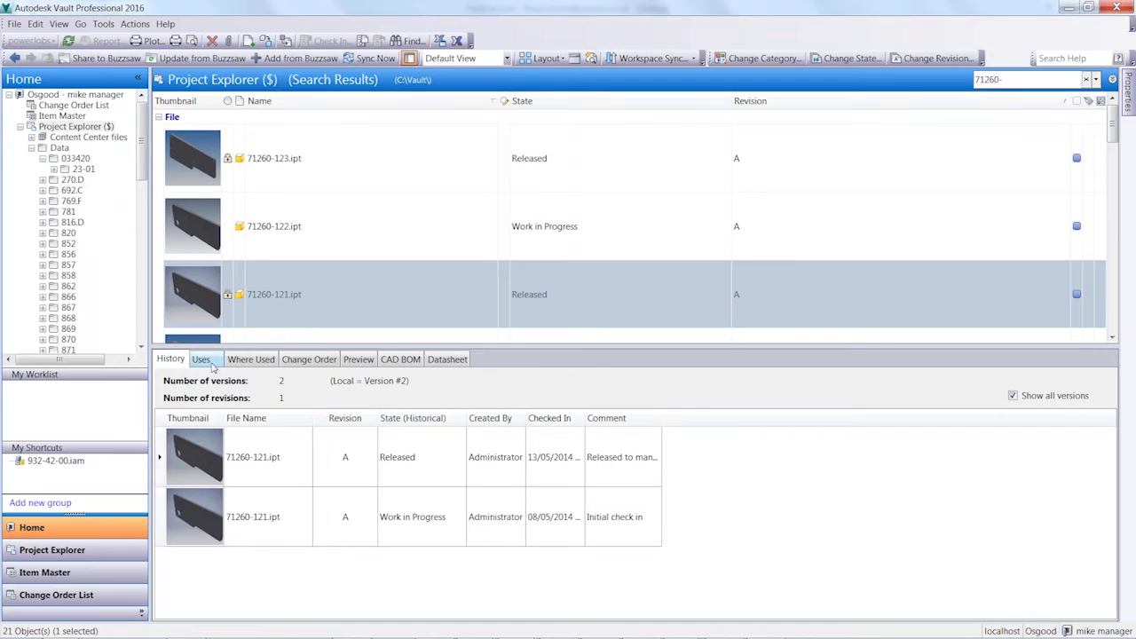
click(243, 360)
click(160, 428)
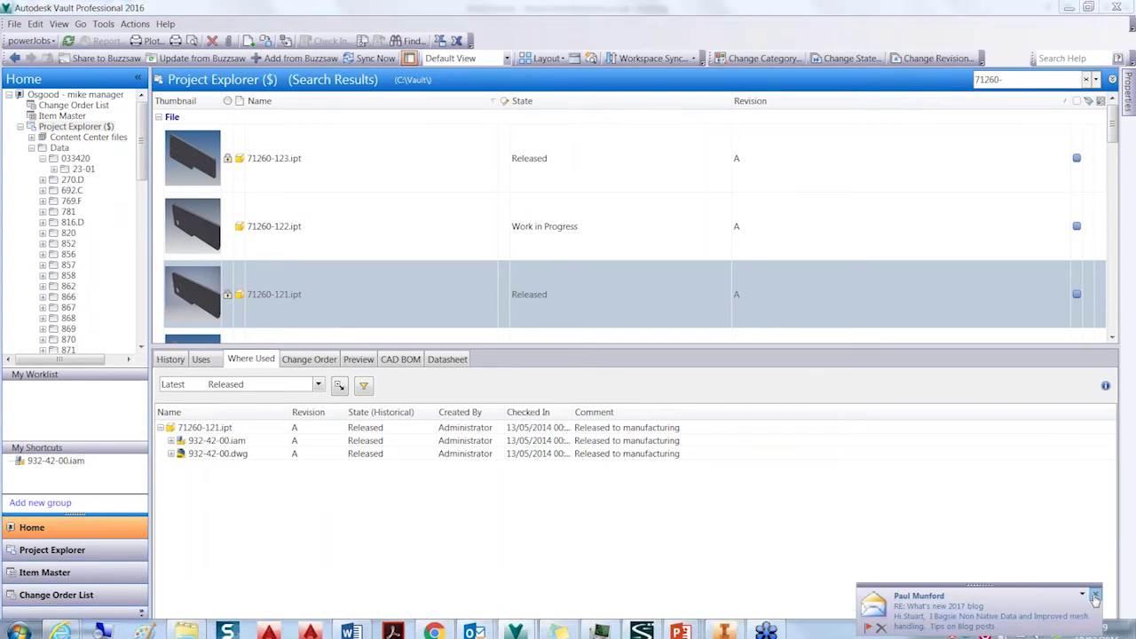
click(1094, 594)
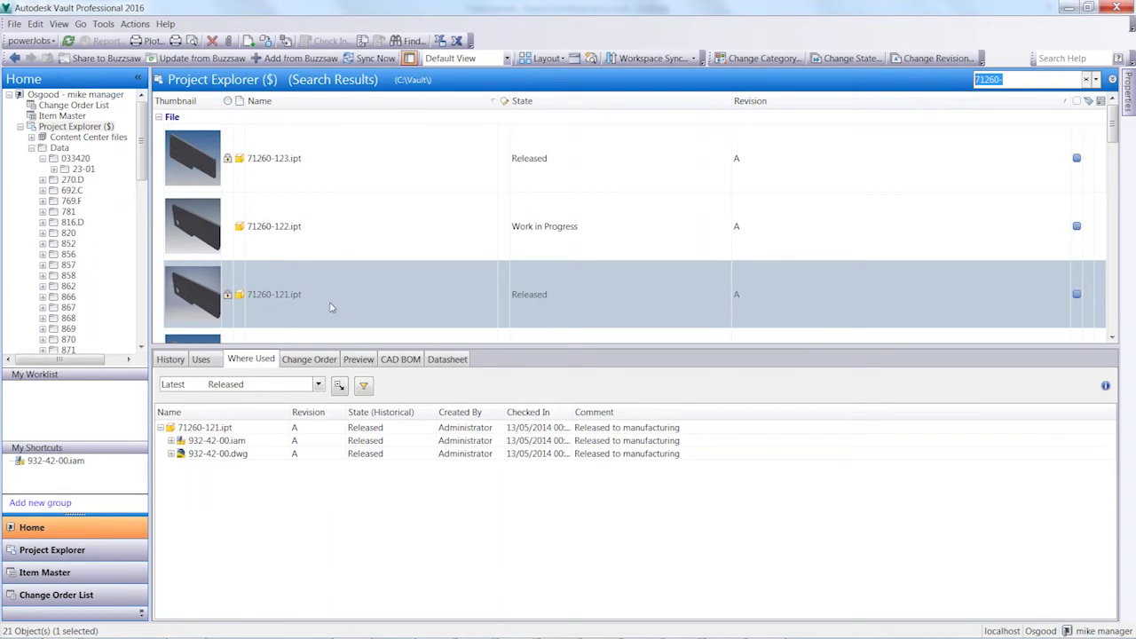
Examine the datasheet of 71260-121.ipt, enlarging the details area to read its category properties.
click(358, 296)
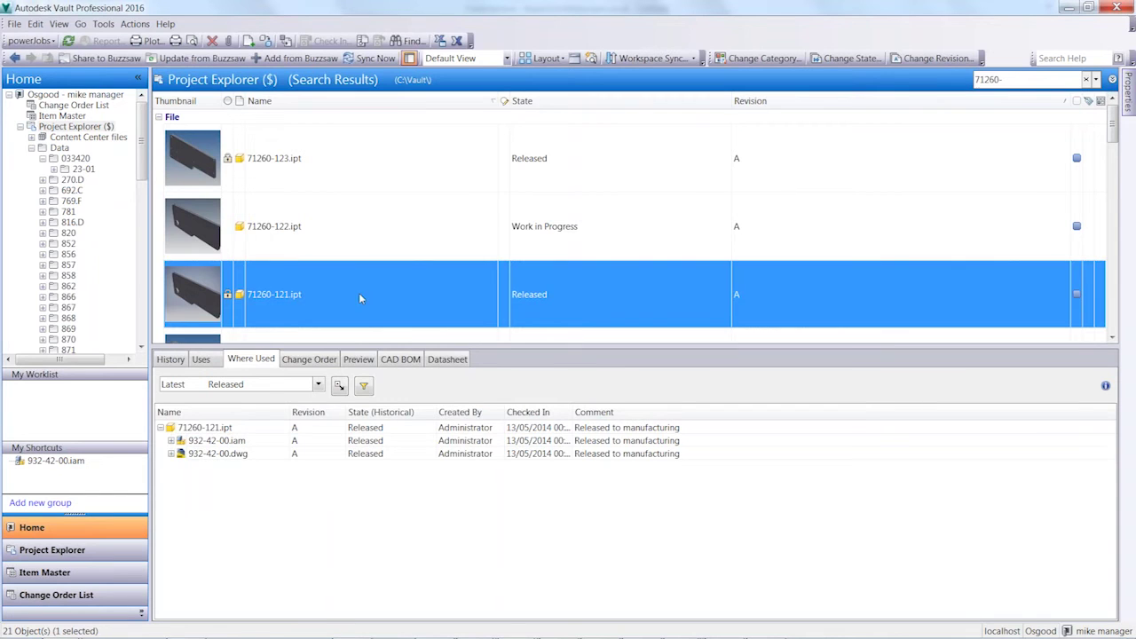
drag(318, 345, 318, 339)
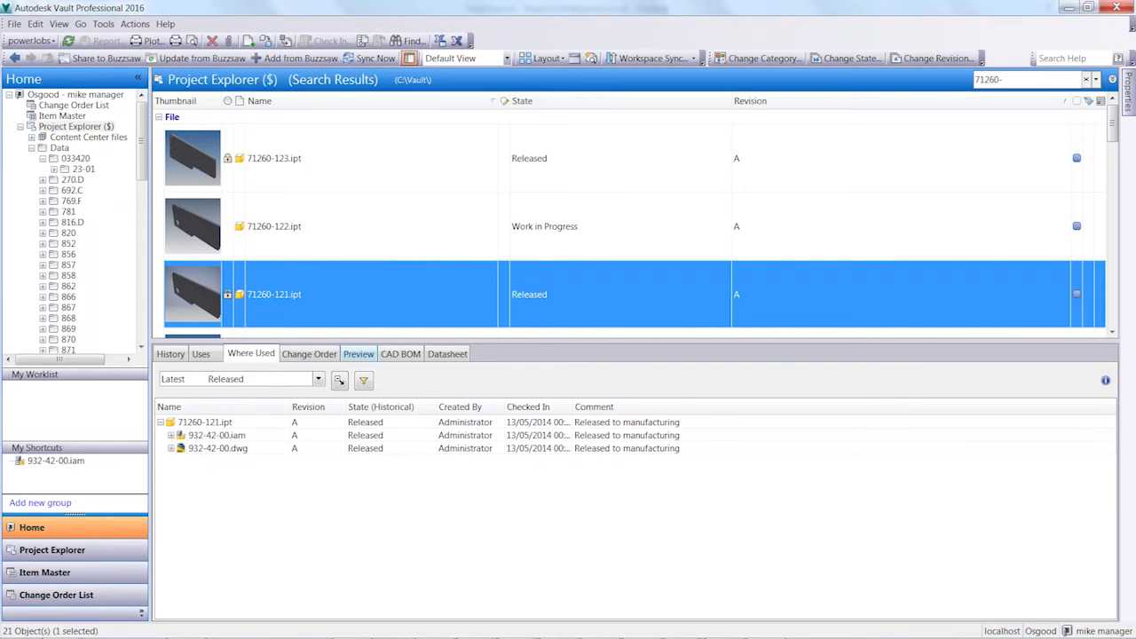
click(440, 354)
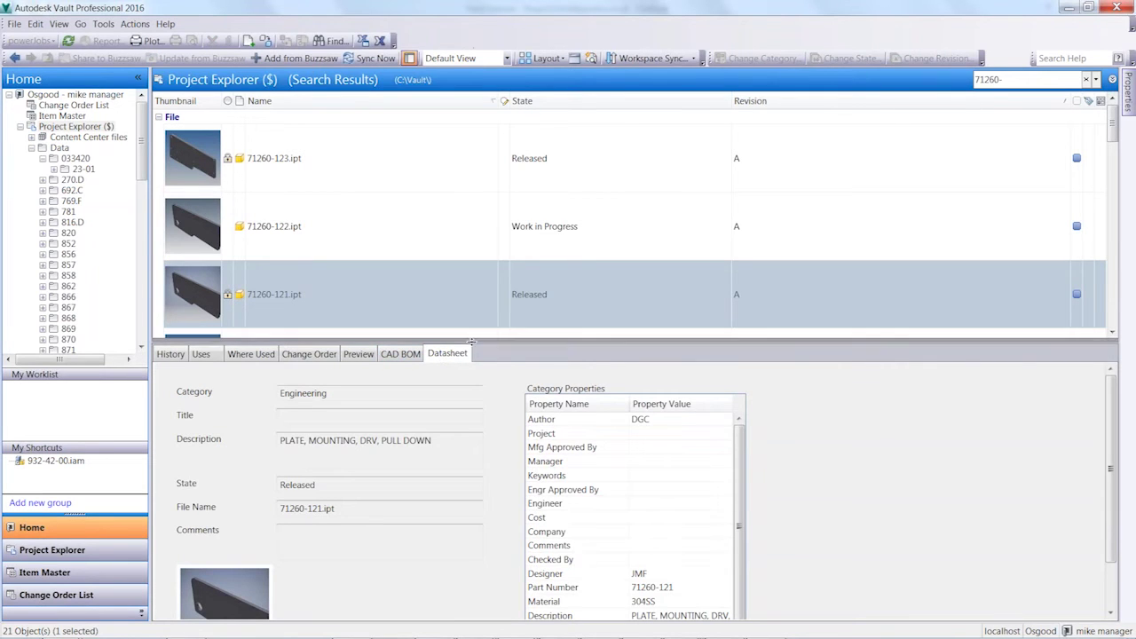
drag(472, 335, 606, 328)
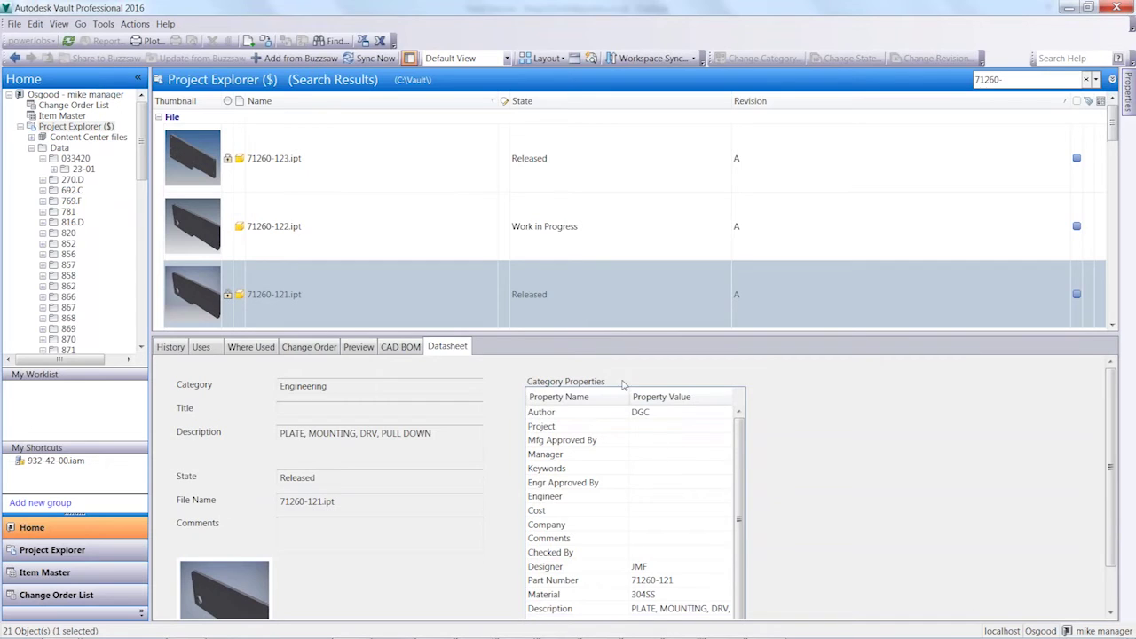
drag(1111, 403, 1109, 424)
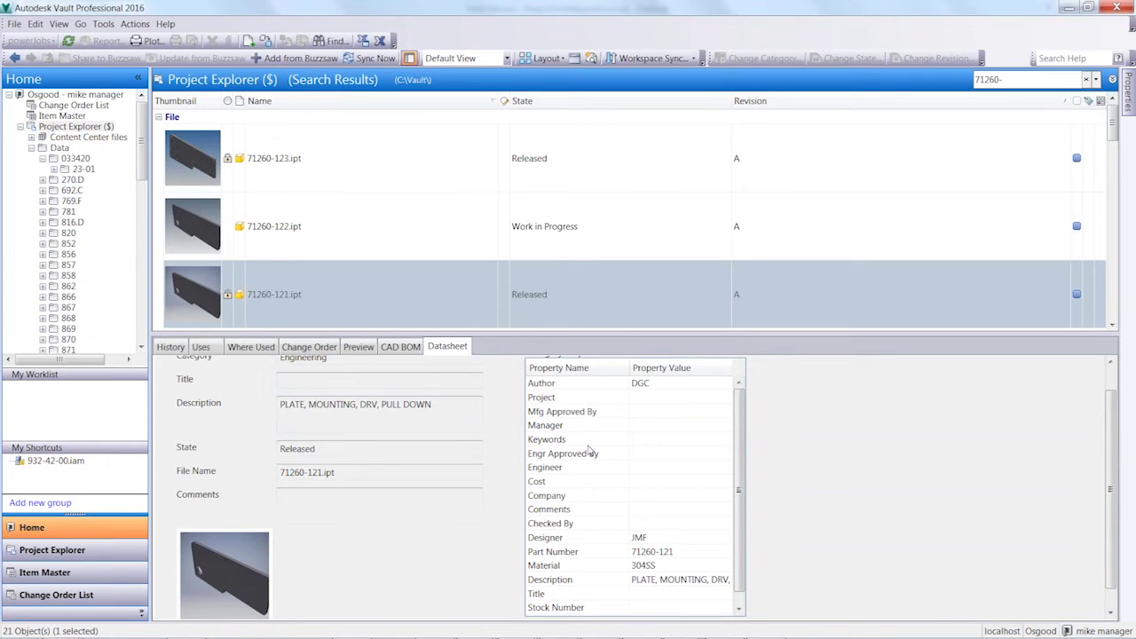
Open the datasheet editor for released part 71260-121.ipt to inspect its fields, and close it without changes.
right_click(440, 297)
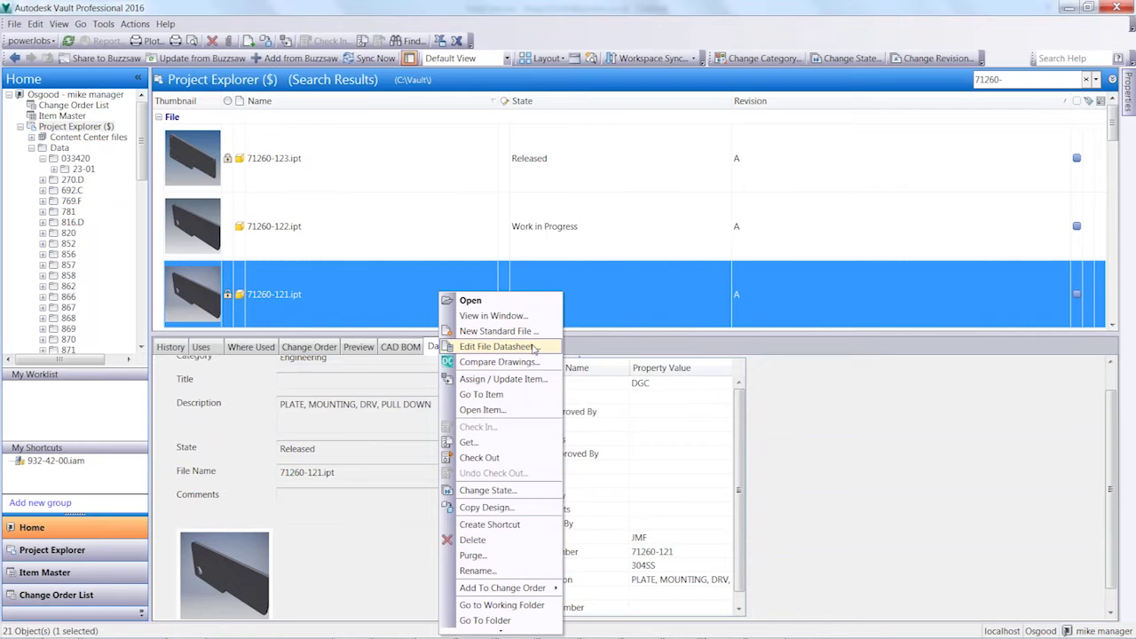
click(497, 346)
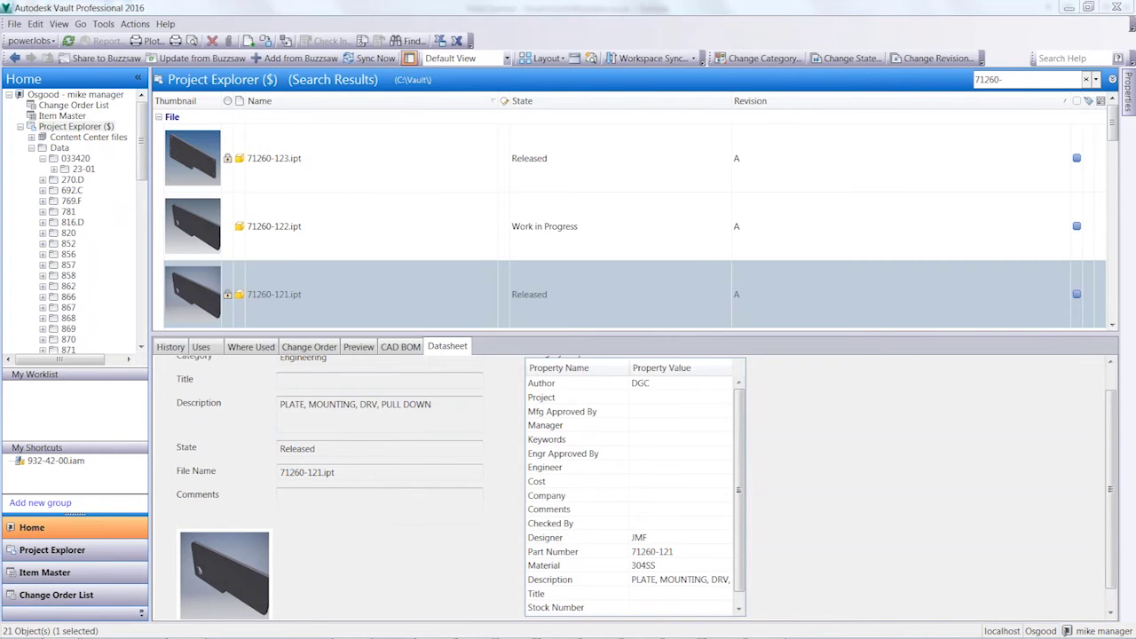
drag(543, 51, 623, 76)
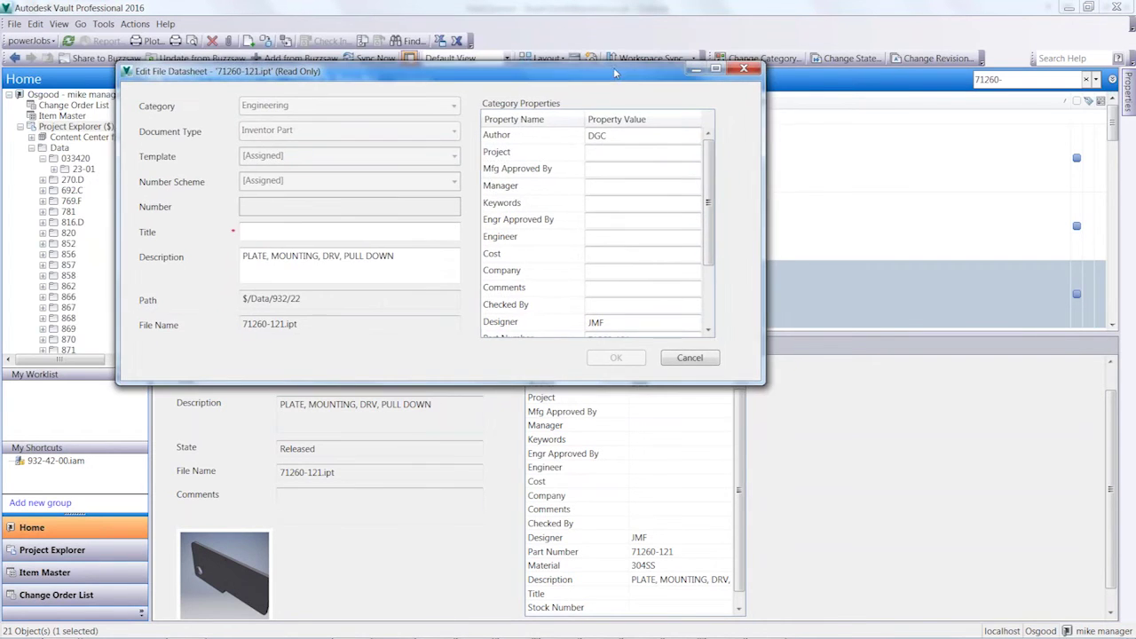
click(701, 358)
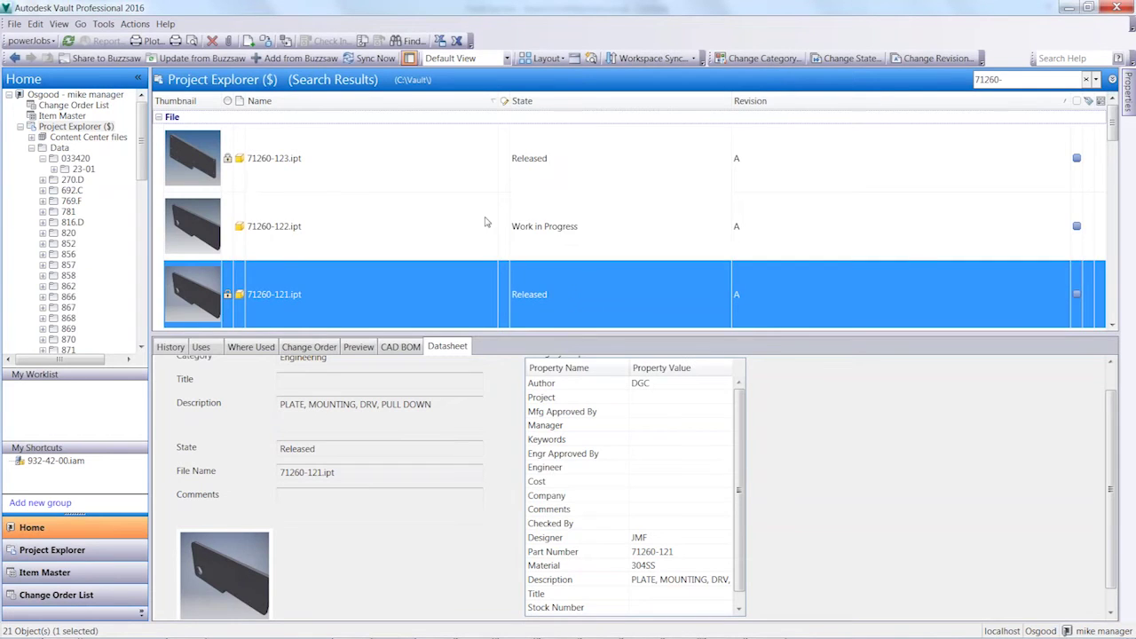
Edit the file datasheet of 71260-122.ipt, set its Keywords property to "Plate", and accept the change.
click(487, 223)
right_click(484, 213)
click(550, 268)
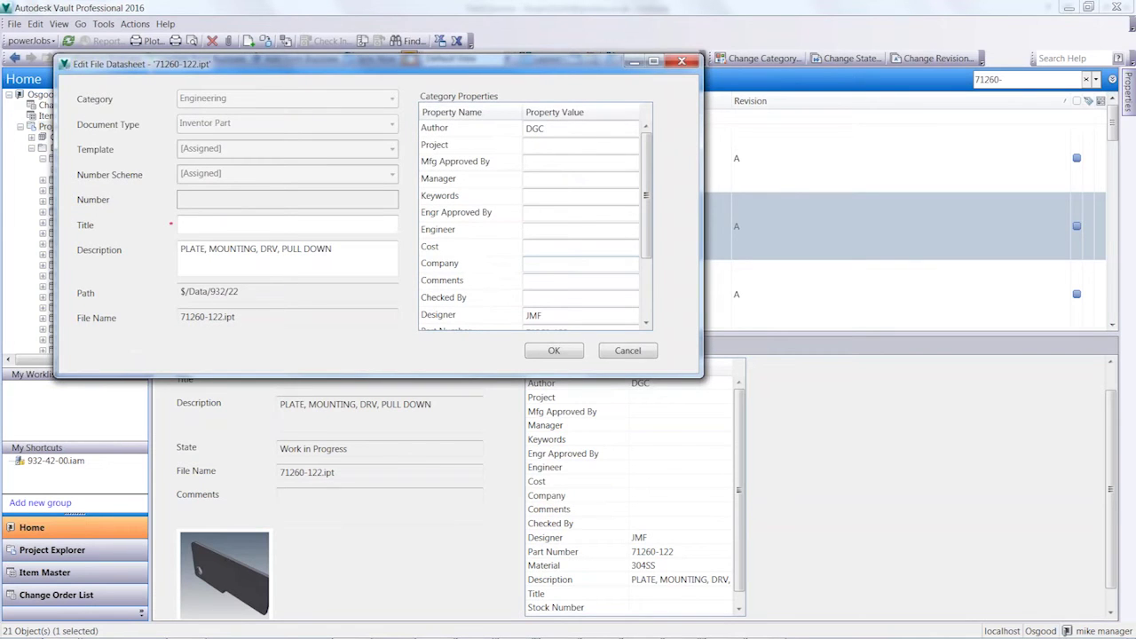
drag(699, 374, 790, 516)
click(543, 198)
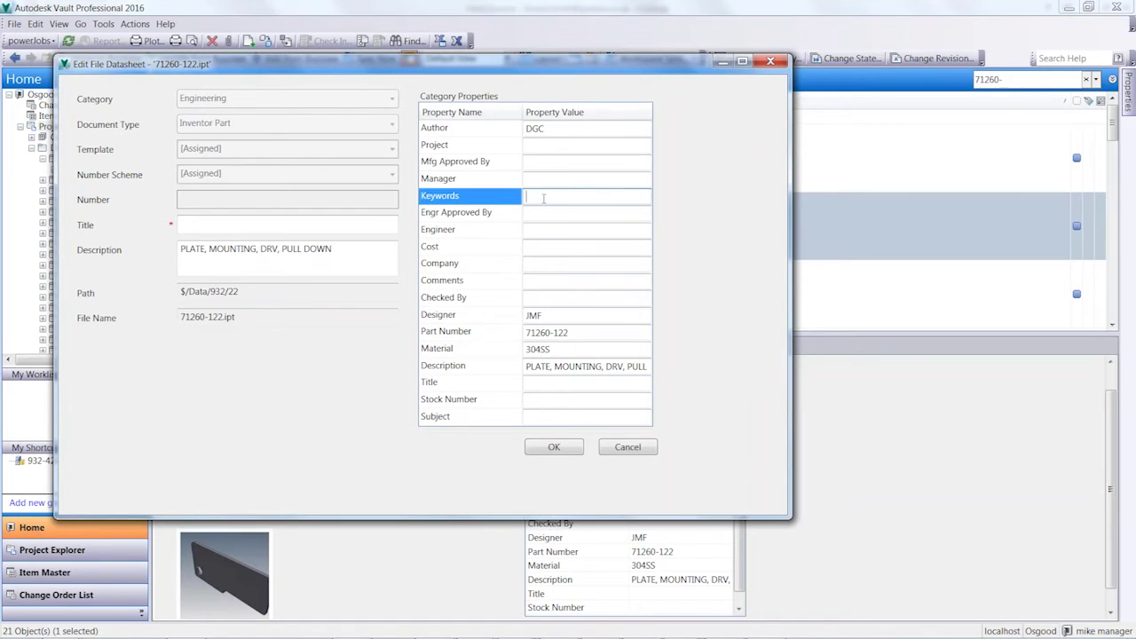
text(Plate)
click(559, 450)
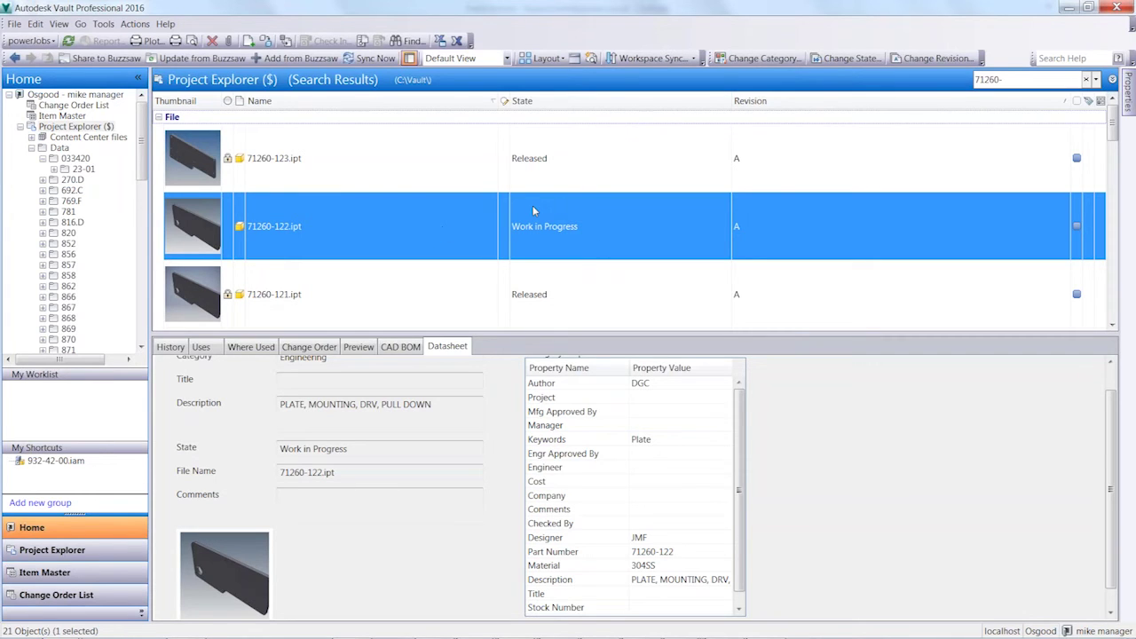
Collapse the Data folder in the vault tree and return to the Project Explorer root after viewing the Item Master.
click(84, 126)
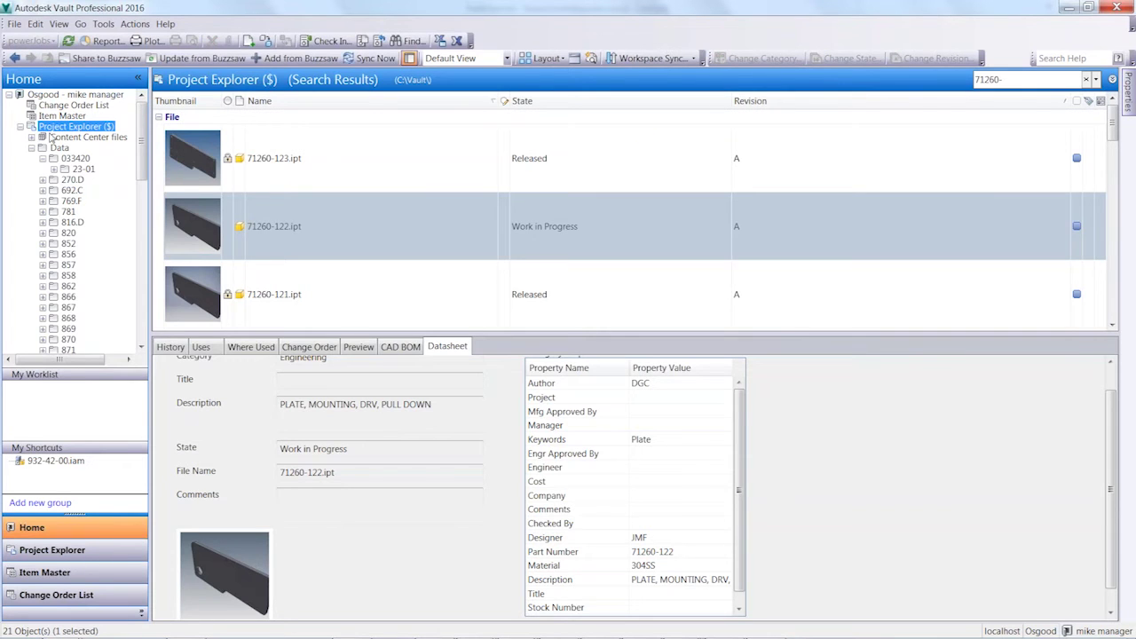
click(58, 147)
click(31, 147)
click(63, 115)
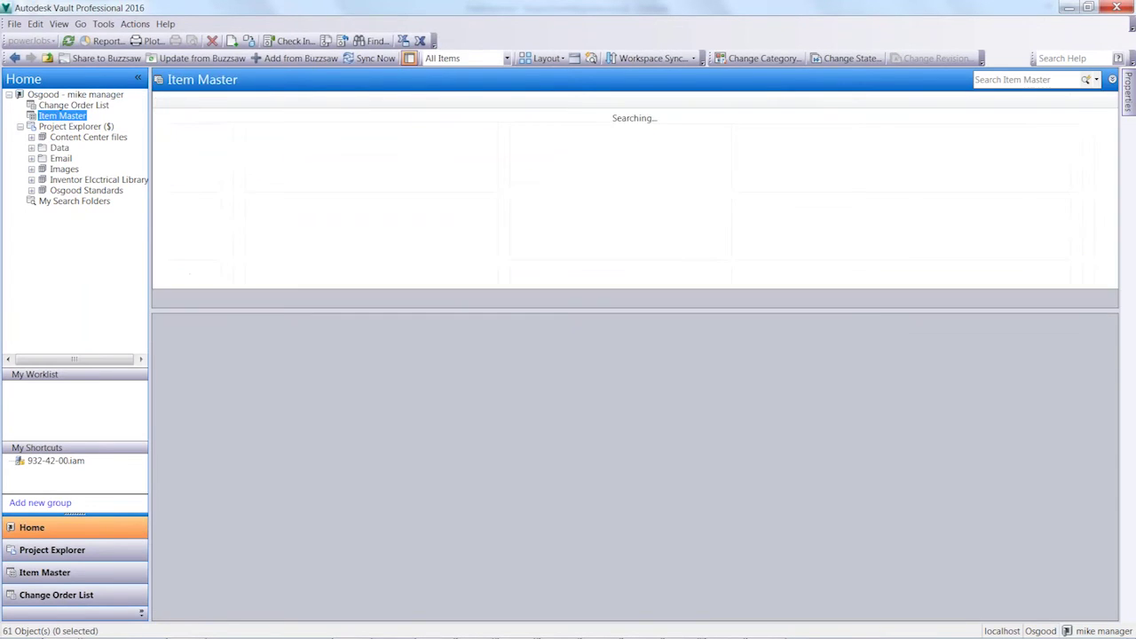
click(76, 126)
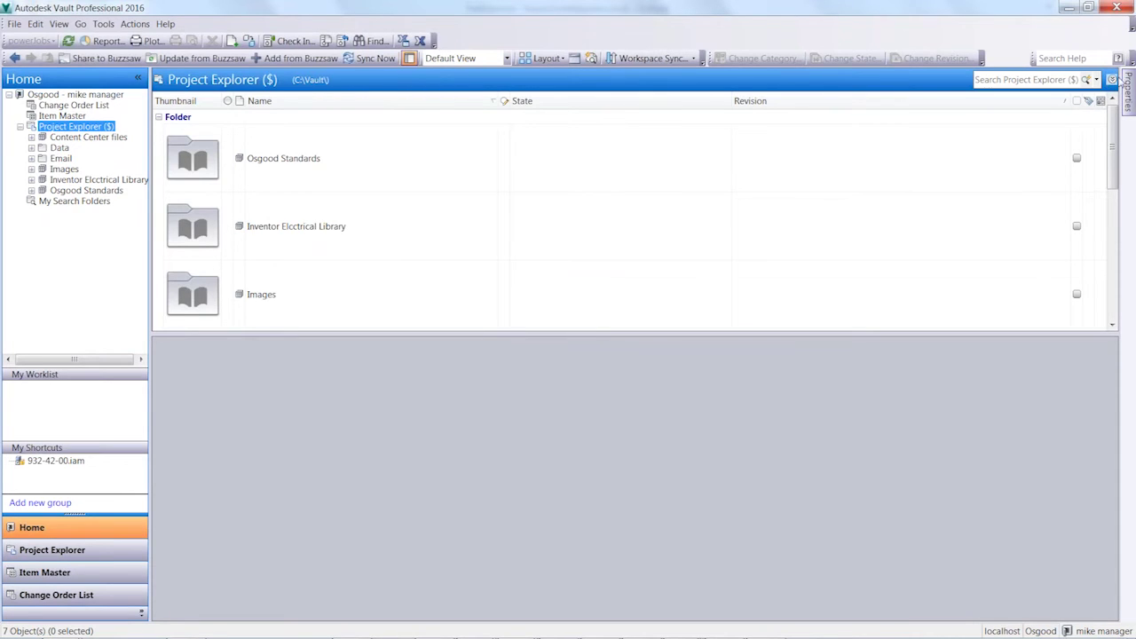
Expand the Project Explorer search form, add Keywords as a criterion, and search for files with the keyword "plate".
click(1111, 80)
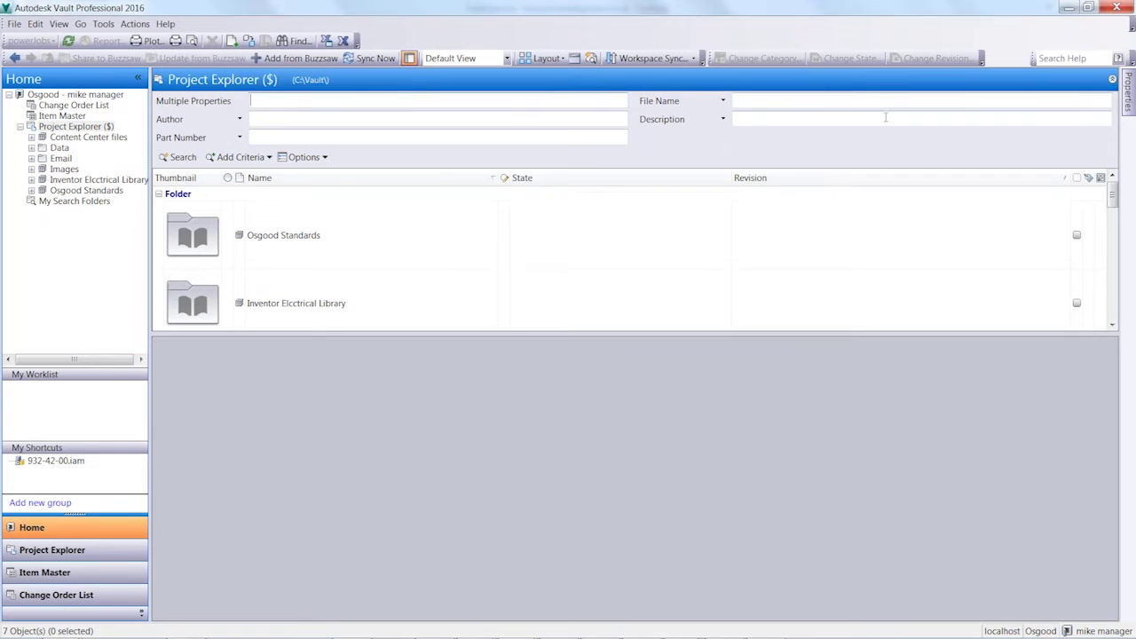
click(268, 160)
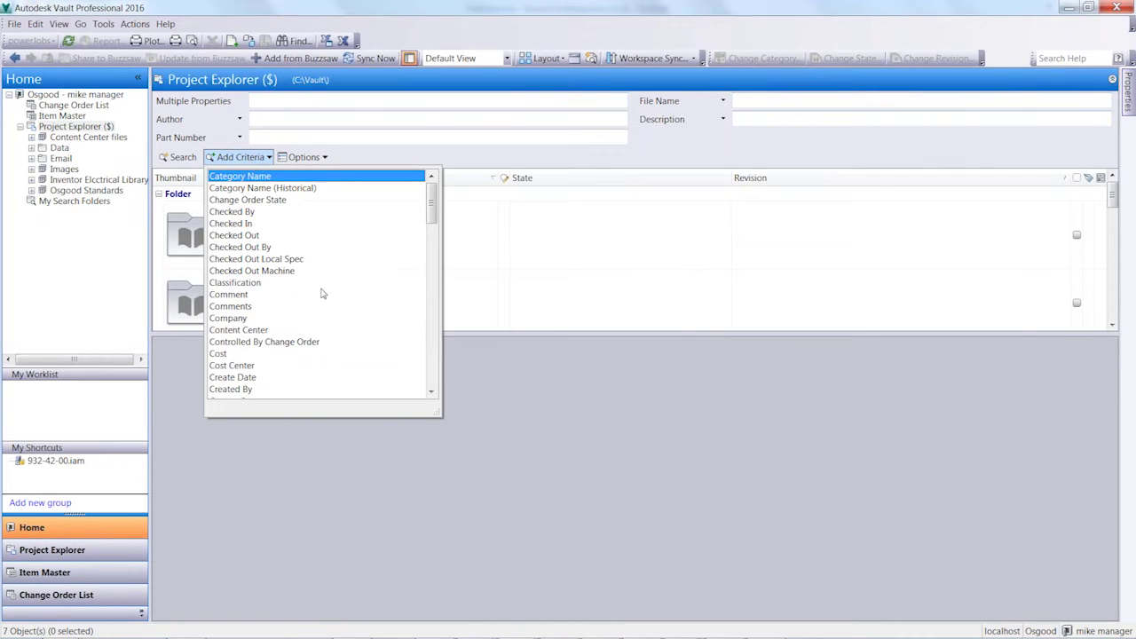
scroll(315, 298, down, 6)
scroll(284, 317, down, 12)
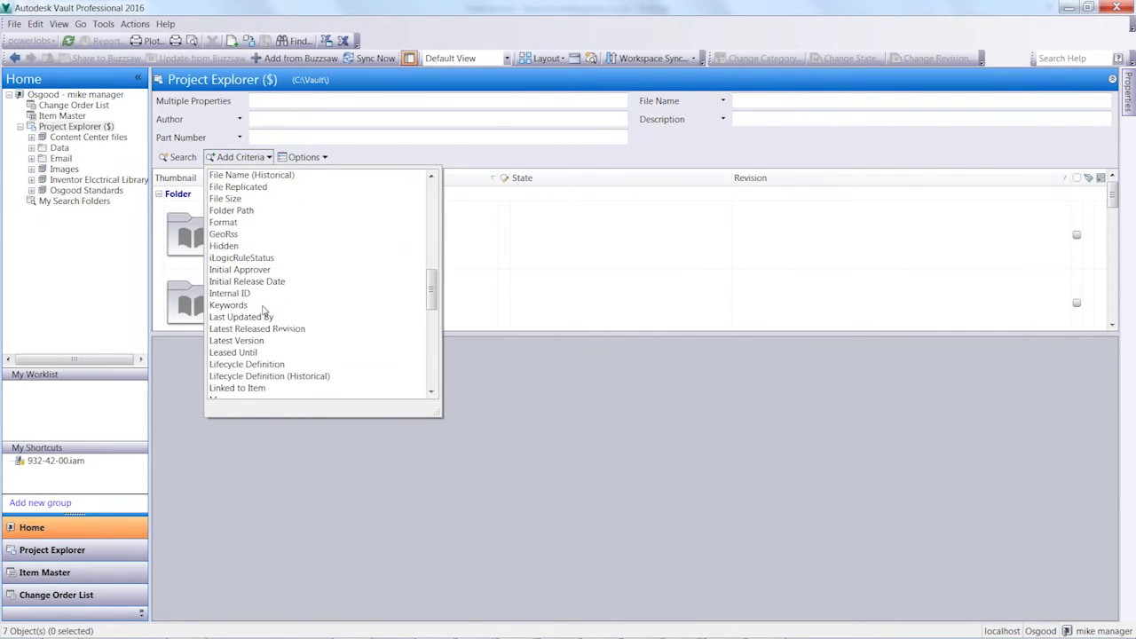
click(233, 223)
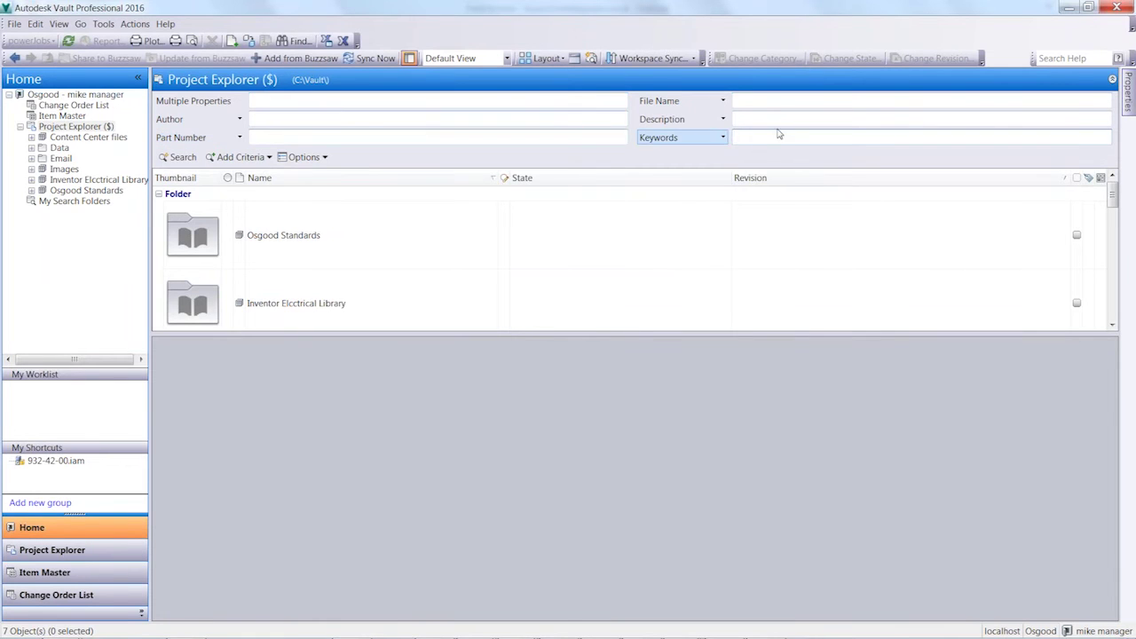
text(pls)
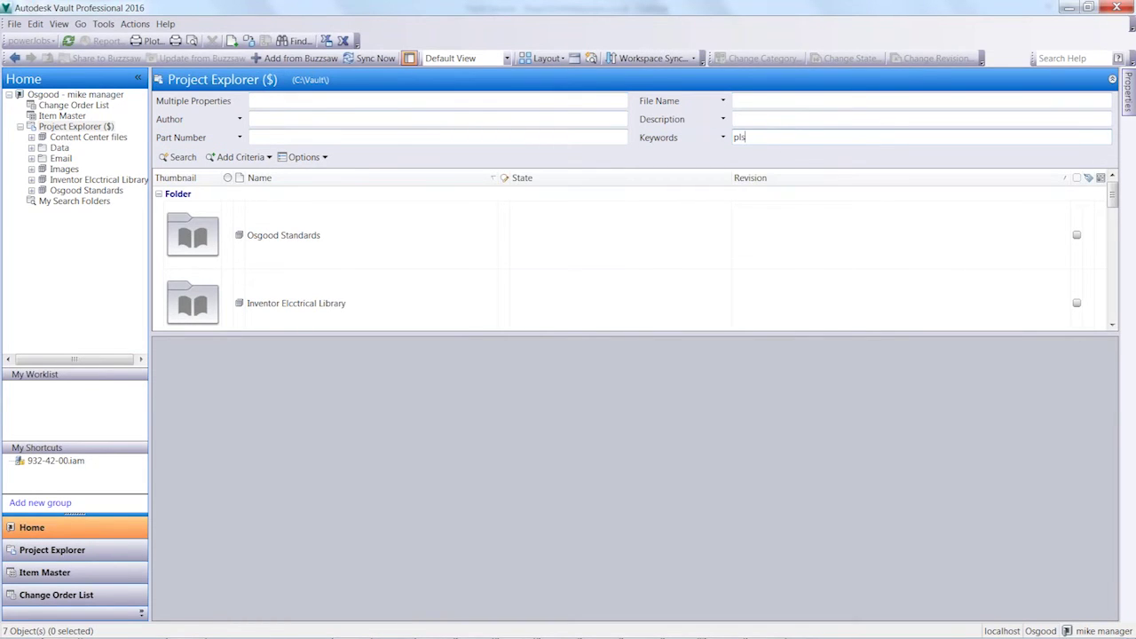
text(te)
key(Return)
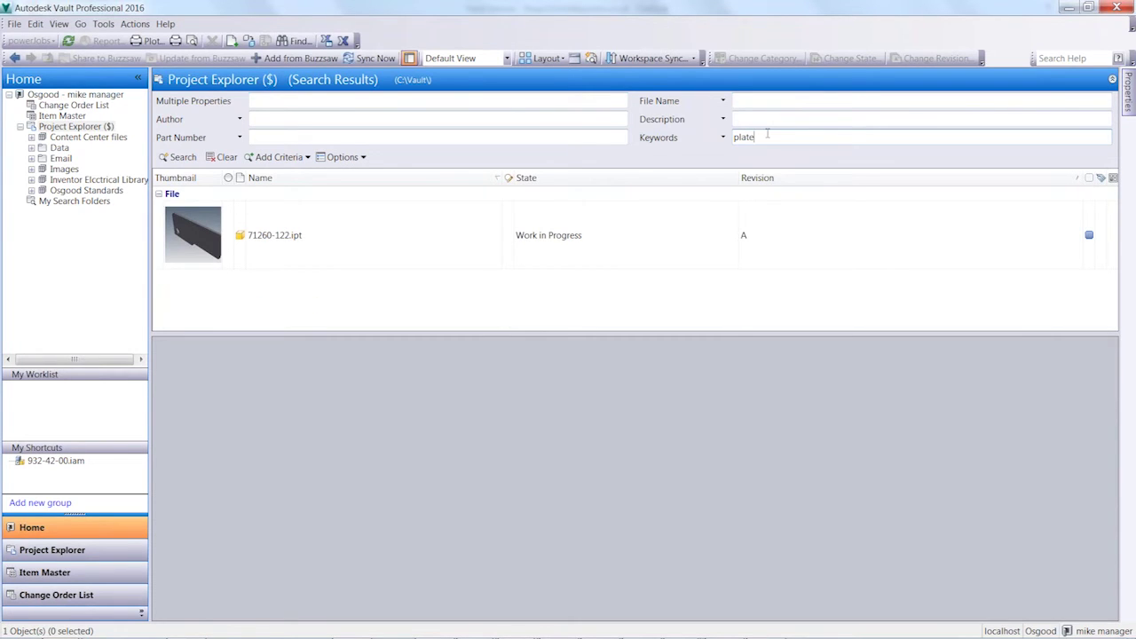
Open 71260-122.ipt from the keyword search results in Autodesk Inventor.
click(193, 229)
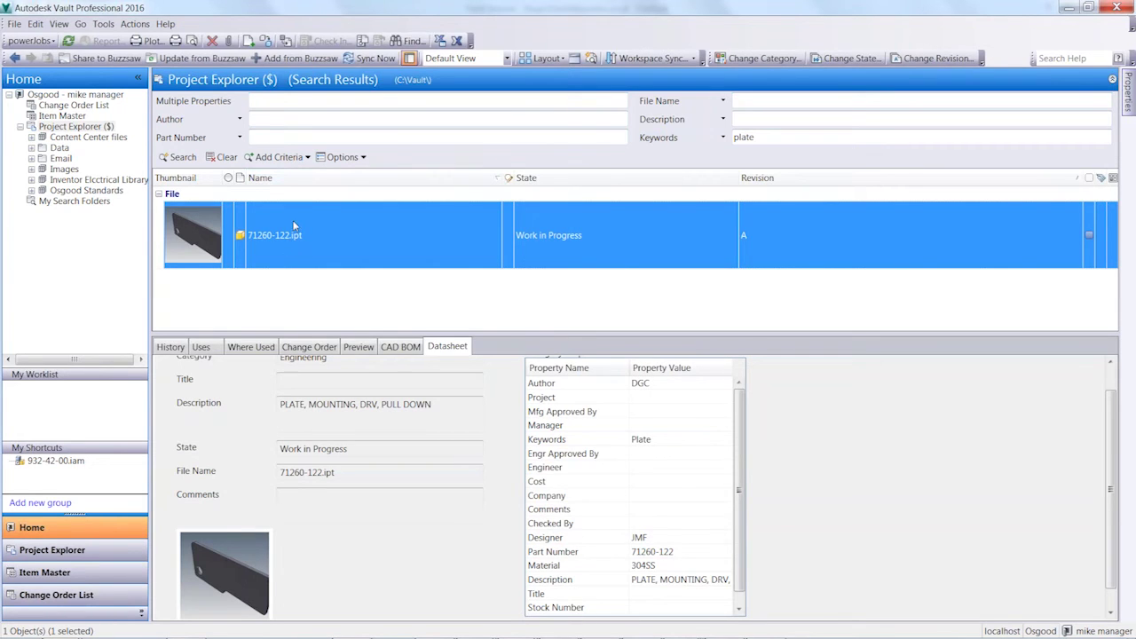
right_click(223, 233)
click(302, 312)
click(530, 241)
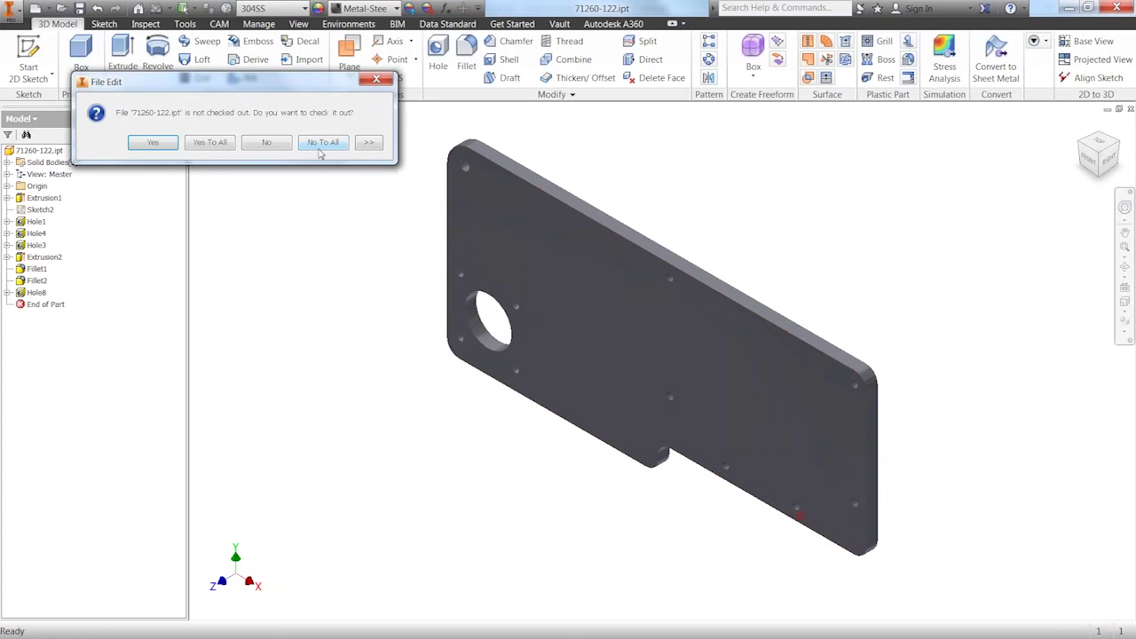
Decline checking out 71260-122.ipt and close the part file.
click(320, 145)
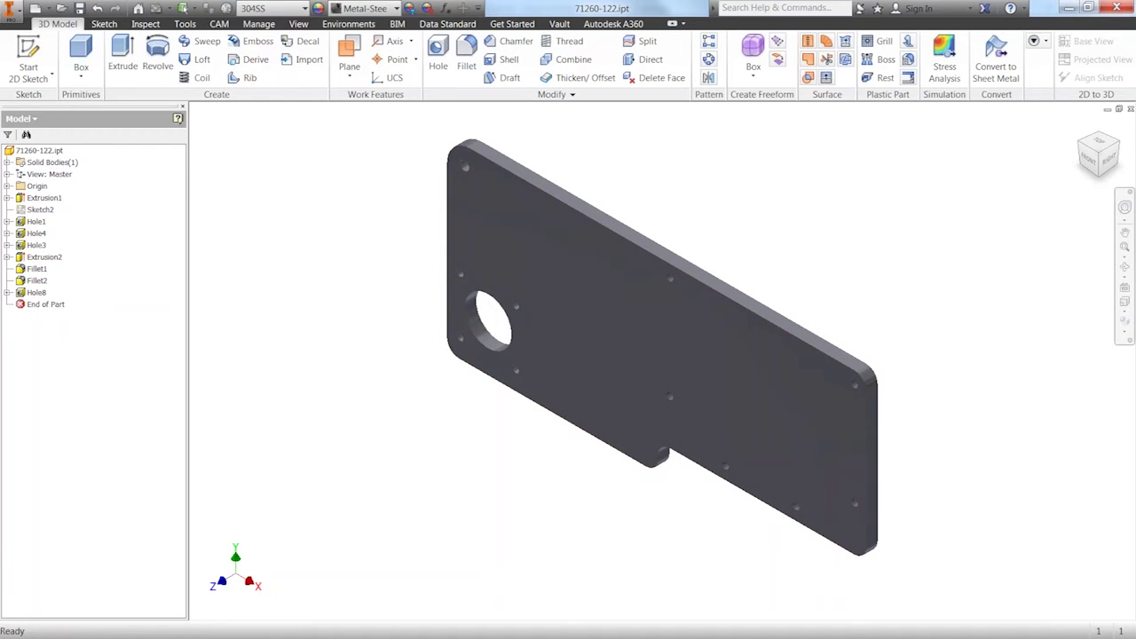
click(1130, 108)
click(531, 355)
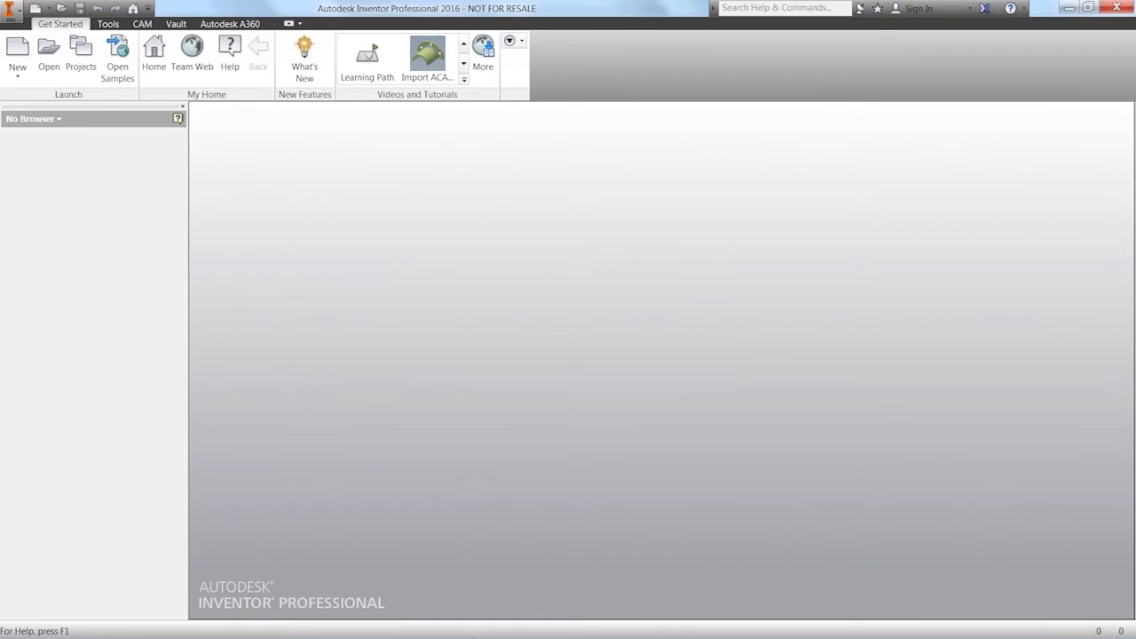
Switch back to the Autodesk Vault Professional window showing the keyword search results.
click(19, 624)
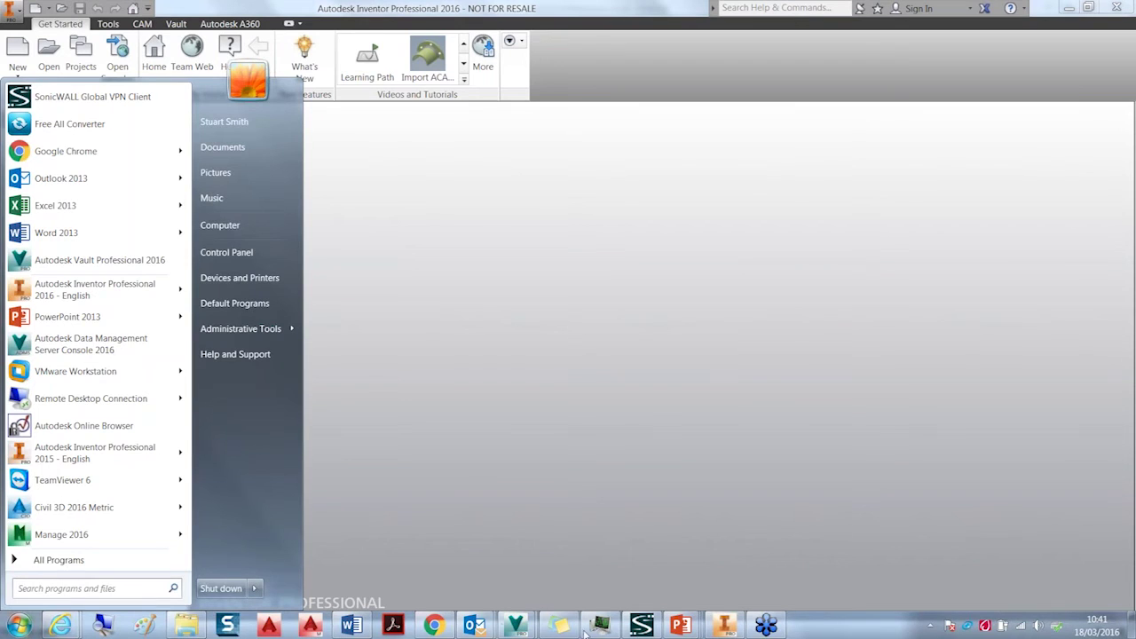
click(515, 624)
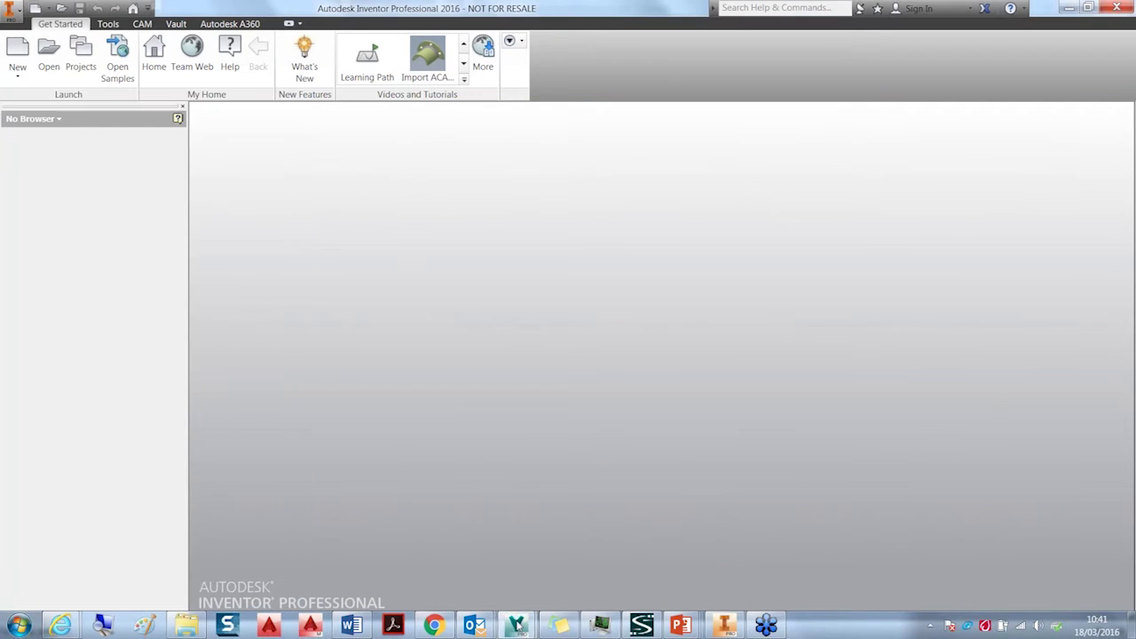
click(423, 566)
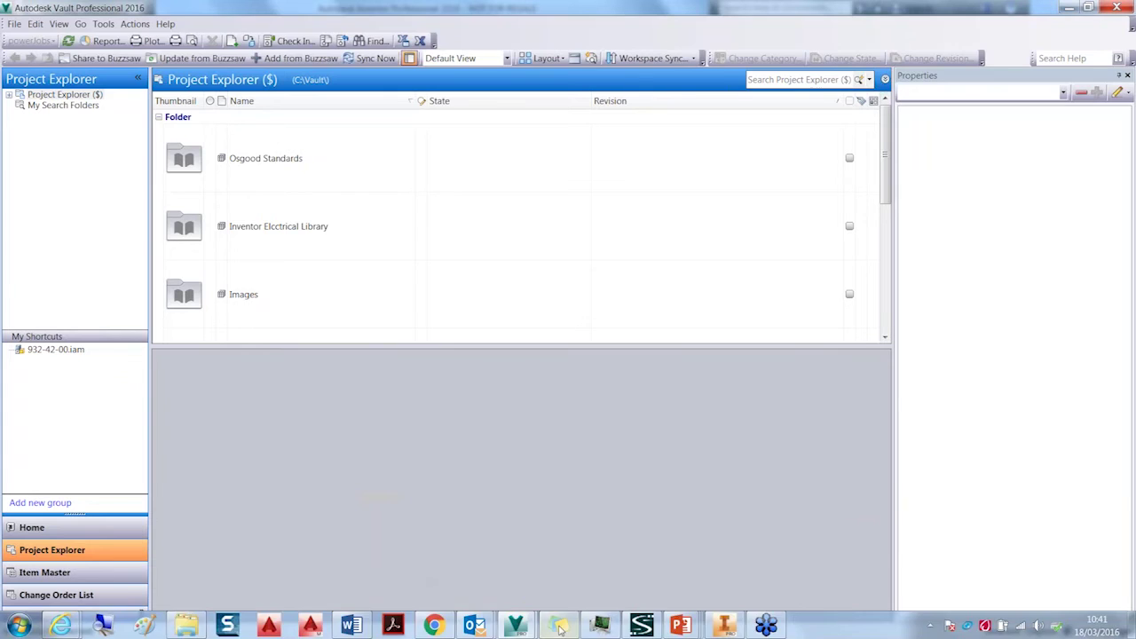
mouse_move(515, 625)
click(596, 542)
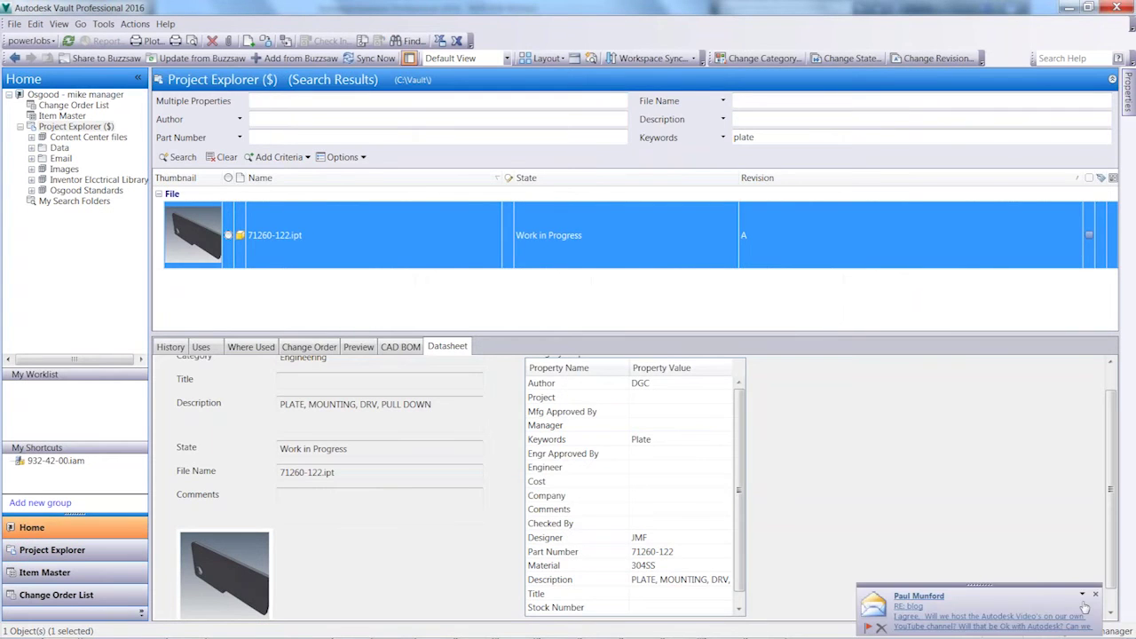
Return to the Project Explorer root, collapse the advanced search form, and search the vault for "932".
click(58, 148)
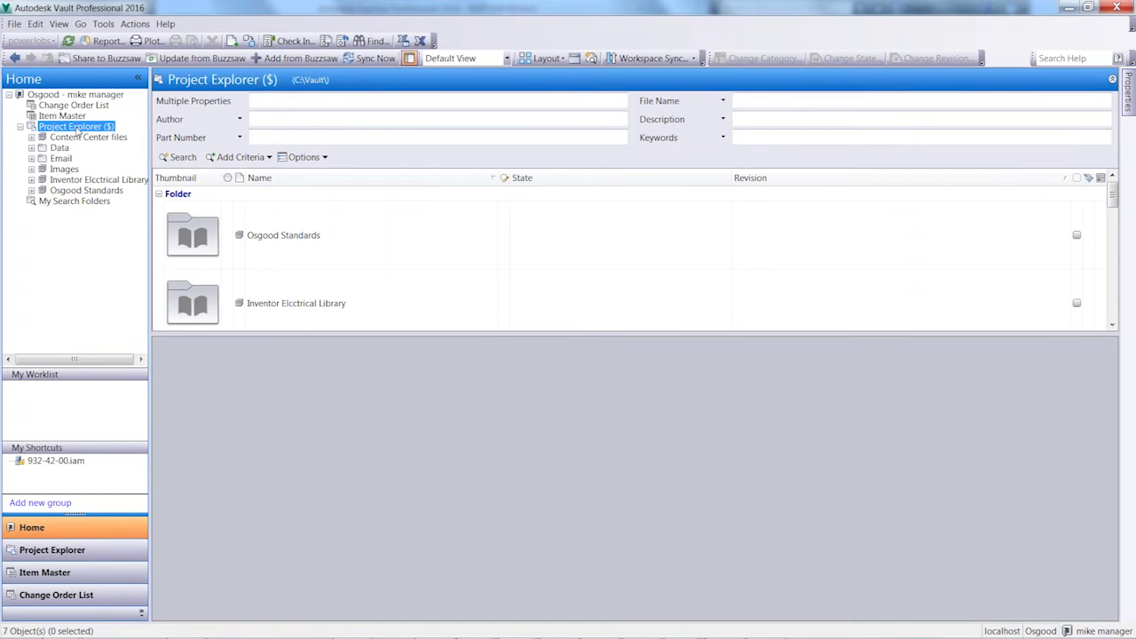
click(1111, 79)
click(1029, 78)
text(932)
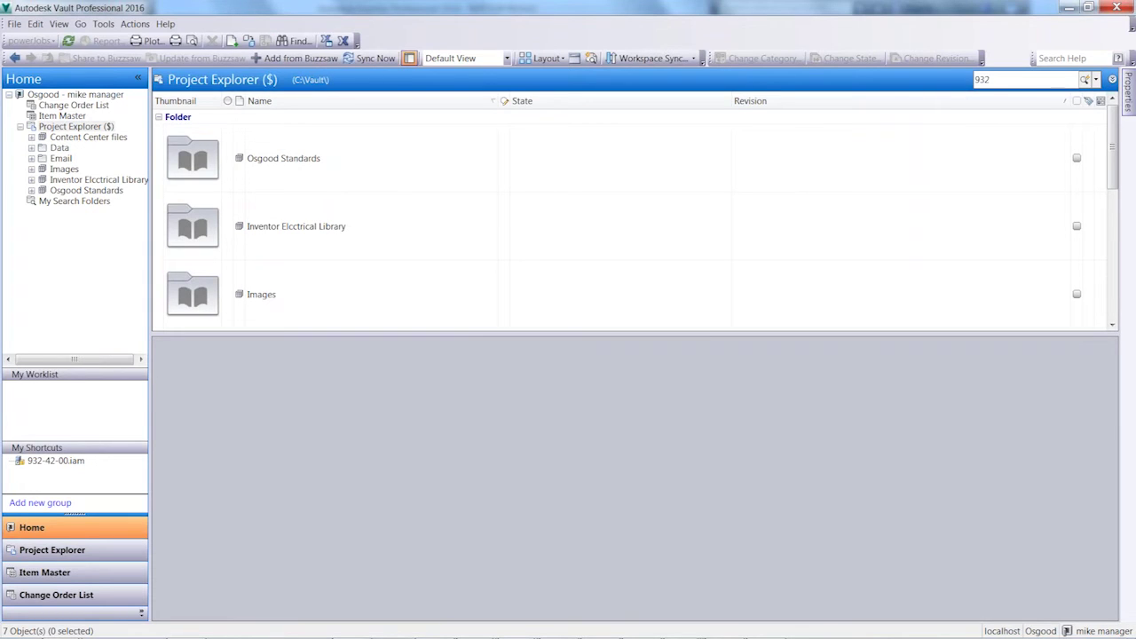
key(Return)
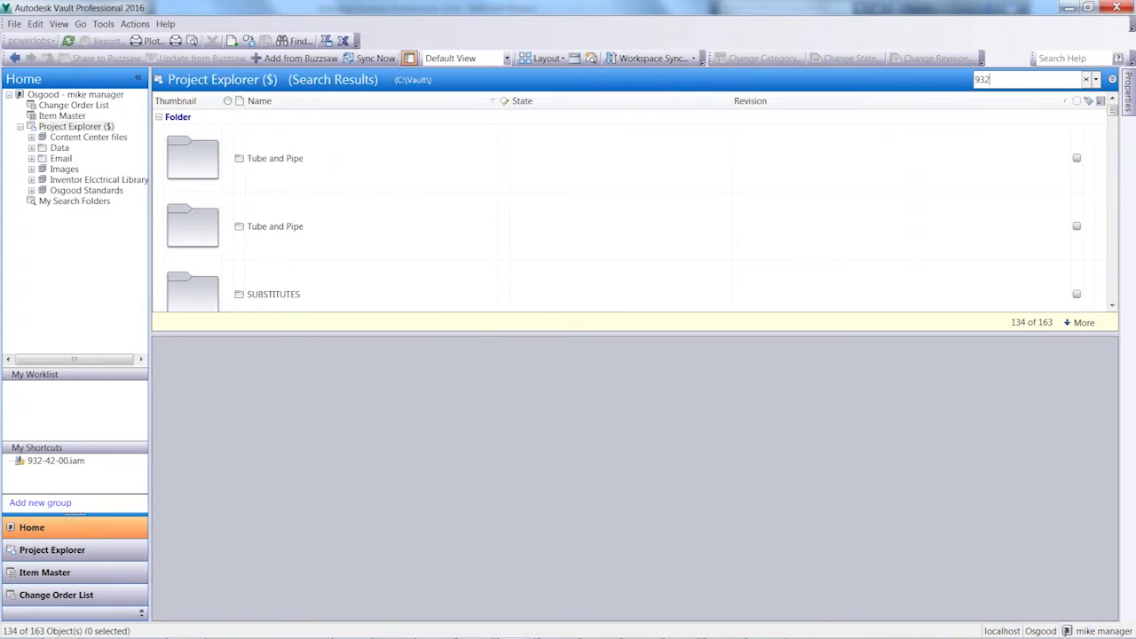
click(1055, 325)
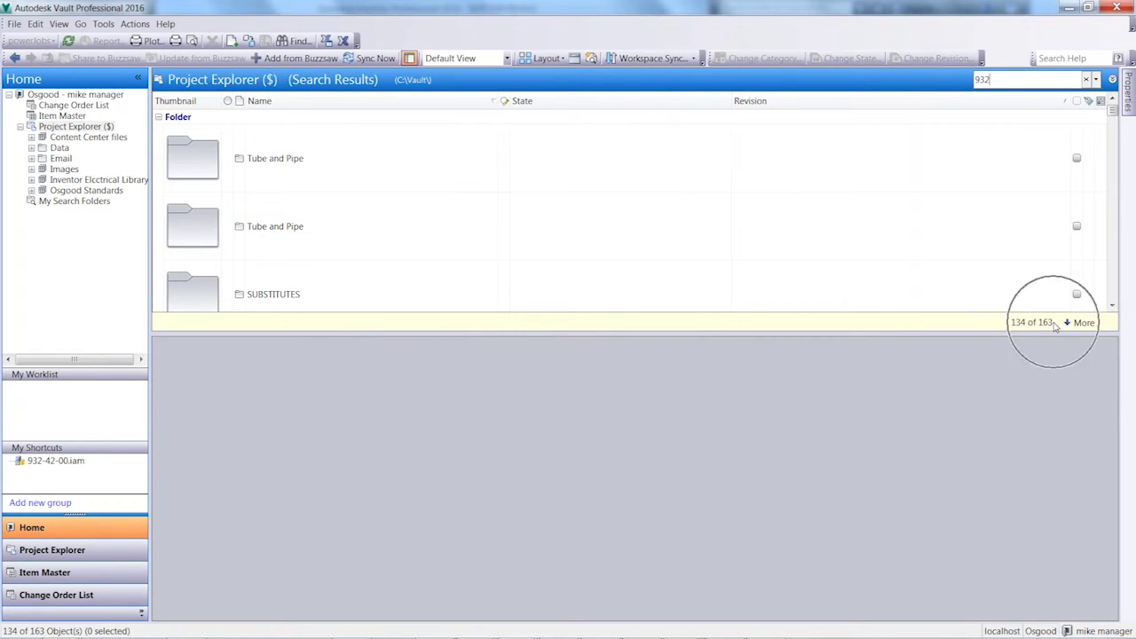
click(1055, 325)
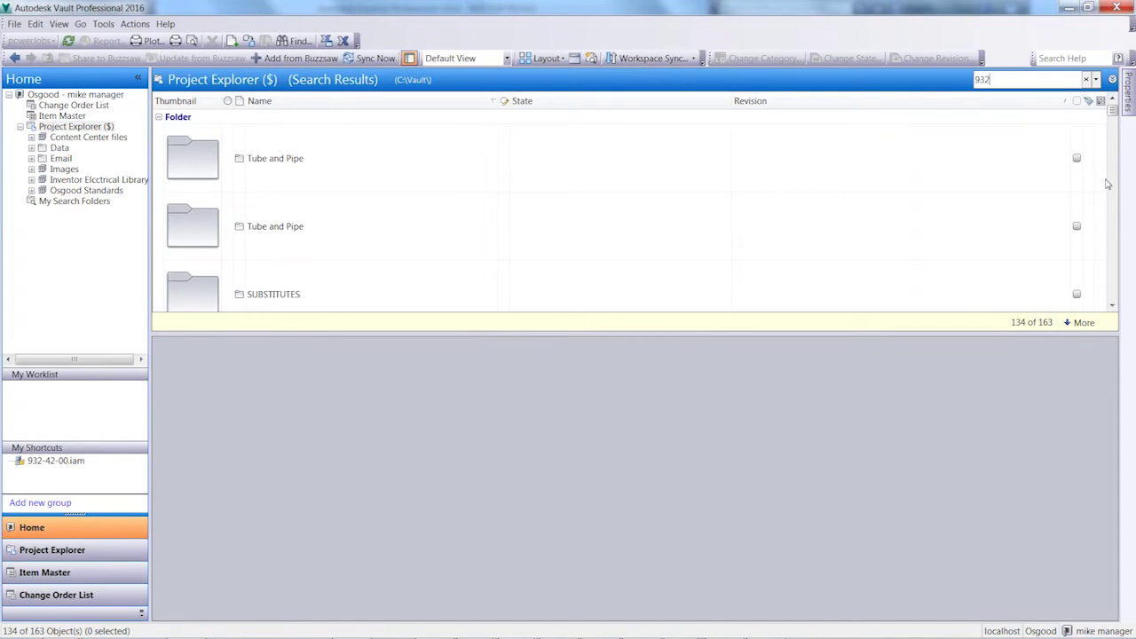
Replace the search term with "*vacuum*" and look through the matching files.
key(BackSpace)
key(BackSpace)
key(BackSpace)
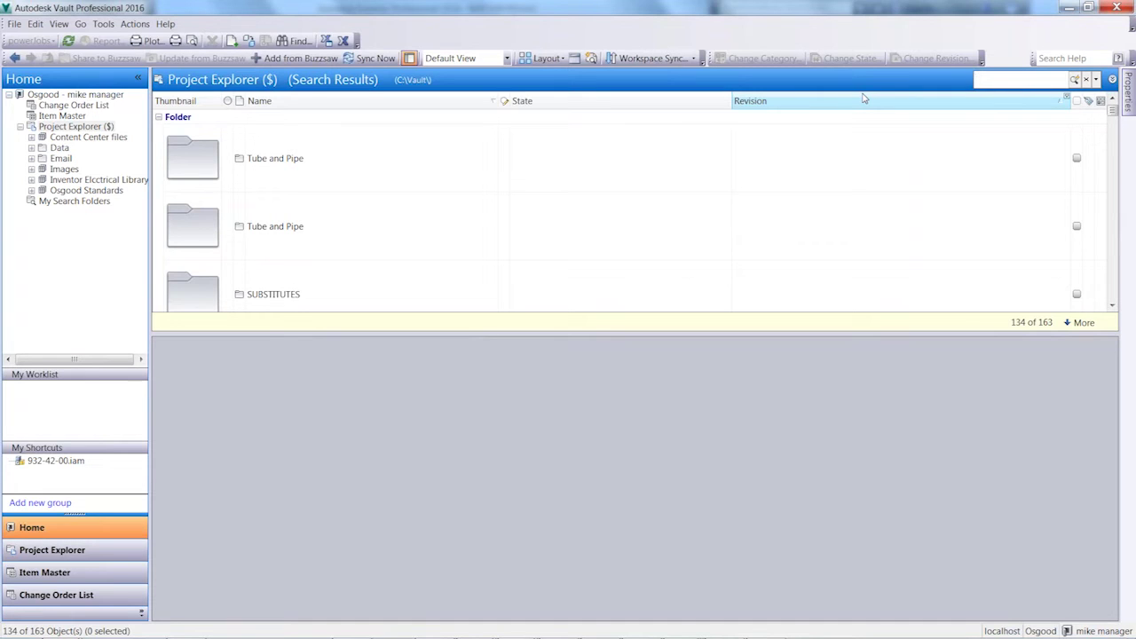
text(*)
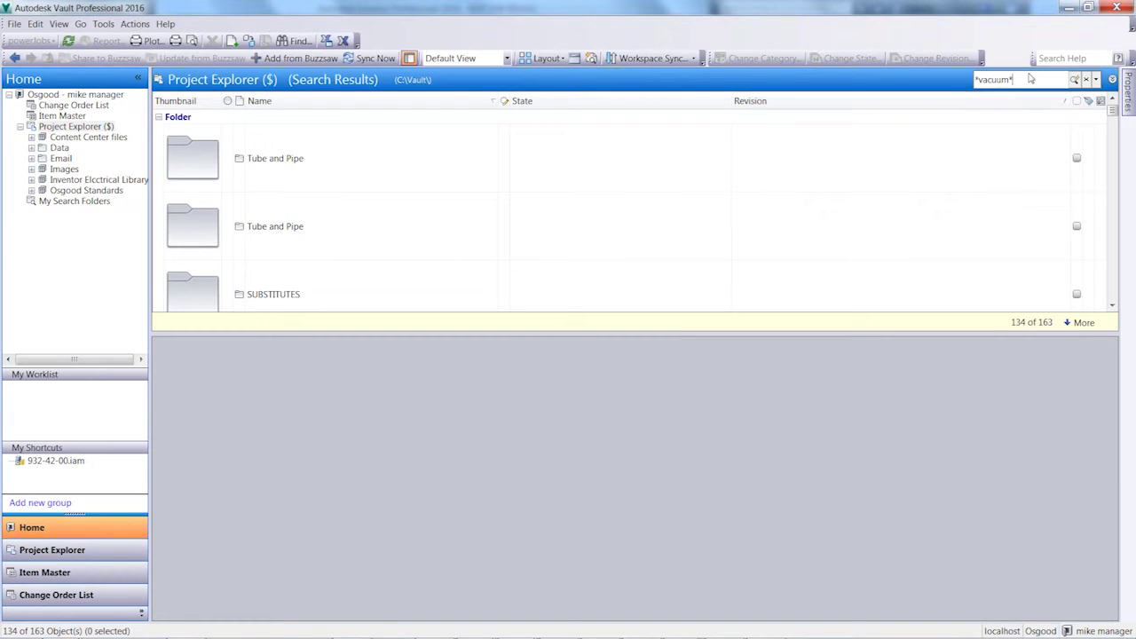
key(Return)
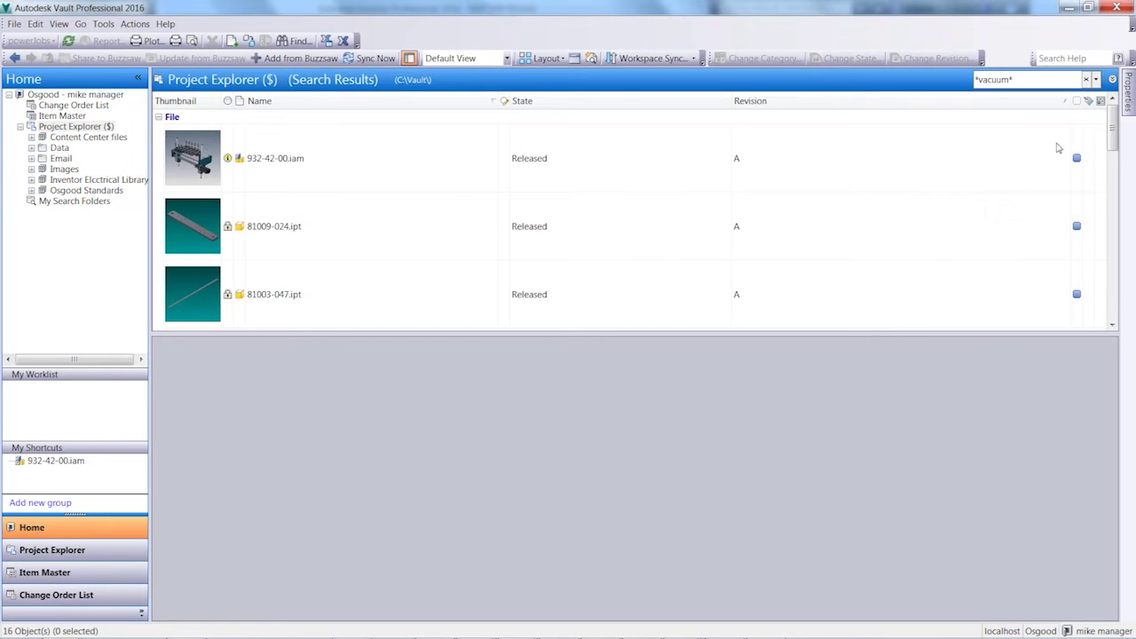
mouse_move(1110, 129)
mouse_down()
mouse_move(1110, 302)
mouse_move(1110, 124)
mouse_up()
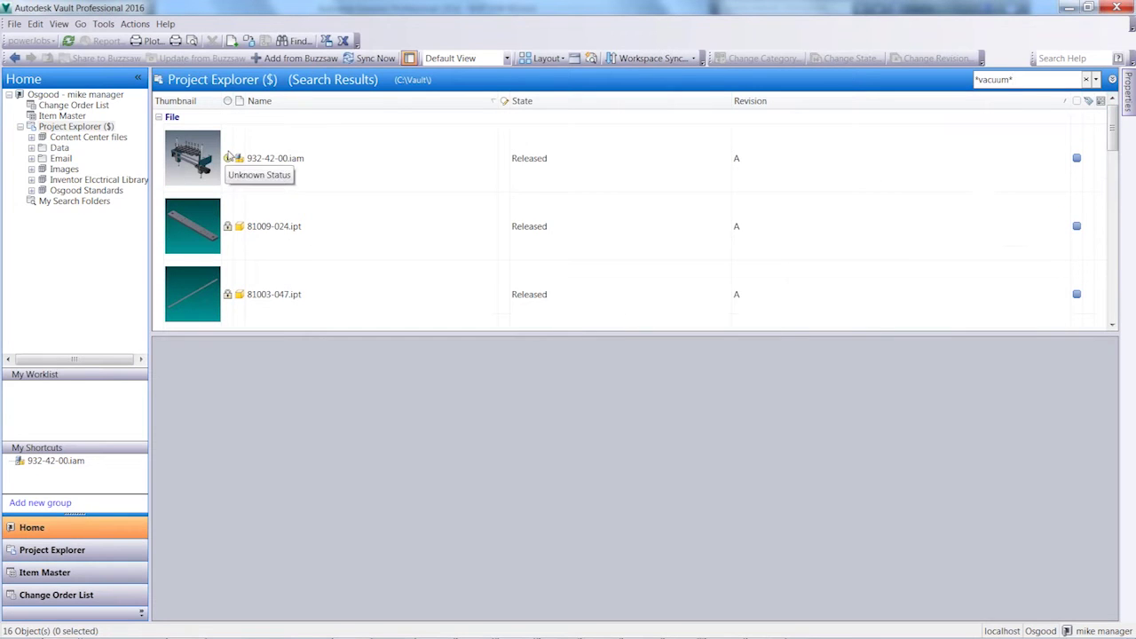
Select 932-42-00.iam and review its version history, widening the Comment column to read the full comments.
click(183, 170)
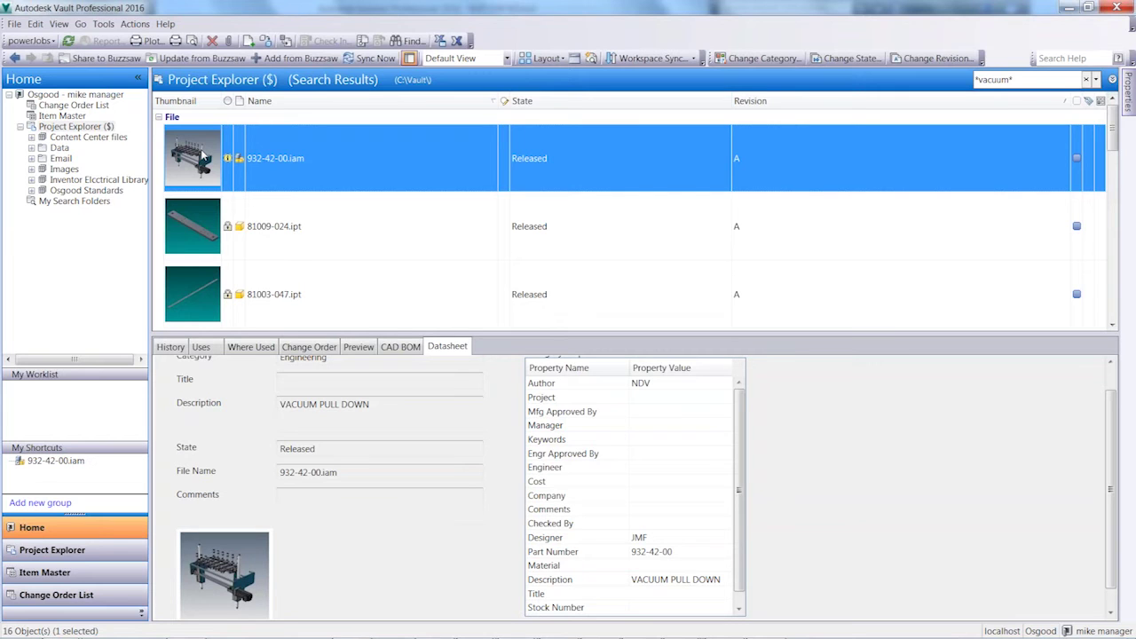
click(173, 346)
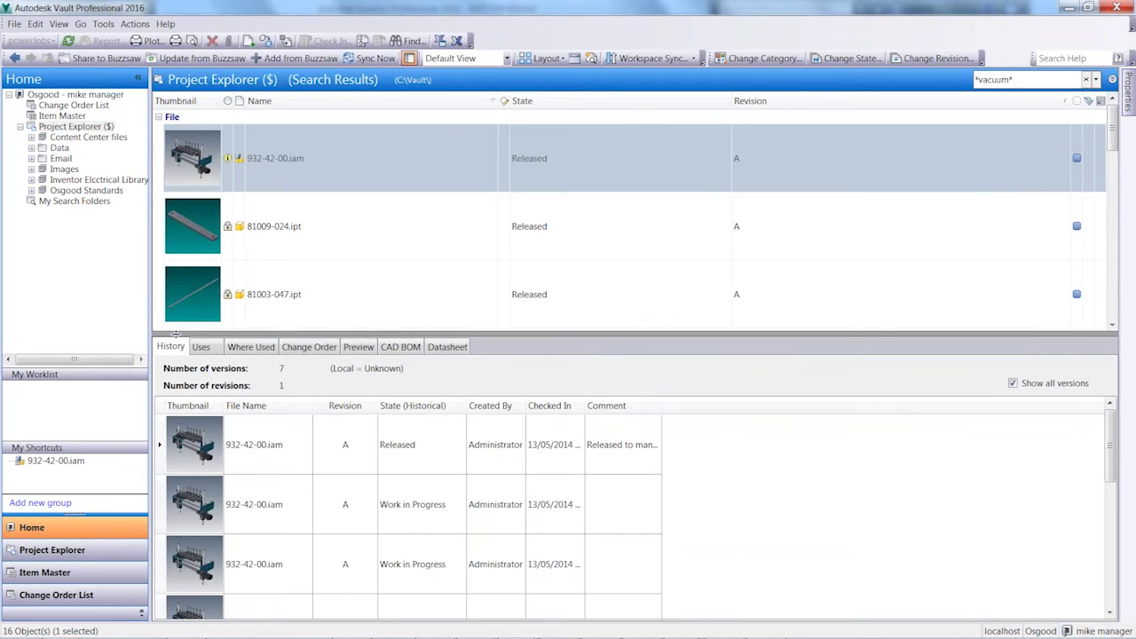
drag(182, 335, 182, 311)
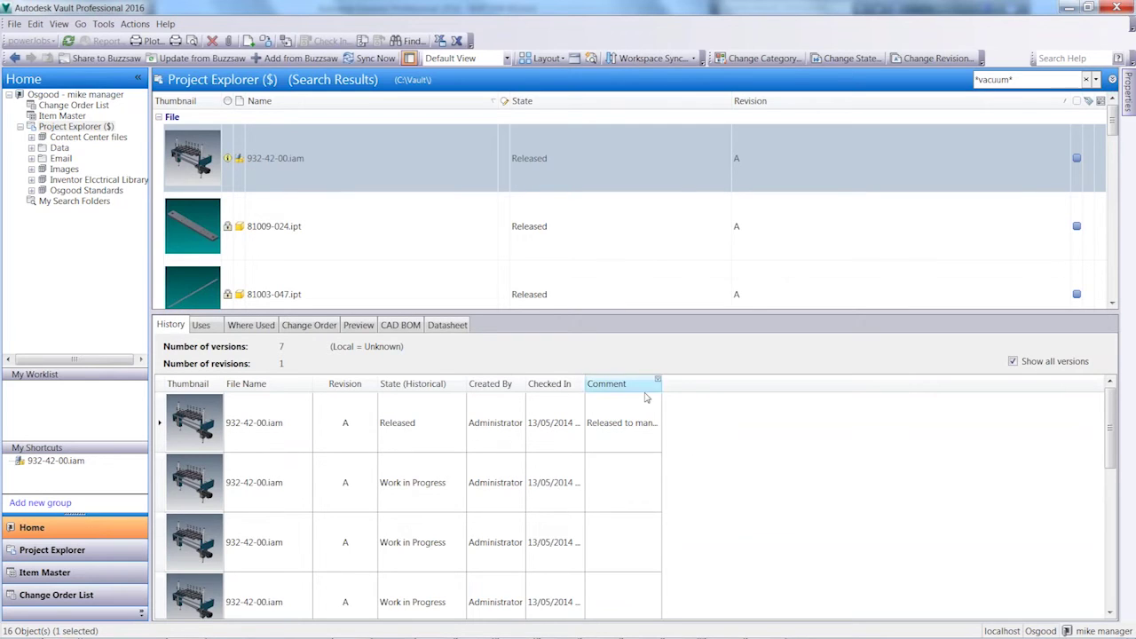
drag(664, 386, 708, 385)
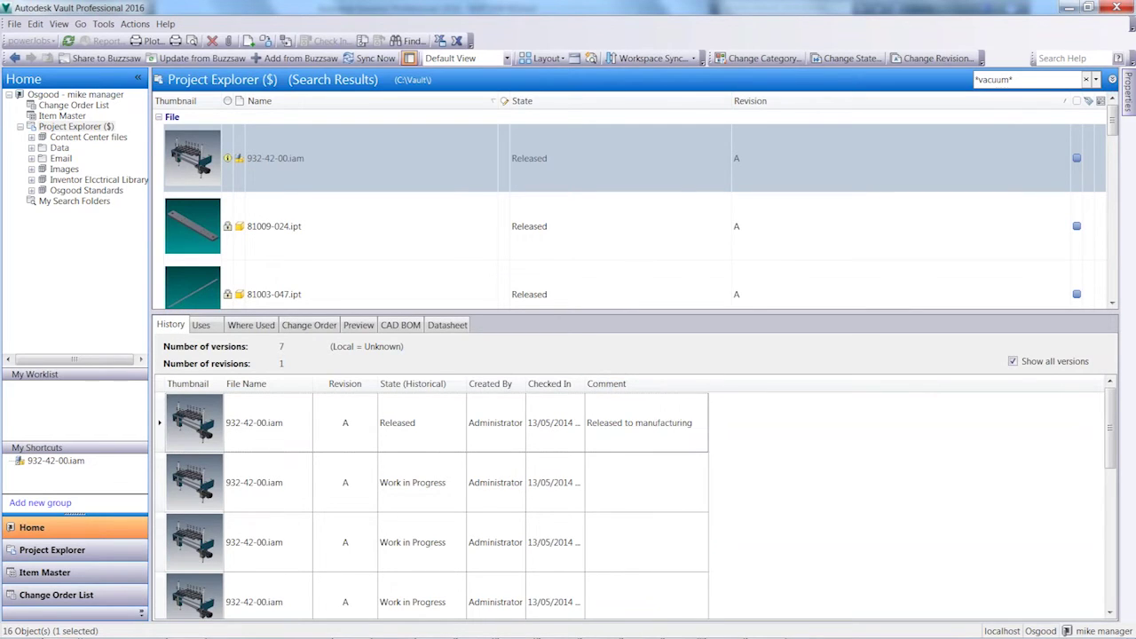
Expand the files used by 932-42-00.iam and widen the Checked In column to read the full dates and times.
click(201, 325)
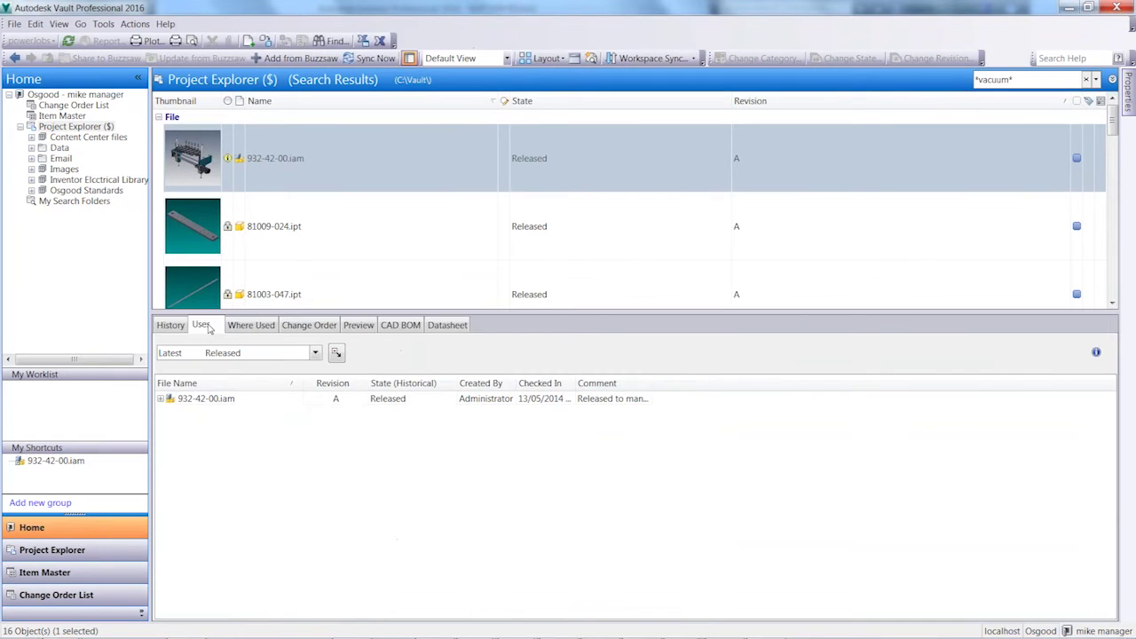
click(160, 399)
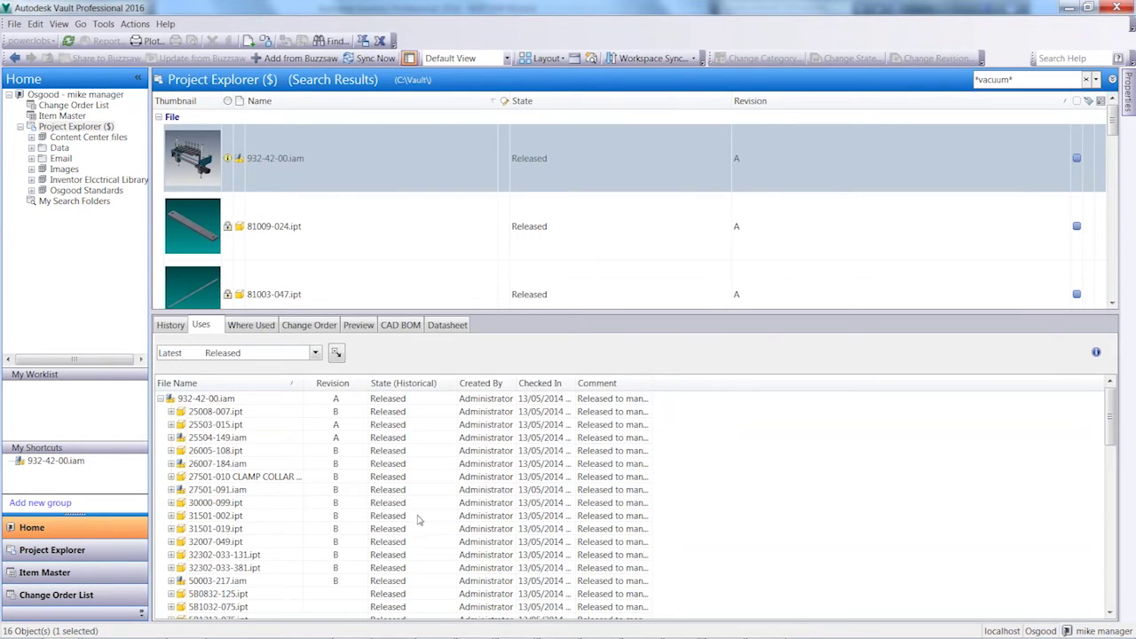
drag(513, 390, 534, 390)
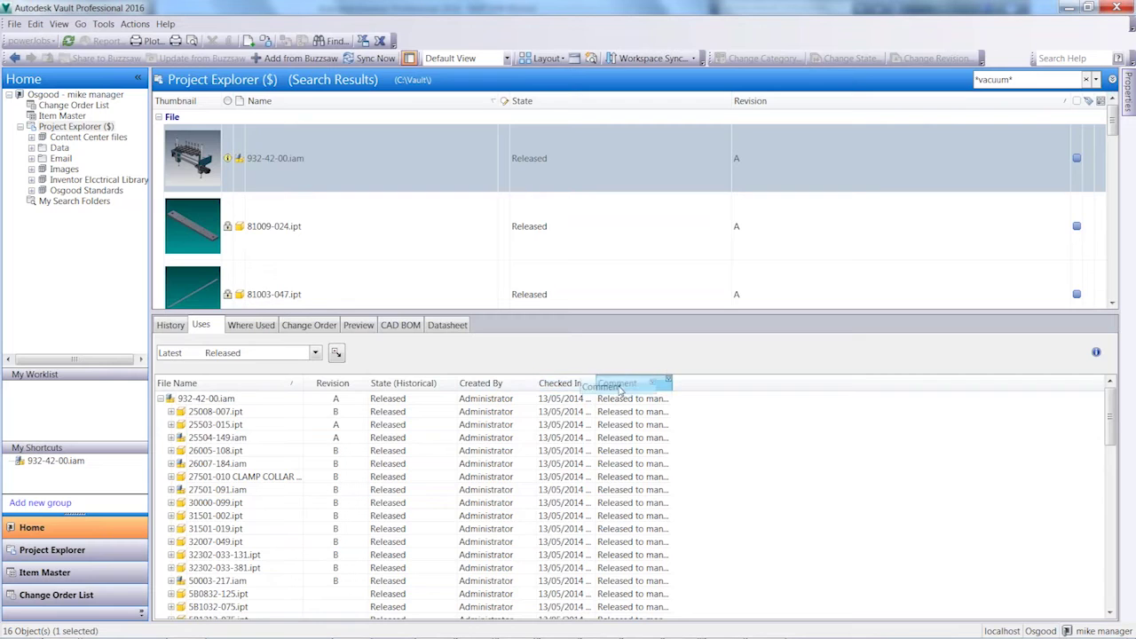
drag(595, 386, 616, 383)
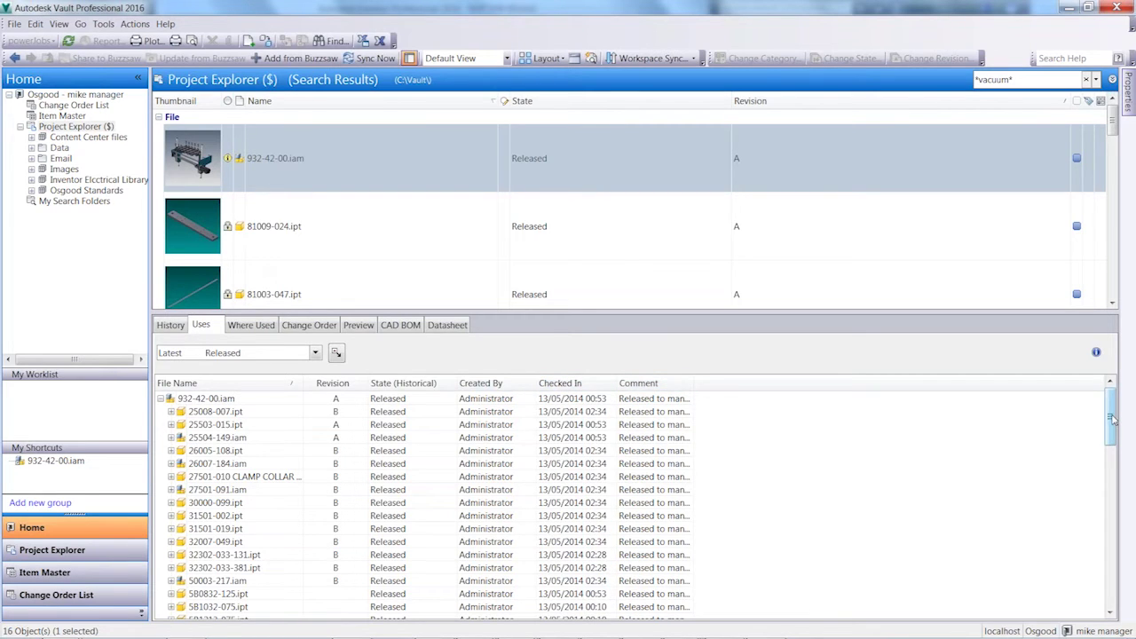
mouse_move(1112, 419)
mouse_down()
mouse_move(1112, 572)
mouse_move(1113, 399)
mouse_up()
Expand where 932-42-00.iam is used and check its associated change orders.
click(251, 324)
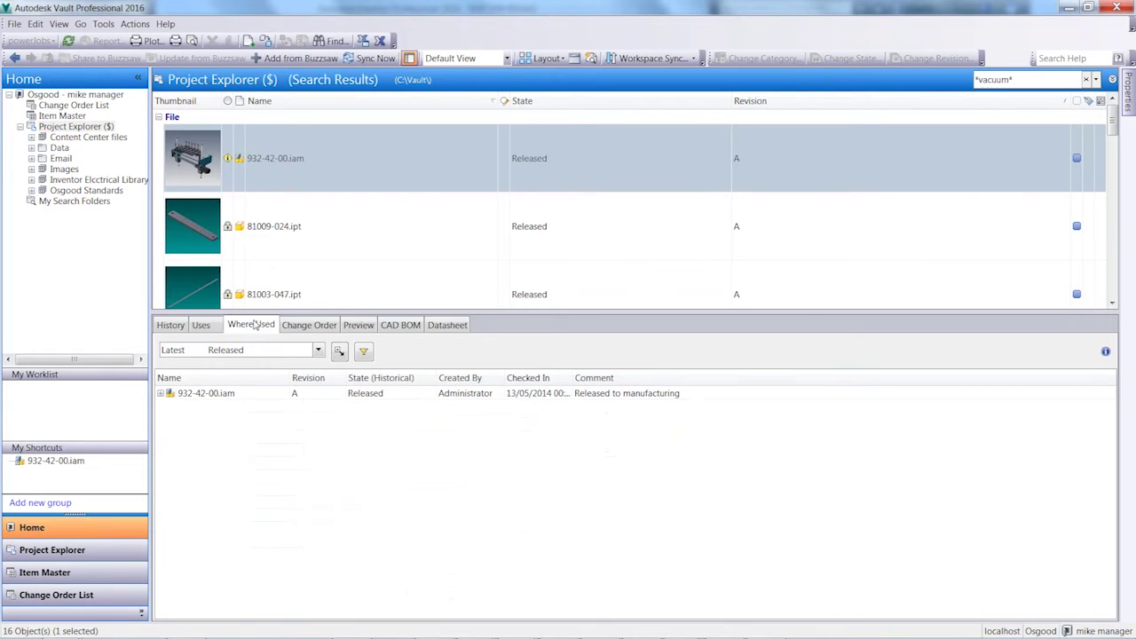
click(160, 394)
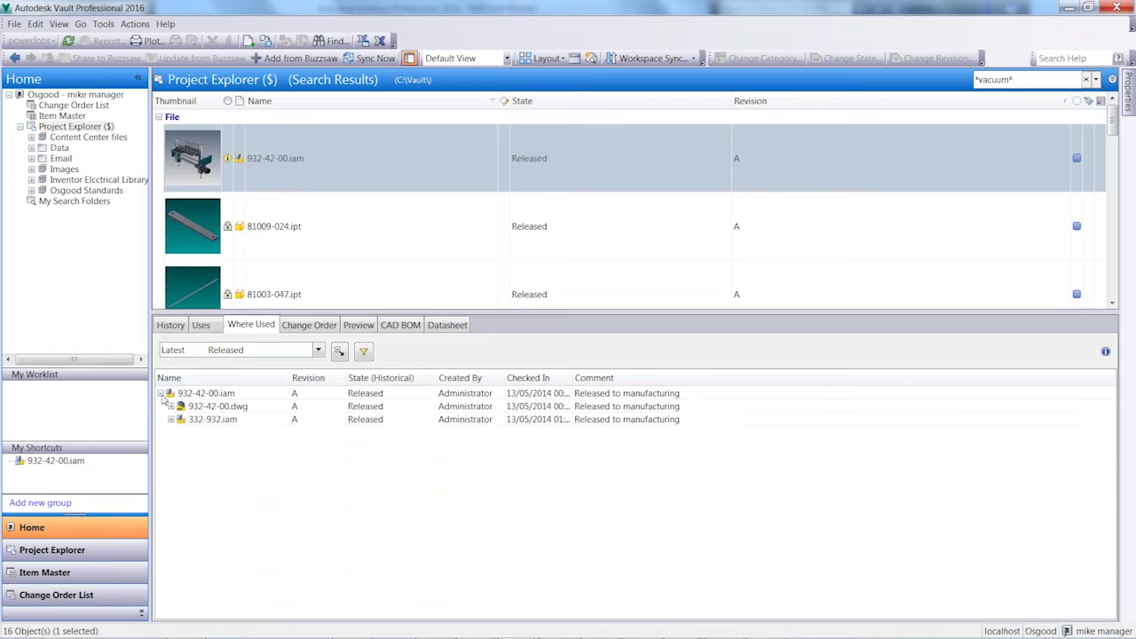
click(302, 327)
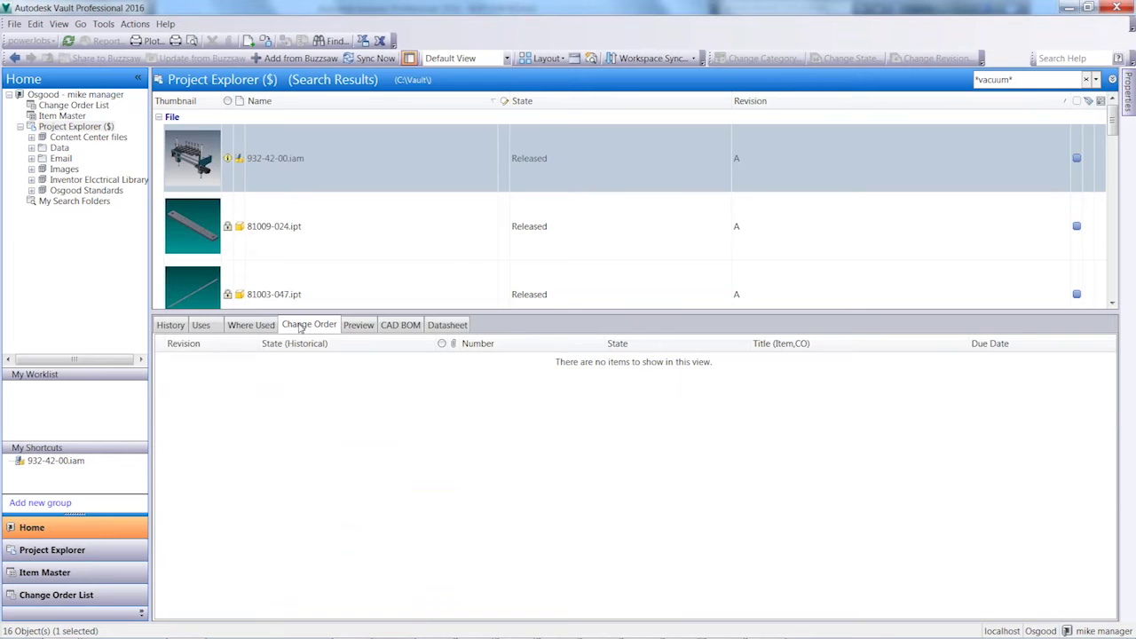
Preview the released 932-42-00.iam assembly in 3D and examine its black servo motor and side plates.
click(359, 325)
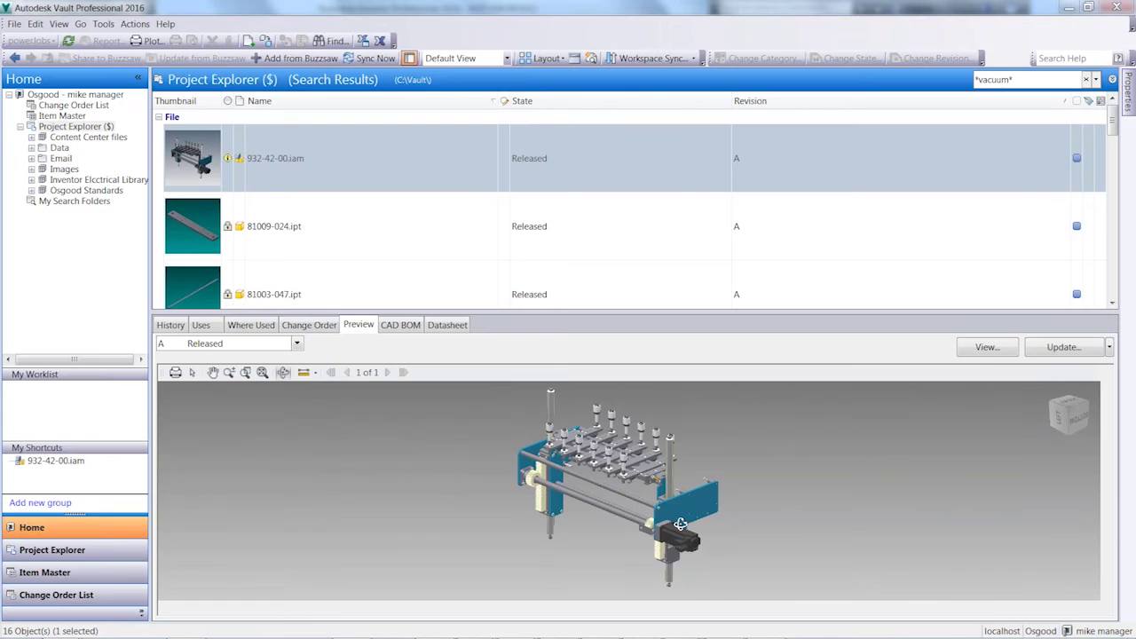
drag(676, 520, 681, 545)
scroll(687, 553, up, 2)
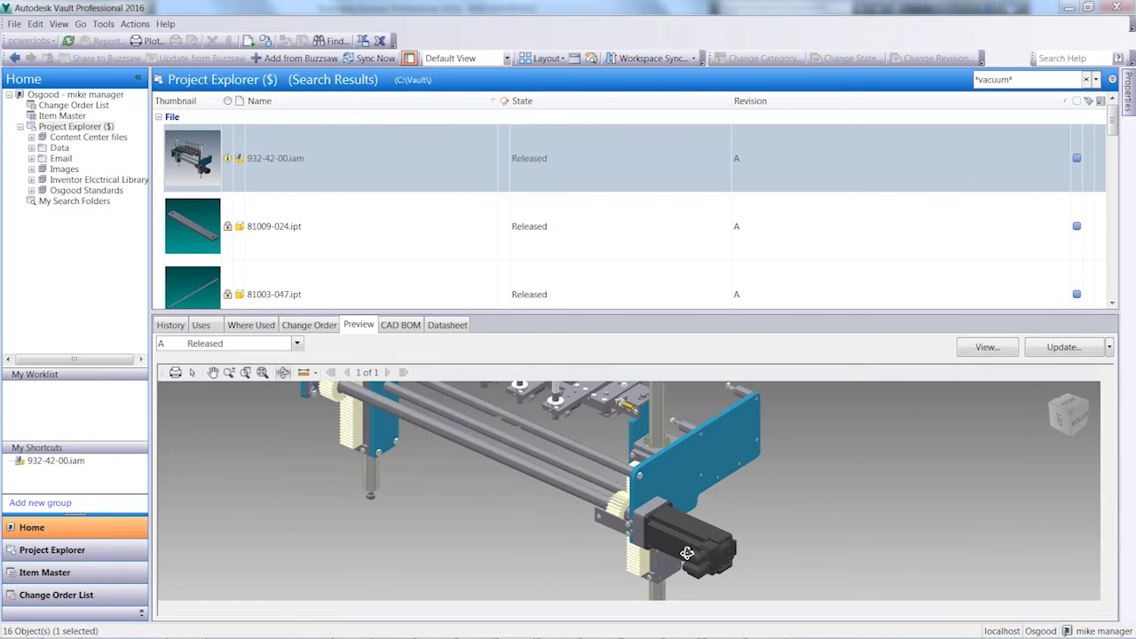
scroll(686, 553, up, 4)
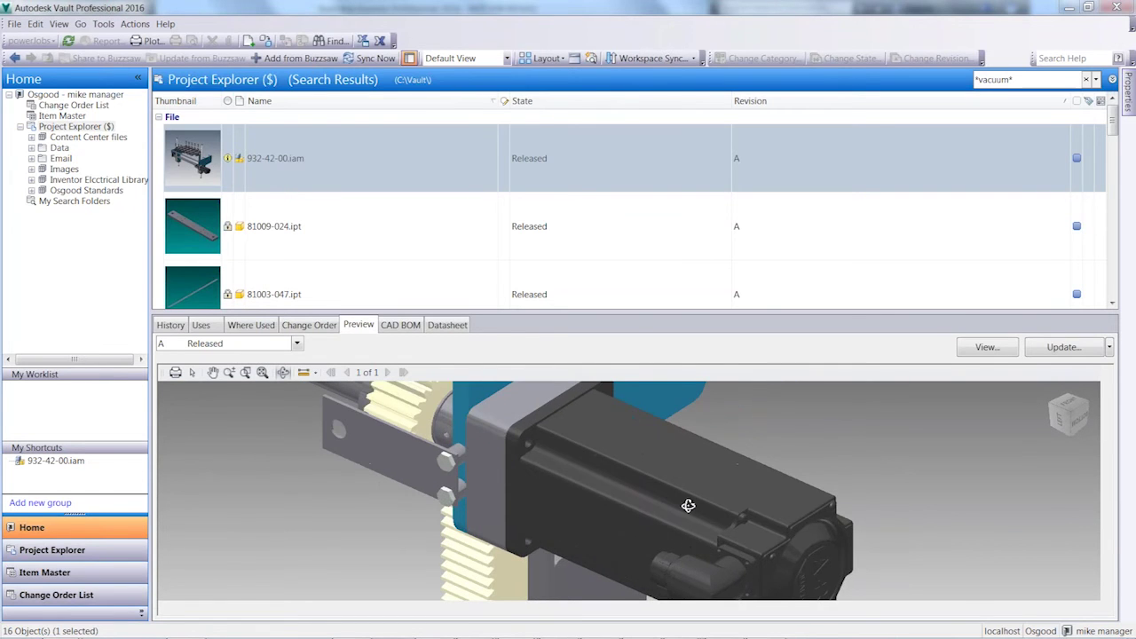
scroll(687, 505, down, 3)
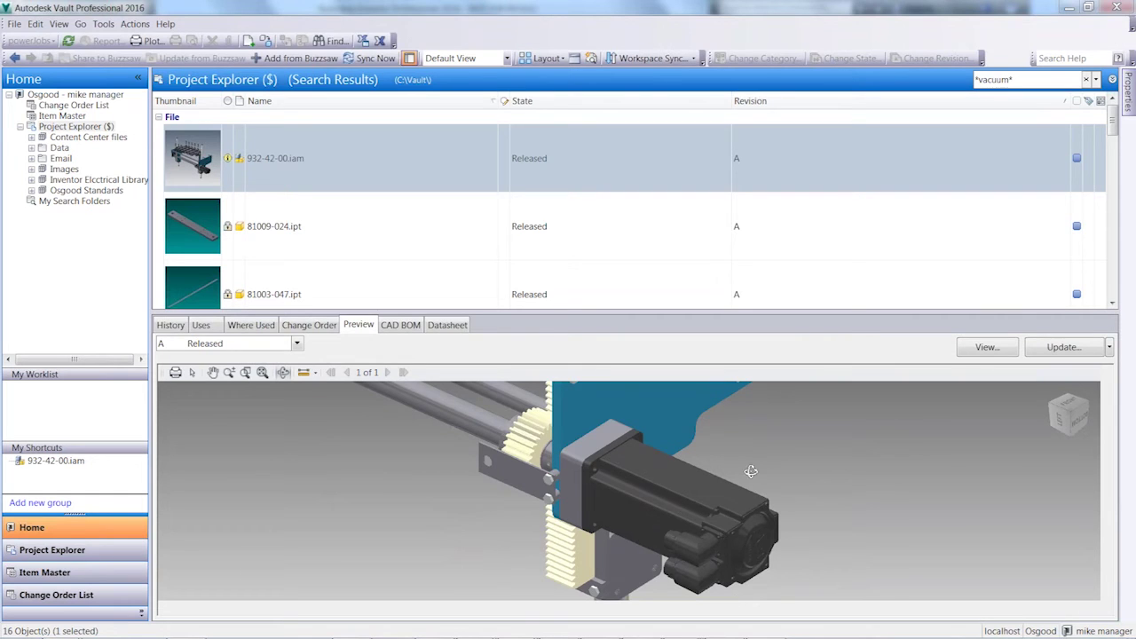
scroll(728, 460, down, 3)
drag(581, 426, 496, 417)
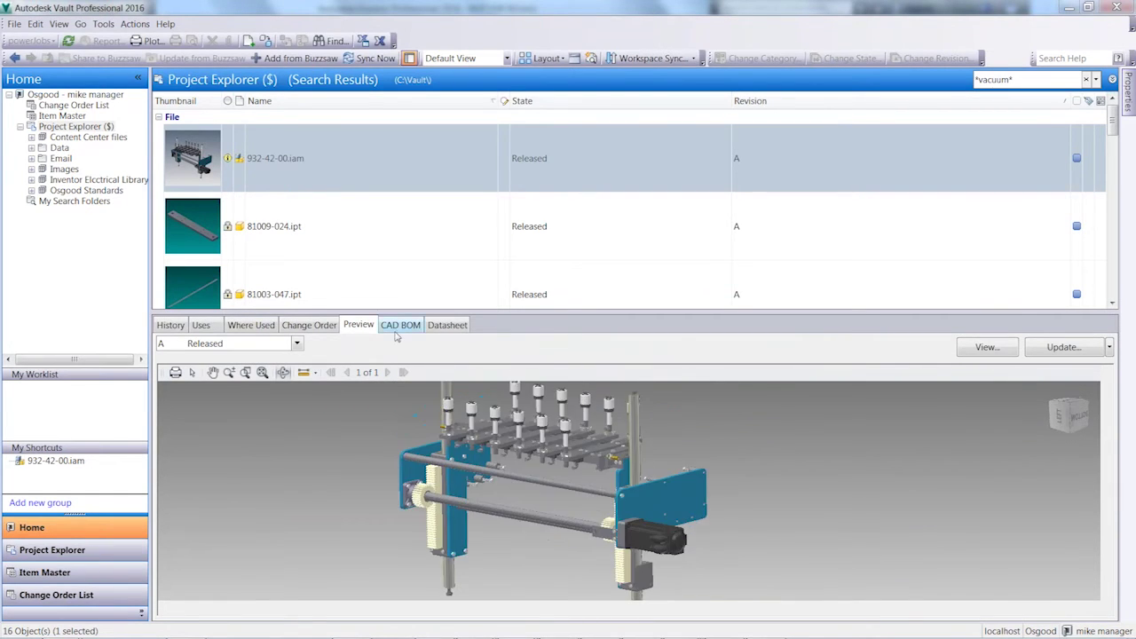
Examine the CAD BOM of 932-42-00.iam, widening the Part Number column.
click(402, 328)
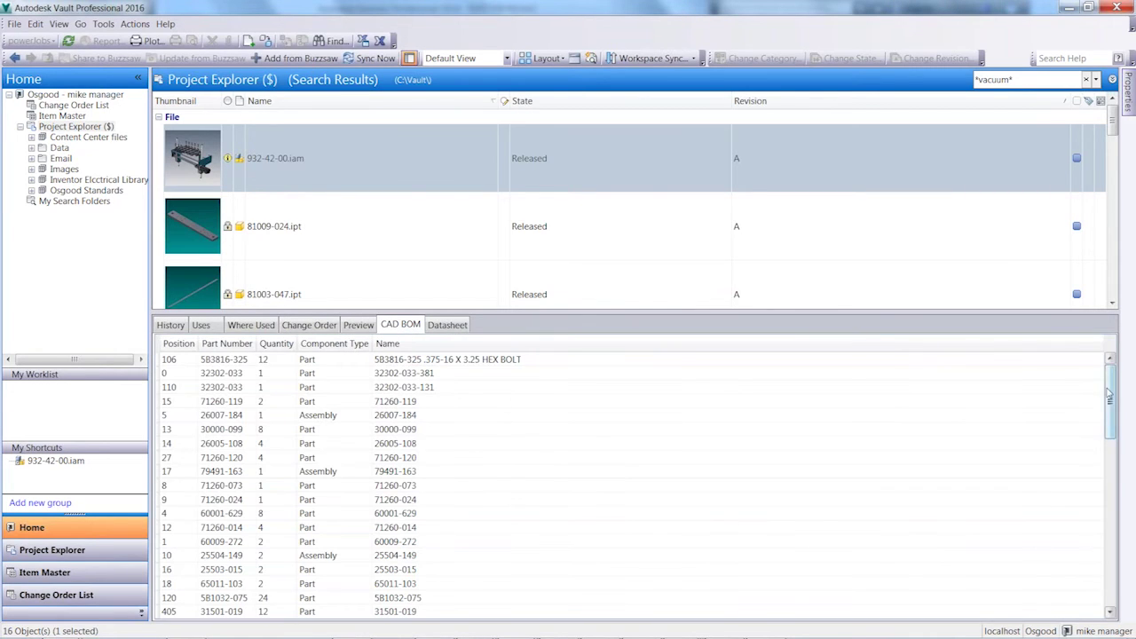
drag(1108, 400, 1095, 368)
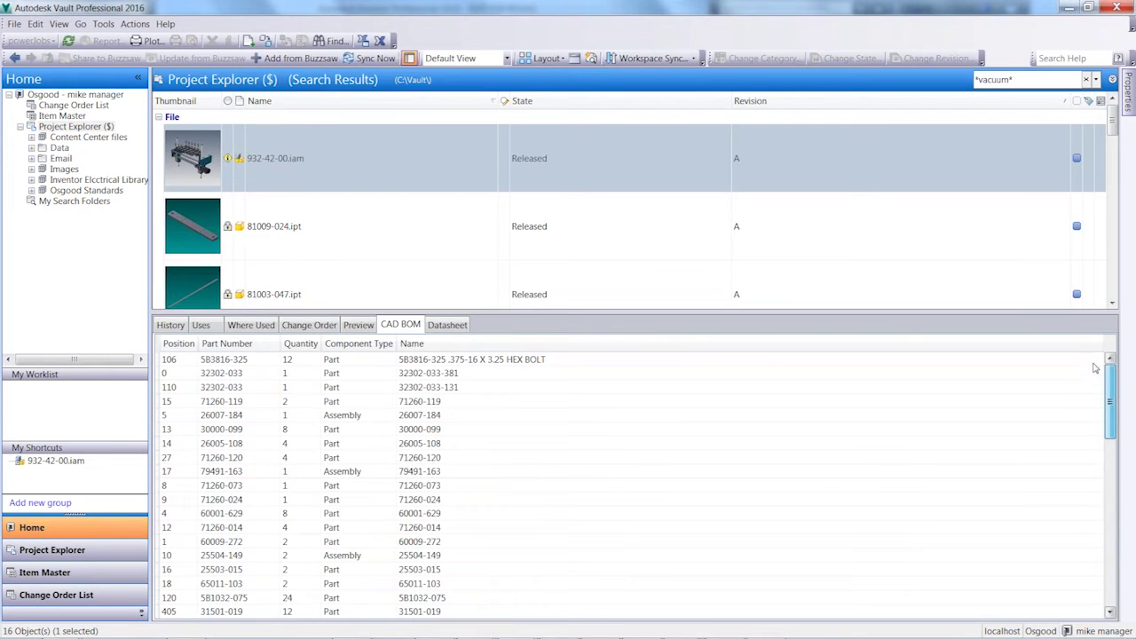
Add the released 932-42-00.iam assembly to a new change order.
click(375, 168)
drag(386, 312, 386, 319)
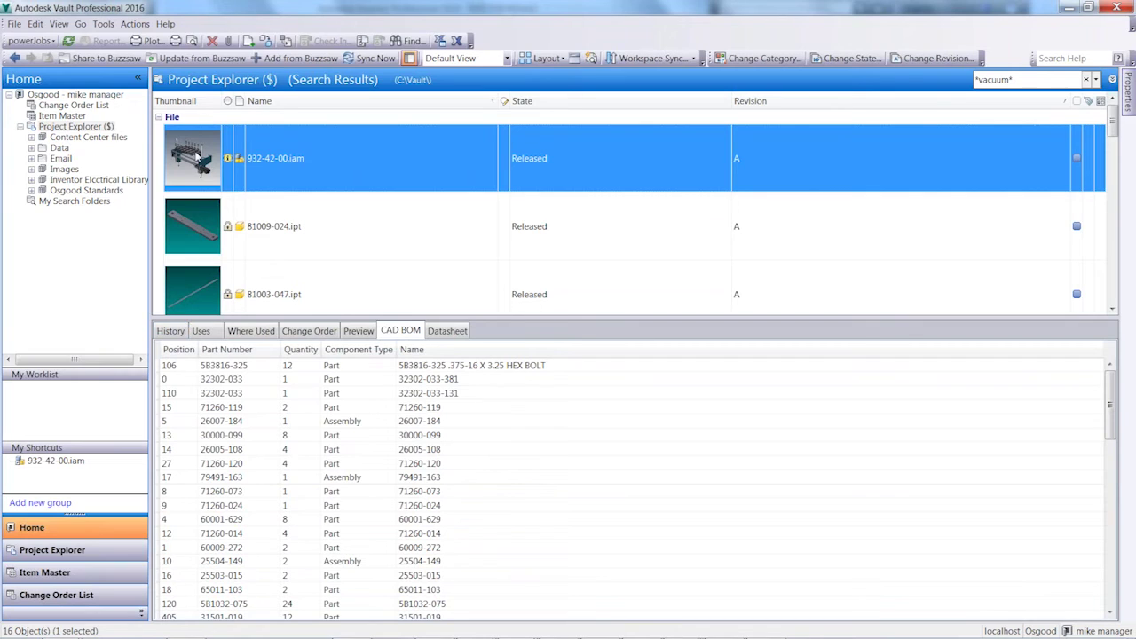
right_click(249, 158)
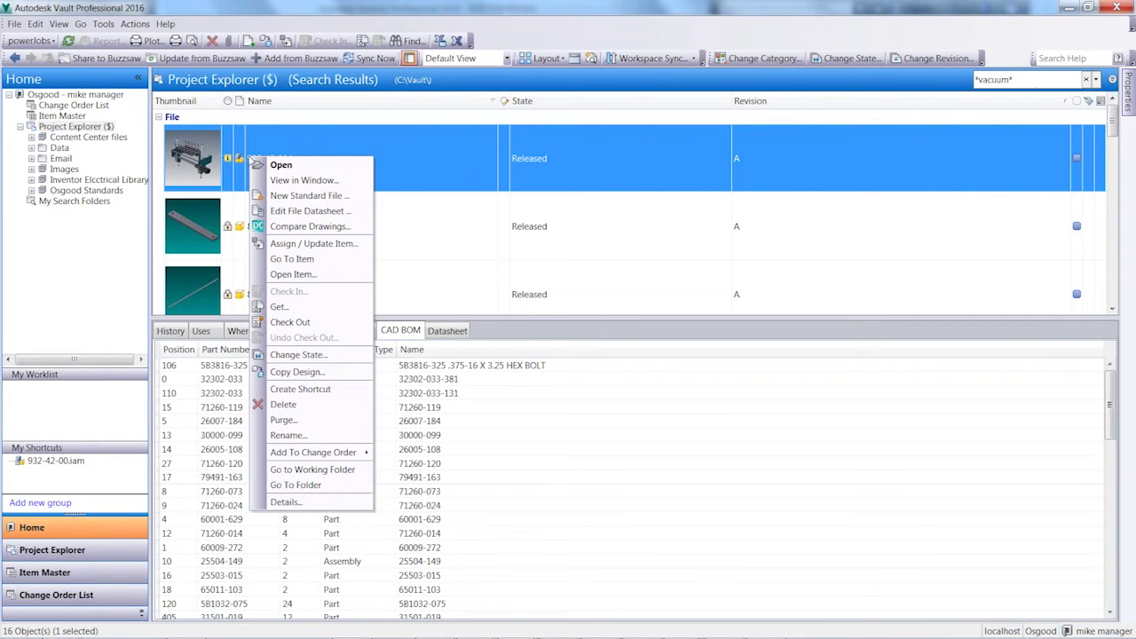
mouse_move(345, 454)
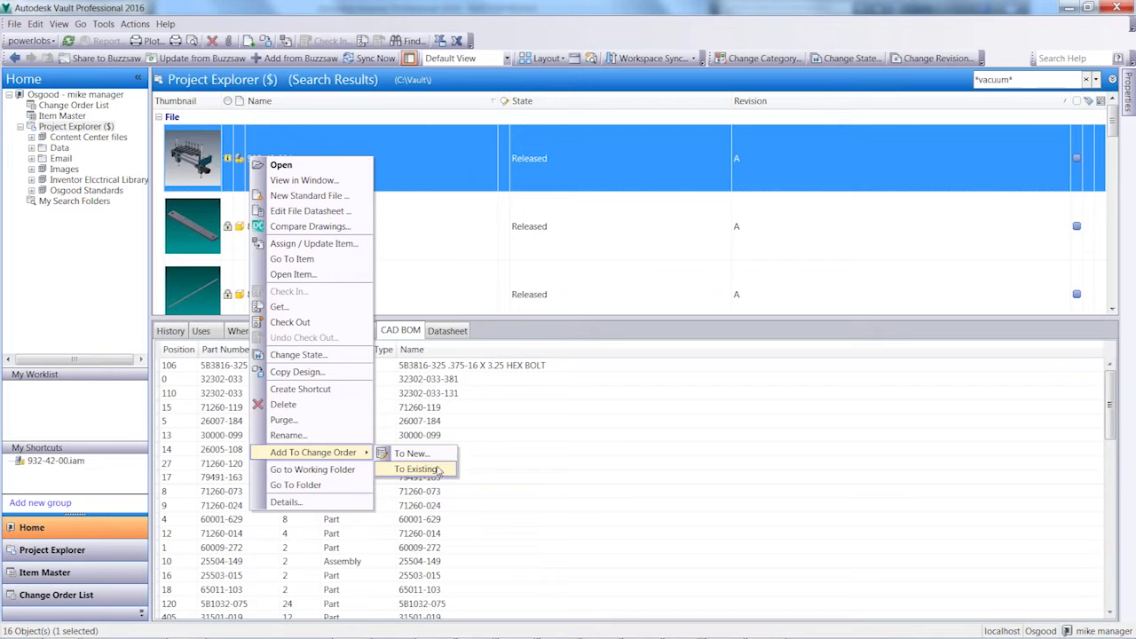
click(421, 456)
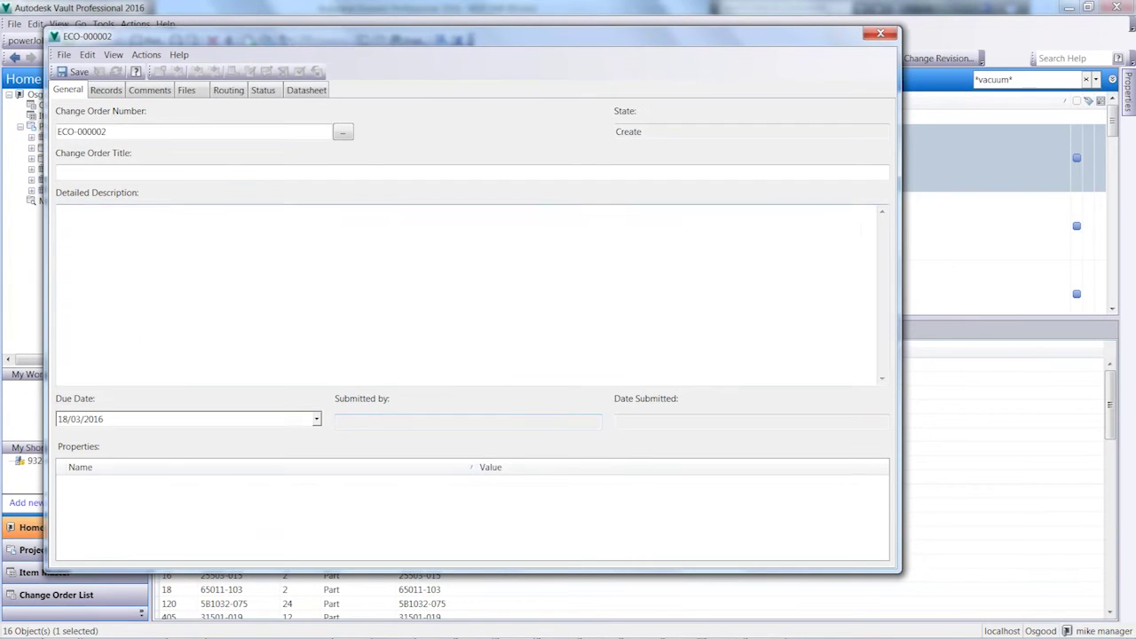
Title the new change order "Change servo motor to vertical".
key(super+plus)
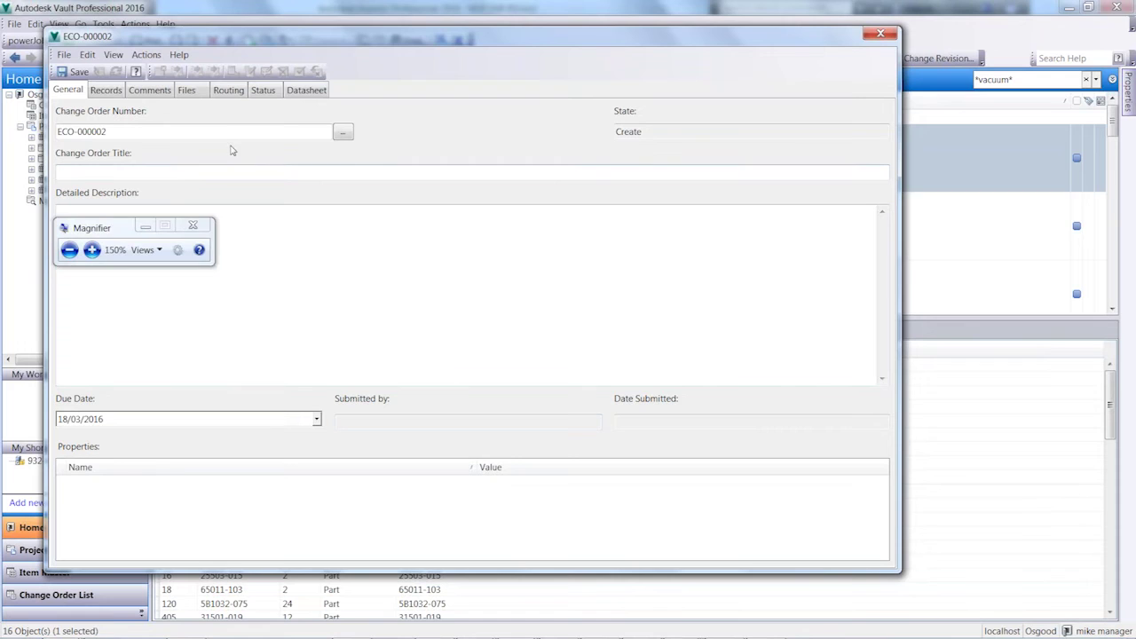
click(85, 134)
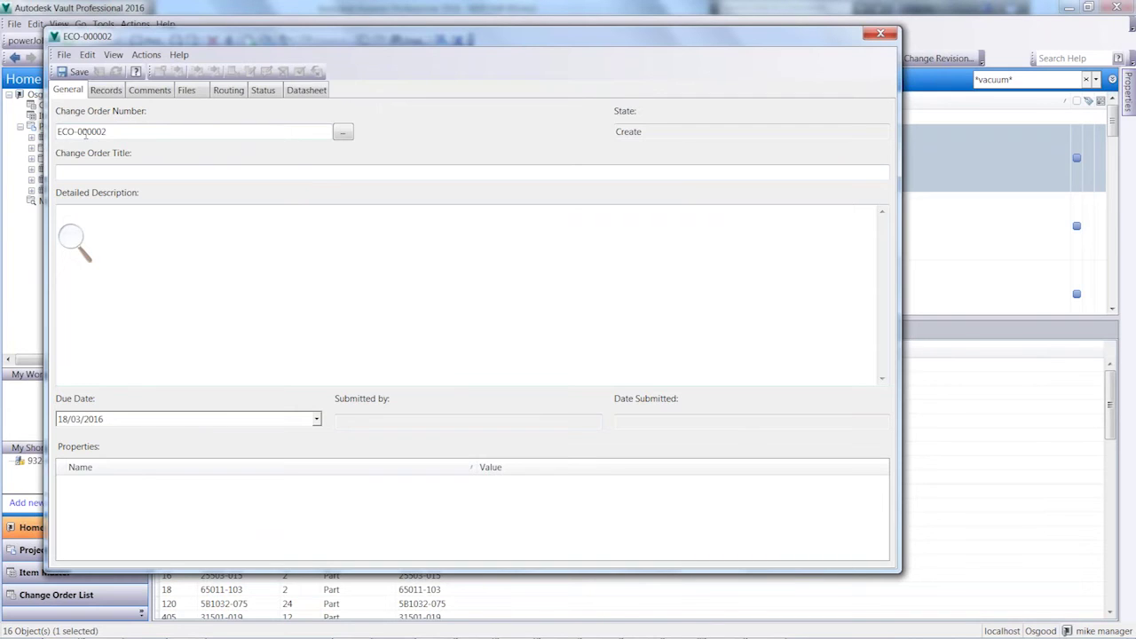
click(128, 171)
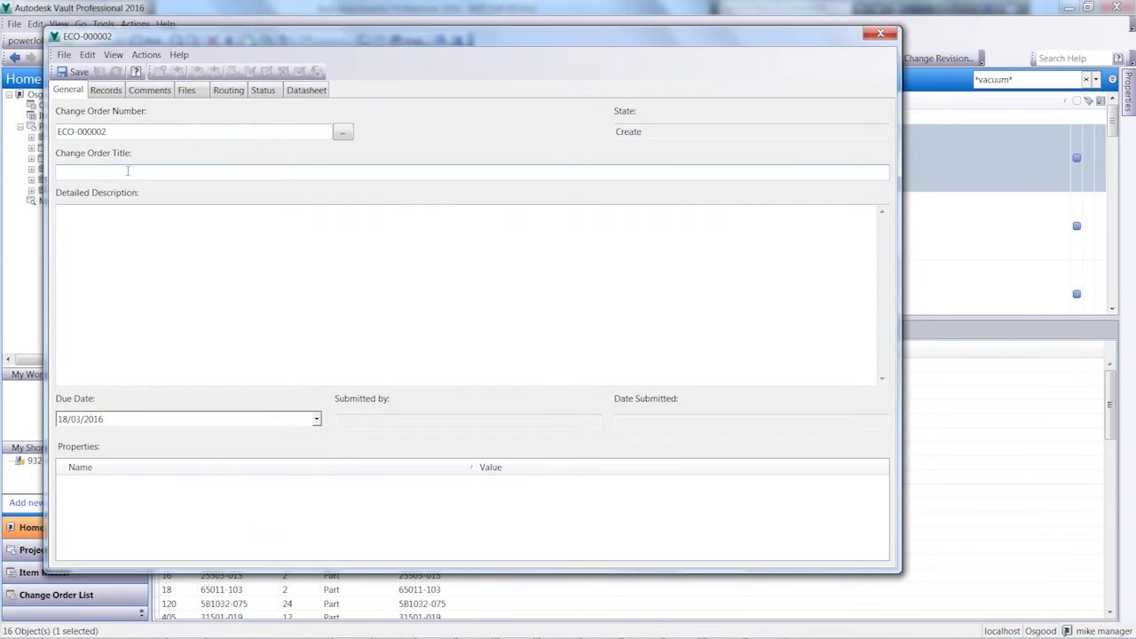
text(Change servo motor to vertical)
Enter the detailed description "Customers have requested mounting of servo to be vertical in order to improve circulation of fluid".
click(60, 211)
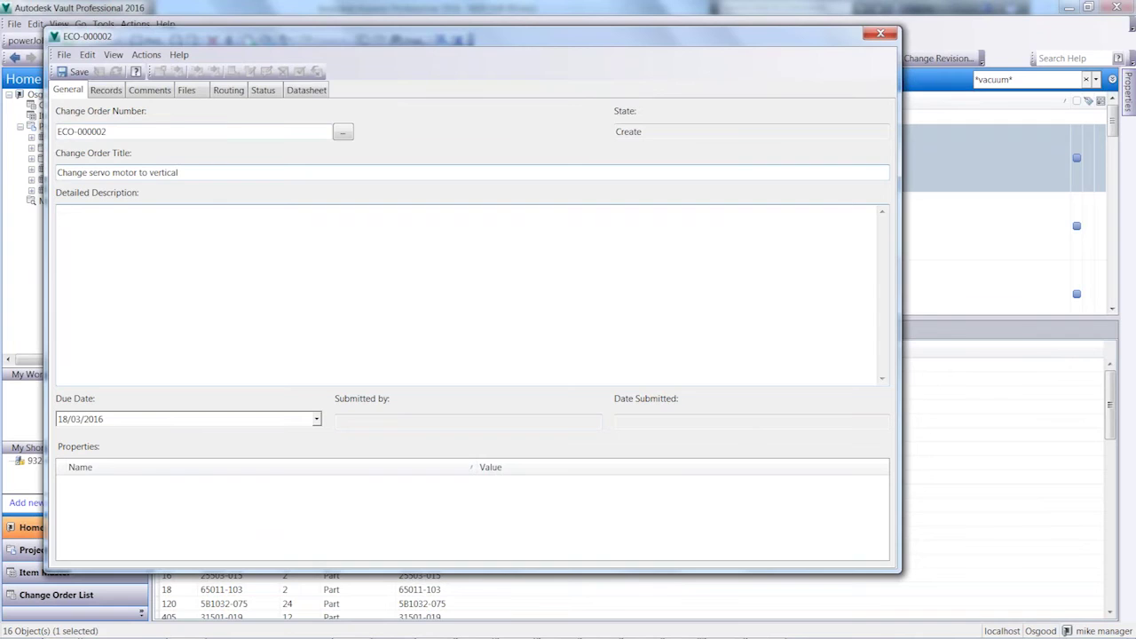
text(Customer  have requested mount)
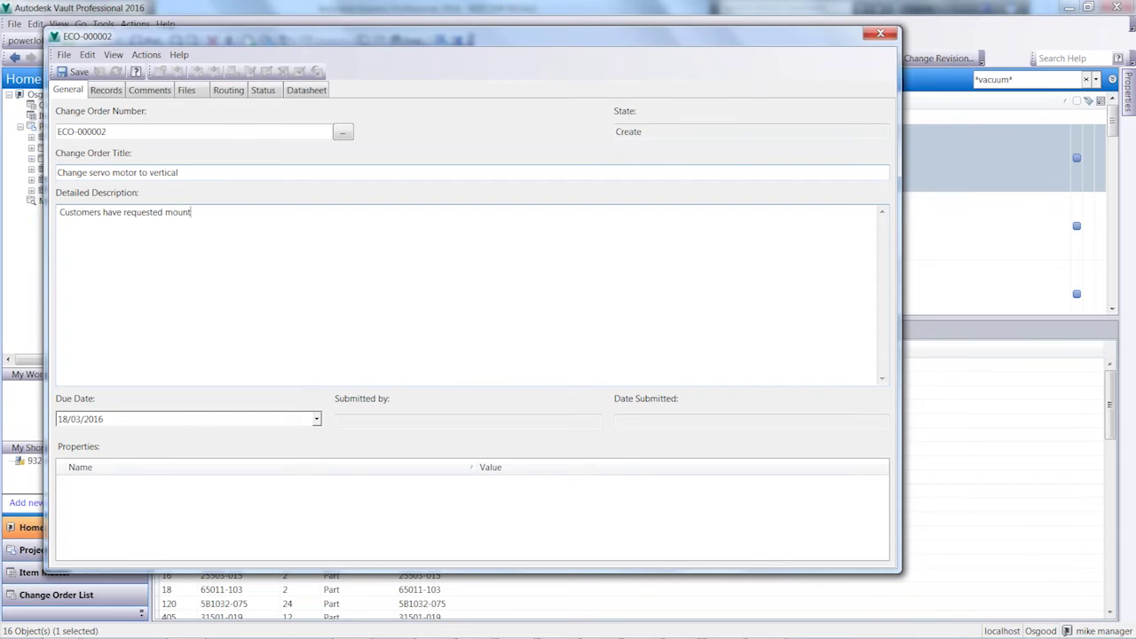
text(ed se)
key(BackSpace)
key(BackSpace)
key(BackSpace)
key(BackSpace)
key(BackSpace)
key(BackSpace)
text(ting of servo to be vertical in or)
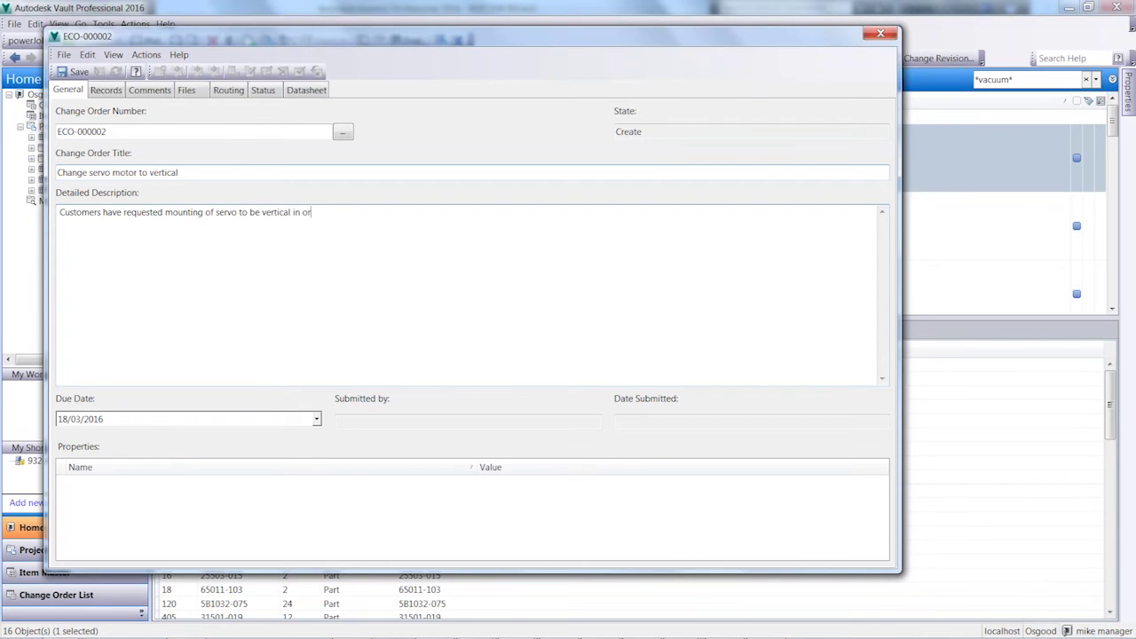
text(der to improve circulation of fluid)
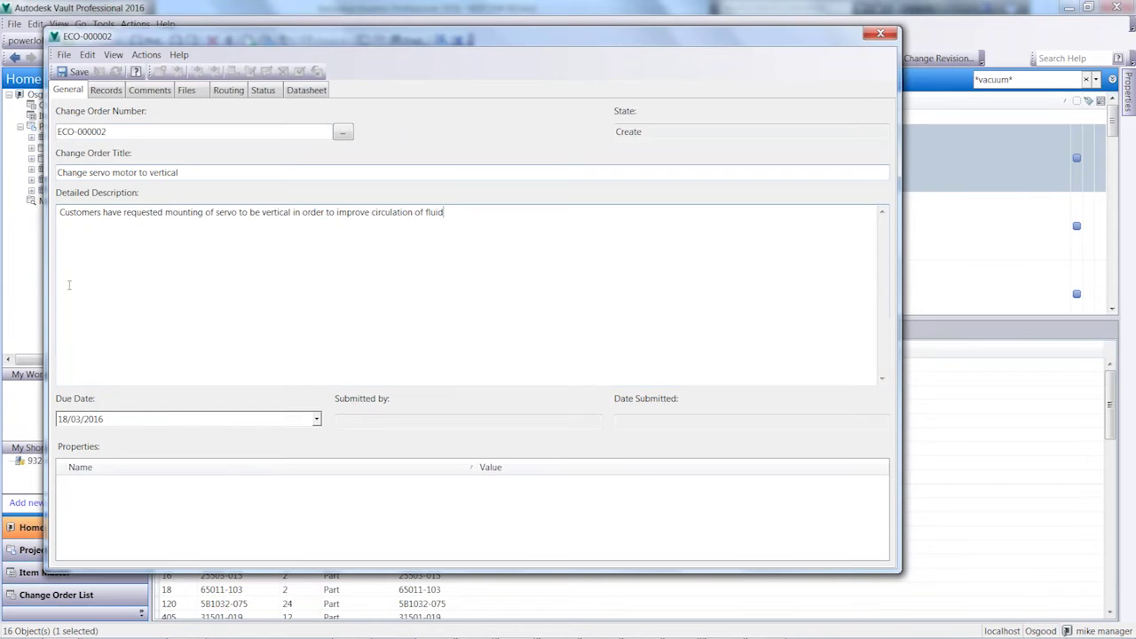
Check the change order's due date, associated records and comments, and save the change order.
click(316, 419)
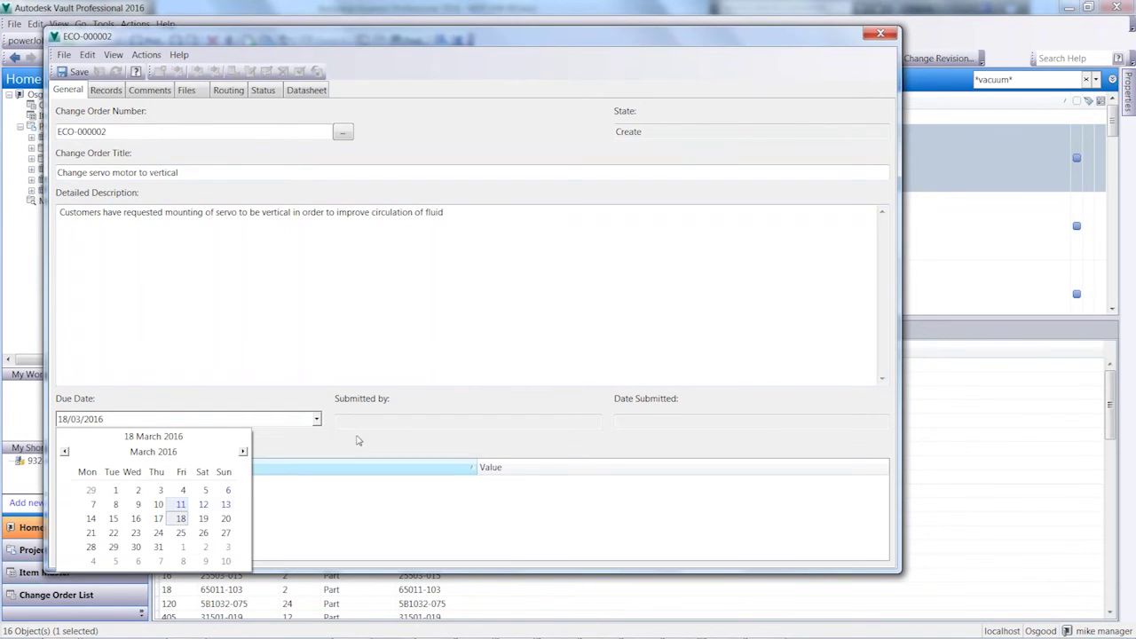
click(401, 420)
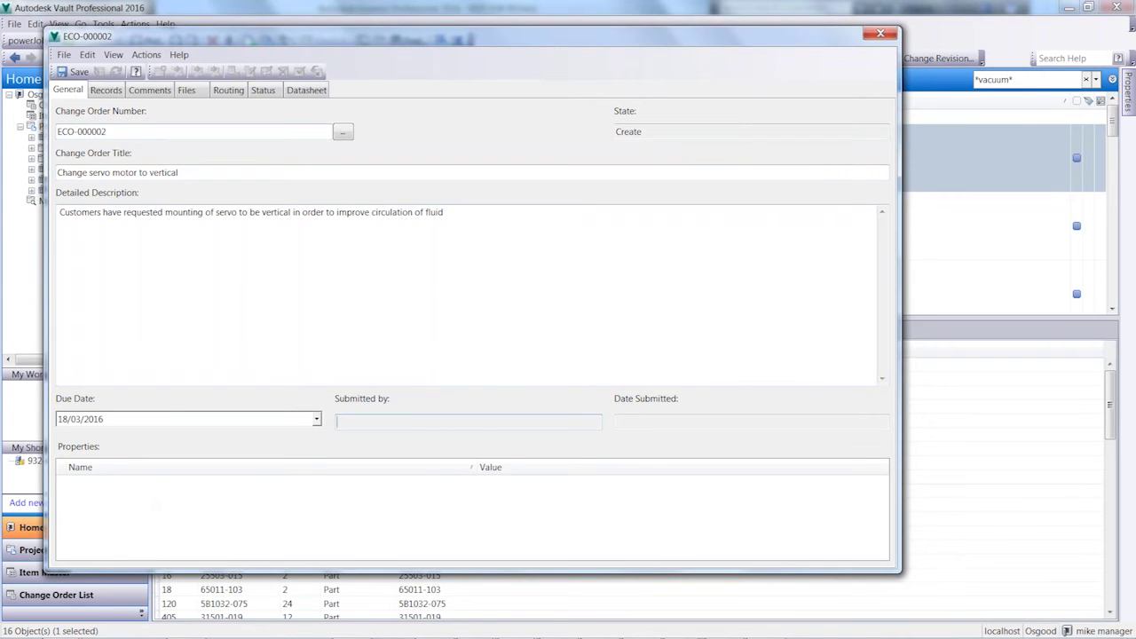
click(102, 91)
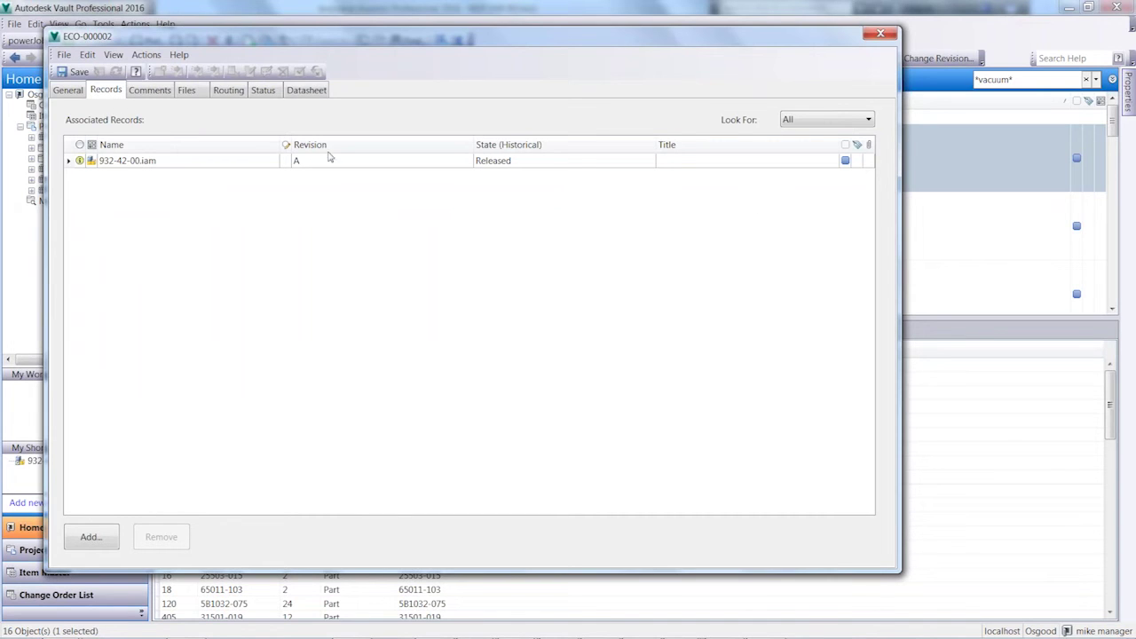
click(158, 92)
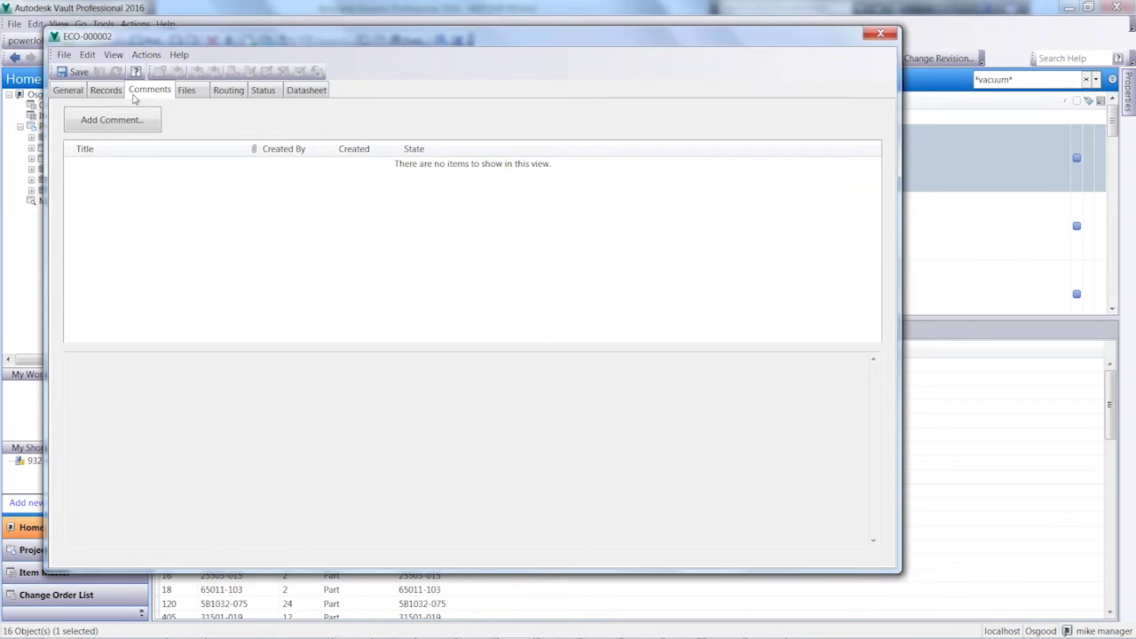
click(70, 90)
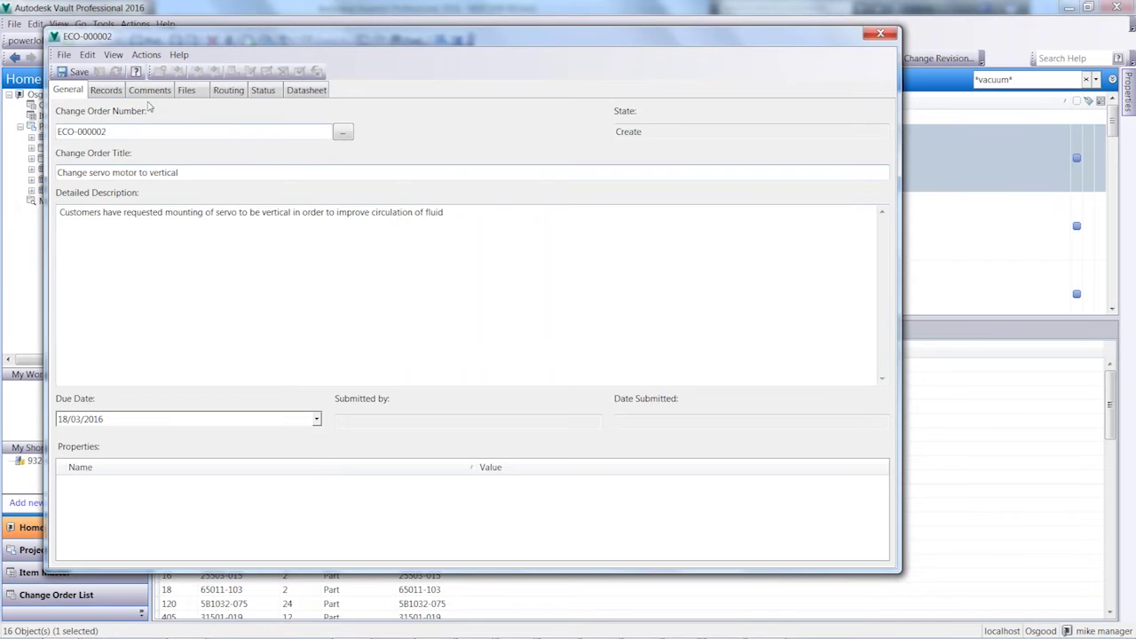
click(76, 72)
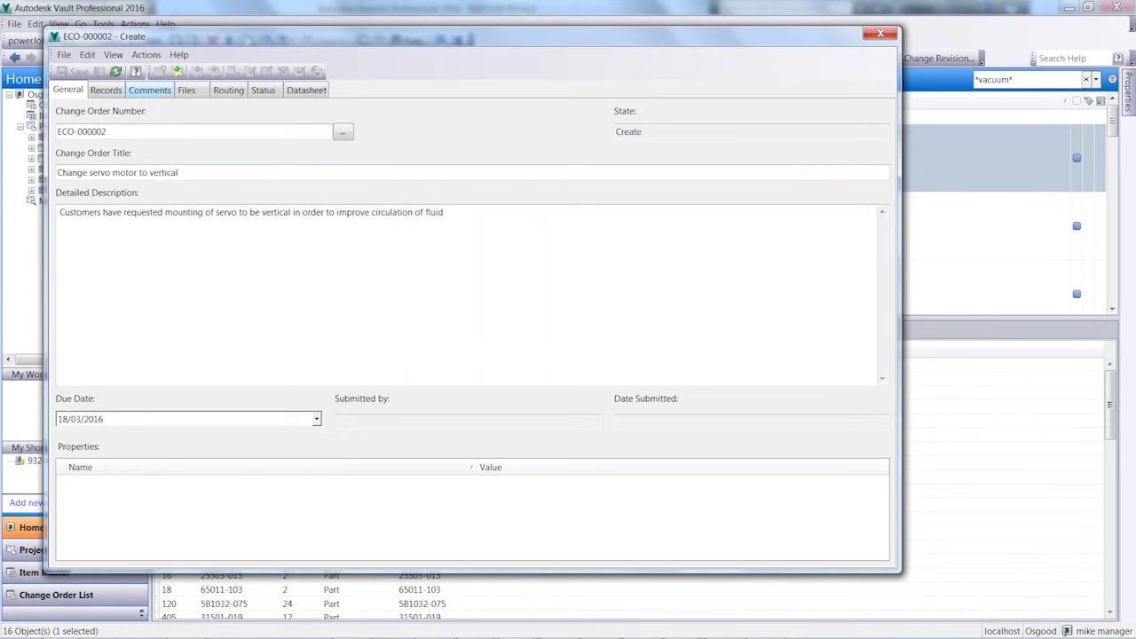
Preview the attached 932-42-00.iam assembly in 3D among the change order's files.
click(150, 91)
click(188, 93)
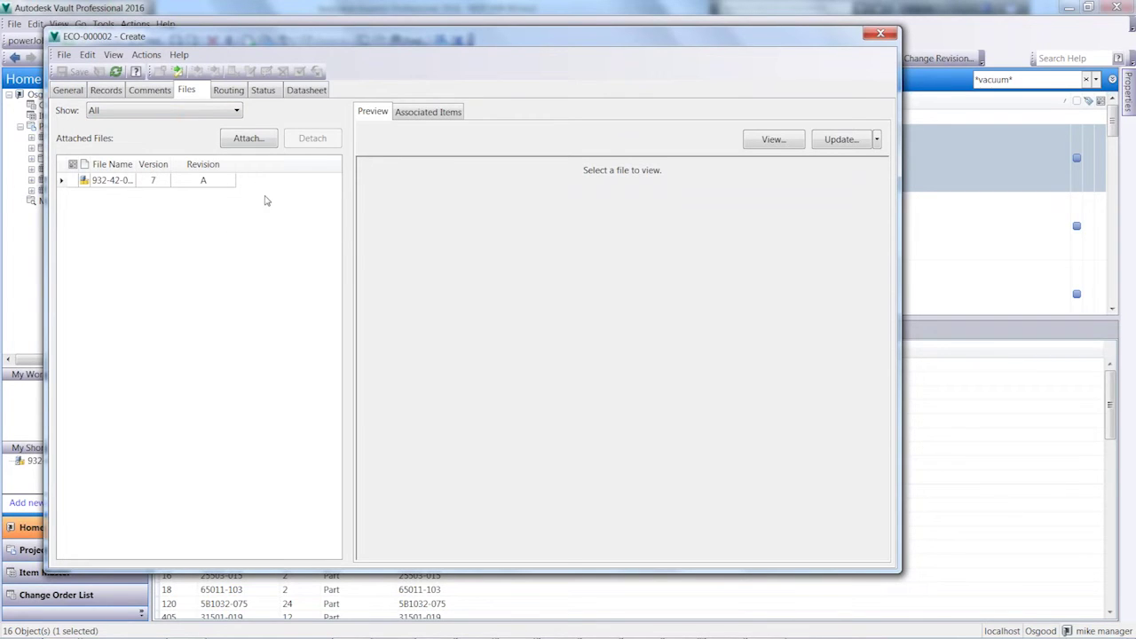
click(125, 183)
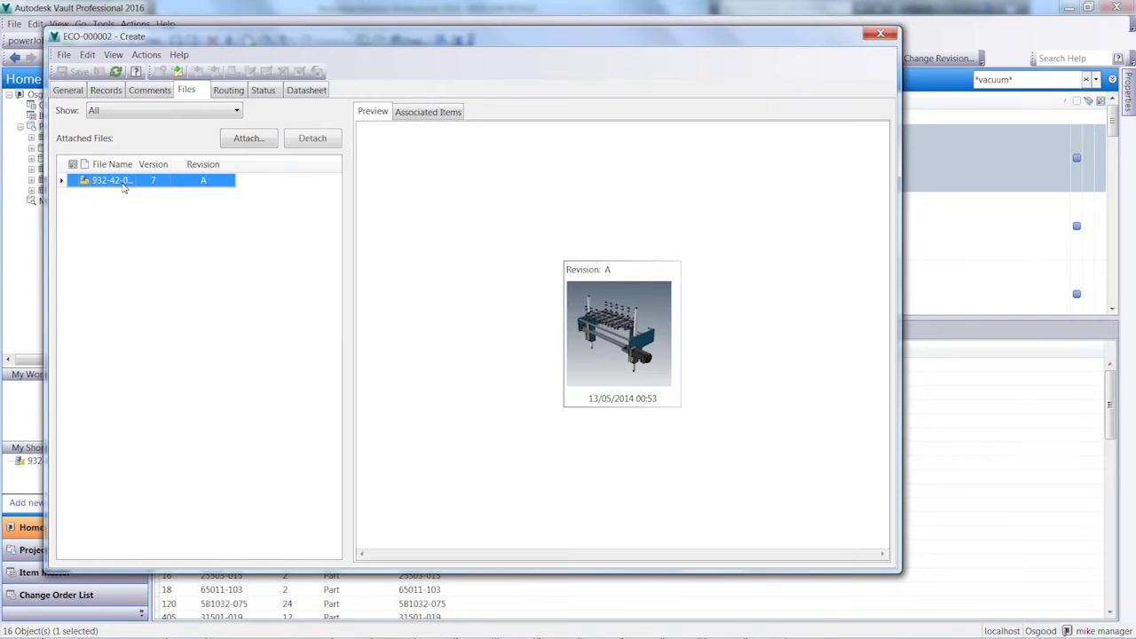
double_click(661, 336)
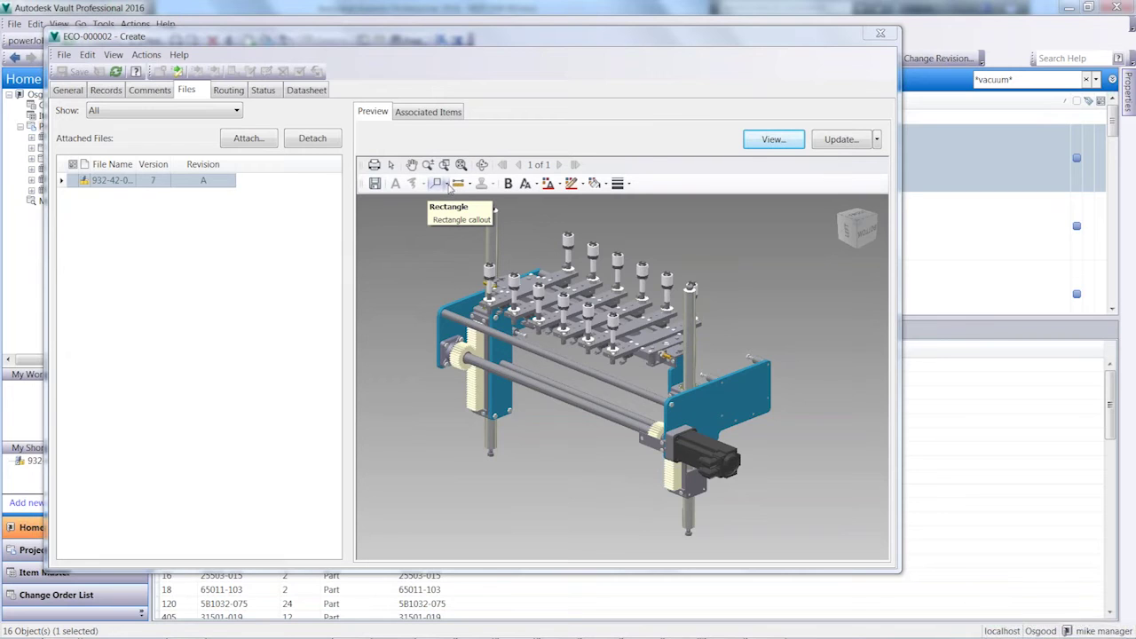
Place an empty rectangle callout pointing to the black servo motor in the 3D preview.
click(437, 184)
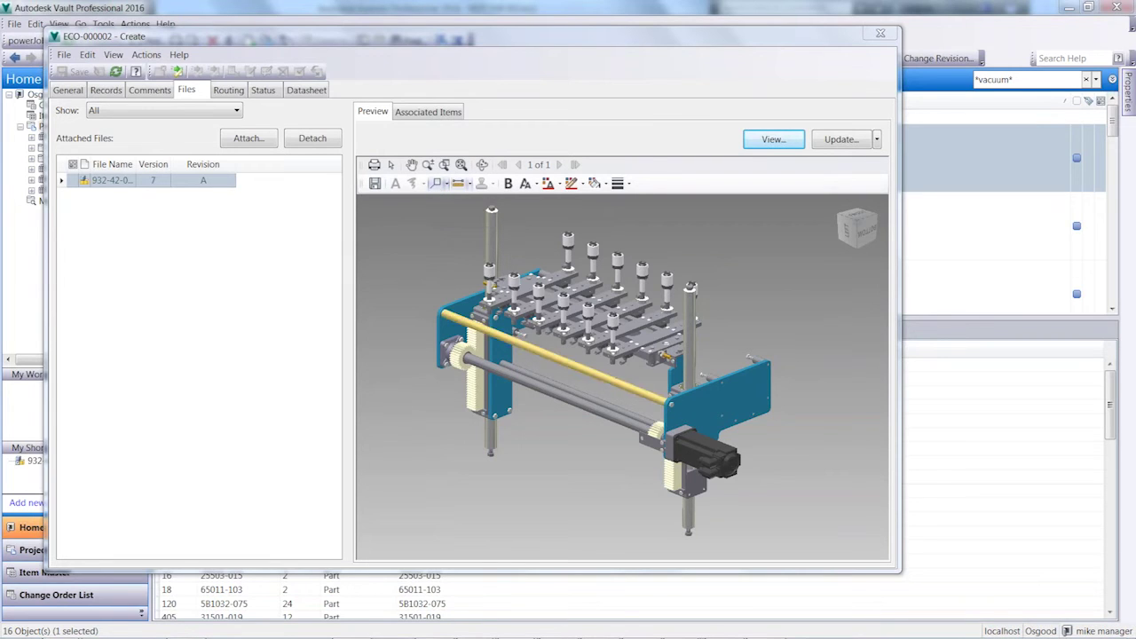
click(719, 441)
click(777, 286)
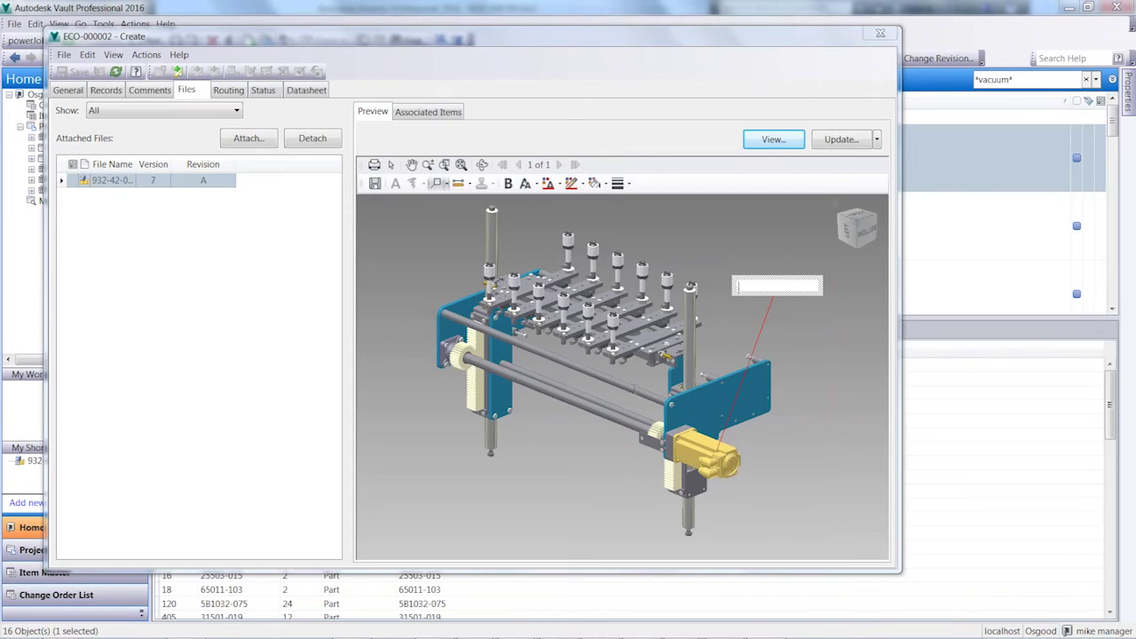
click(231, 263)
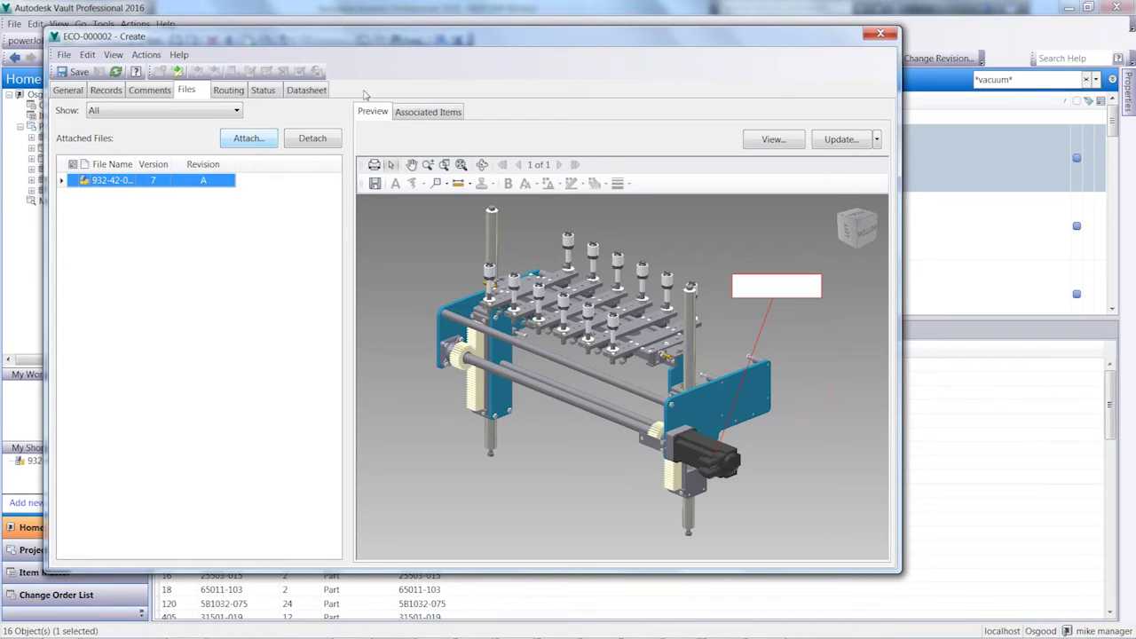
Attach both customer request files from the Email folder to the change order, discarding the unsaved markup.
click(252, 139)
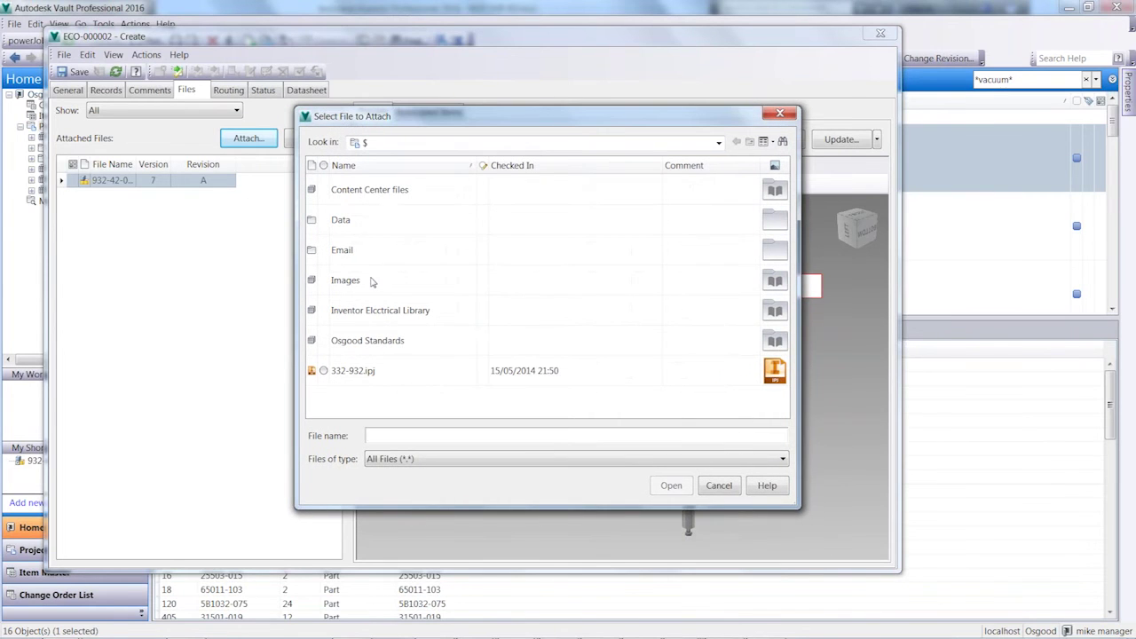
click(350, 222)
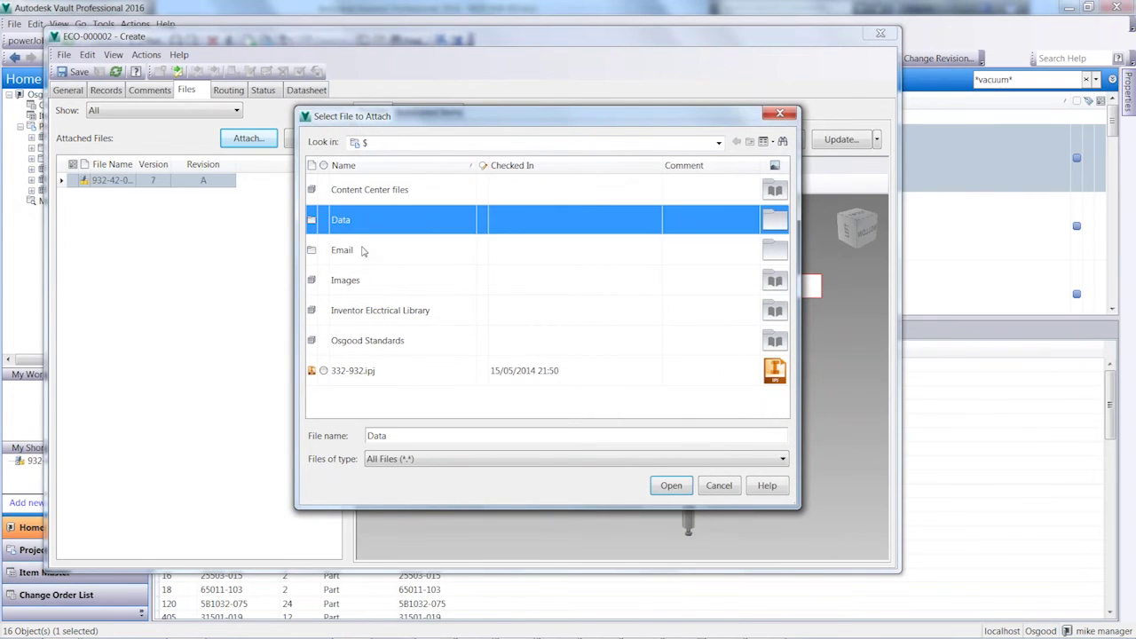
double_click(343, 251)
shift+click(359, 222)
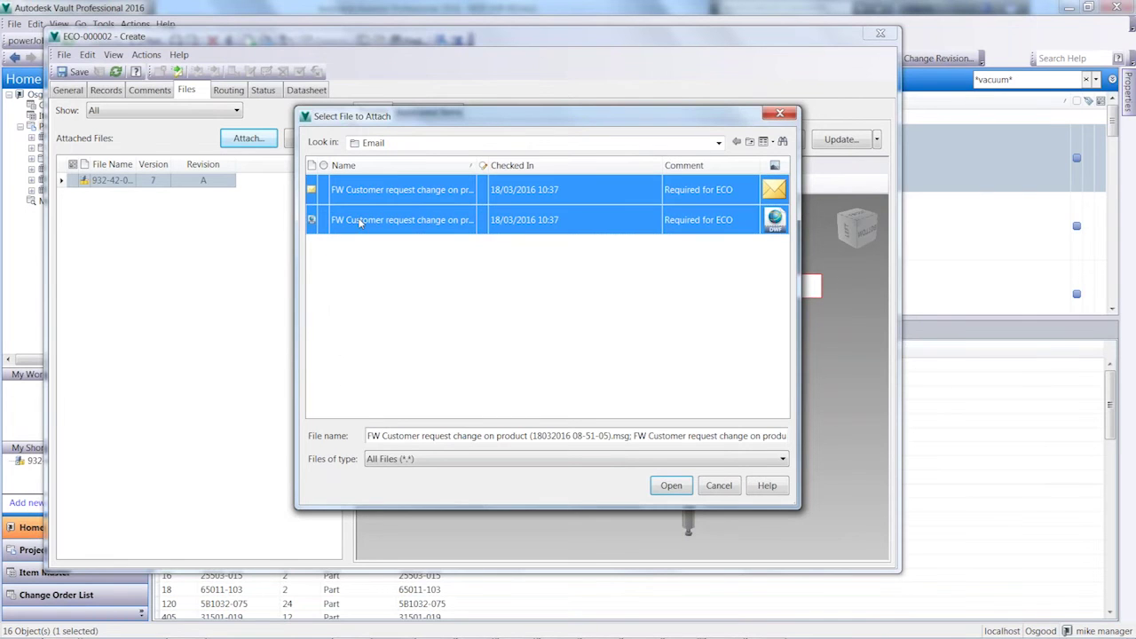
click(671, 485)
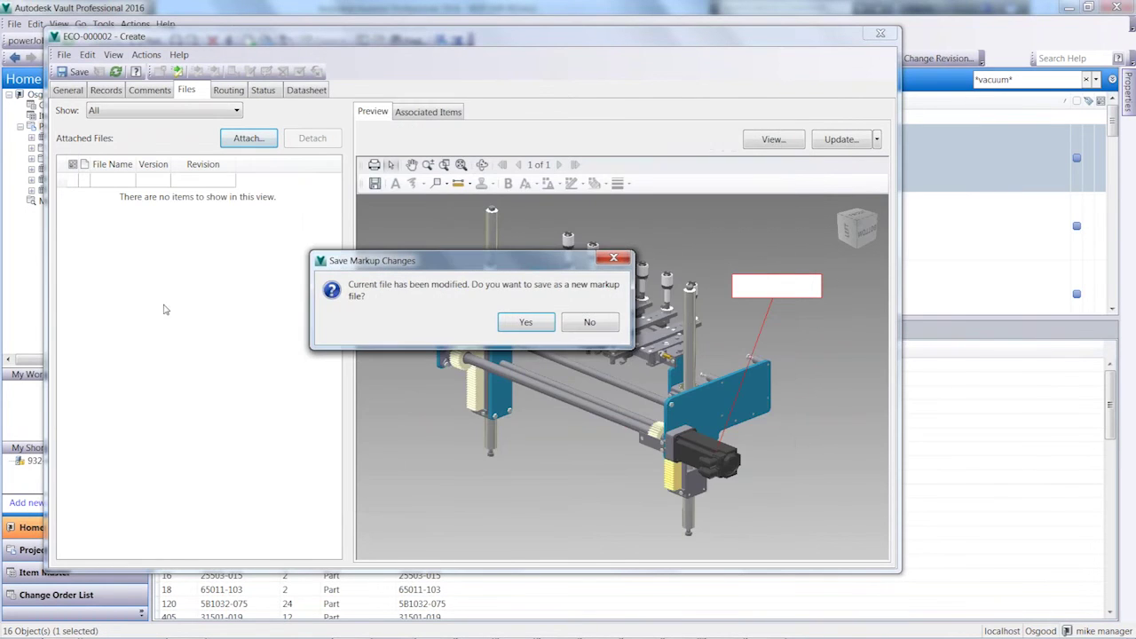
click(570, 327)
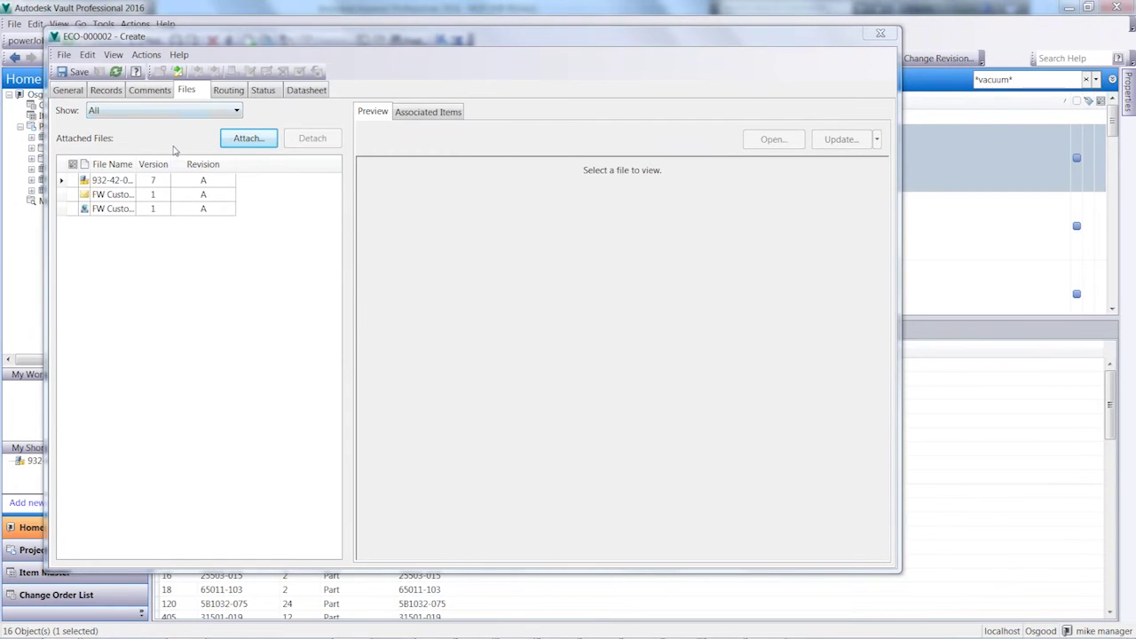
Preview the attached assembly, the customer request email and the marked-up DWF, orbiting the model to examine its callout.
click(113, 181)
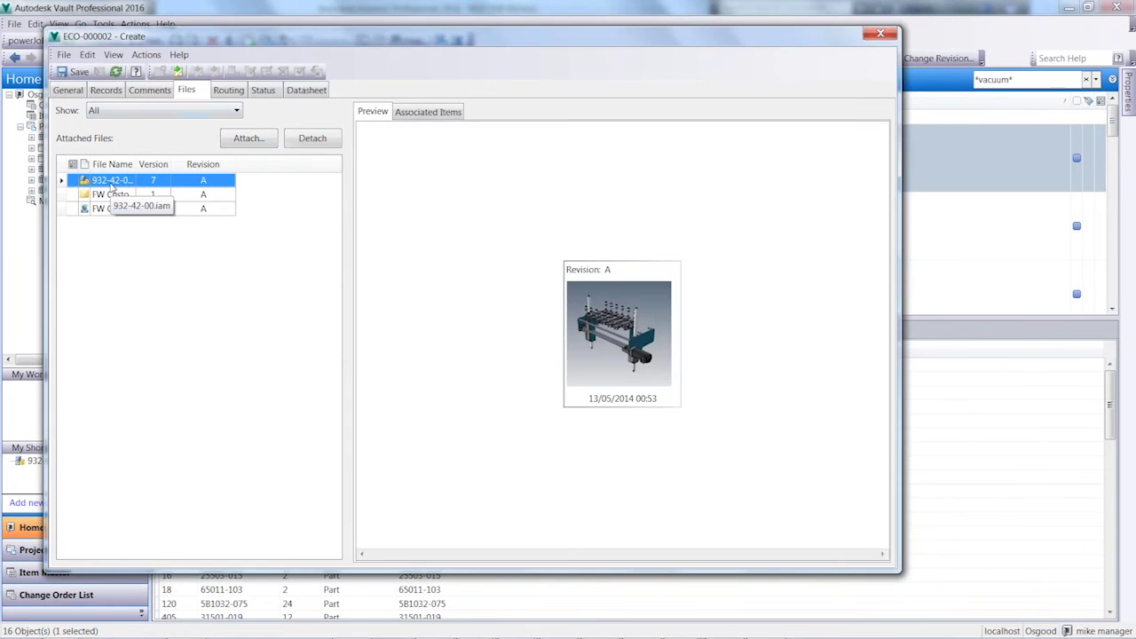
click(111, 196)
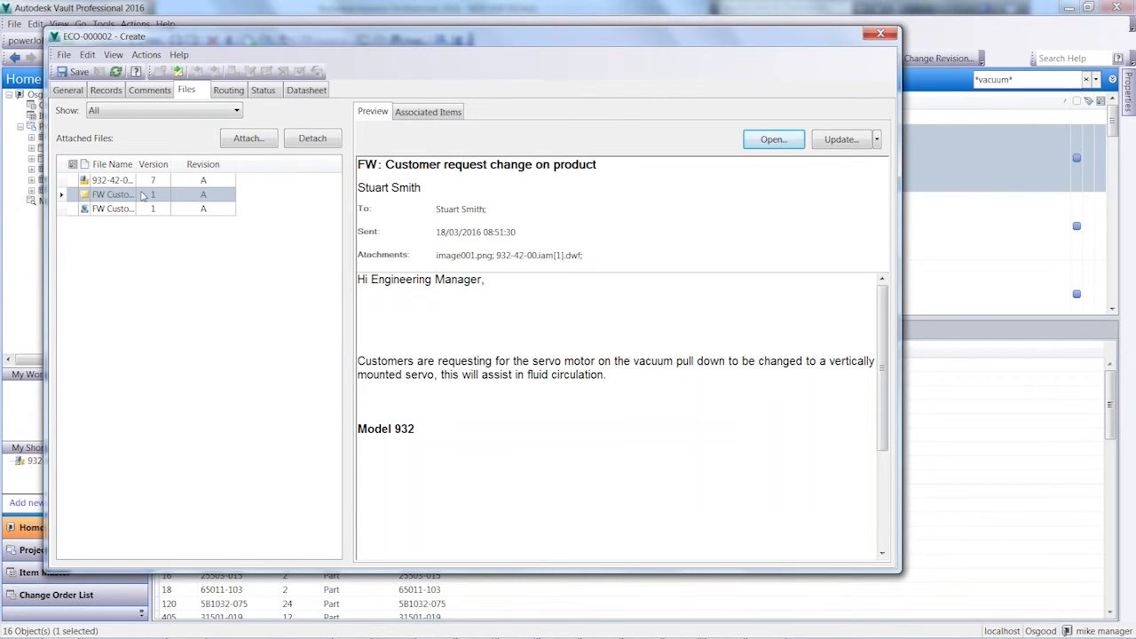
mouse_move(881, 349)
mouse_down()
mouse_move(886, 464)
mouse_move(871, 352)
mouse_up()
scroll(872, 352, up, 2)
click(124, 210)
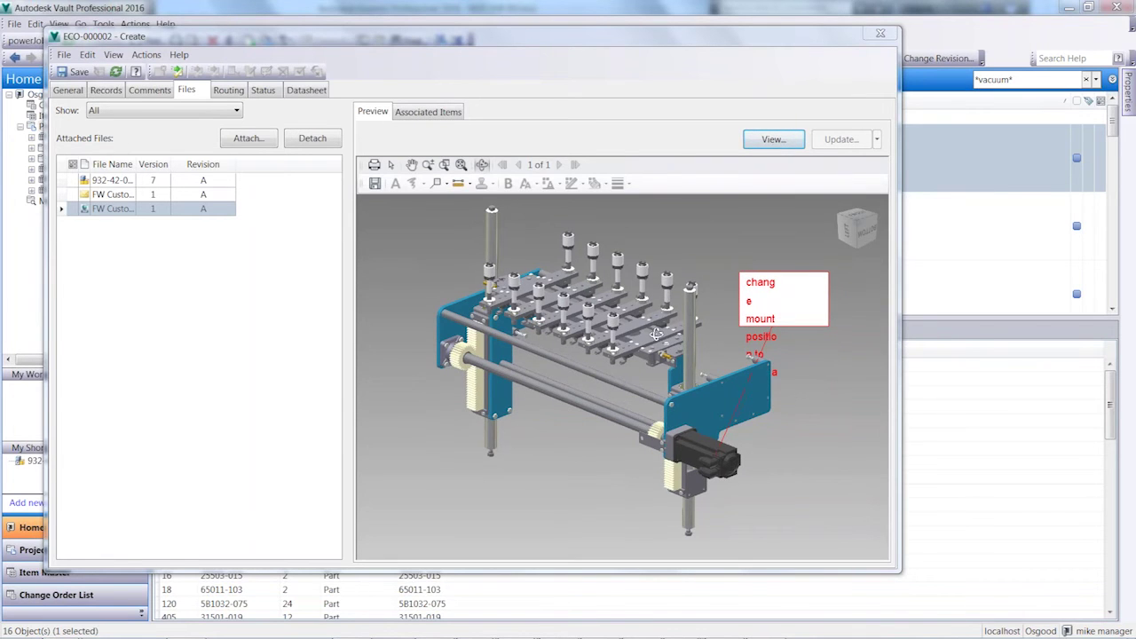
drag(665, 337, 621, 326)
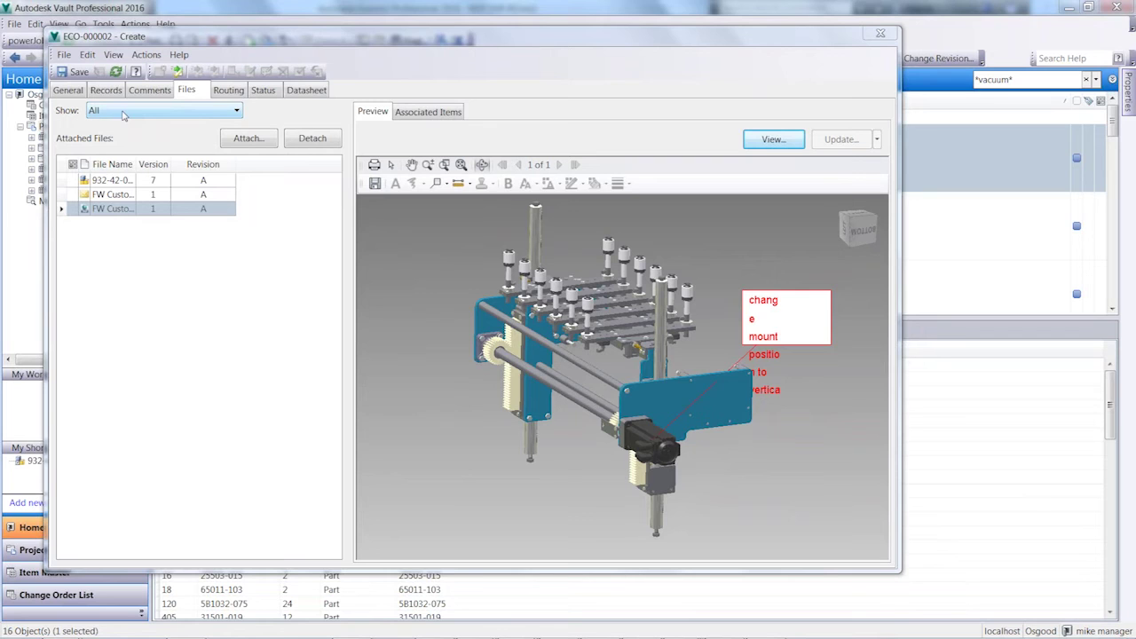
Save and close the change order, and dismiss the preview handler error by closing the failed program.
click(71, 72)
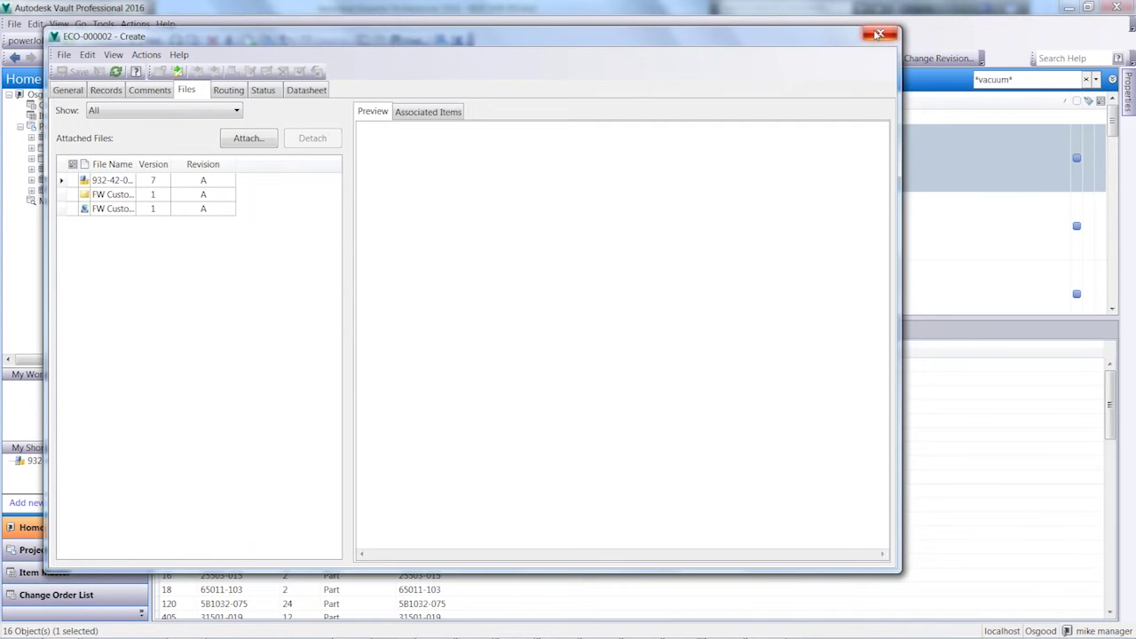
click(878, 36)
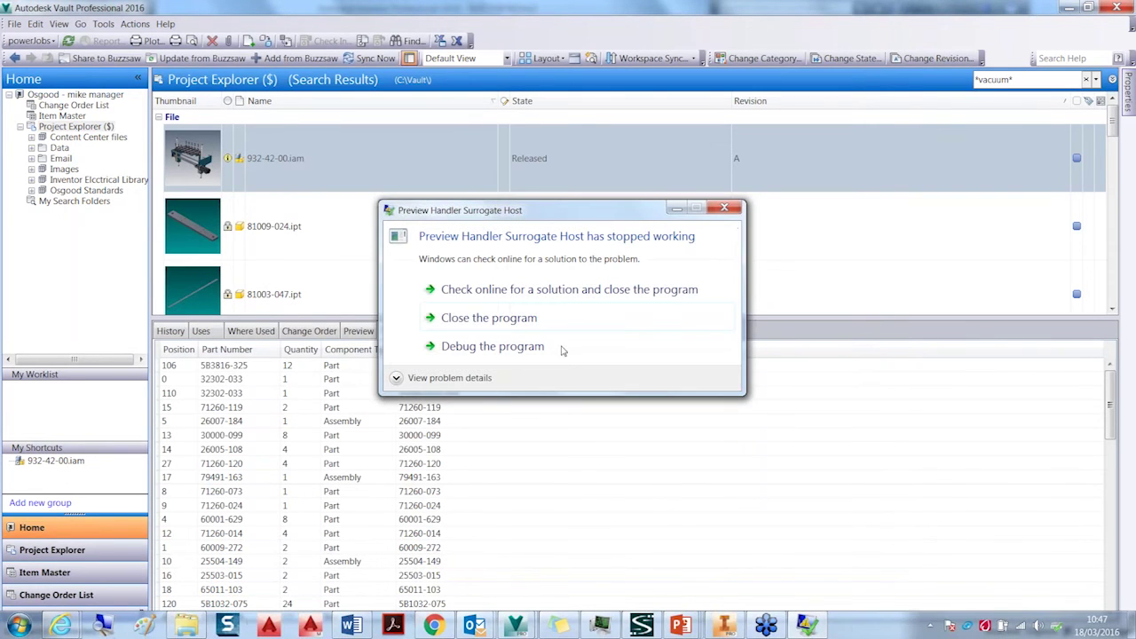
click(489, 318)
Add the Osgood Extras folder with all its files from the Dataset folder to the root of the vault.
click(185, 625)
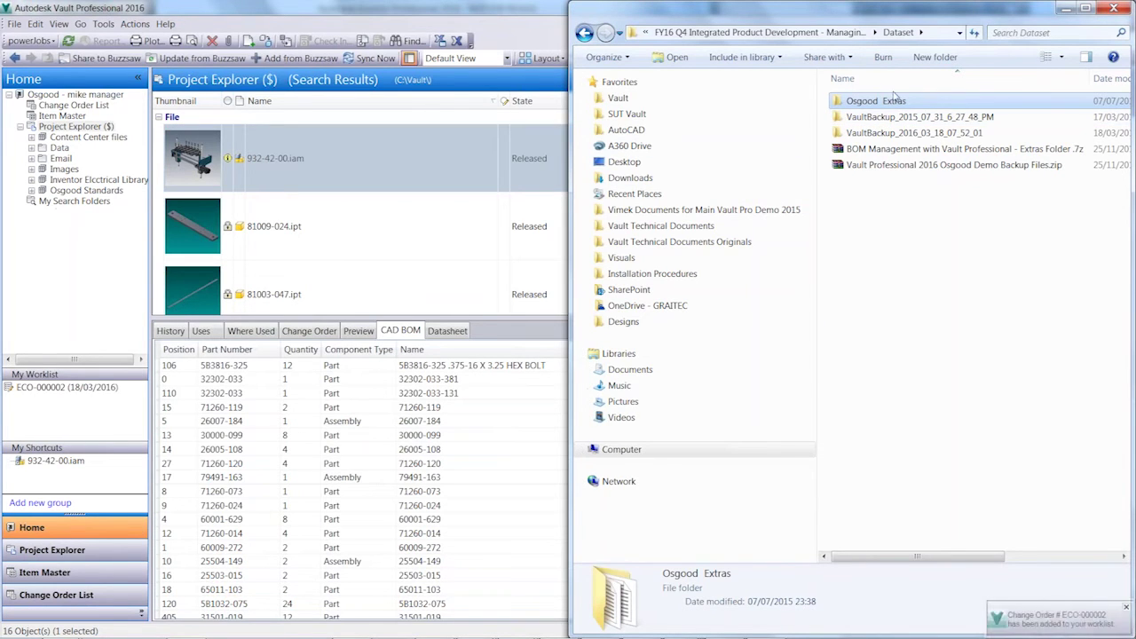
drag(879, 102, 93, 130)
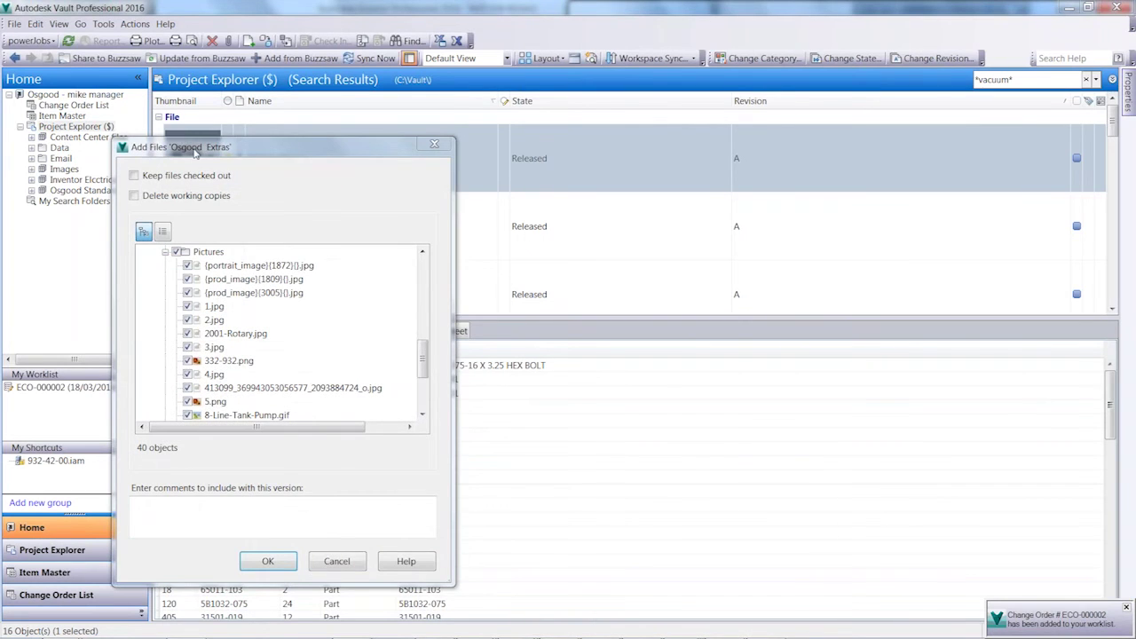
scroll(404, 229, down, 9)
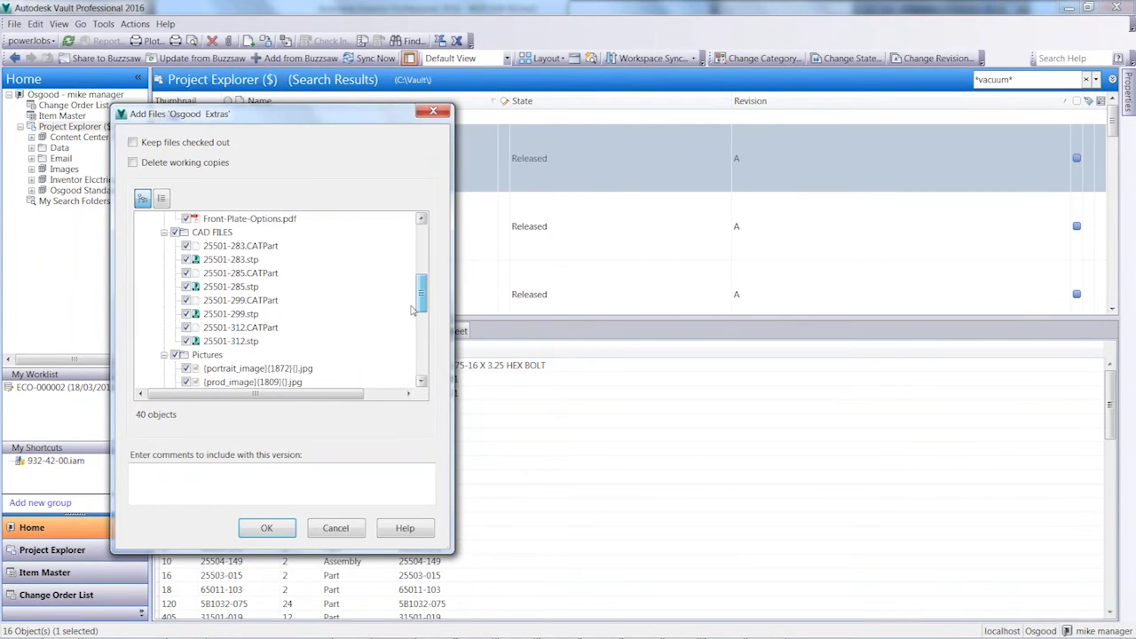
click(267, 529)
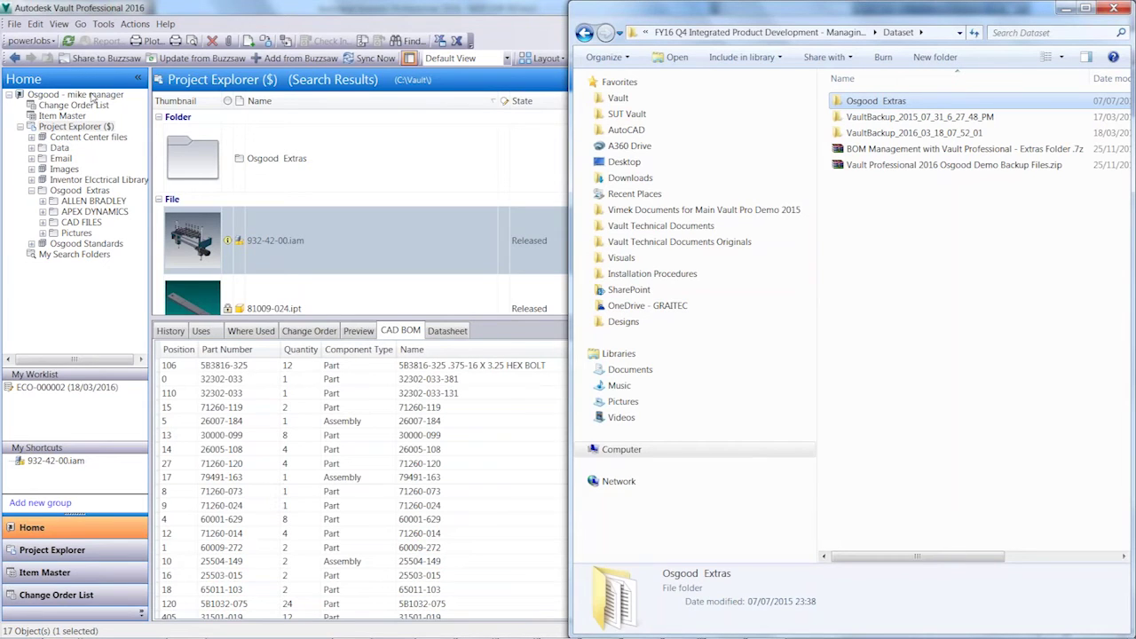
Open the Pictures subfolder of Osgood Extras and preview Overall.jpg.
click(49, 194)
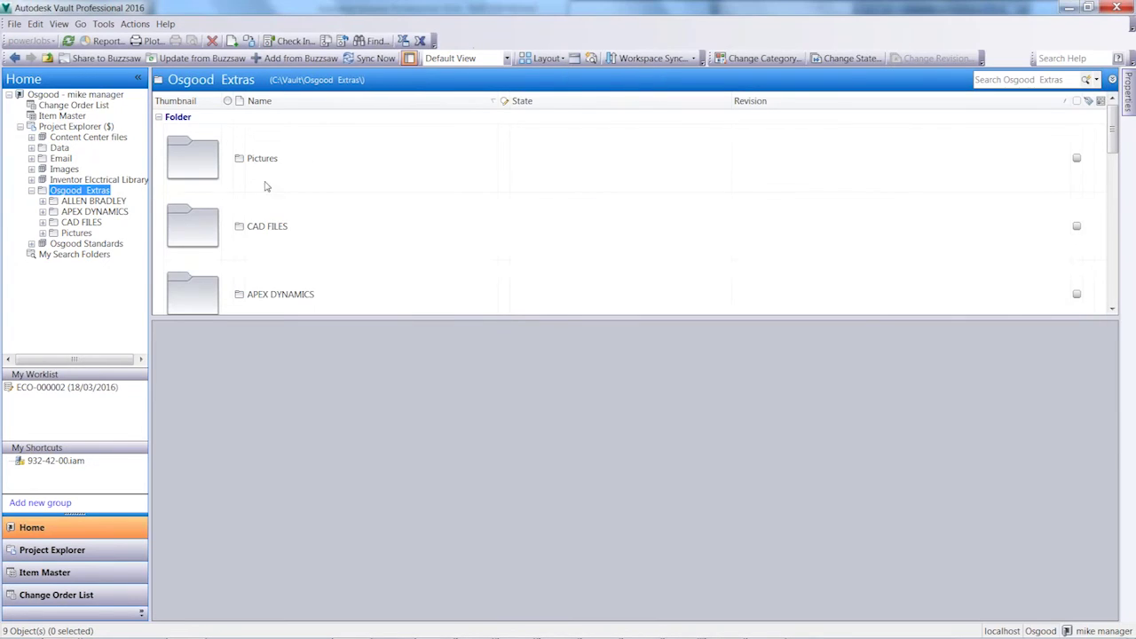
click(269, 179)
key(Return)
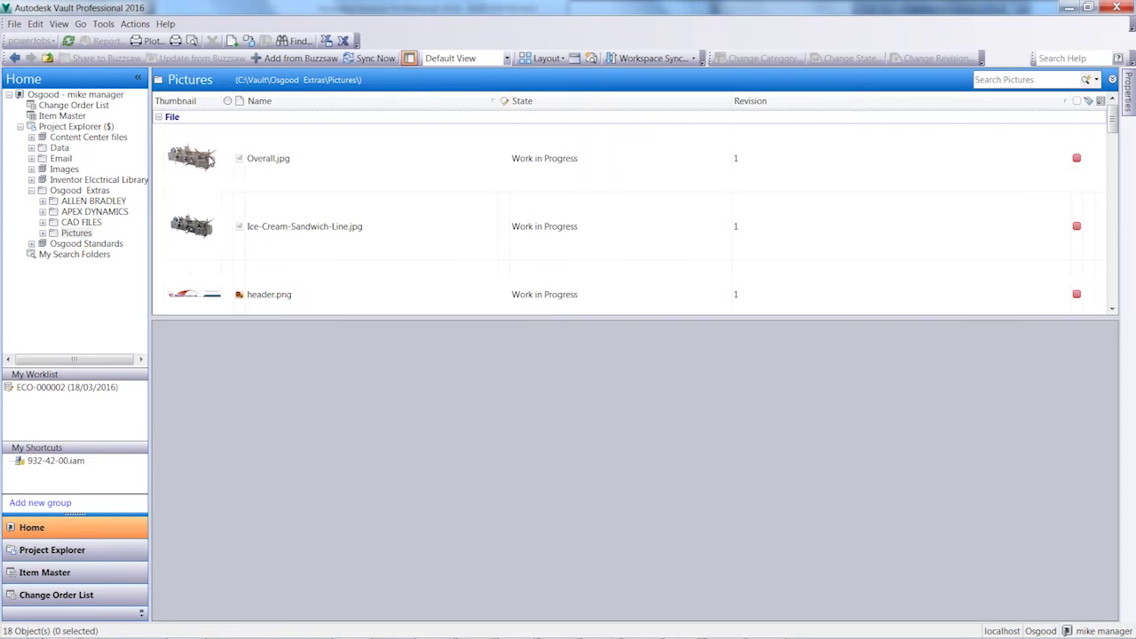
click(211, 160)
click(362, 332)
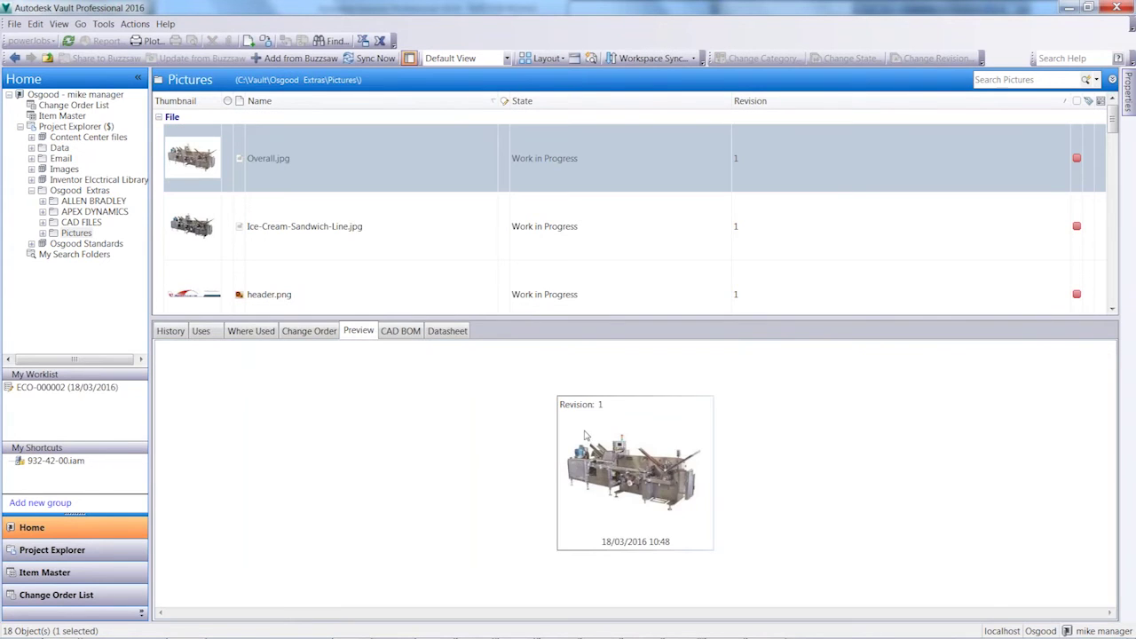
click(584, 434)
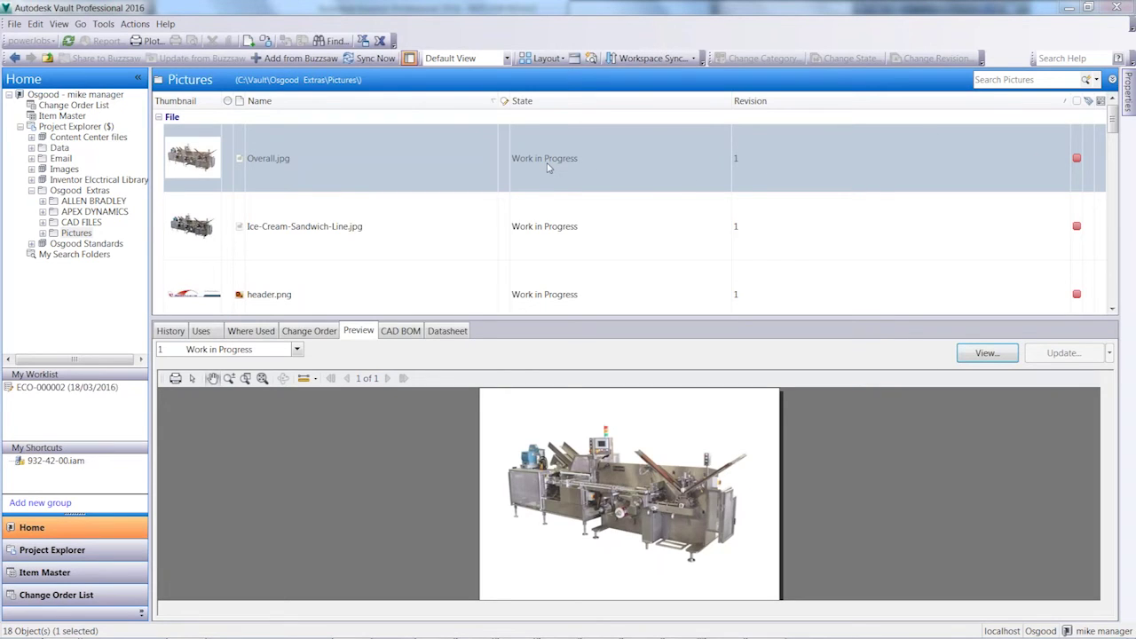
Browse the STEP and CATPart files in the CAD FILES folder, selecting 25501-312.stp.
click(81, 222)
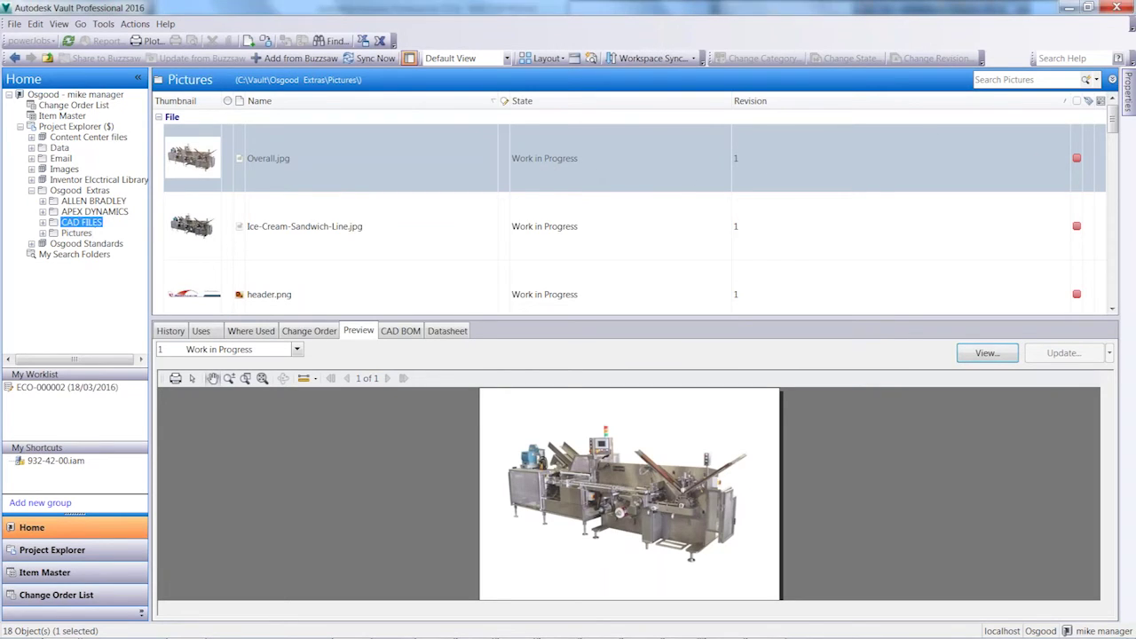
click(282, 161)
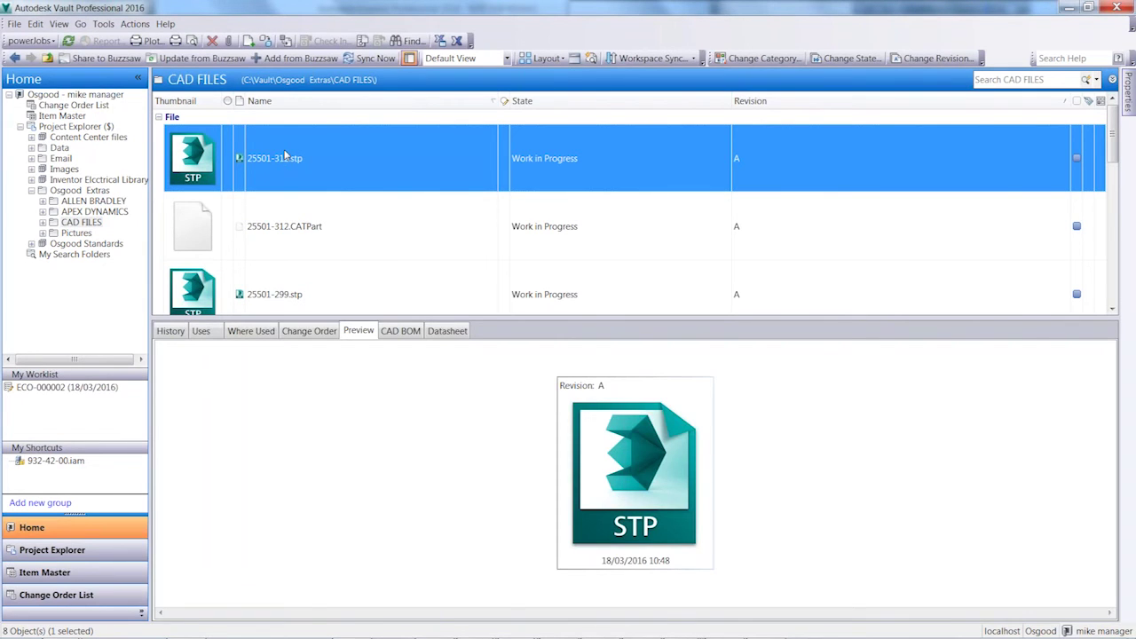
scroll(284, 173, down, 5)
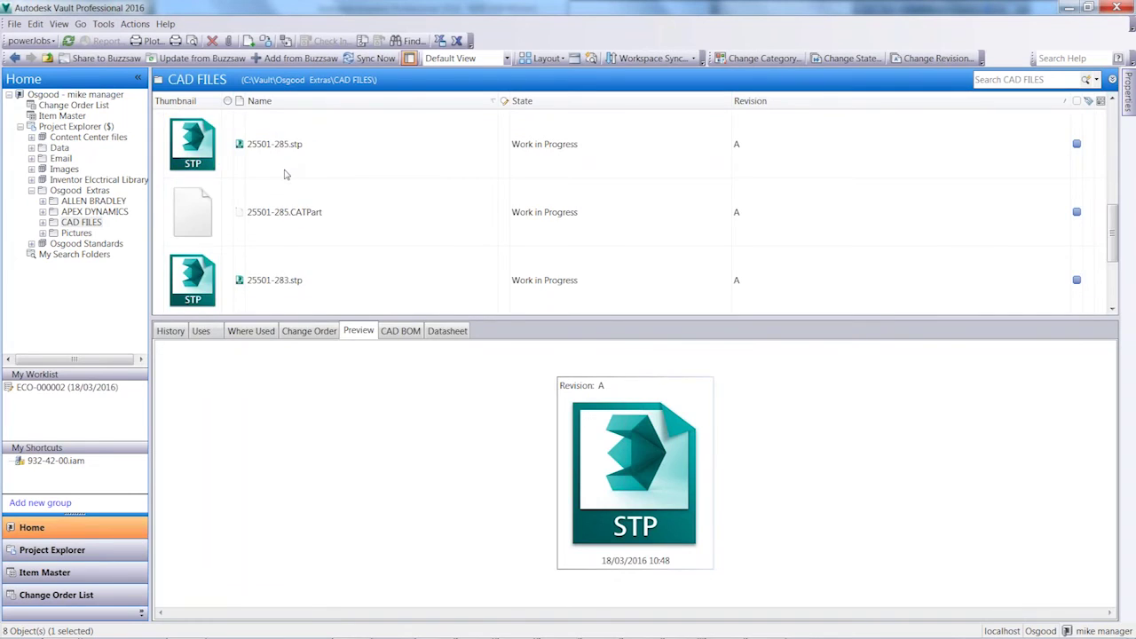
scroll(302, 200, up, 5)
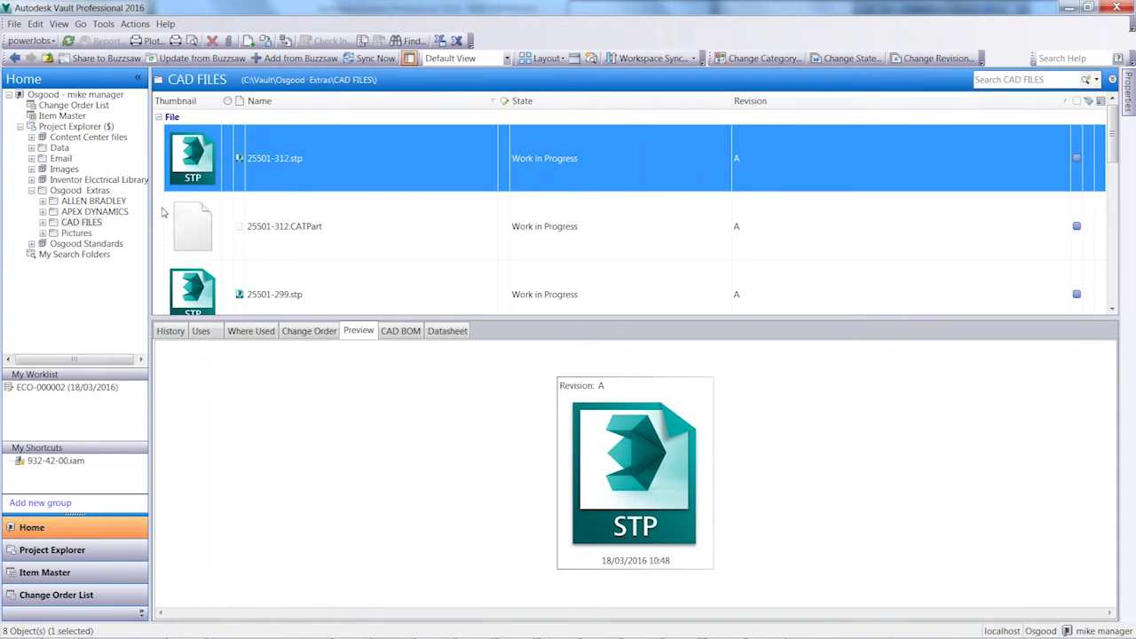
Preview Front-Plate-Options.pdf in the APEX DYNAMICS folder and AB, mp-pp003_-en-p.pdf in the ALLEN BRADLEY folder down to its motor picture.
click(94, 211)
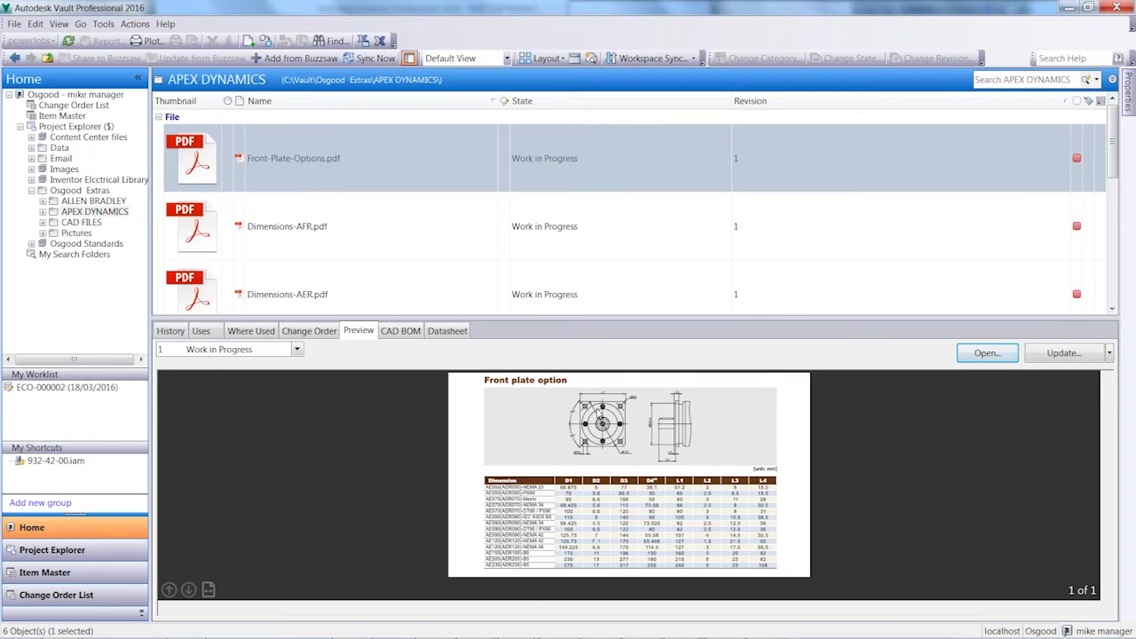
click(94, 201)
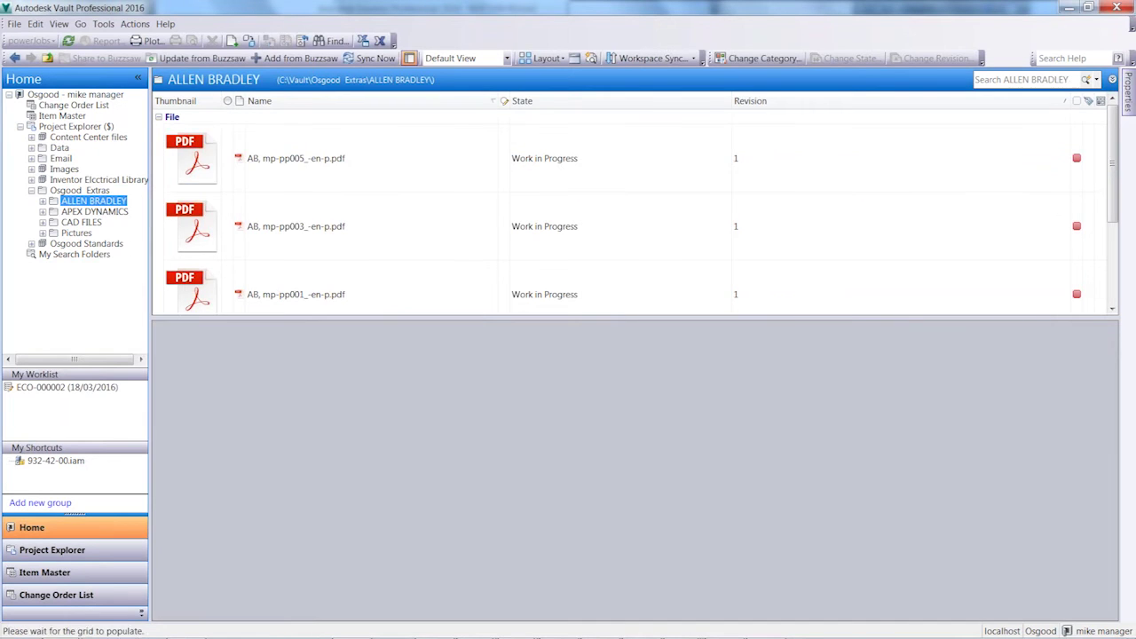
click(284, 197)
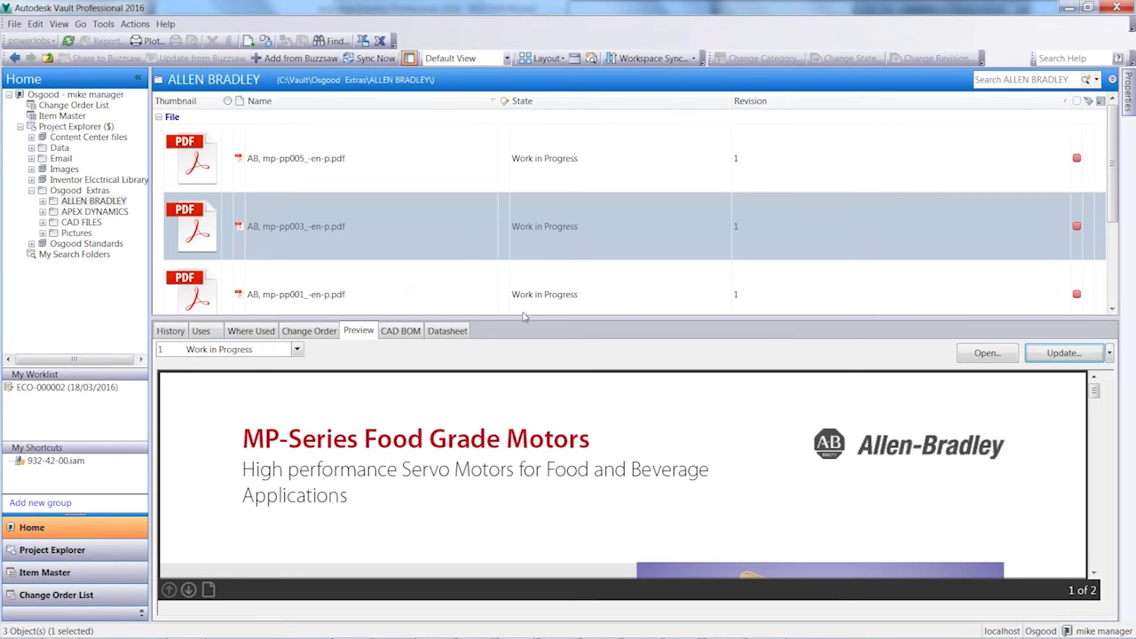
drag(522, 315, 522, 305)
drag(1094, 384, 1096, 406)
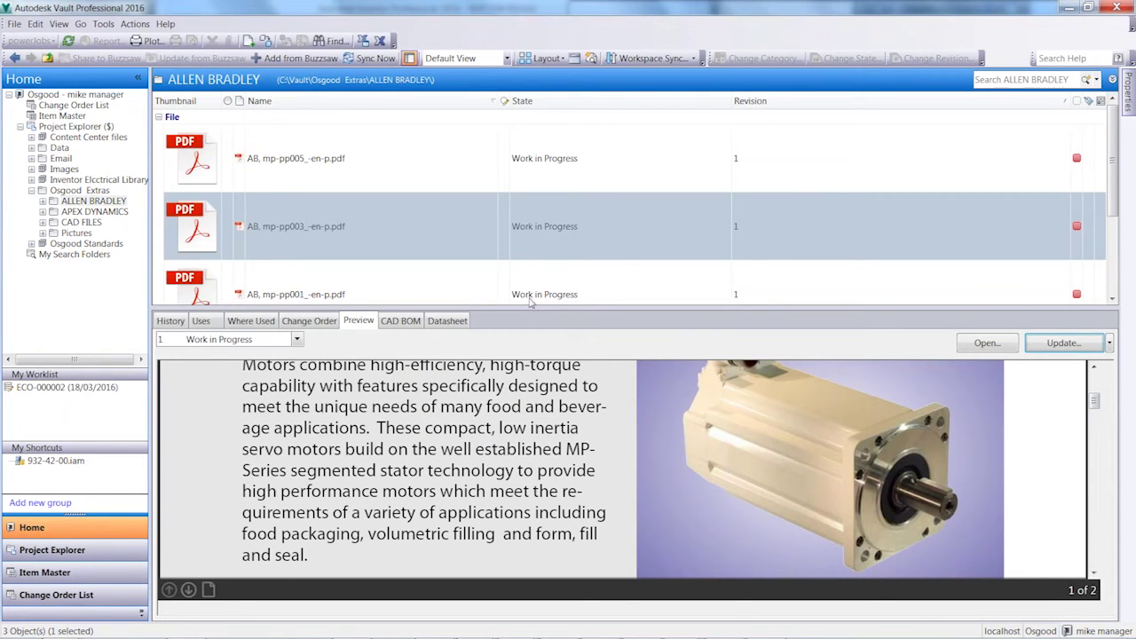
Preview AB for 332-932.xlsx in the Osgood Extras folder and read through its motor specification rows.
click(86, 194)
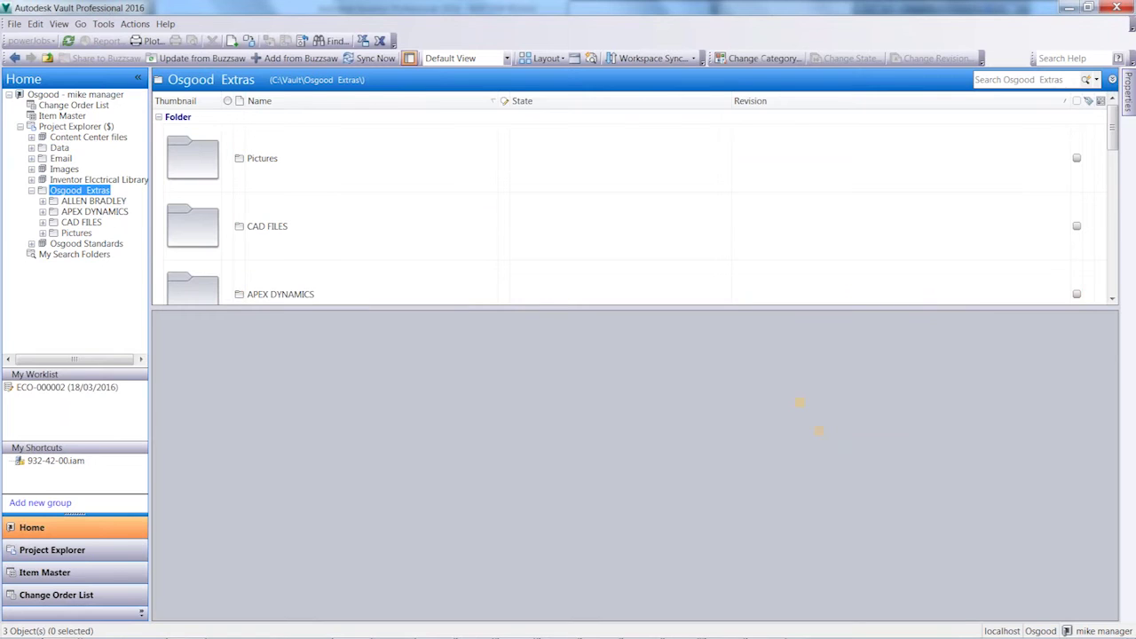
drag(1112, 133, 1112, 258)
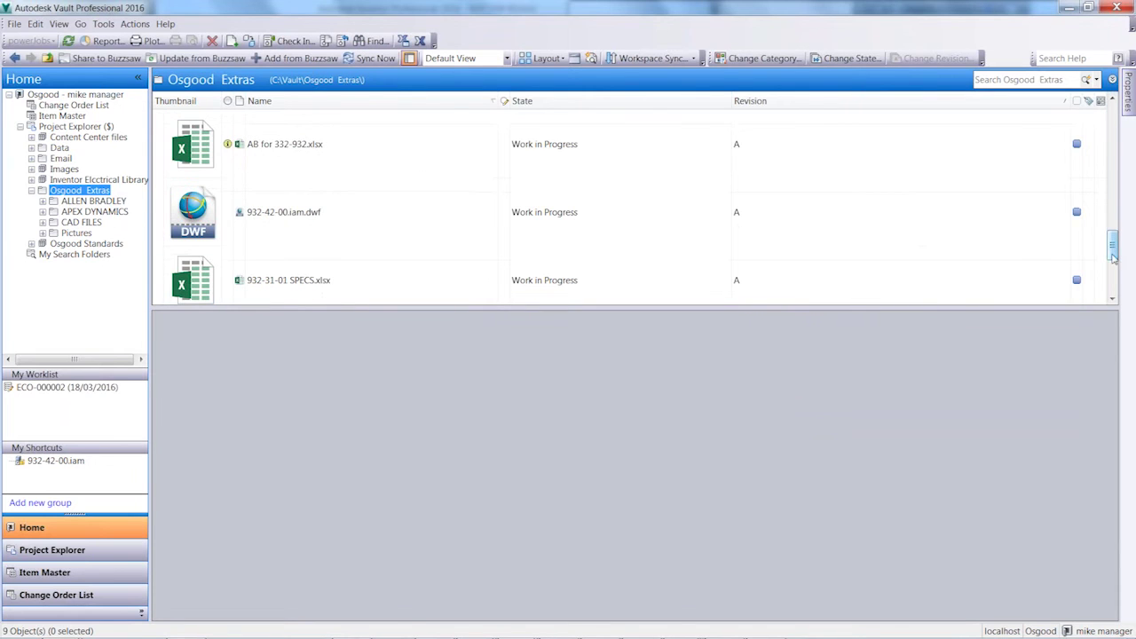
click(329, 142)
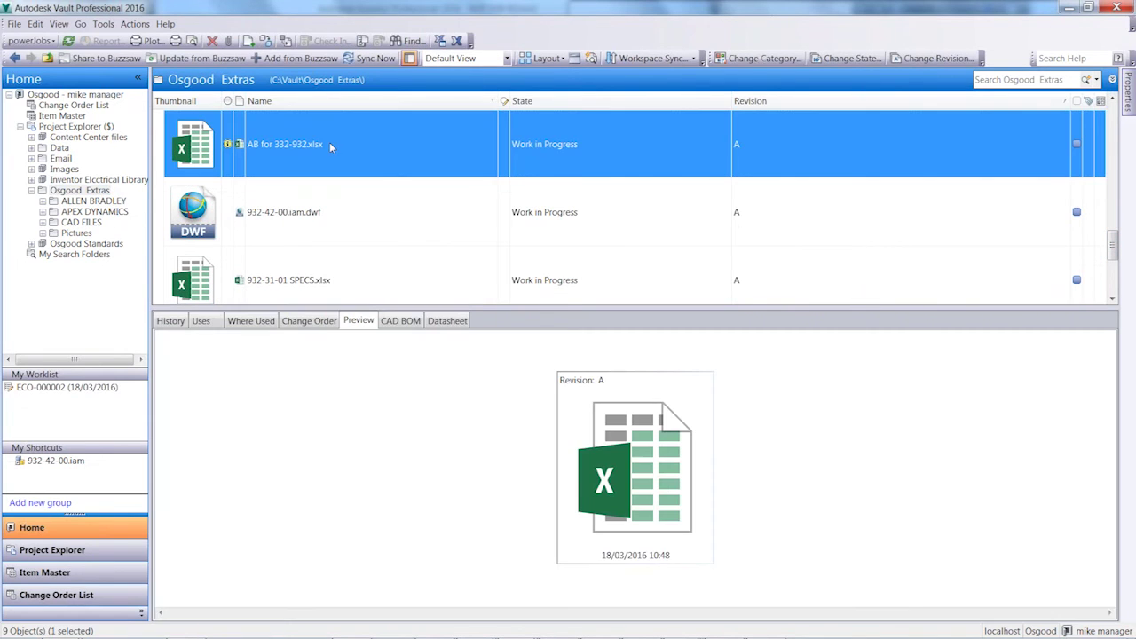
click(589, 412)
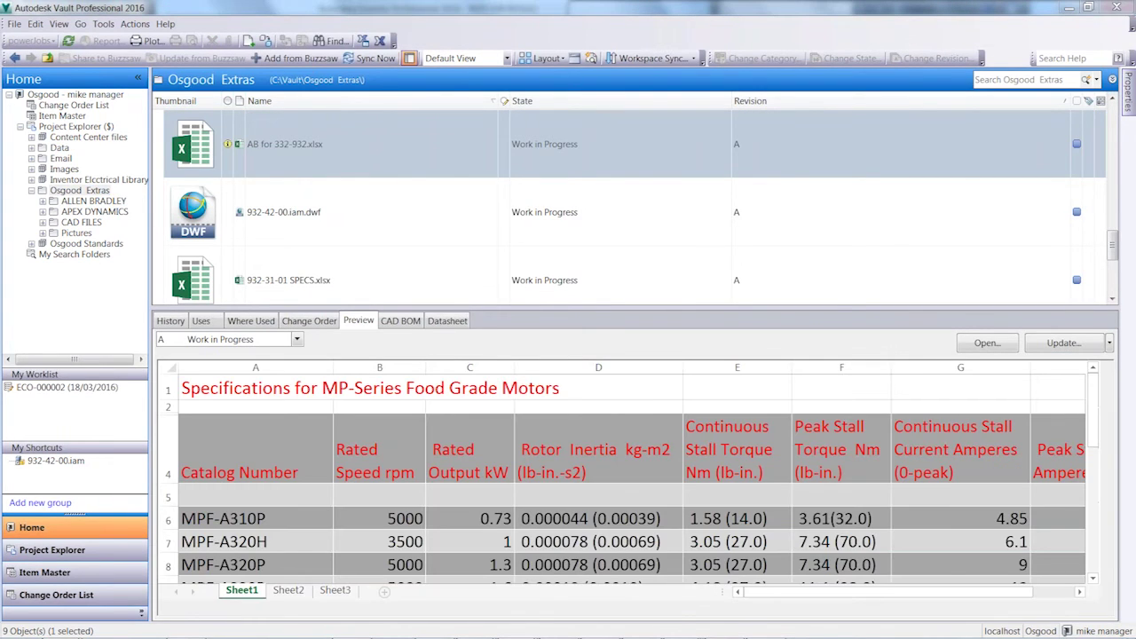
drag(1093, 394, 1093, 507)
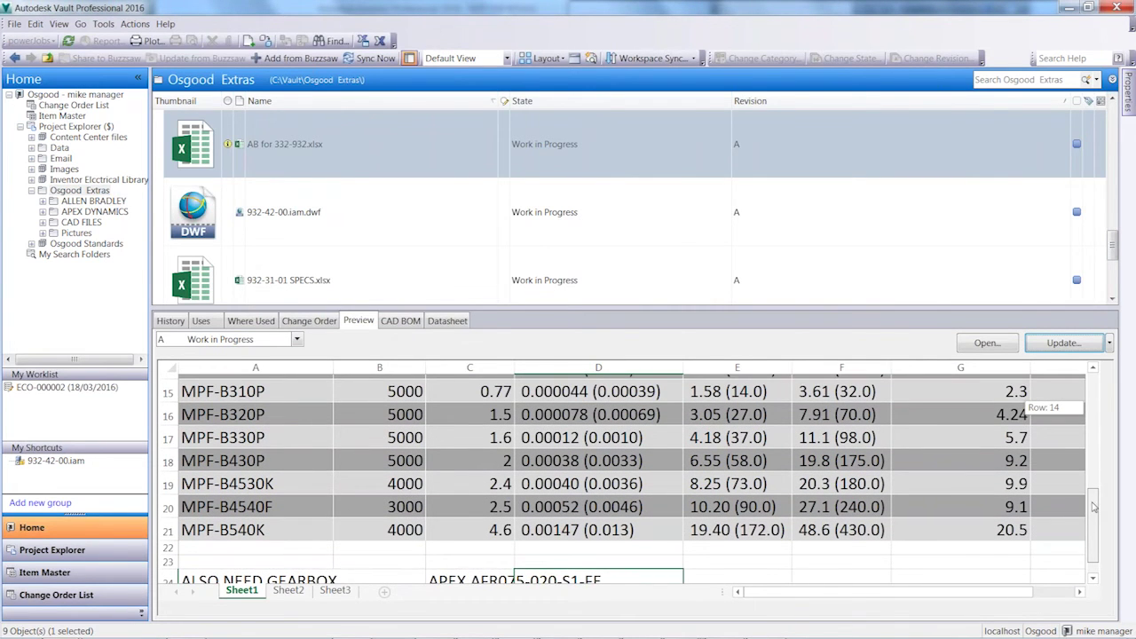
drag(1093, 506, 1092, 499)
scroll(1091, 497, down, 1)
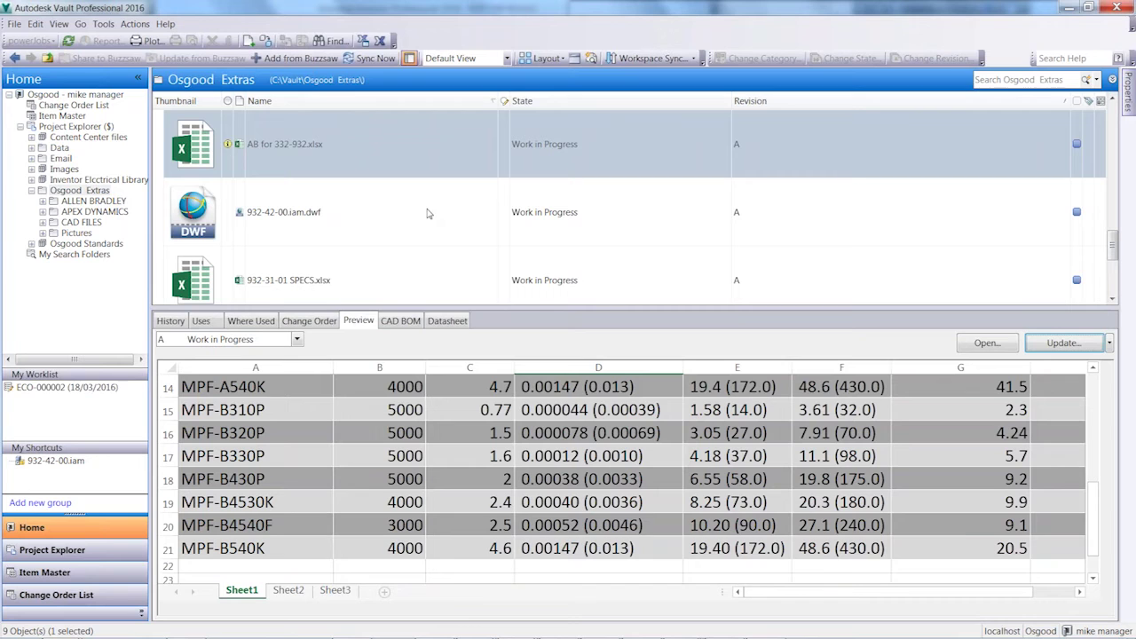
Add AB for 332-932.xlsx to the existing change order "Change servo motor to vertical" and check the file's linked change order.
right_click(266, 147)
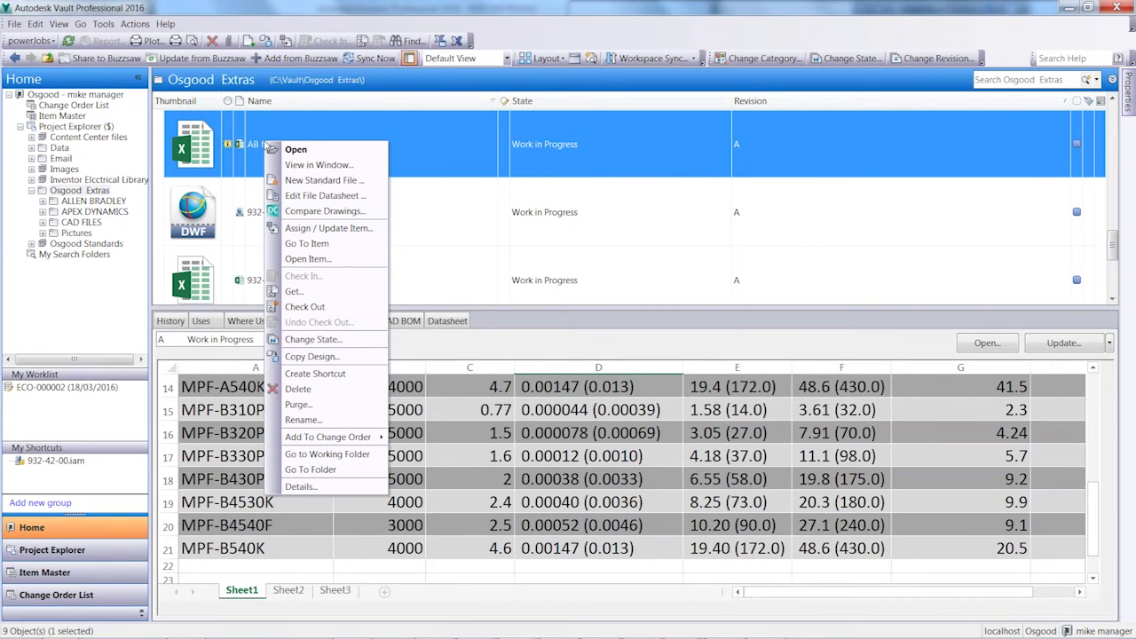
mouse_move(362, 440)
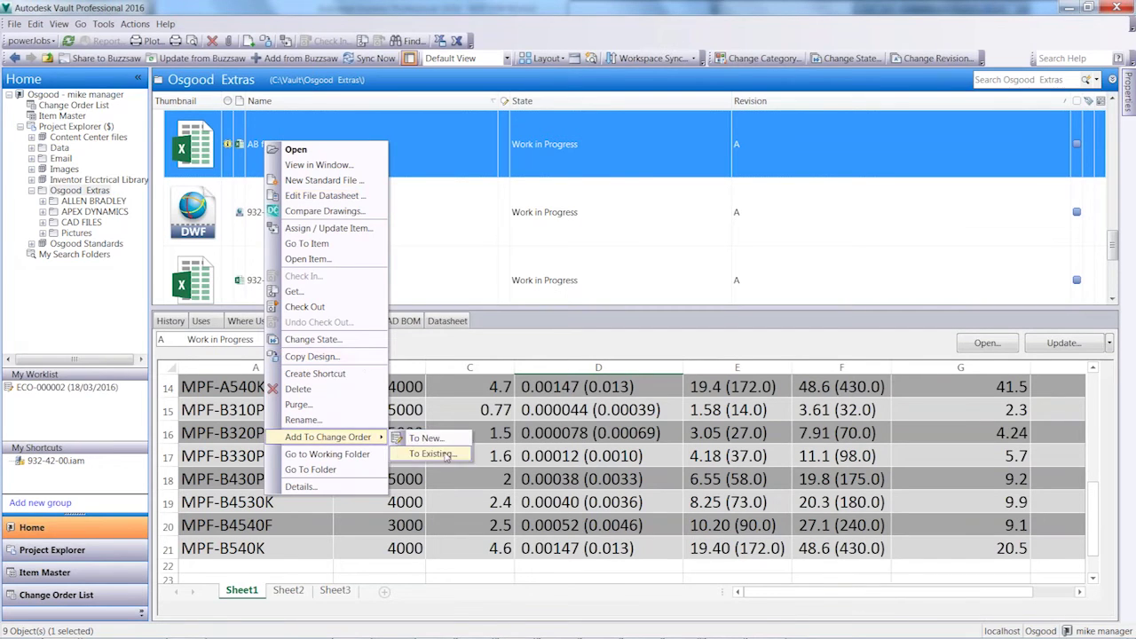
click(446, 455)
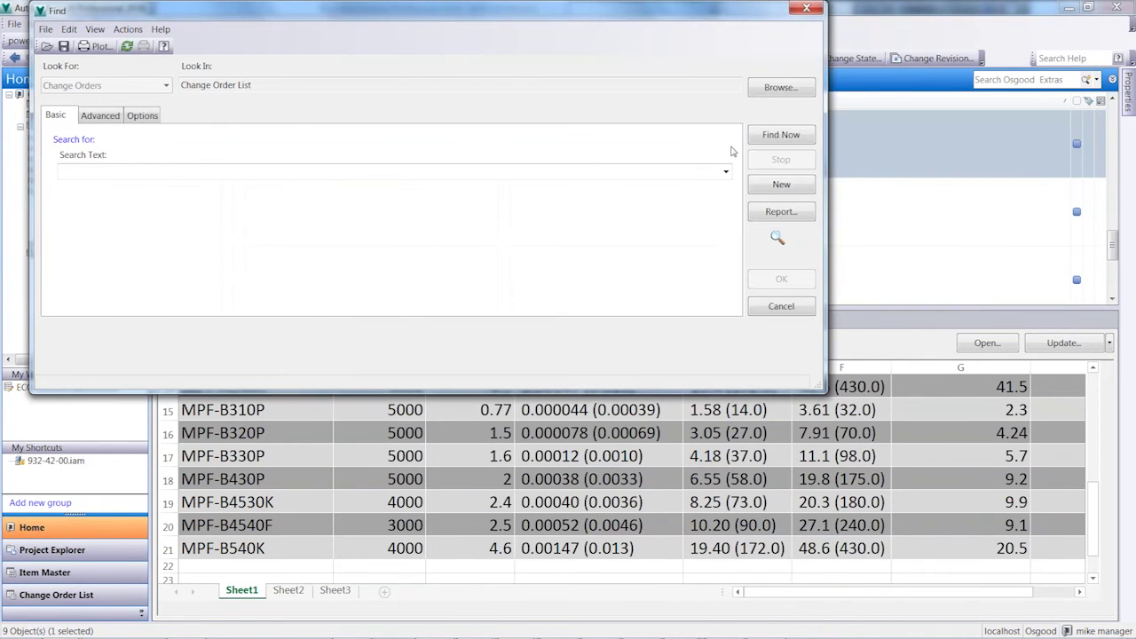
click(762, 138)
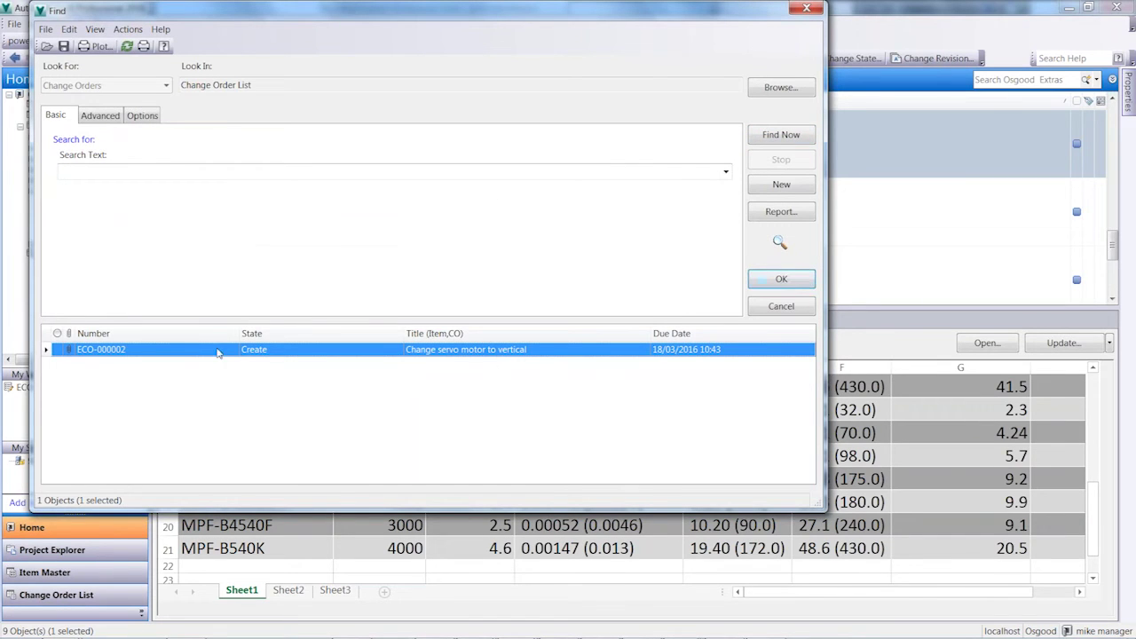
click(766, 283)
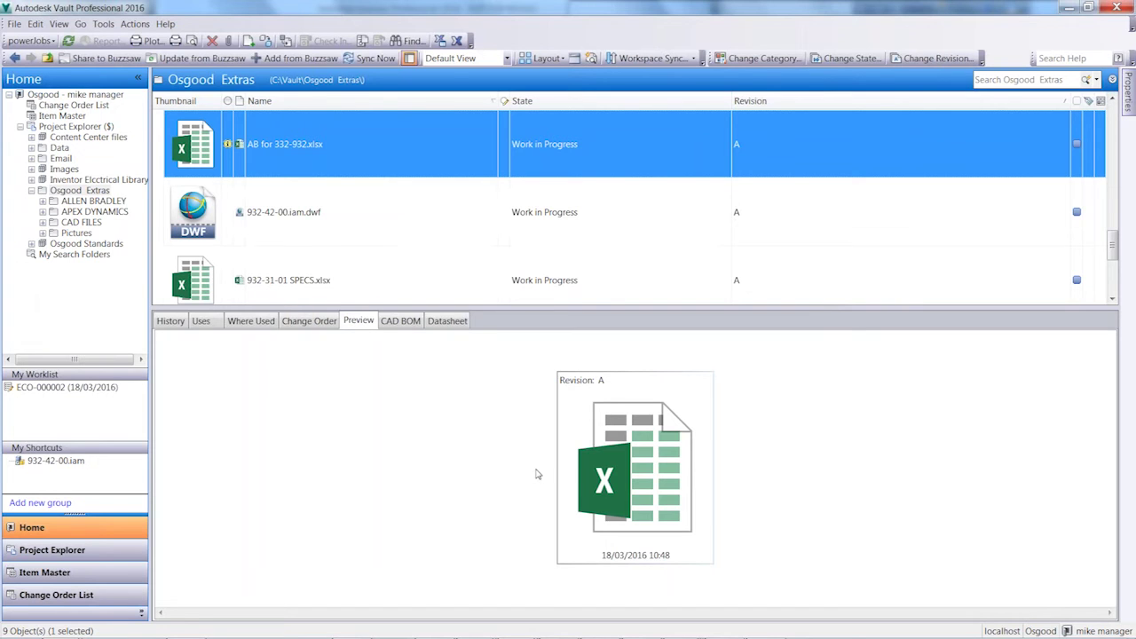
click(323, 326)
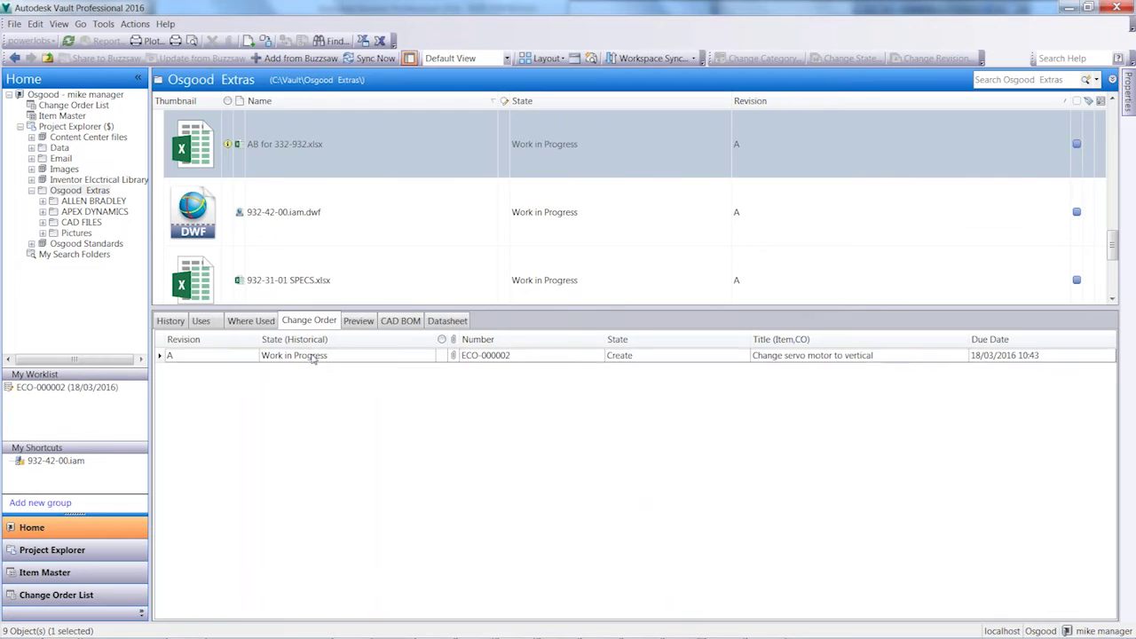
click(319, 357)
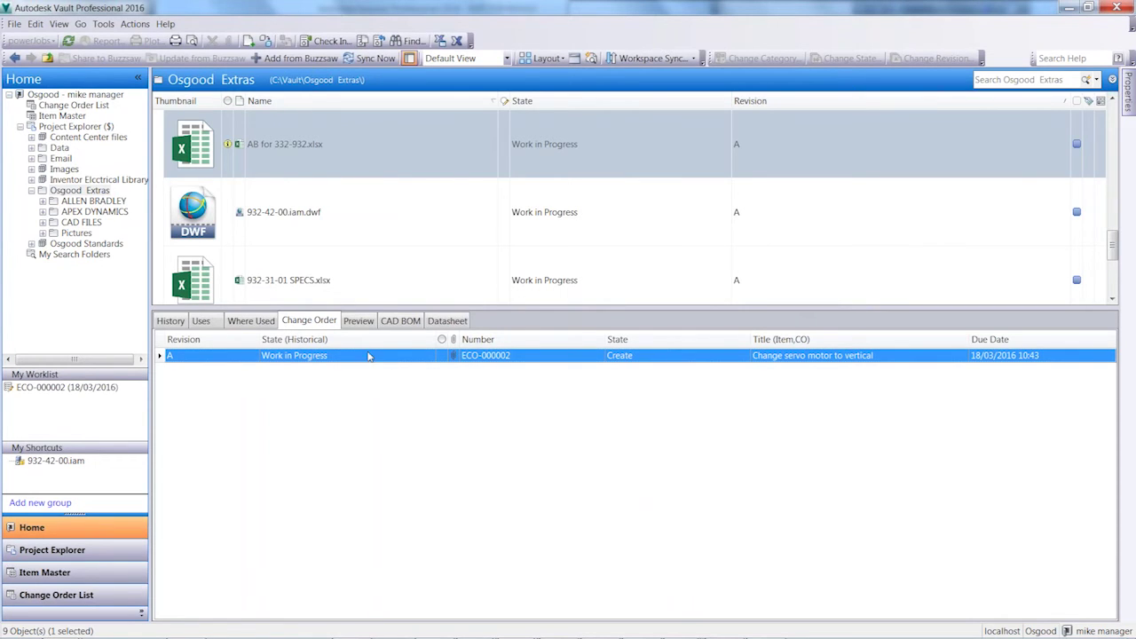
Open the servo motor change order from the worklist and view its routing participants and roles.
click(66, 388)
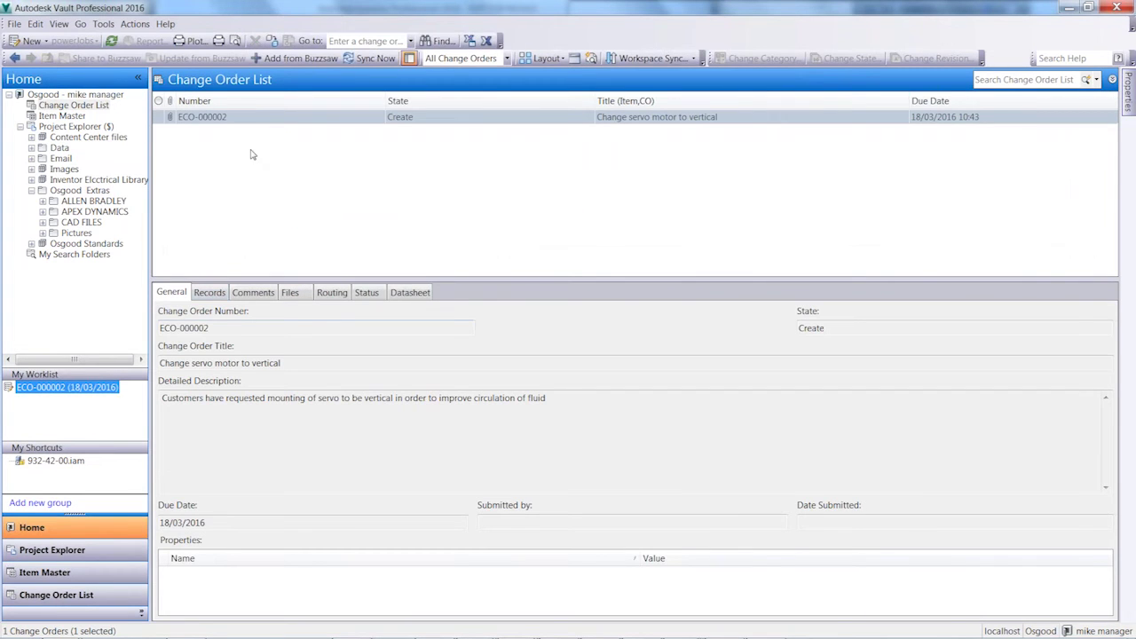
right_click(250, 124)
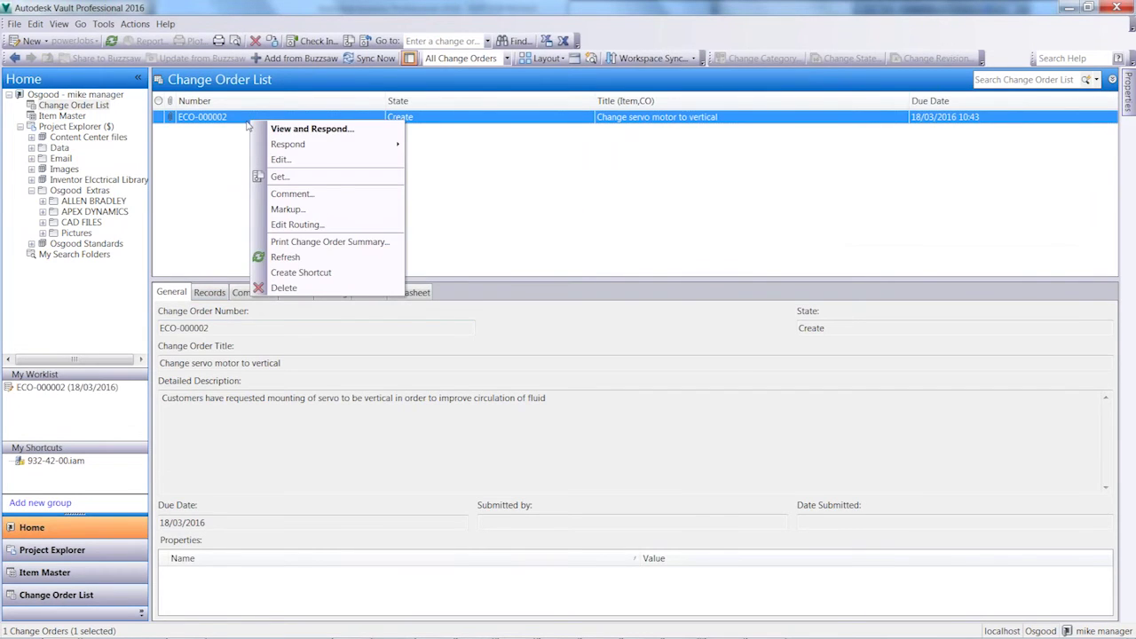
click(220, 124)
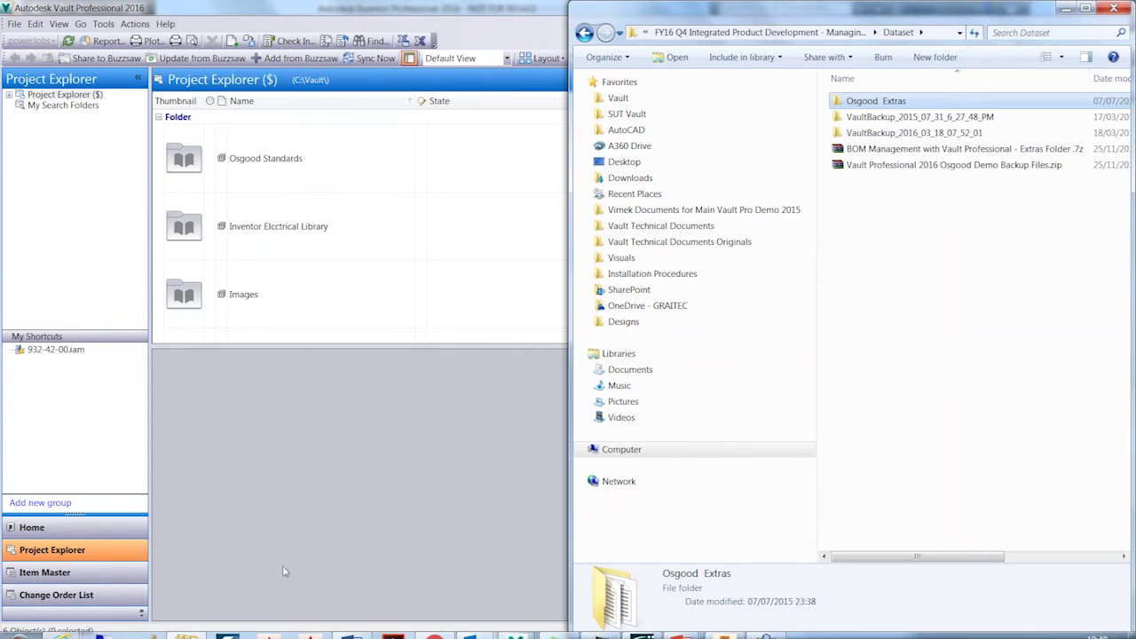
click(515, 626)
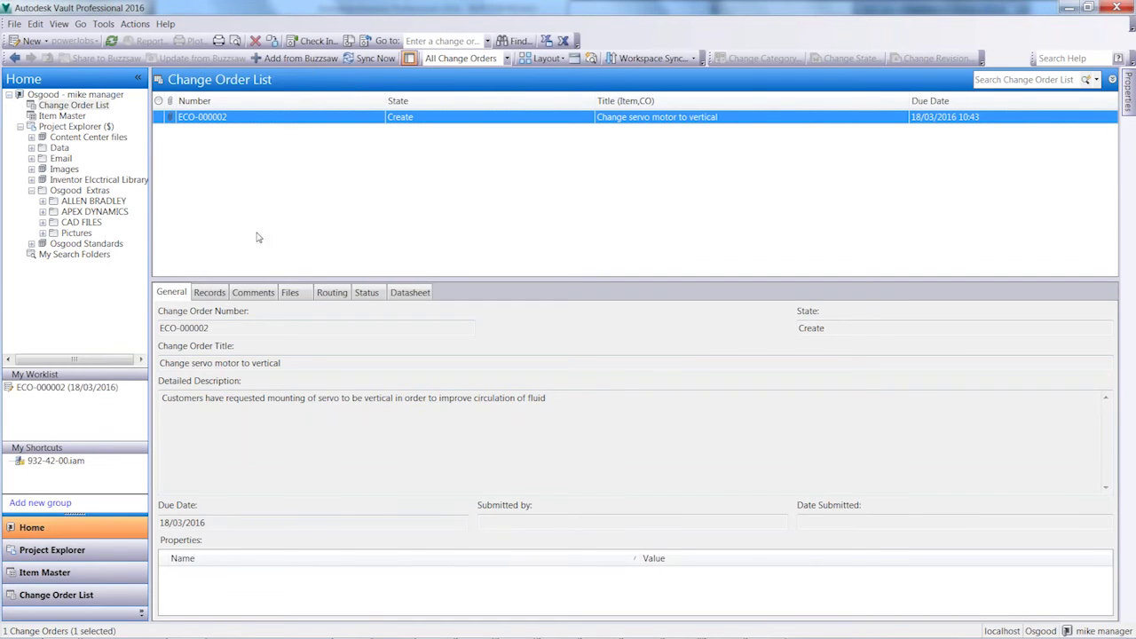
drag(333, 280, 332, 204)
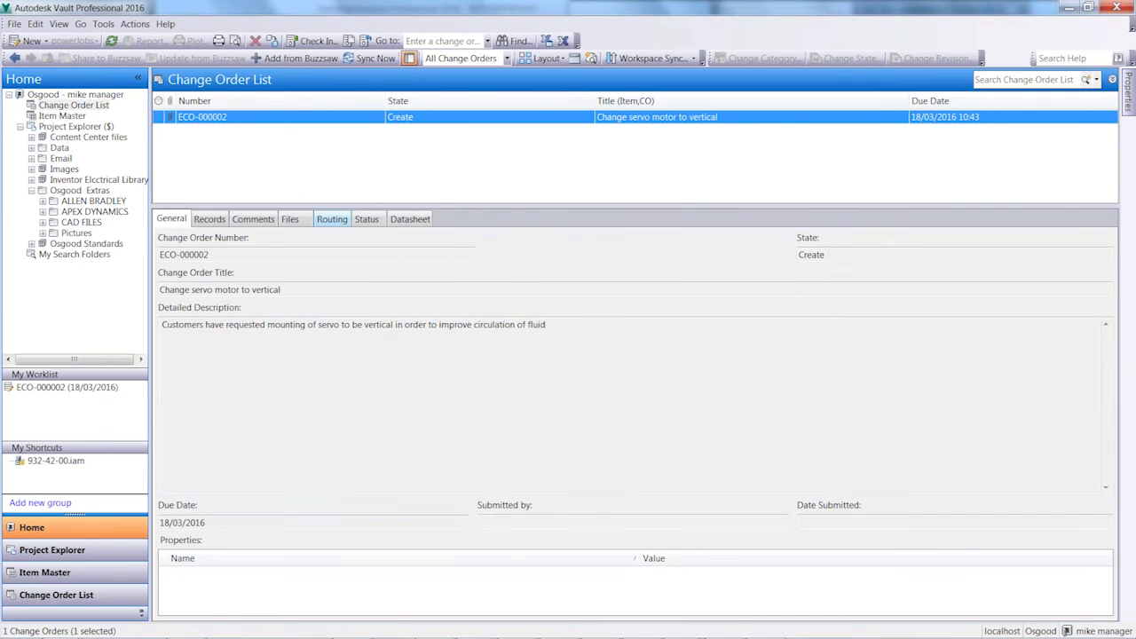
click(333, 220)
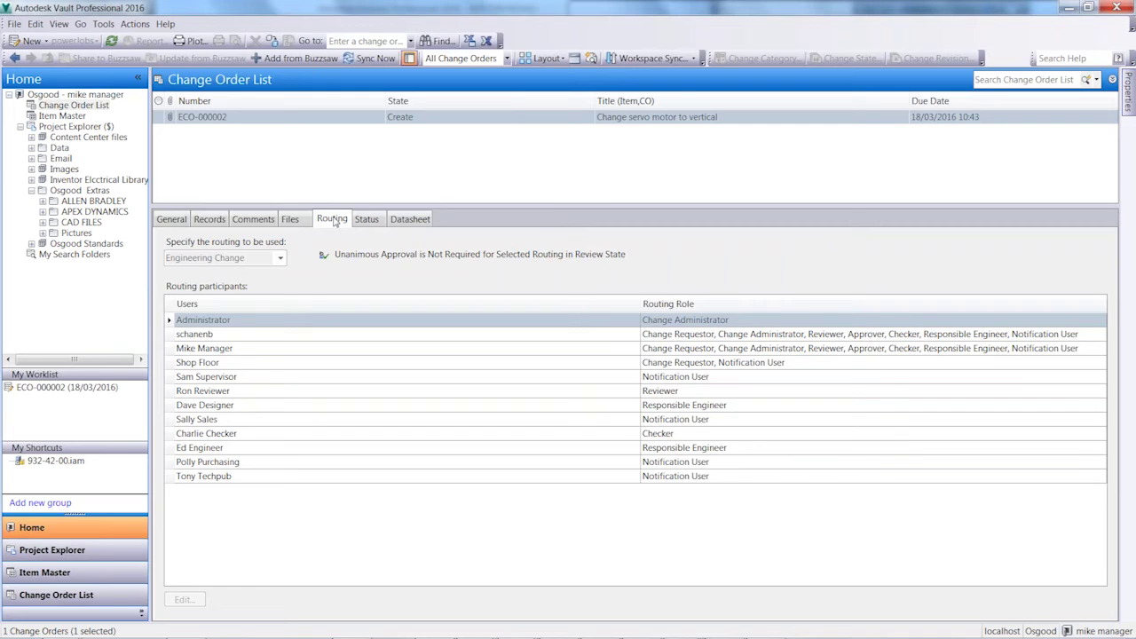
Show the servo motor change order's workflow status diagram and submit the order from Create to Open without adding a comment.
click(366, 220)
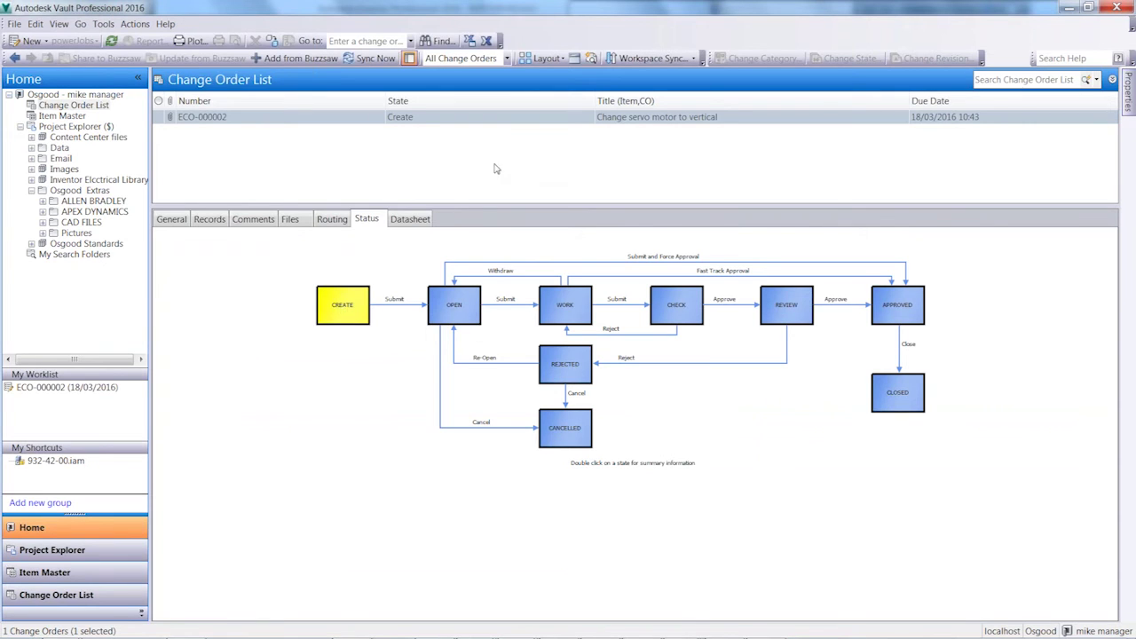
right_click(313, 116)
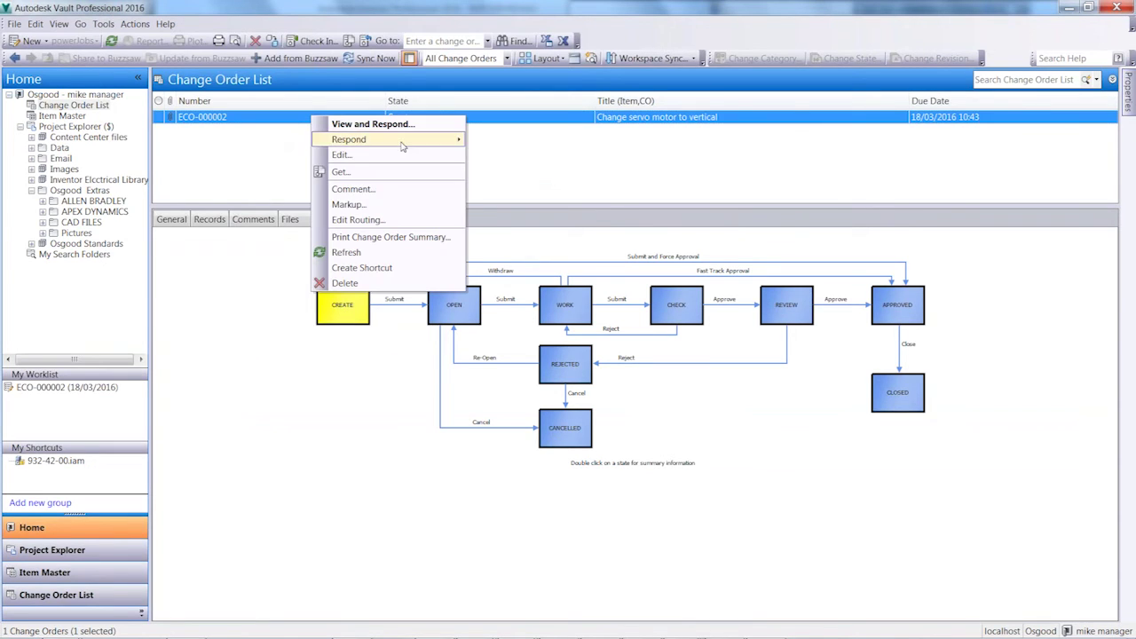
mouse_move(408, 140)
click(497, 158)
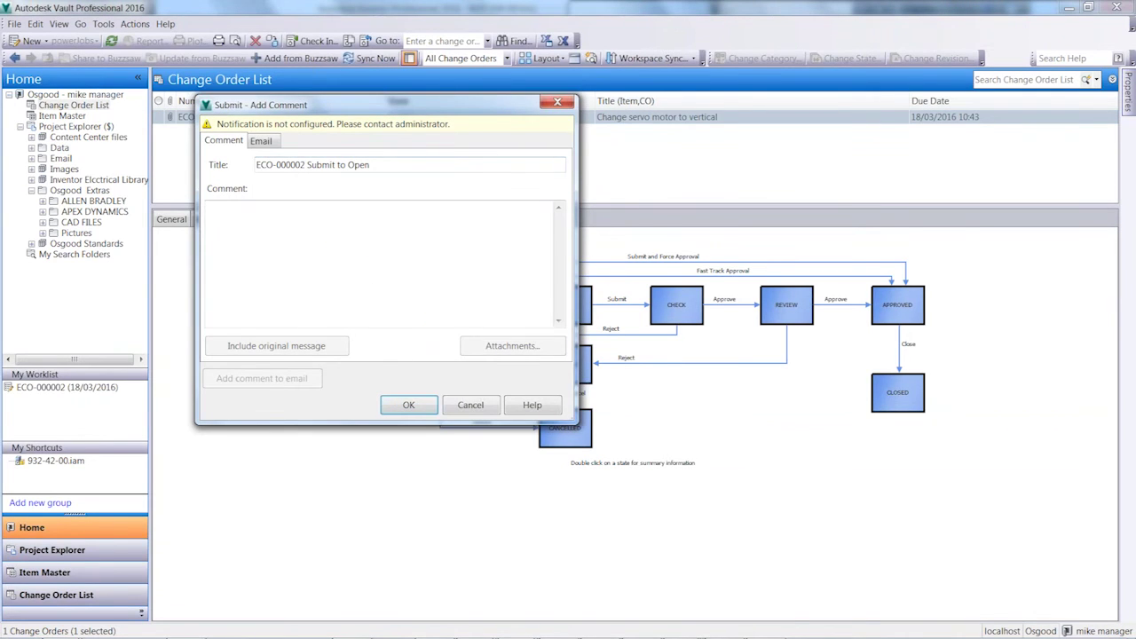
drag(380, 108, 455, 122)
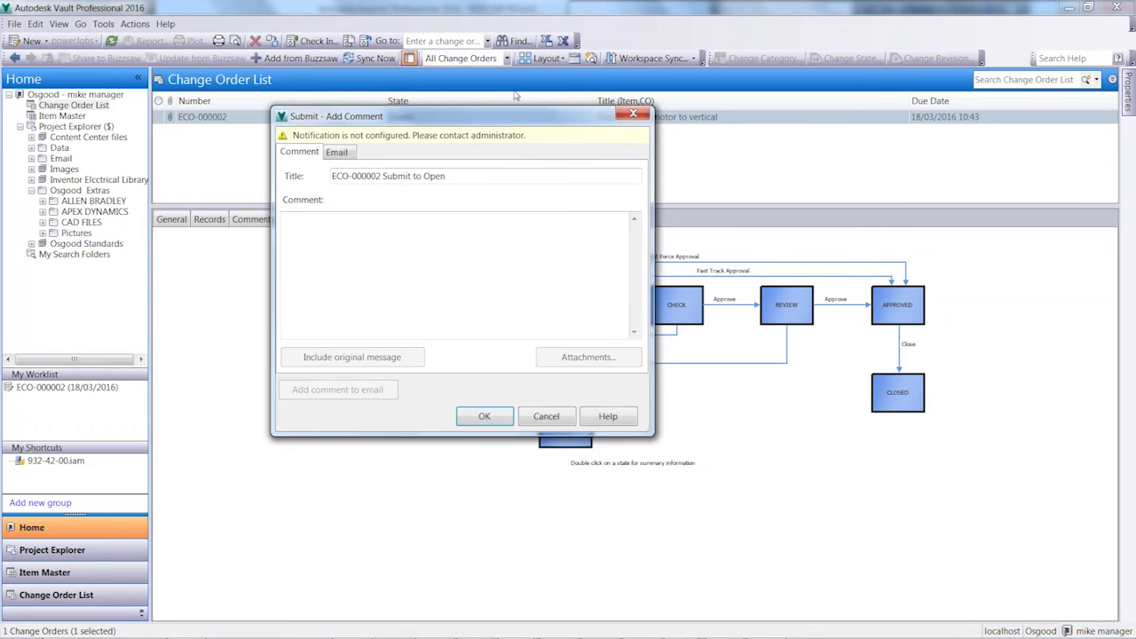
drag(463, 122, 839, 145)
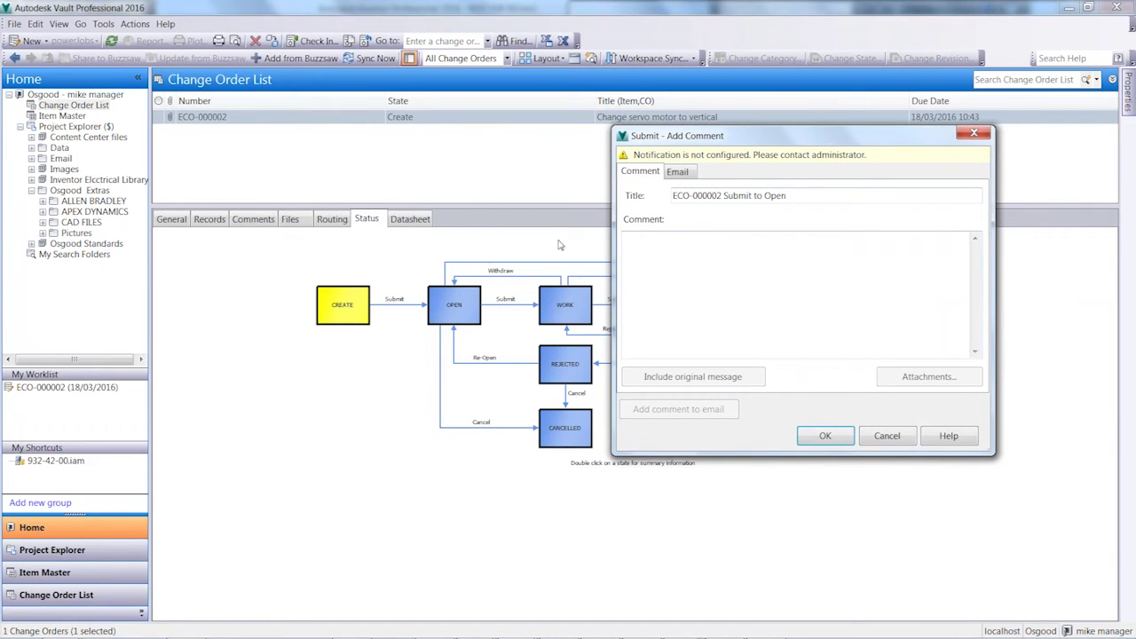
drag(727, 136, 690, 137)
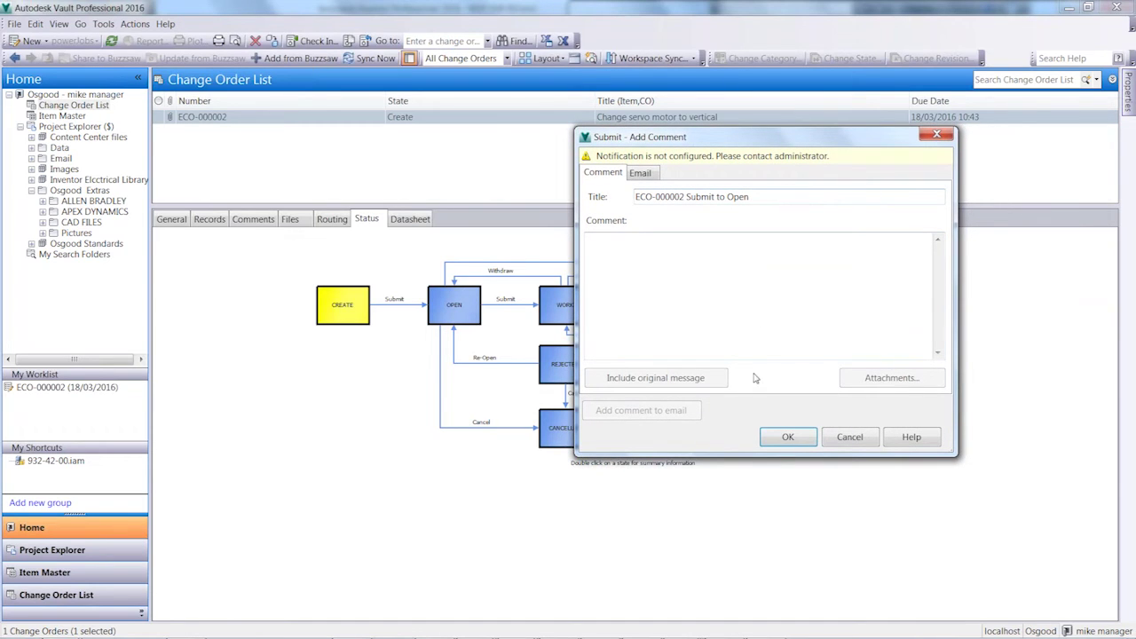
click(798, 436)
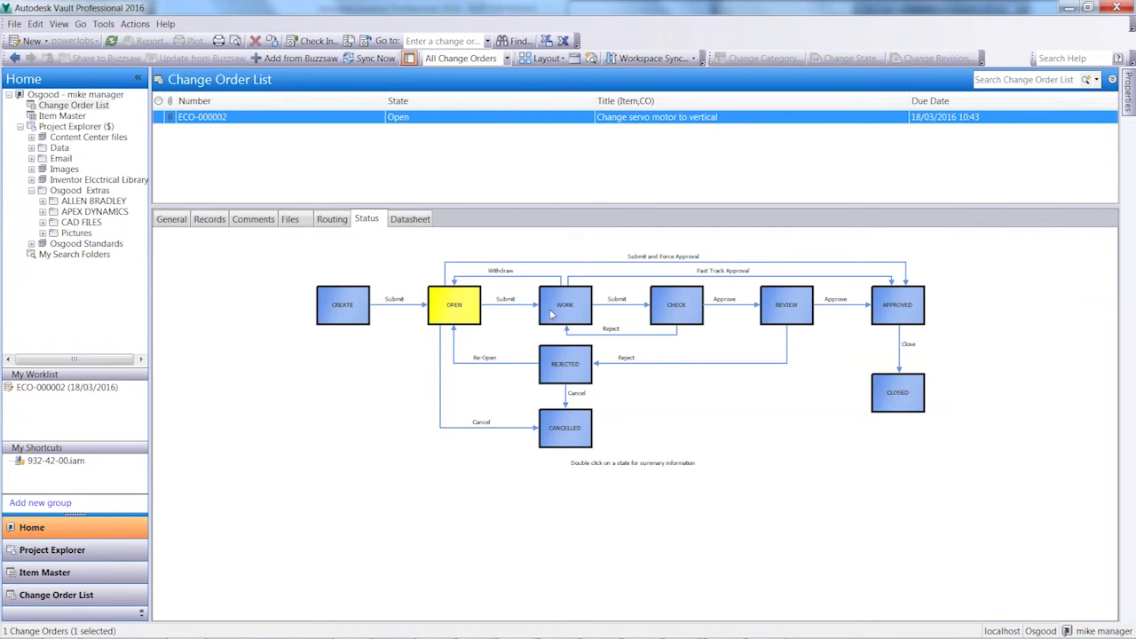
Submit the servo motor change order from Open to Work, leaving the comment empty.
right_click(395, 120)
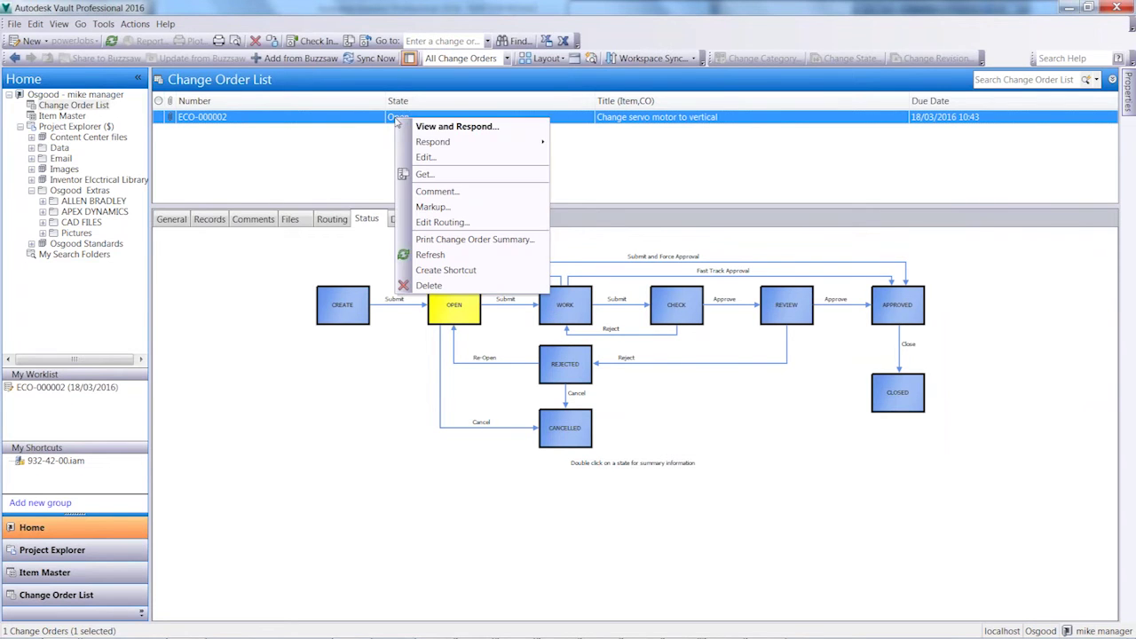
mouse_move(452, 144)
click(599, 162)
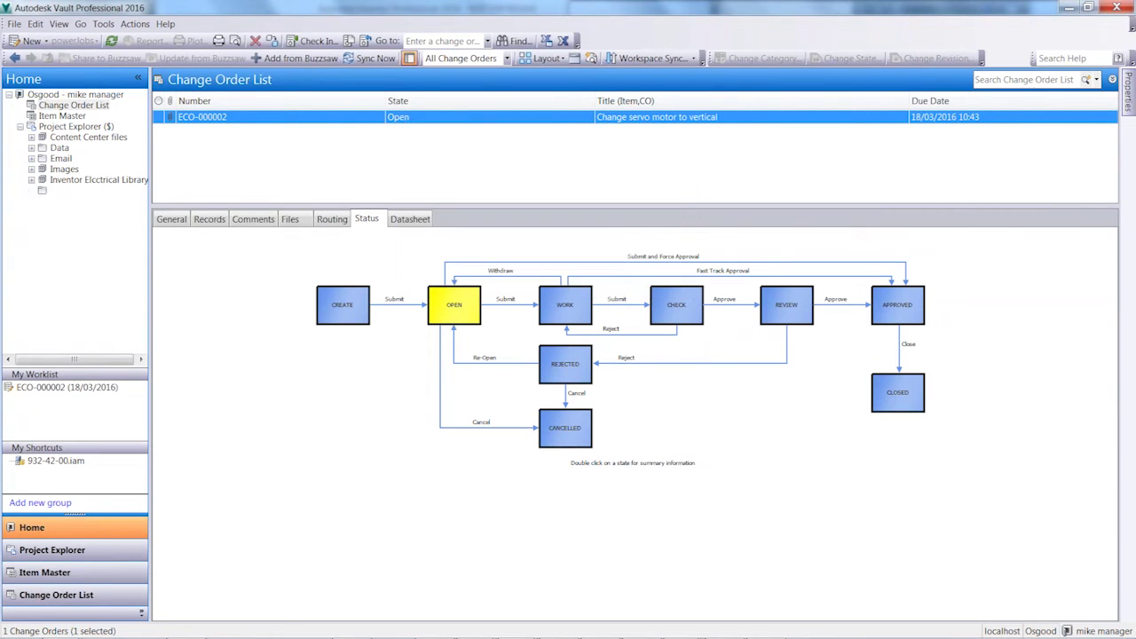
drag(652, 138, 627, 130)
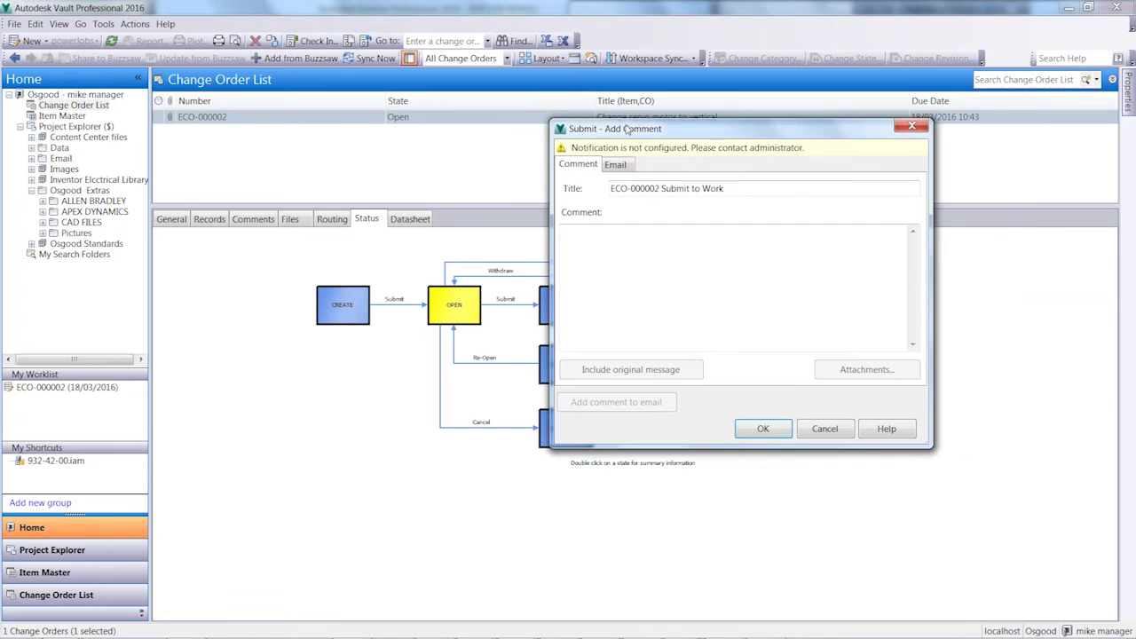
click(762, 428)
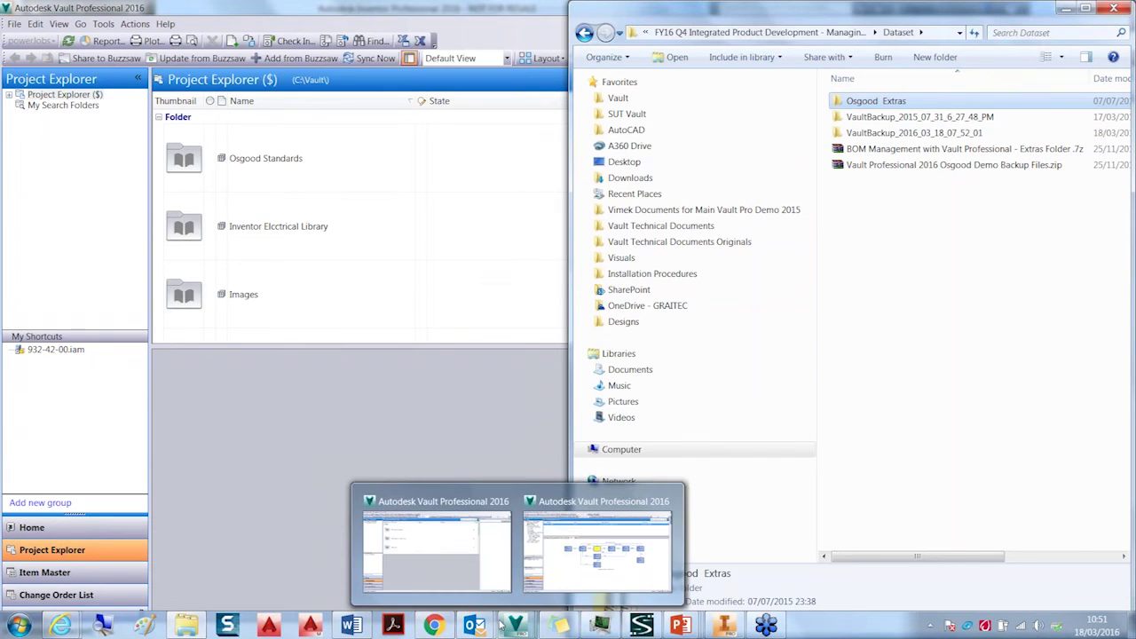
Switch to the running PowerPoint slide show at the Engineering Manager slide.
mouse_move(681, 626)
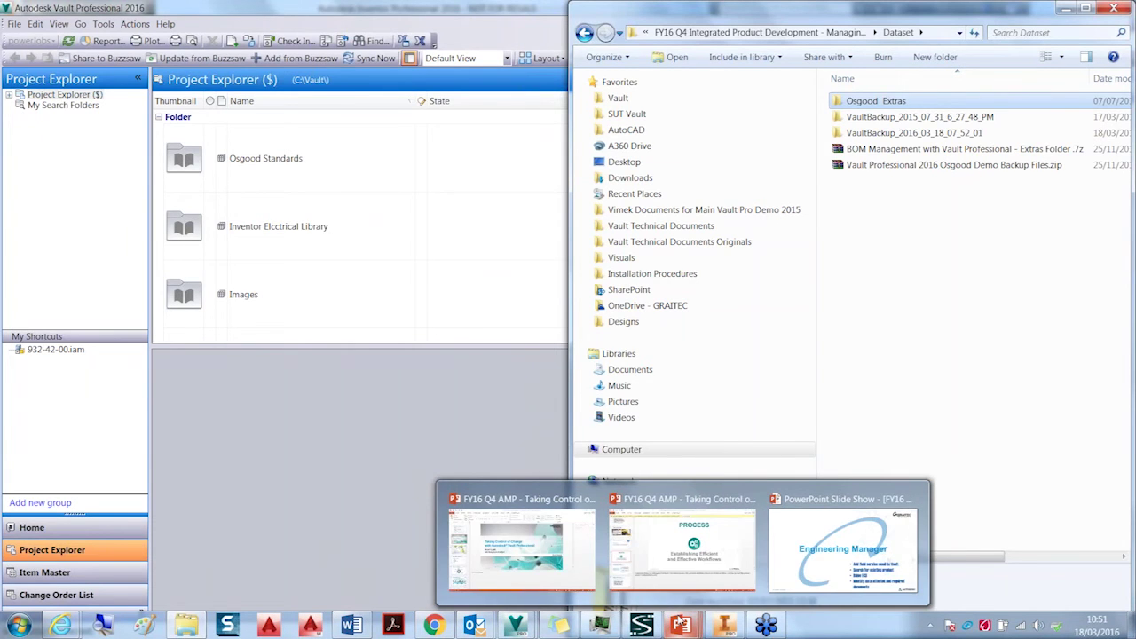
click(842, 546)
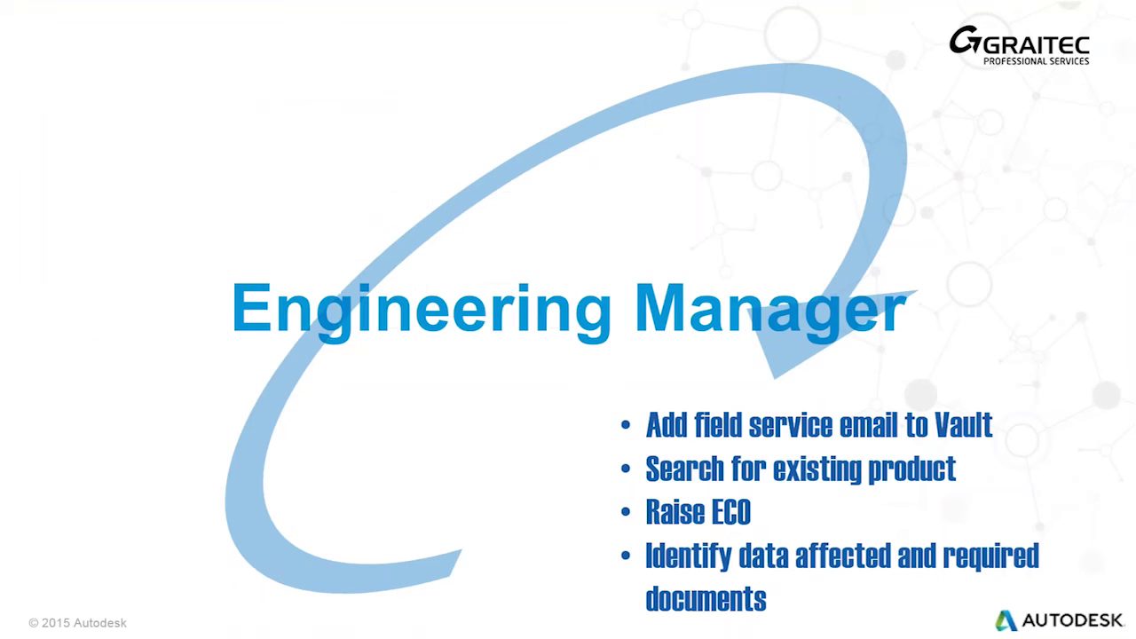
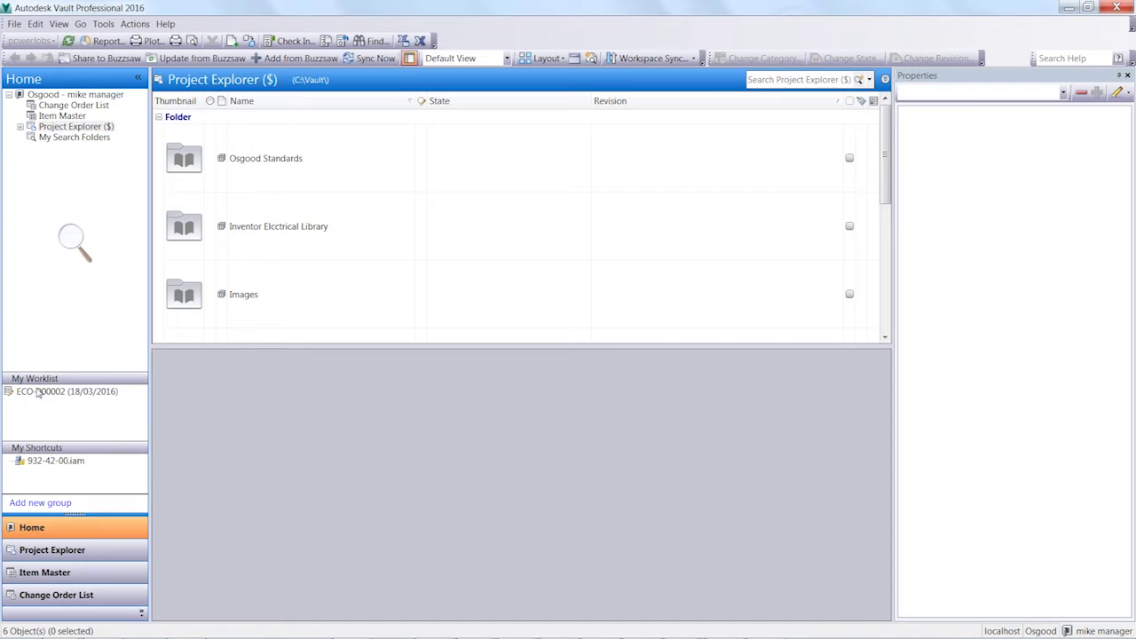
Open the "Change servo motor to vertical" change order from the worklist and read its detailed description.
click(43, 394)
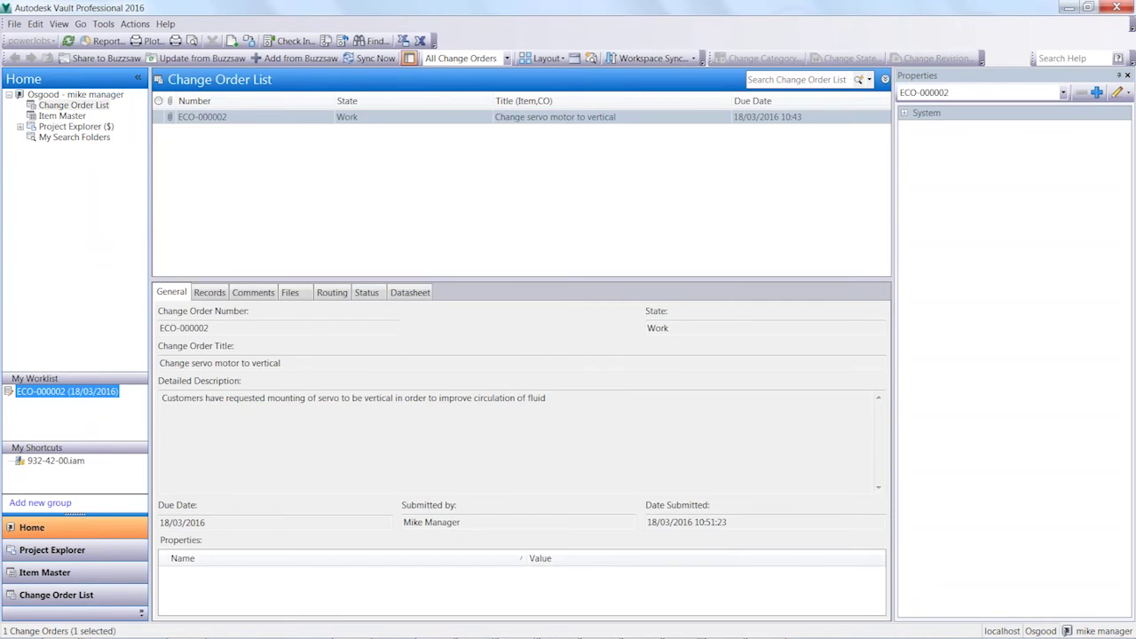
click(203, 124)
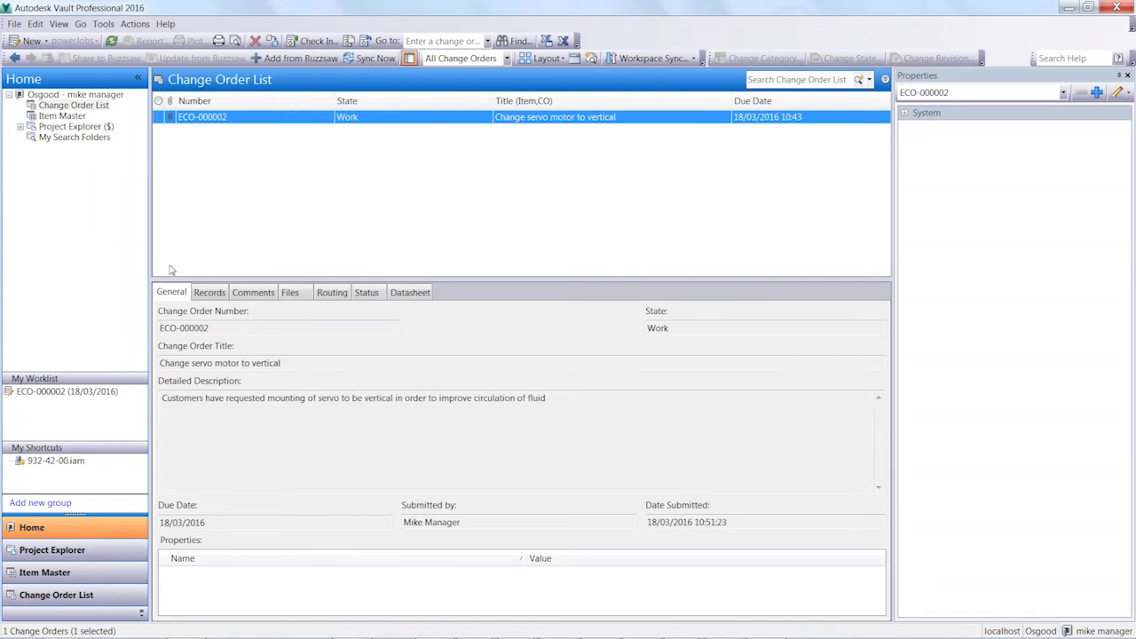
drag(169, 280, 169, 278)
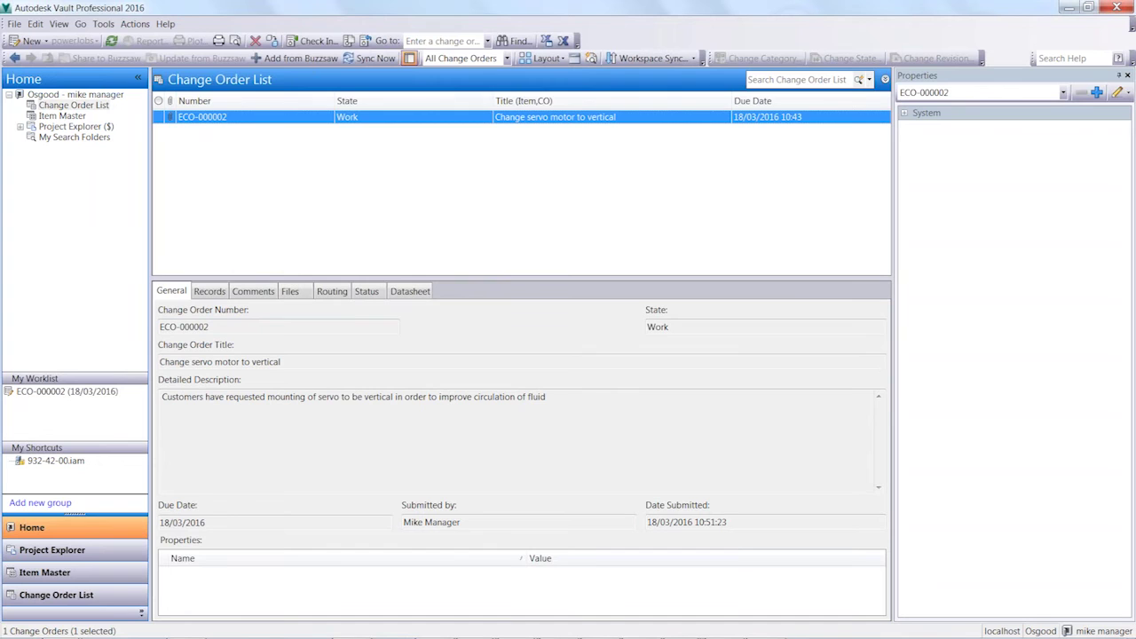
click(174, 291)
drag(591, 397, 160, 372)
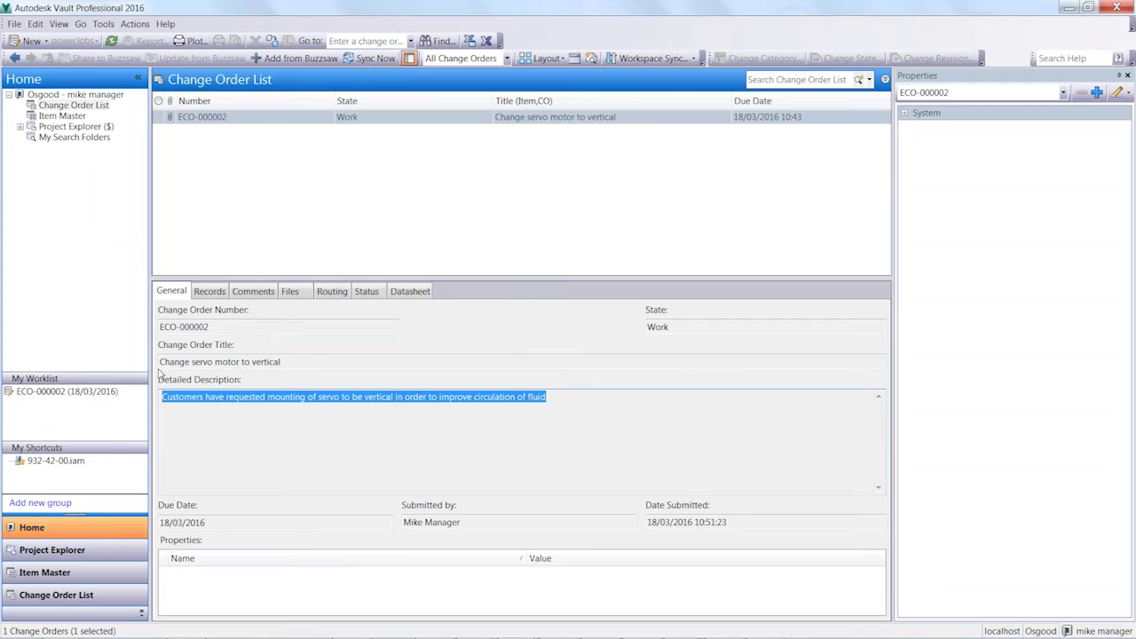
Review the change order's associated records, the 932-42-00.iam assembly and the AB for 332-932.xlsx spreadsheet.
click(210, 293)
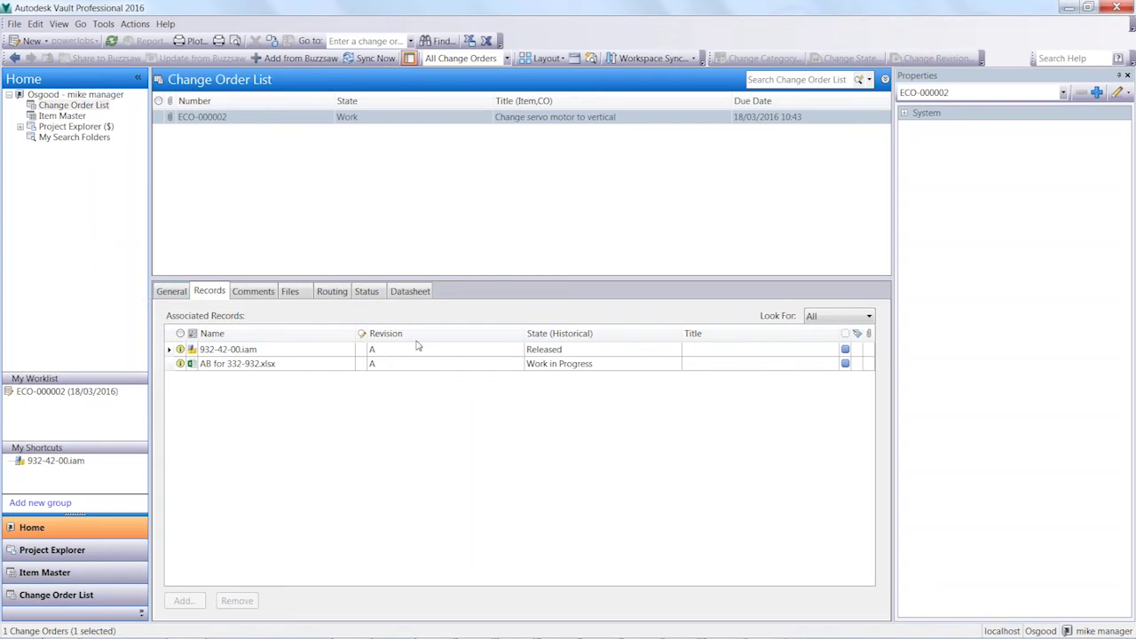
click(221, 353)
click(229, 365)
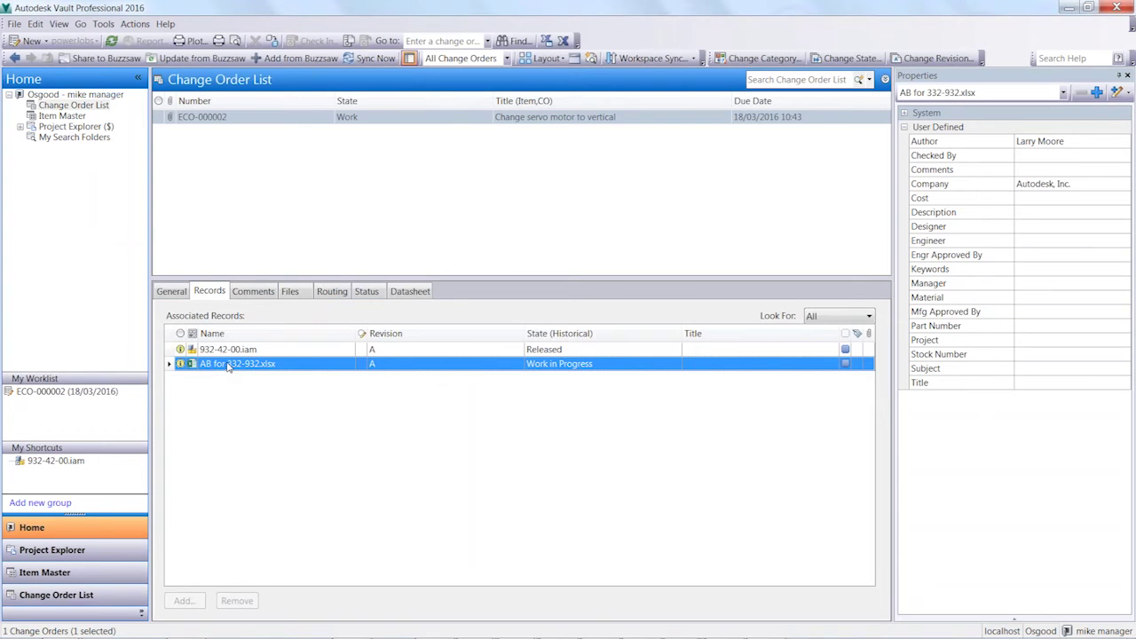
Check the change order's Submit to Open and Submit to Work comments.
click(273, 291)
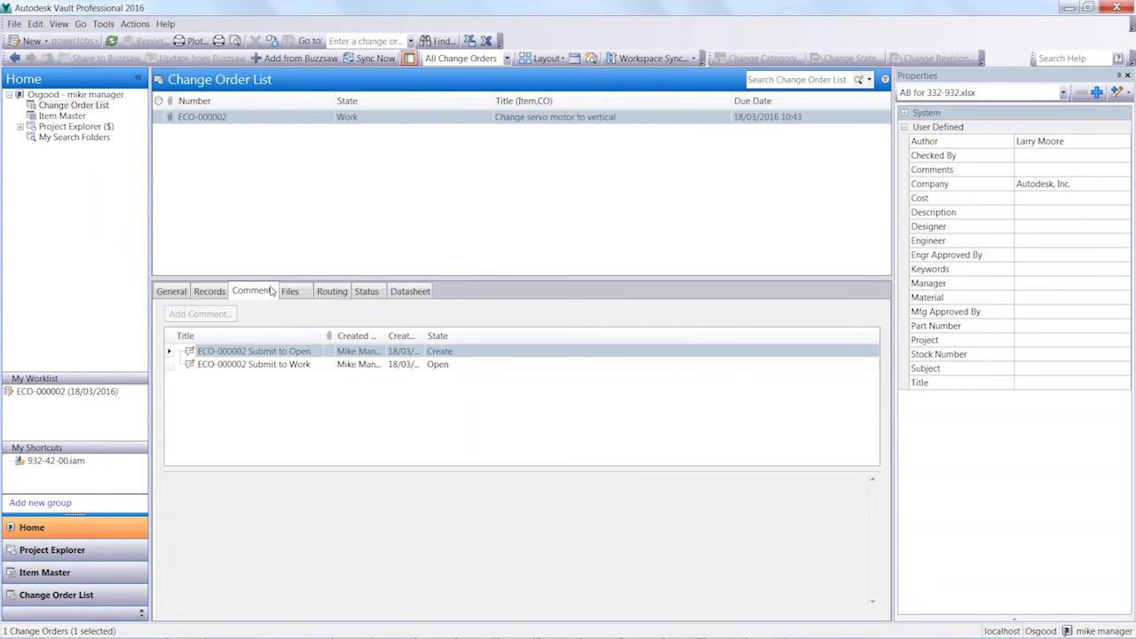
click(270, 352)
click(271, 365)
click(256, 355)
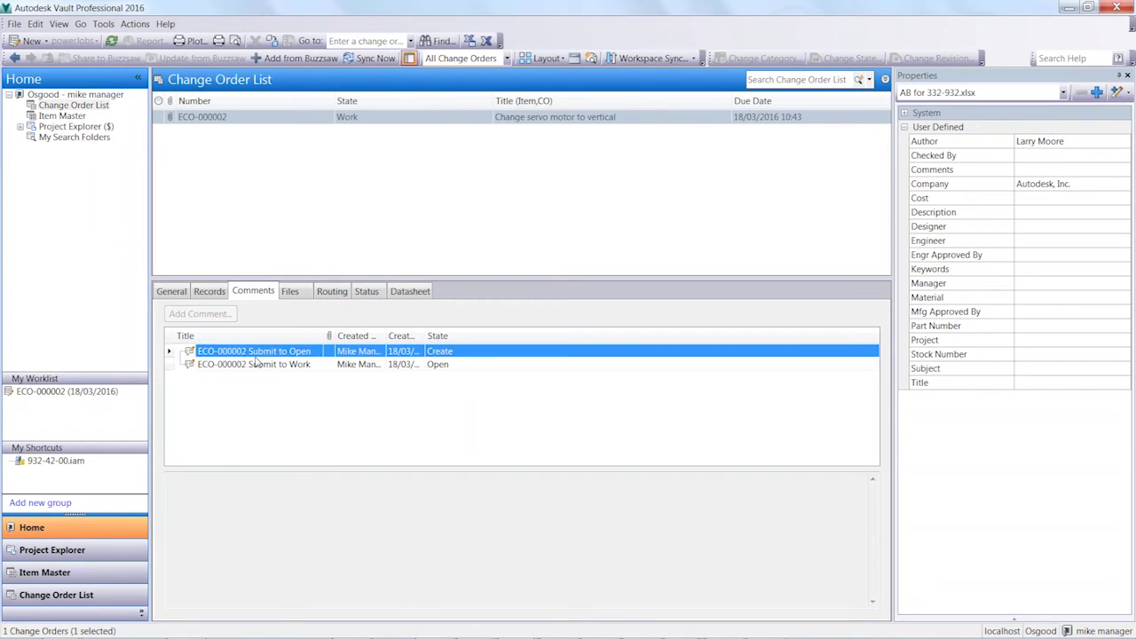
click(304, 366)
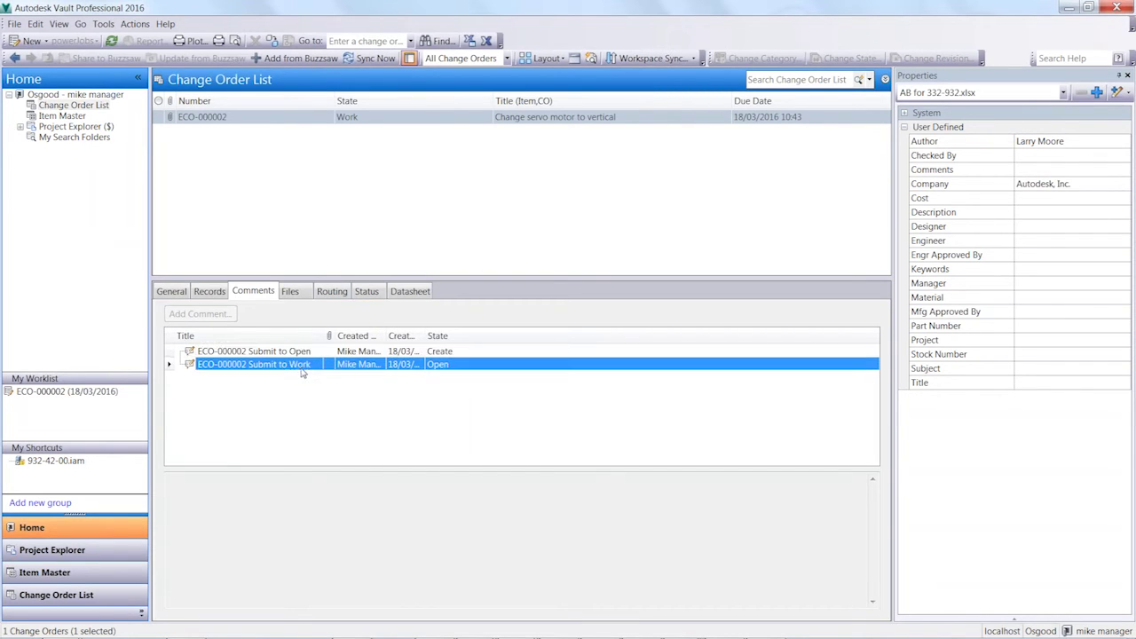
Preview the 932-42-00.iam assembly in 3D from the change order's attached files.
click(293, 294)
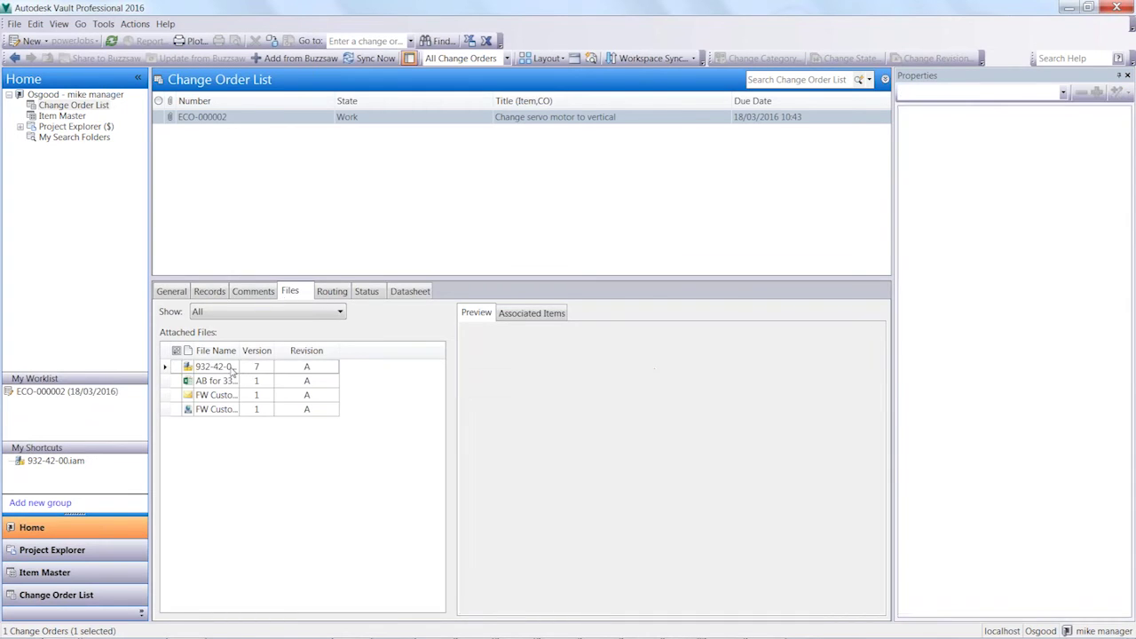
click(230, 367)
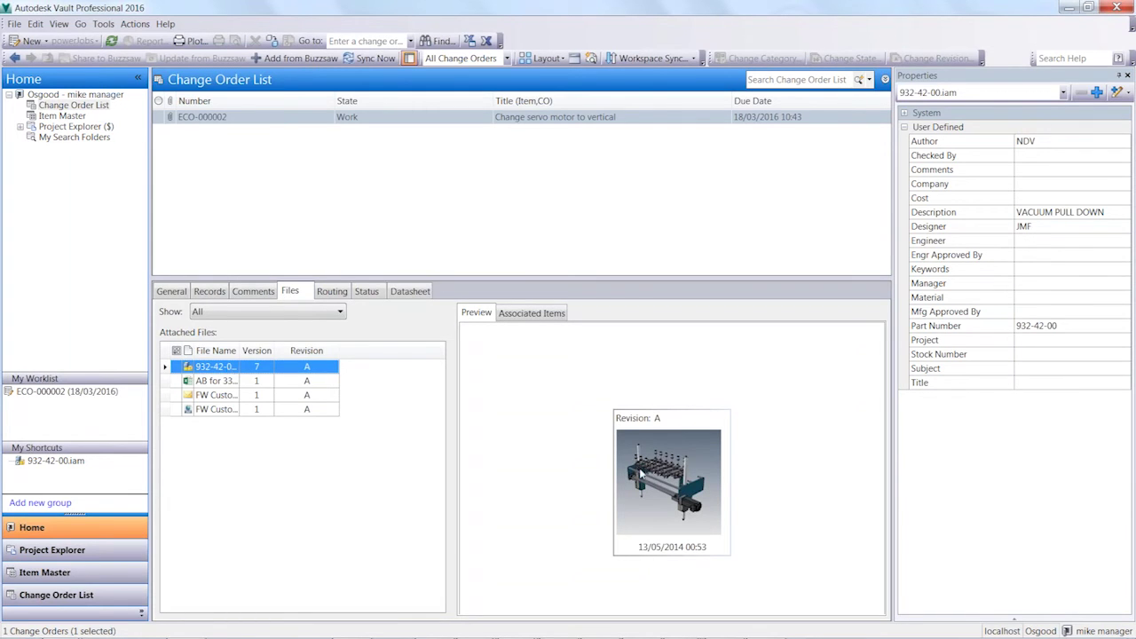
click(660, 457)
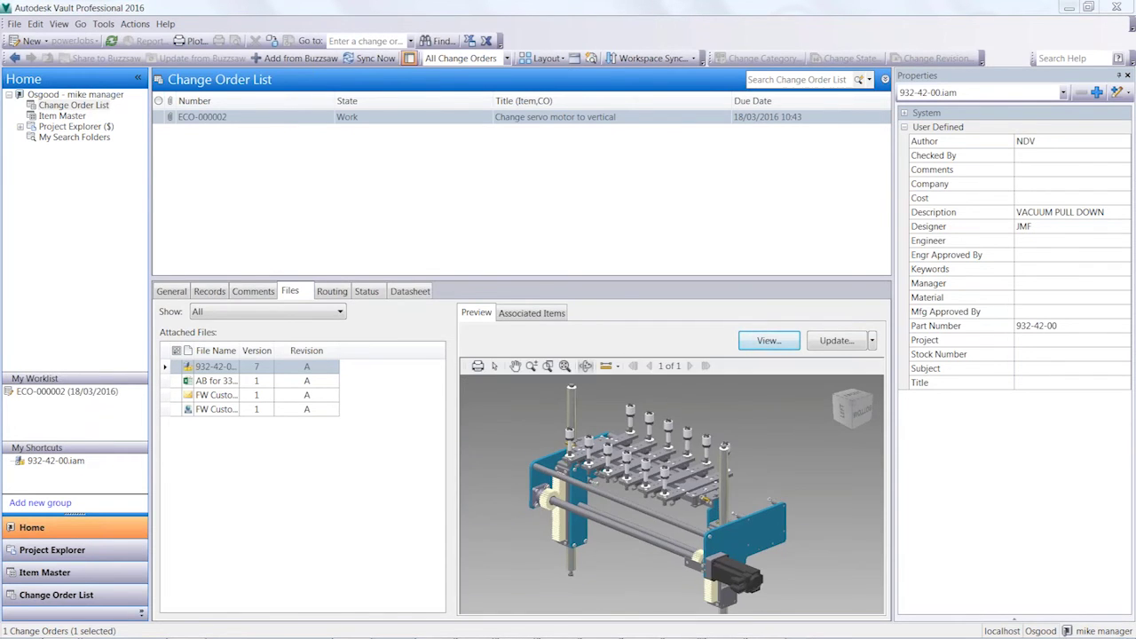
Preview the attached customer request e-mail, the marked-up design file and the AB for 332-932.xlsx spreadsheet.
click(213, 395)
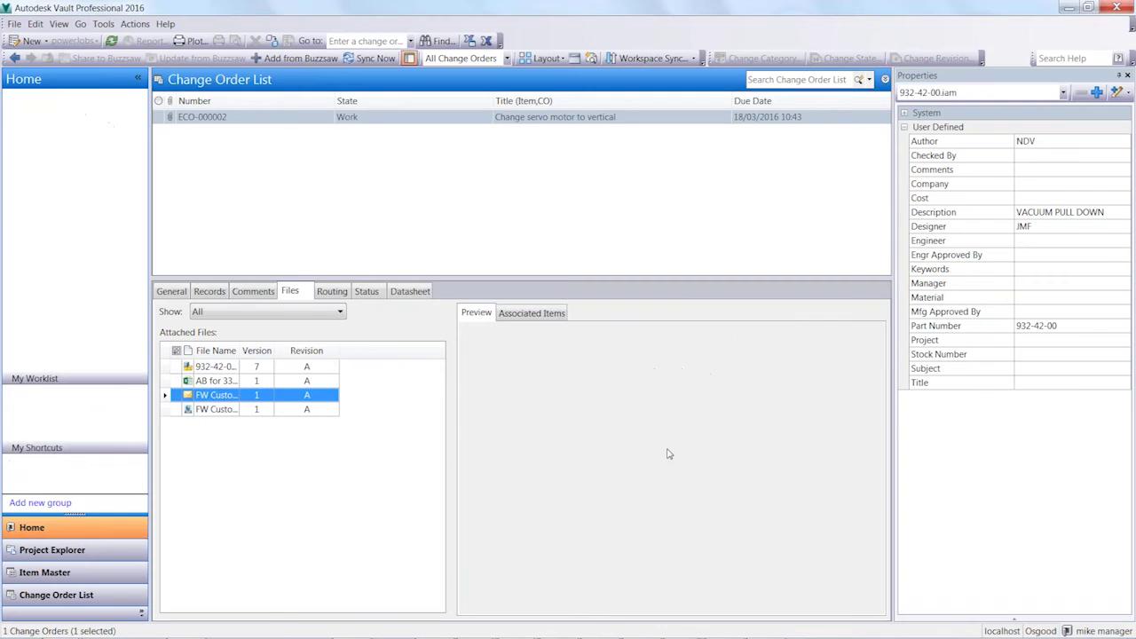
mouse_move(876, 504)
mouse_down()
mouse_move(876, 577)
mouse_move(875, 503)
mouse_up()
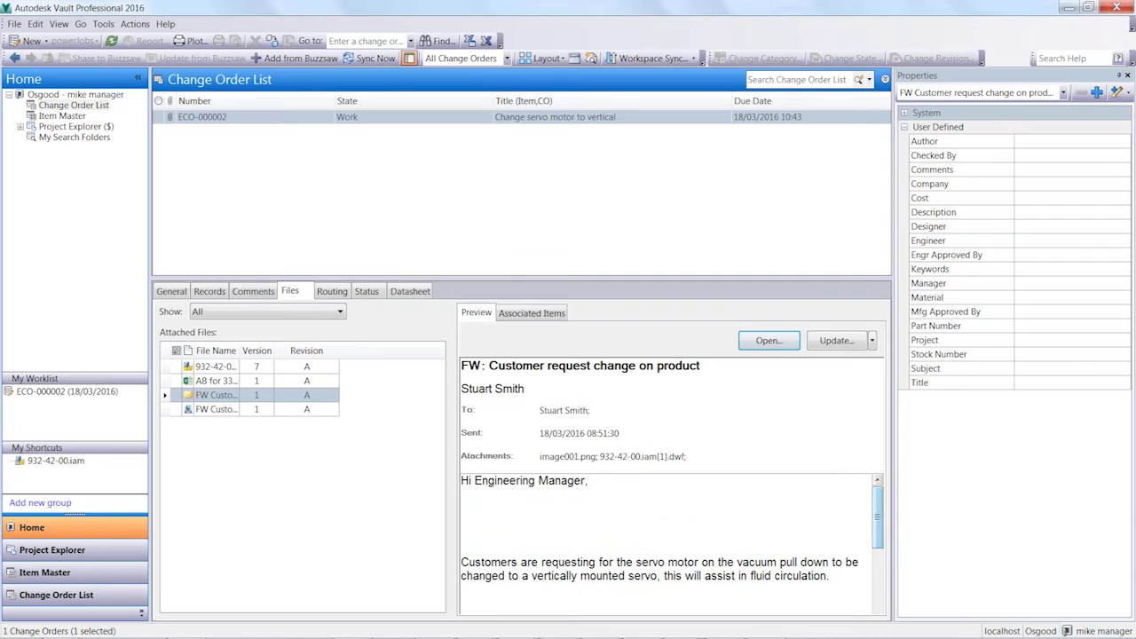
click(213, 409)
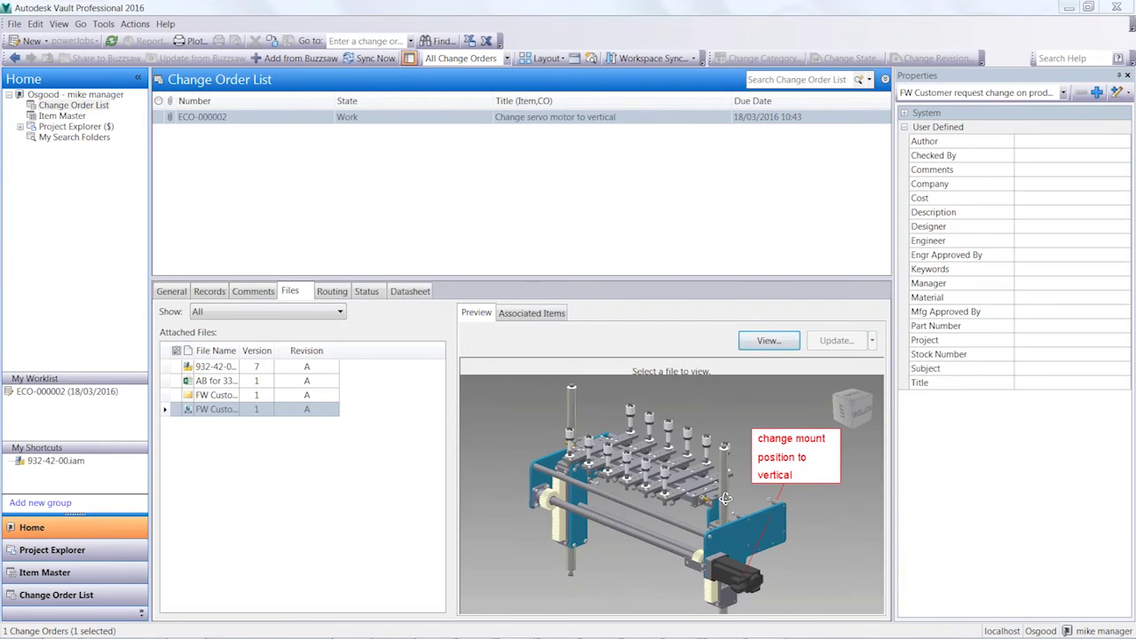
click(218, 381)
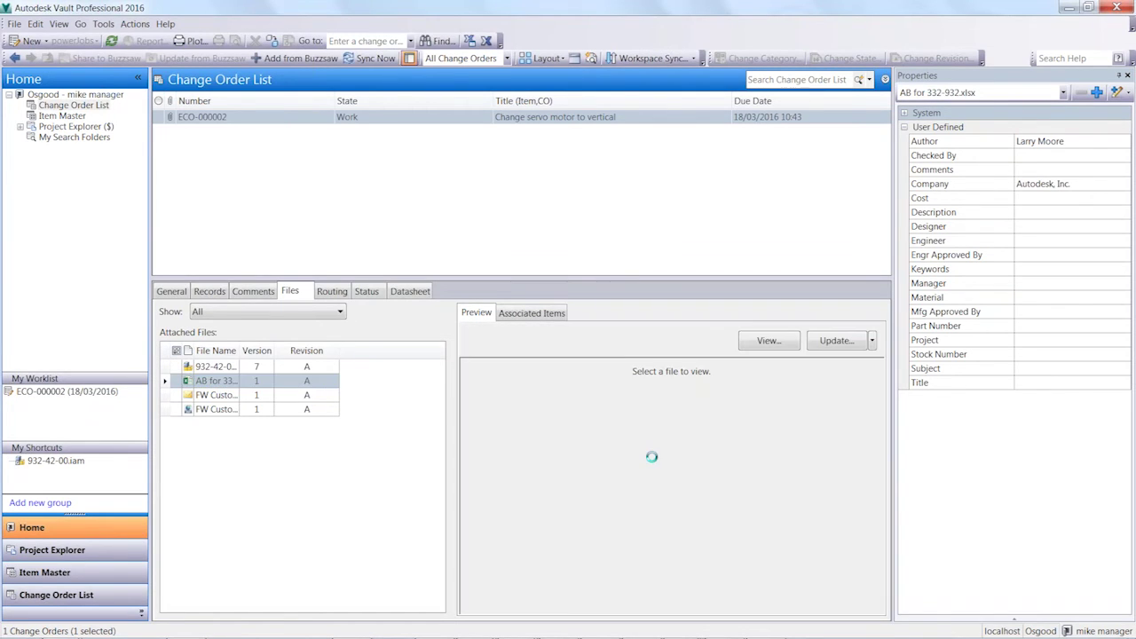
drag(872, 438, 869, 604)
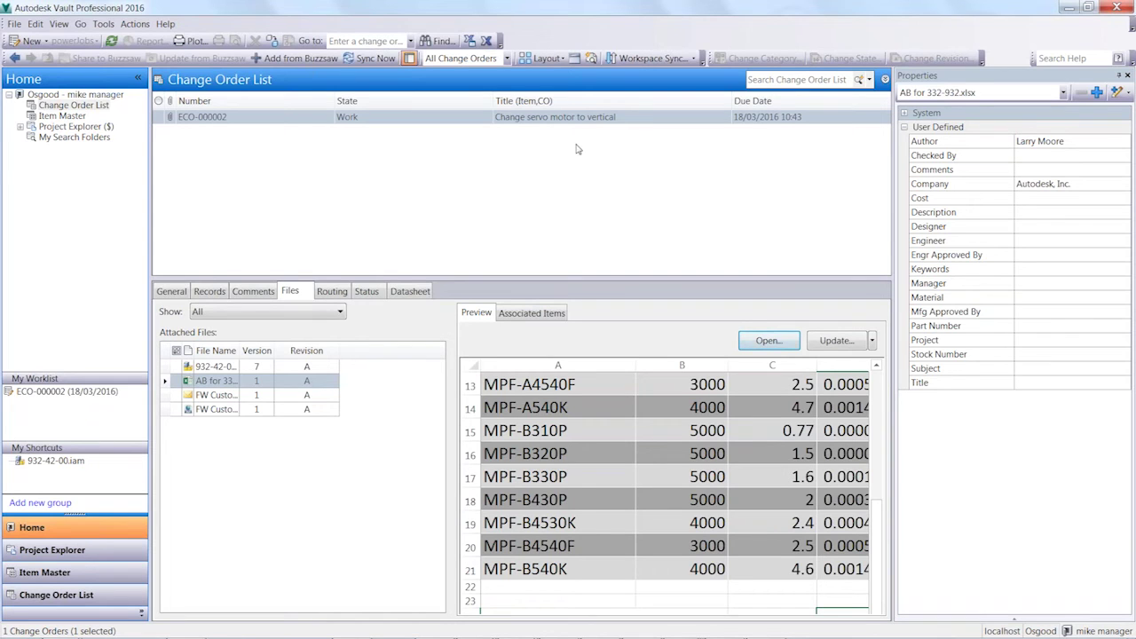
Go to the vault folder of the attached 932-42-00.iam assembly.
click(215, 366)
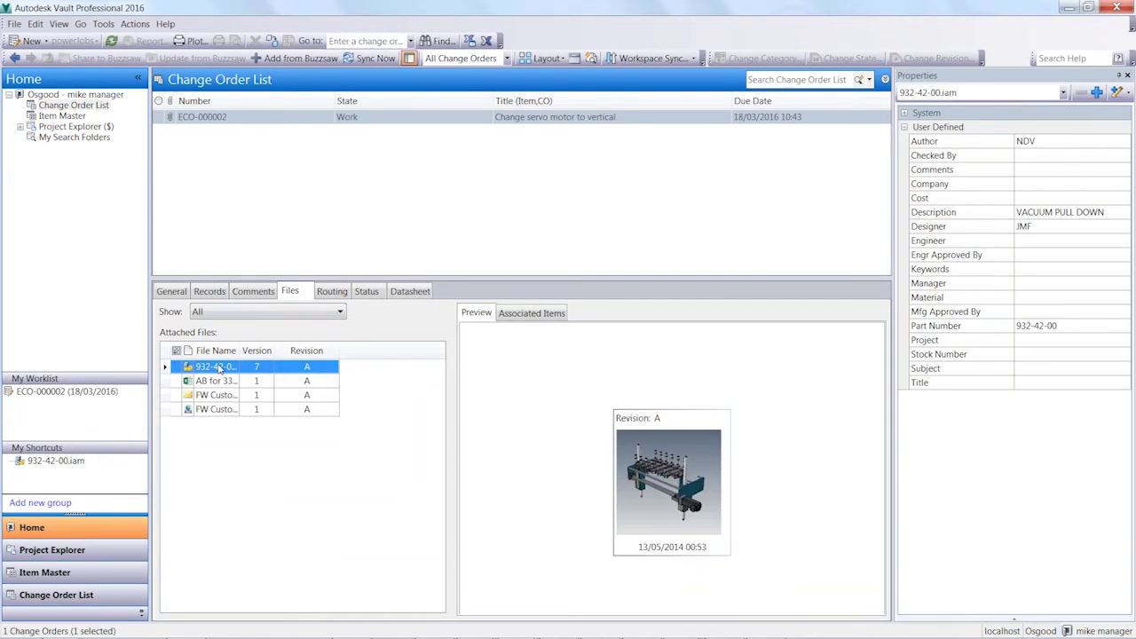
right_click(214, 376)
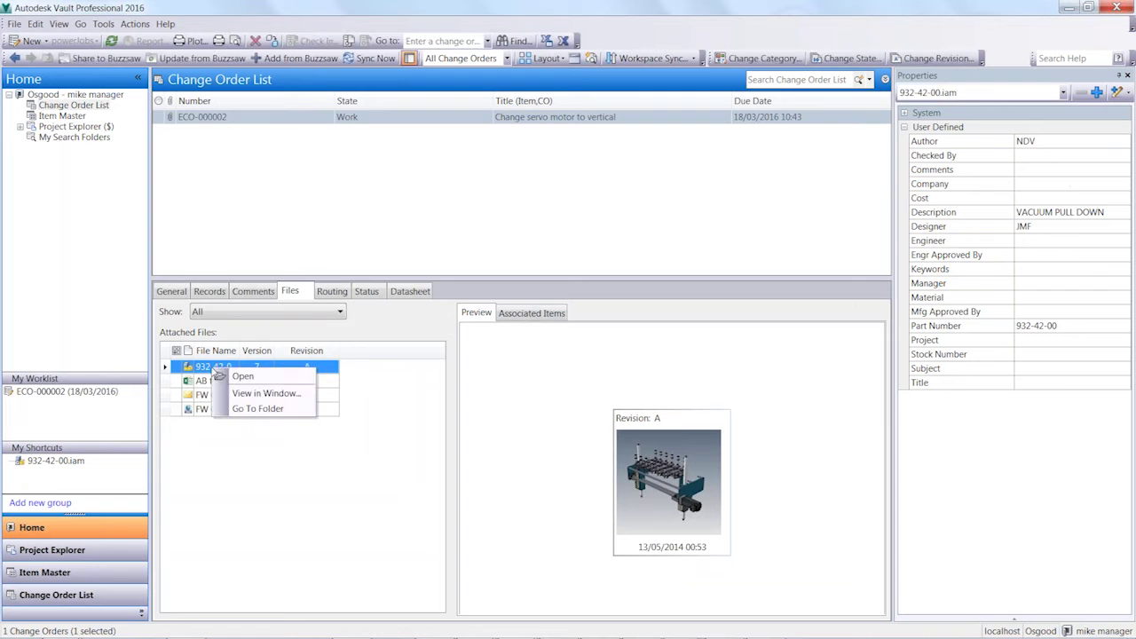
click(257, 408)
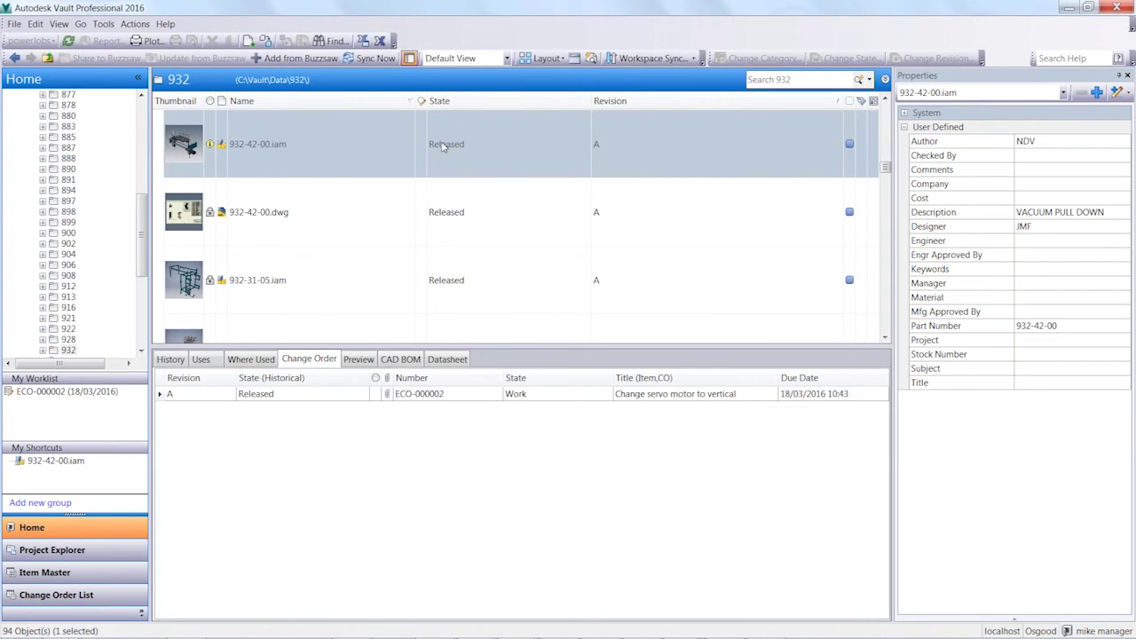
Change the lifecycle state of 932-42-00.iam and its drawing 932-42-00.dwg to Work in Progress.
right_click(307, 140)
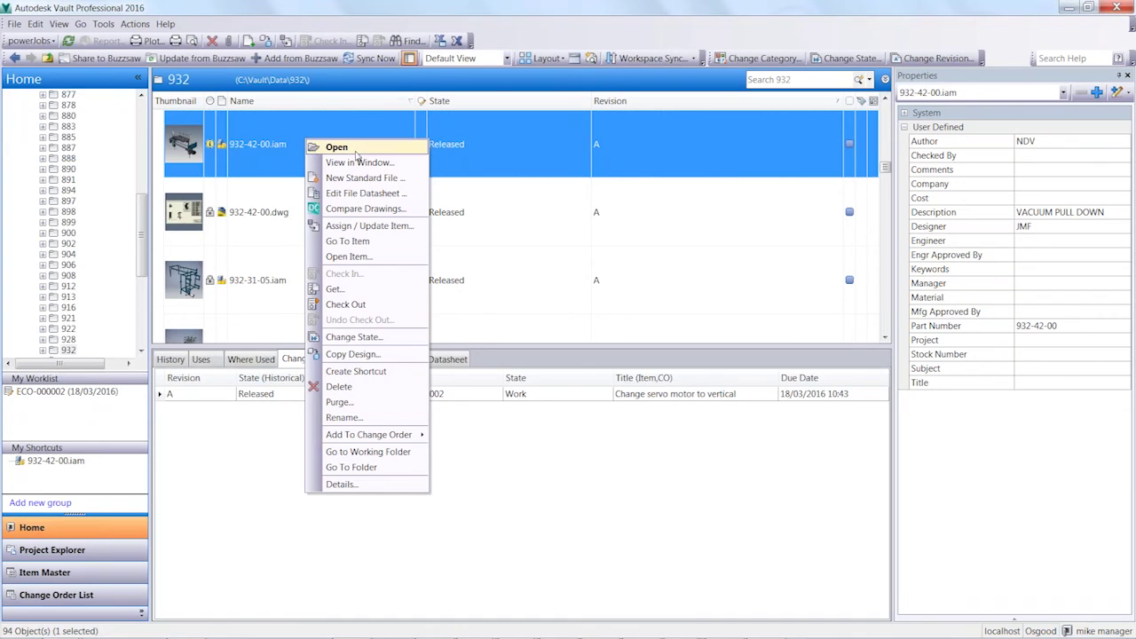
click(355, 336)
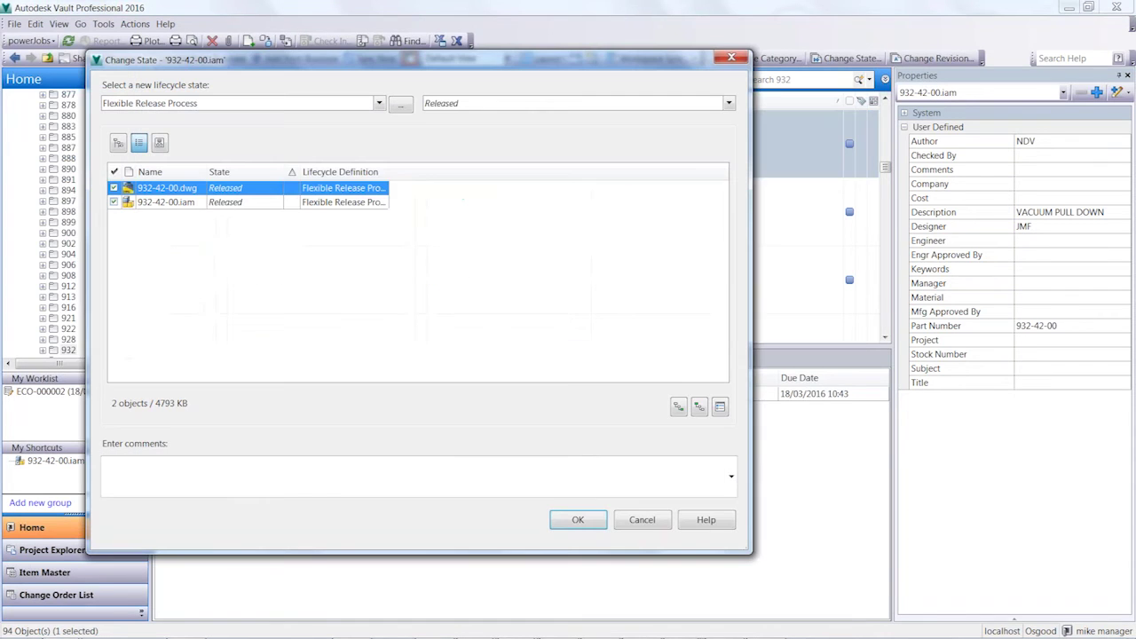
click(444, 105)
click(448, 119)
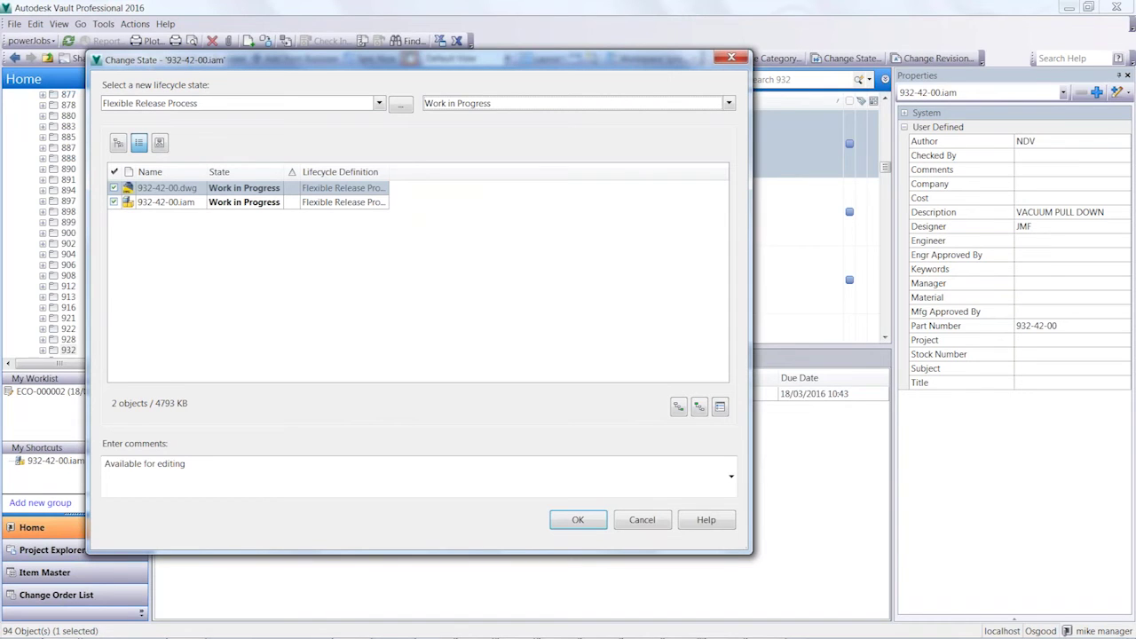
click(578, 519)
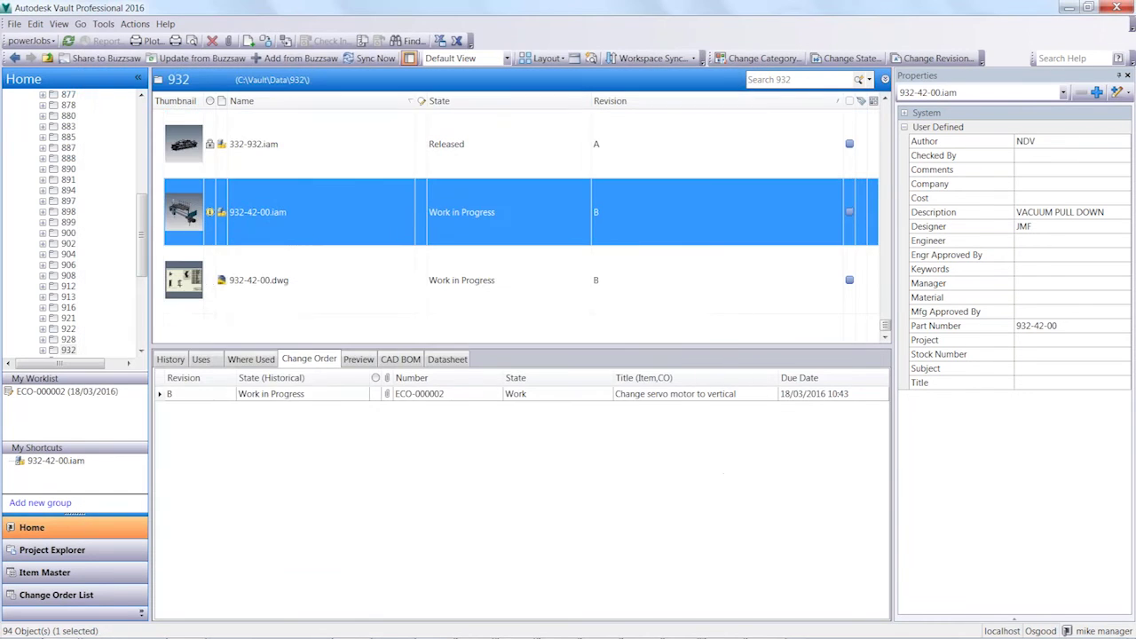
Open the 932-42-00.iam assembly in Inventor and check it out for editing.
right_click(284, 211)
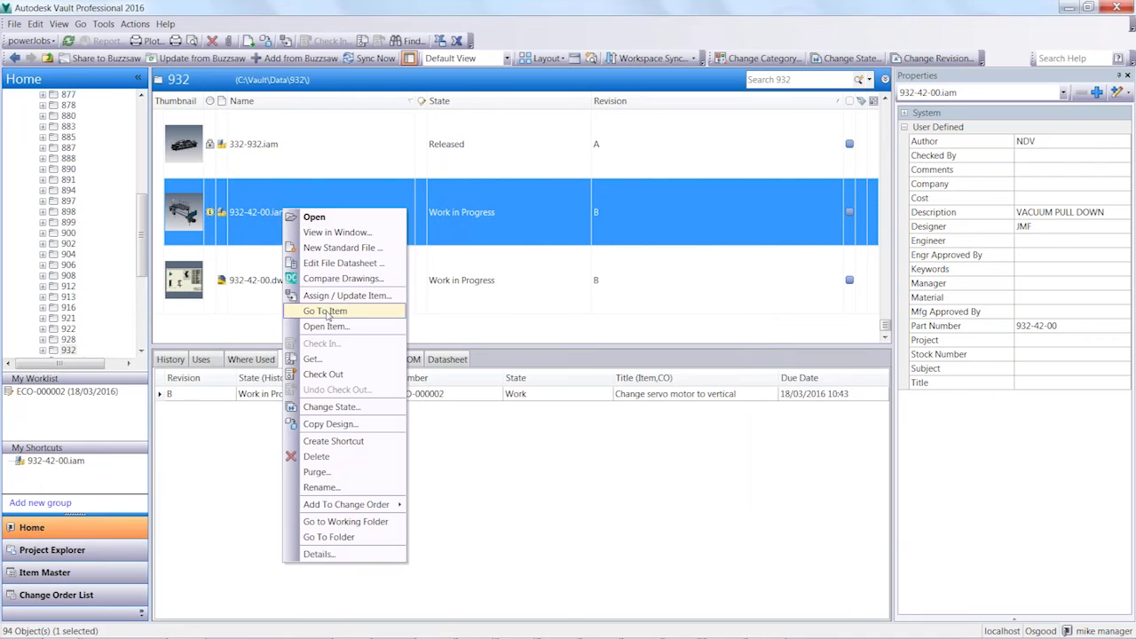
click(342, 377)
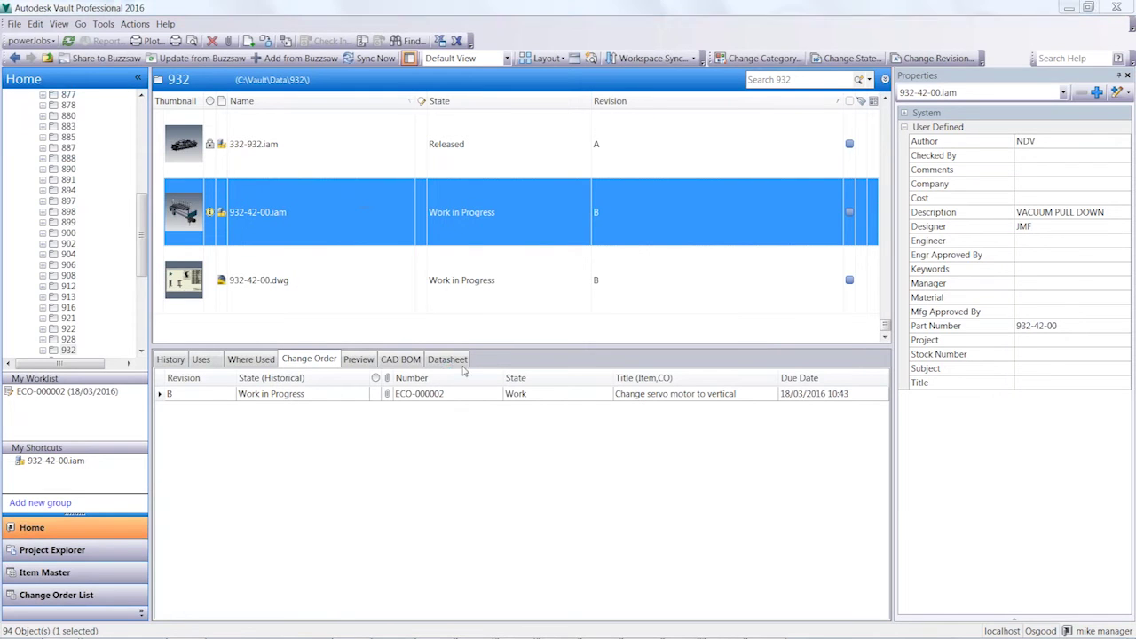
click(557, 236)
right_click(323, 218)
click(350, 225)
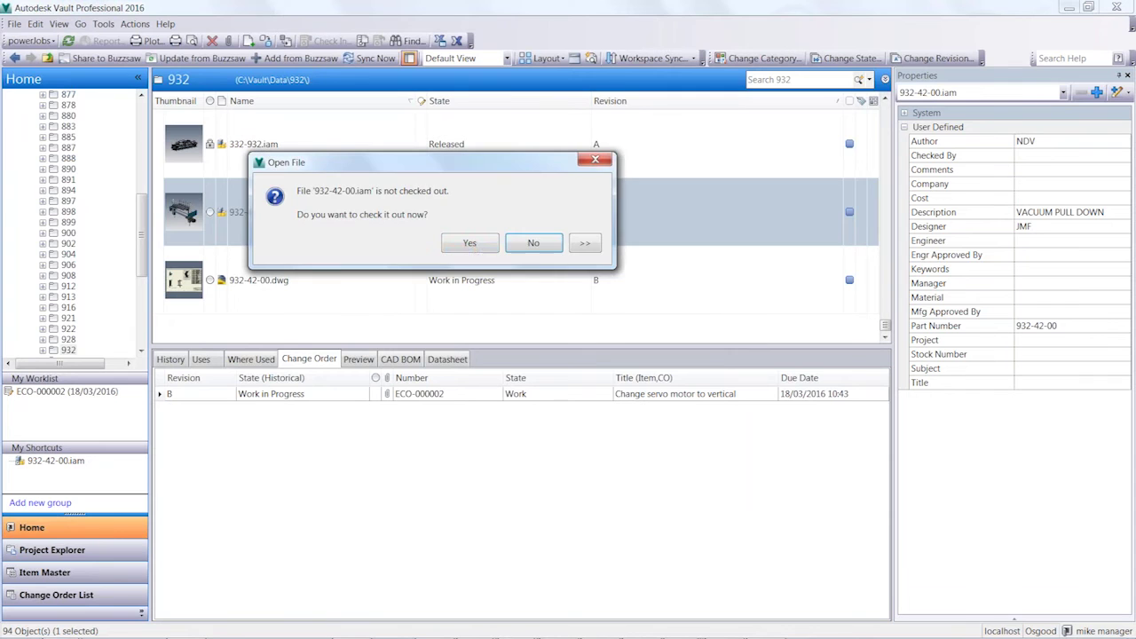
click(462, 247)
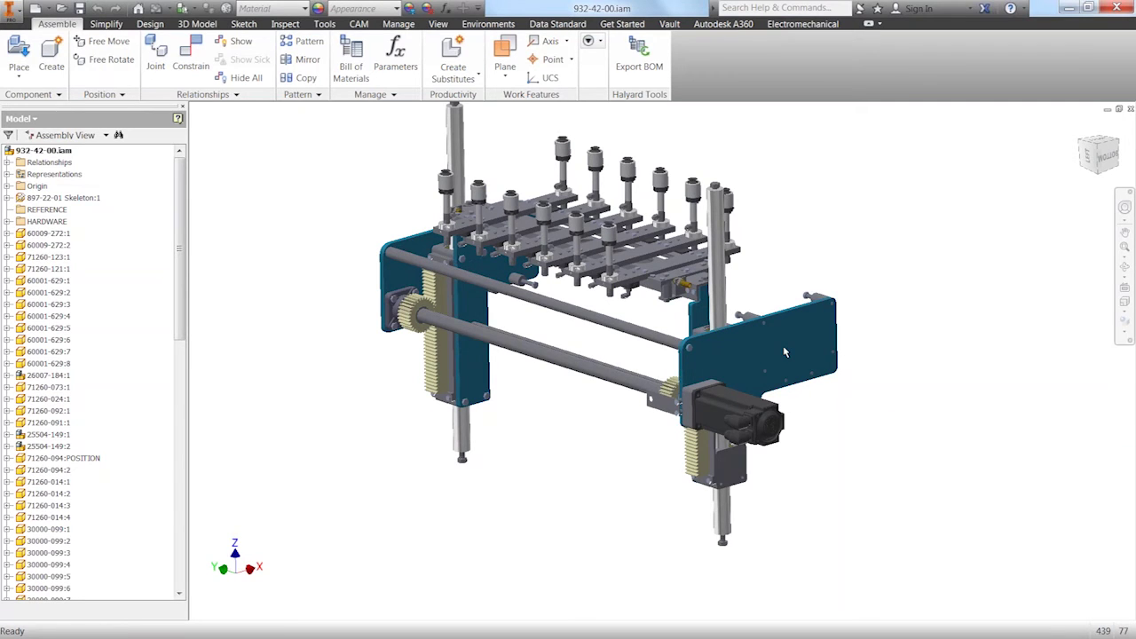
Start replacing the horizontal servo motor assembly with a component file browsed from the vault.
shift+middle_drag(754, 408, 757, 451)
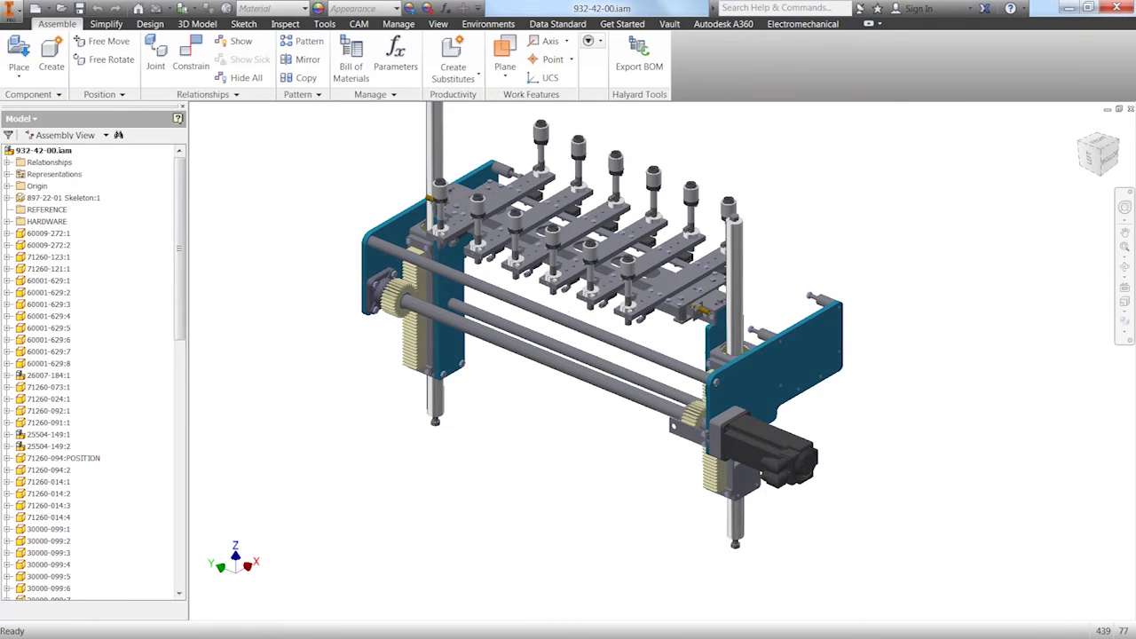
right_click(759, 451)
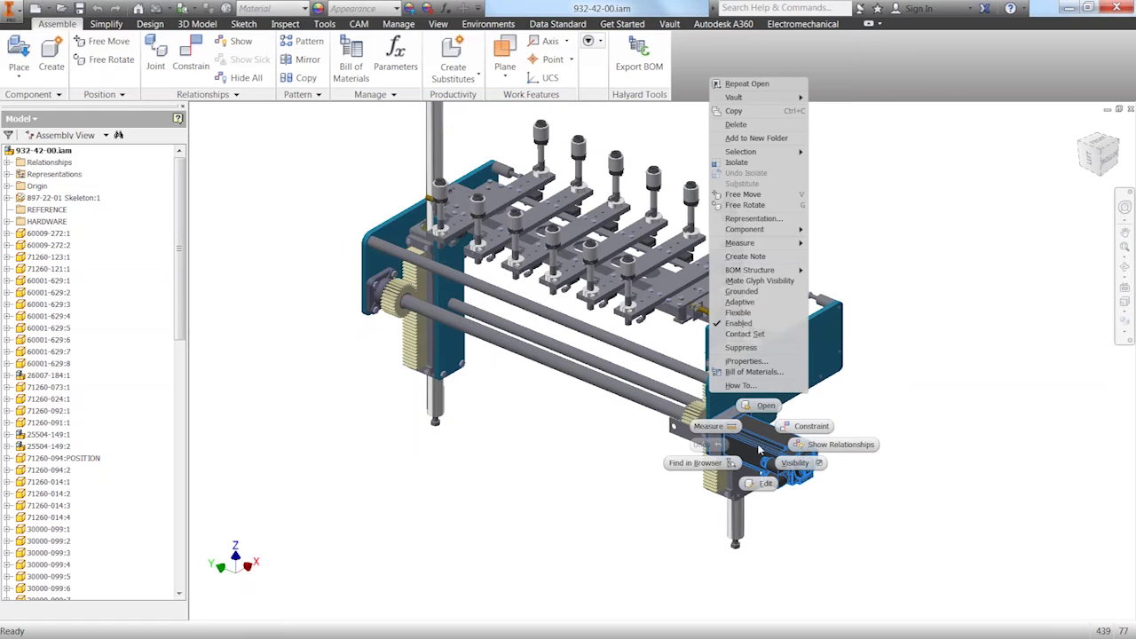
mouse_move(772, 234)
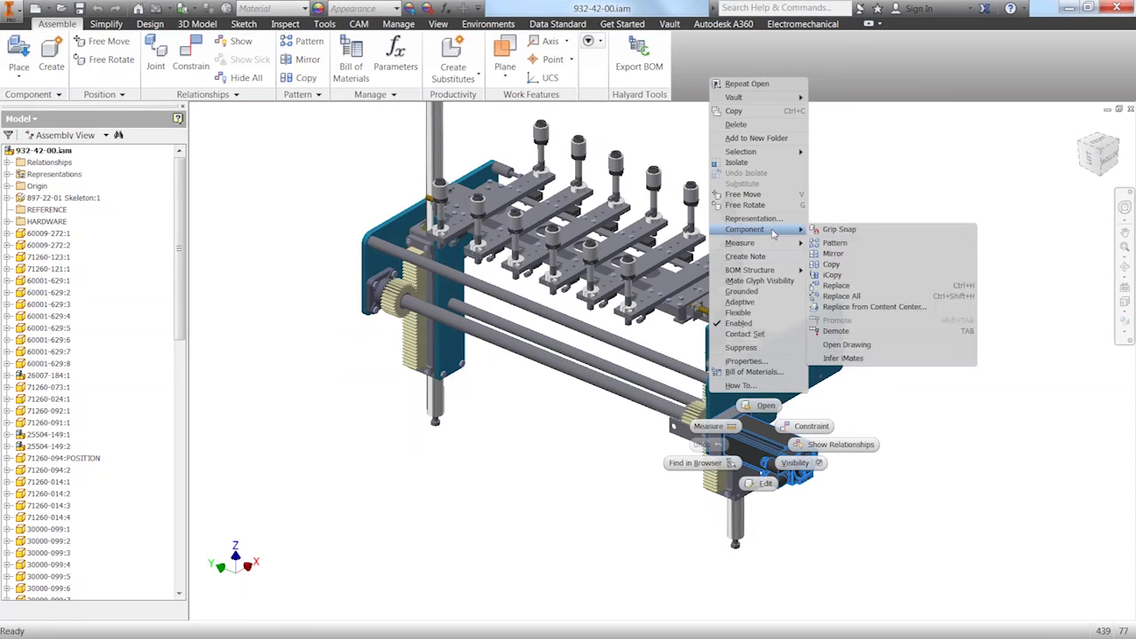
click(839, 286)
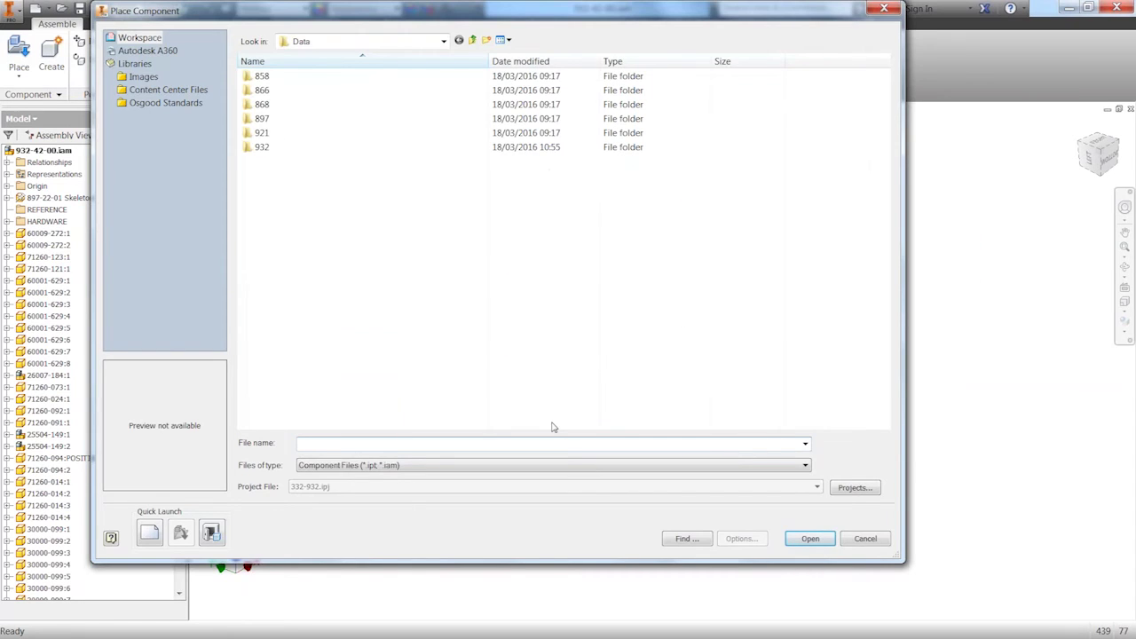
click(211, 531)
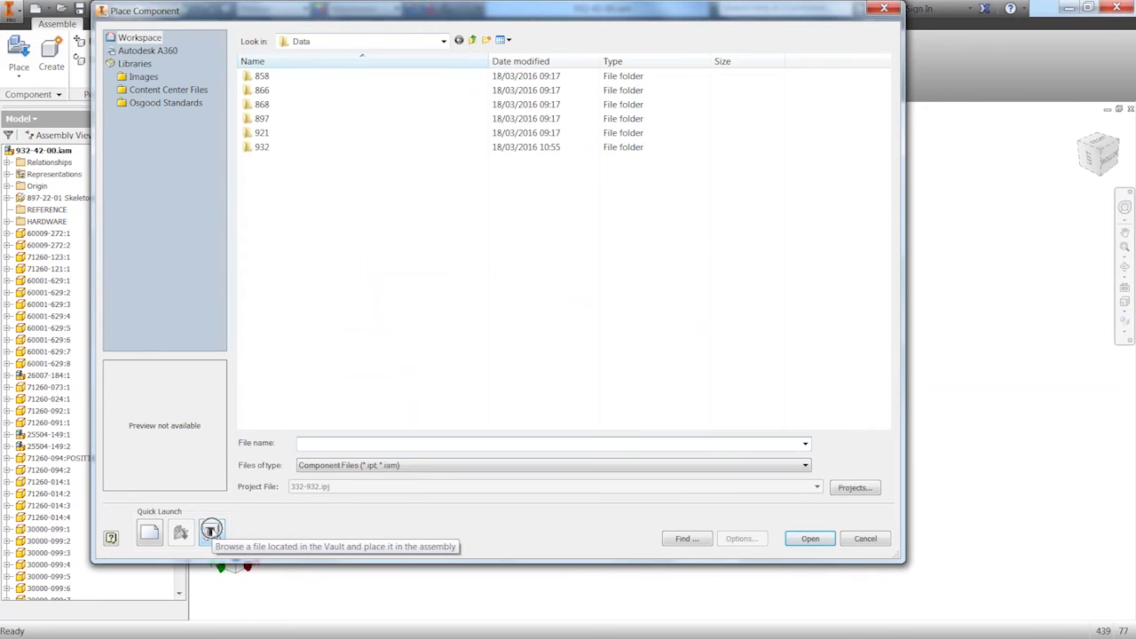
click(387, 191)
click(364, 205)
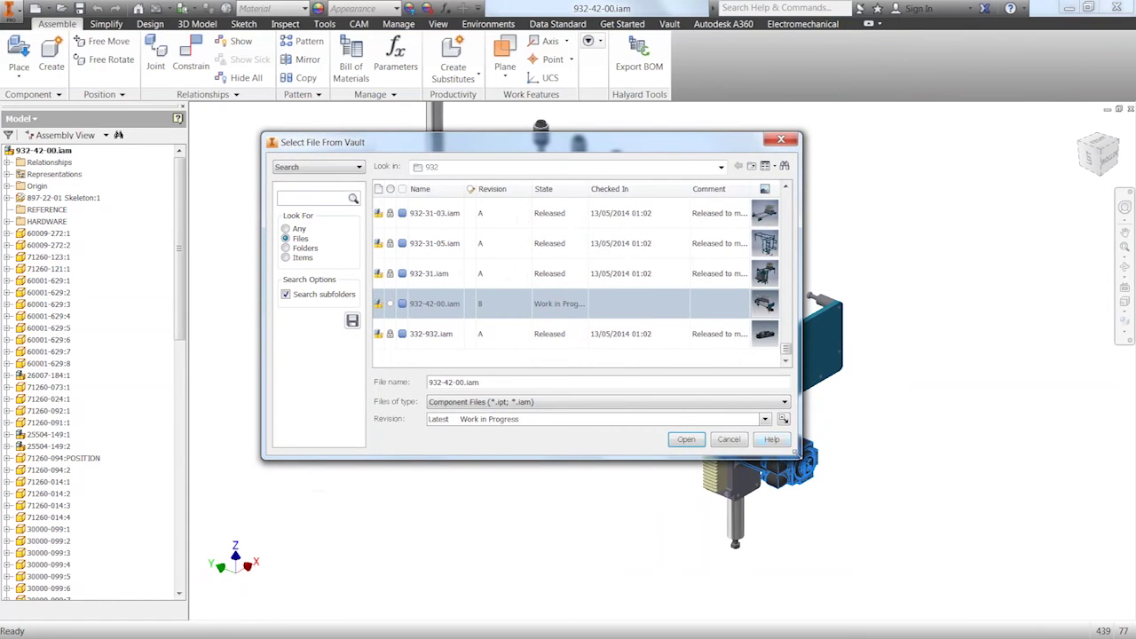
drag(802, 456, 964, 525)
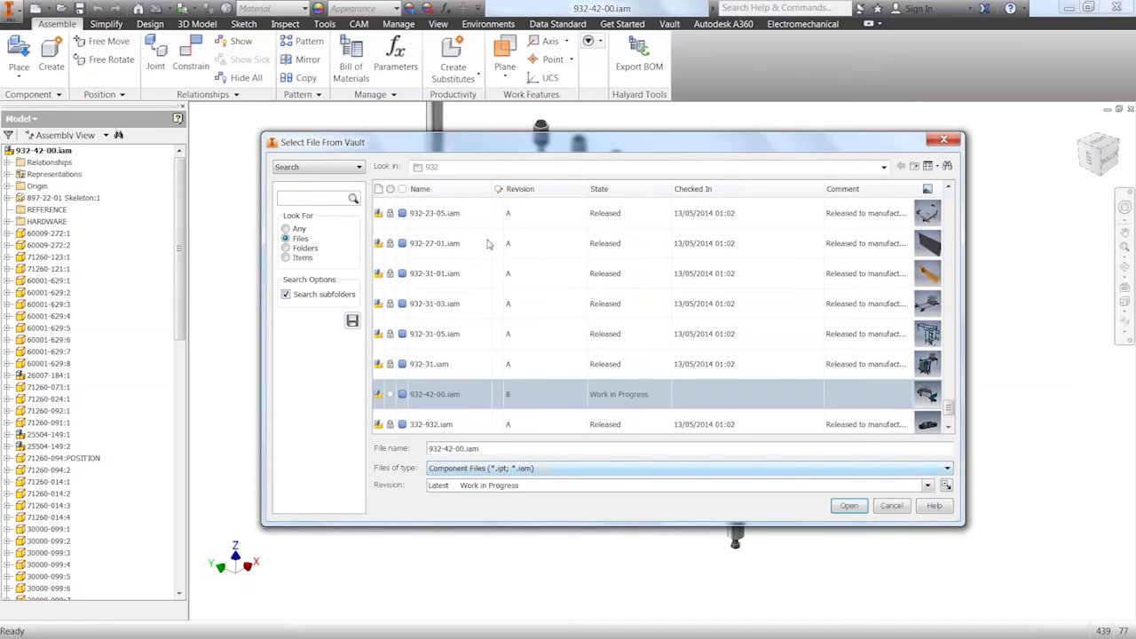
Search the vault files for "plate".
click(300, 197)
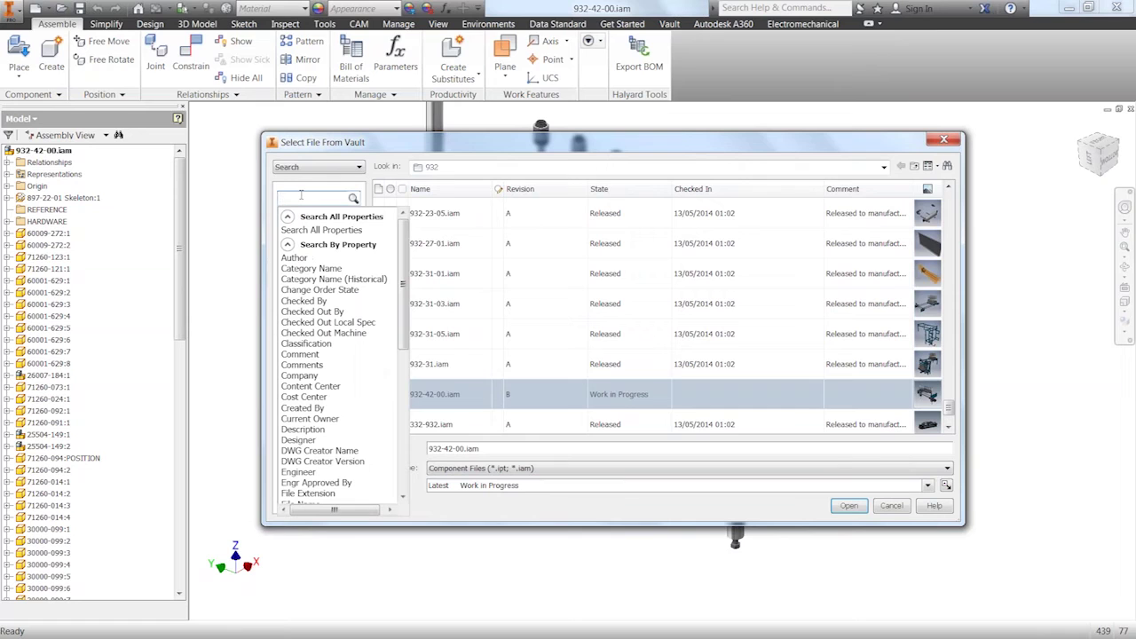
text(plate)
key(Return)
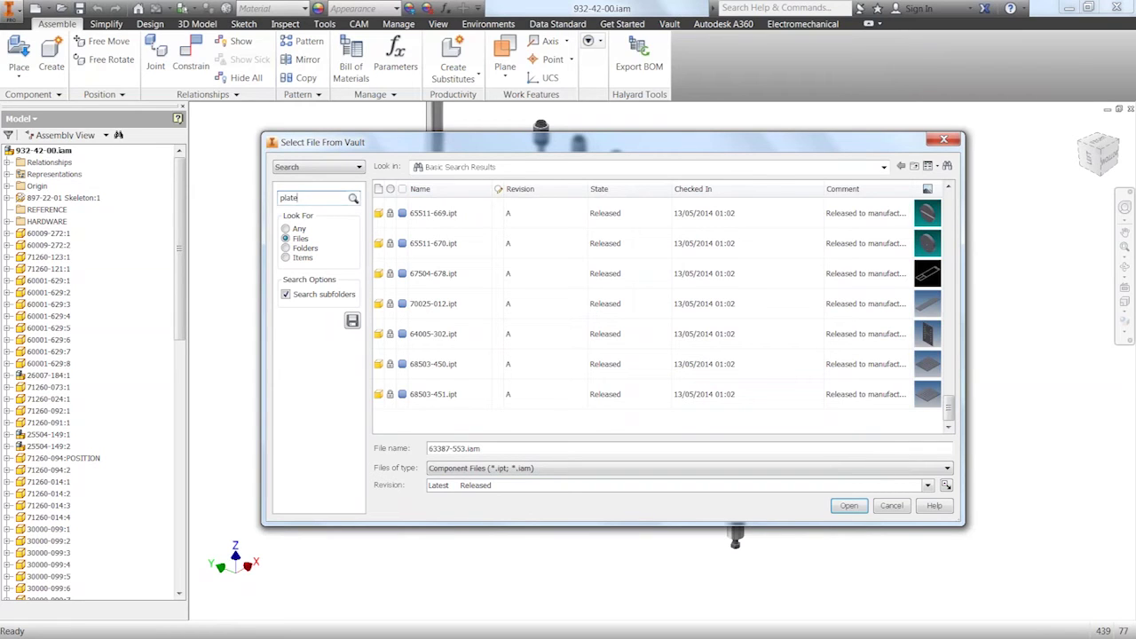
Search the vault files for "allen" and select 50003-227.iam as the replacement component.
click(319, 198)
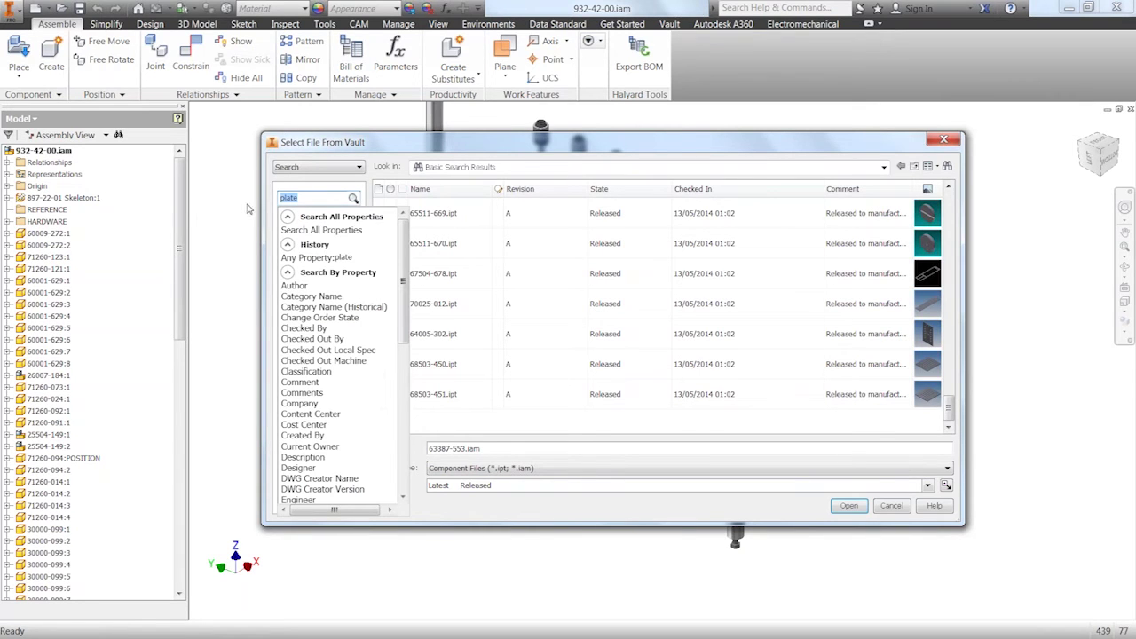
key(Delete)
key(Return)
click(411, 167)
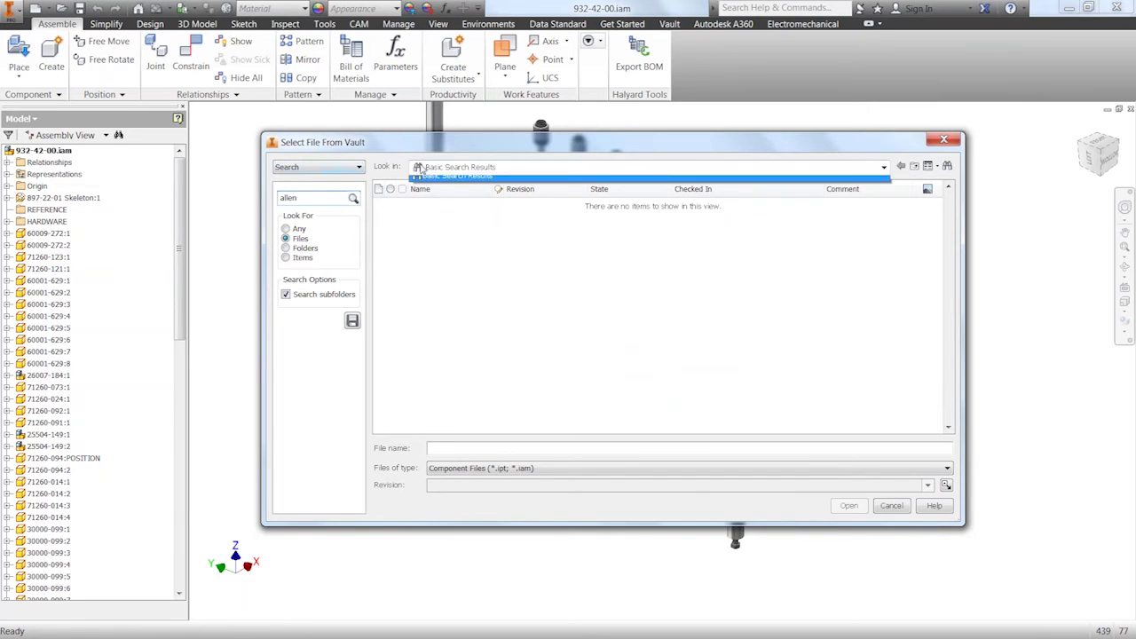
click(447, 184)
click(353, 197)
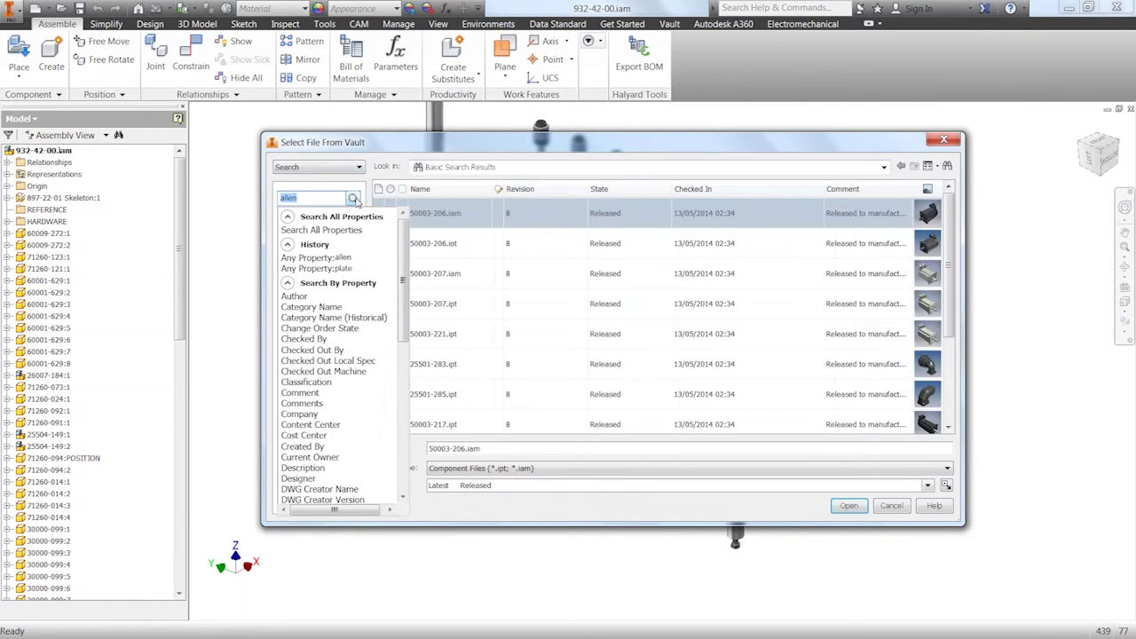
click(353, 198)
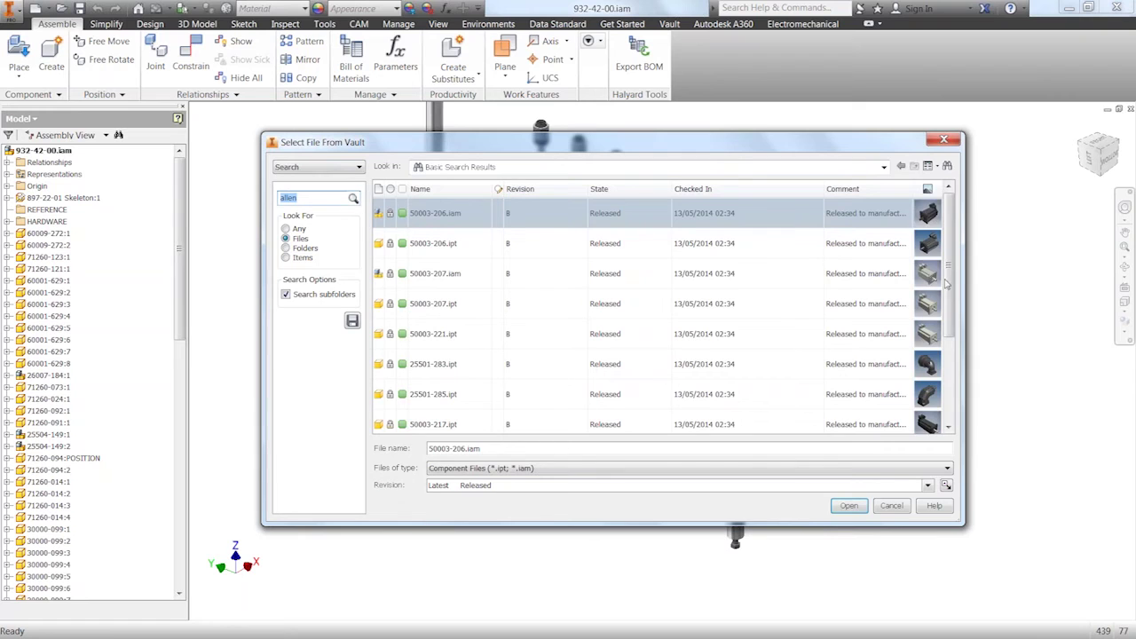
drag(953, 263, 951, 359)
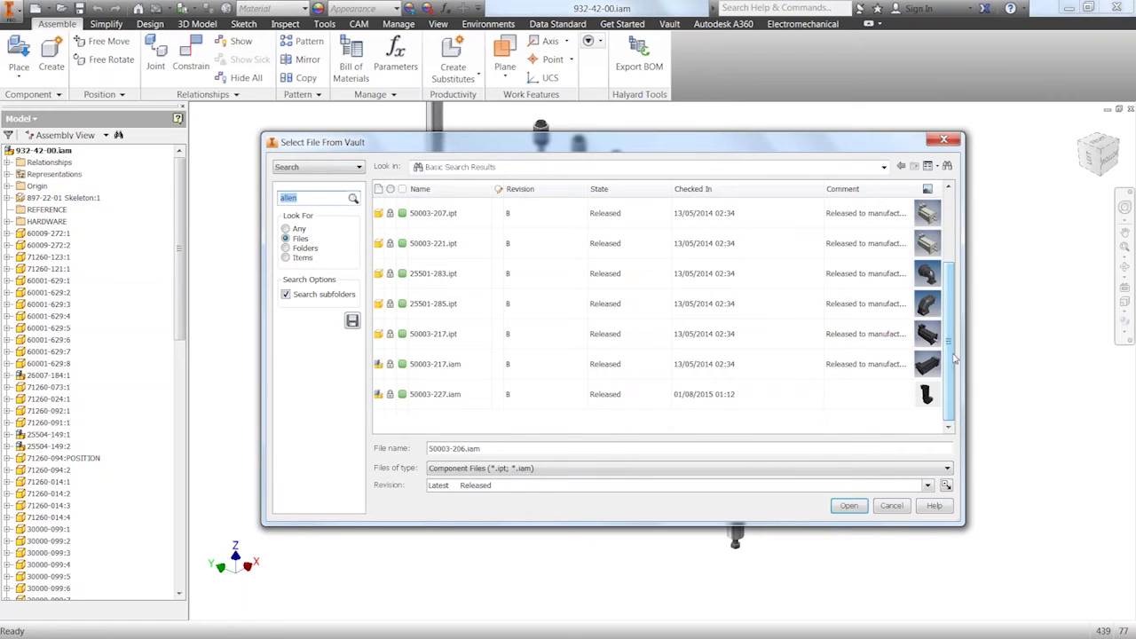
click(446, 395)
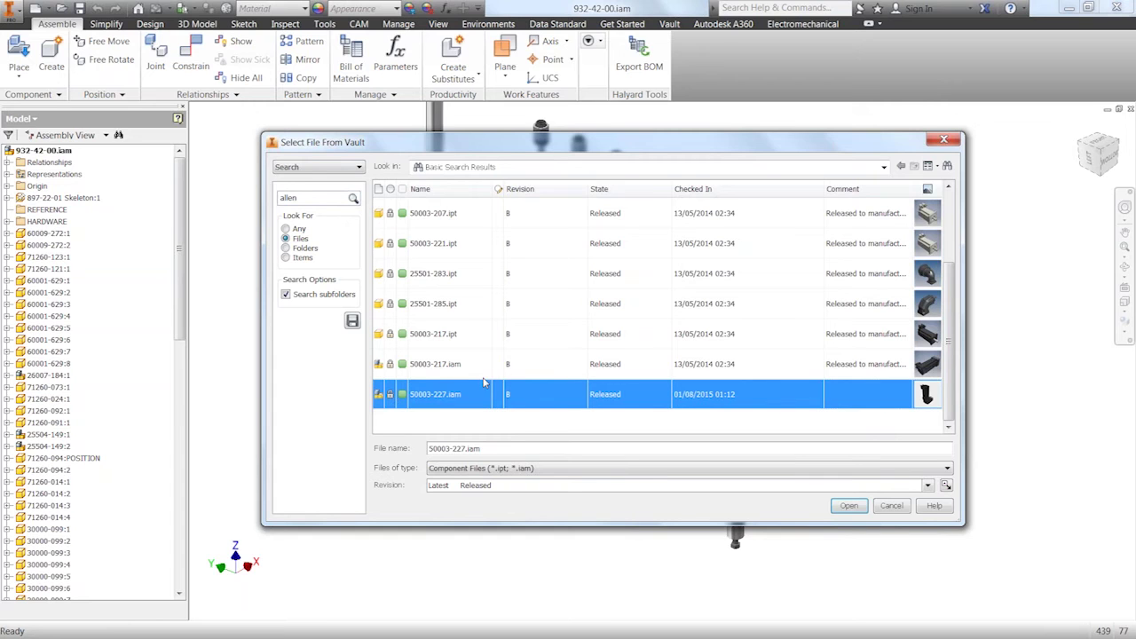
Add the Description column to the vault file list between Revision and State.
right_click(527, 196)
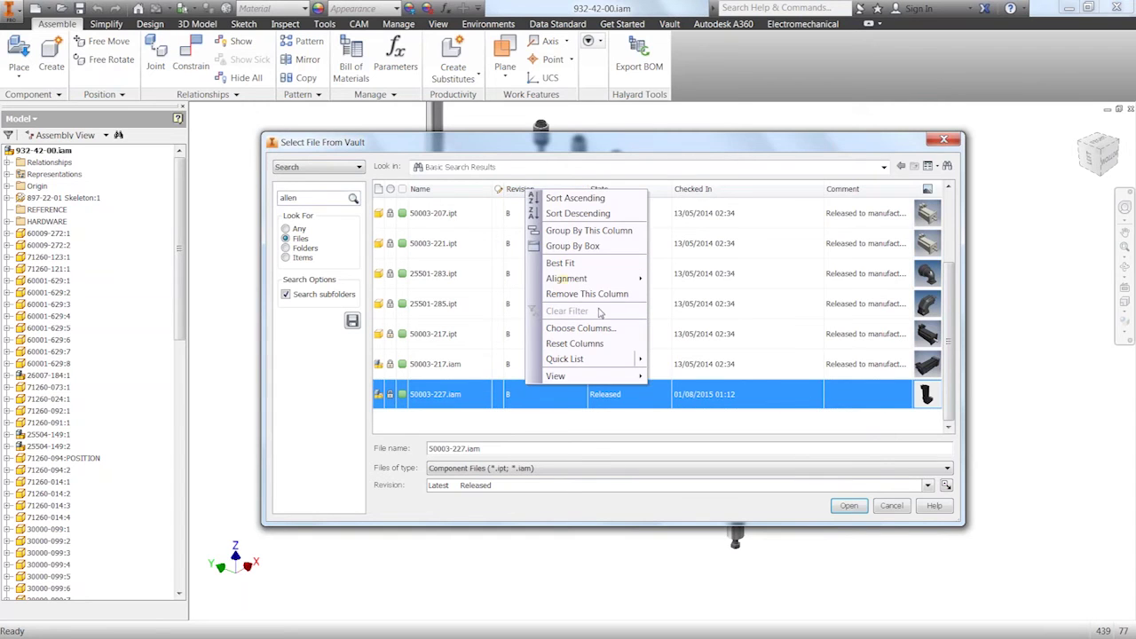
click(580, 328)
drag(275, 127, 278, 188)
drag(204, 288, 693, 188)
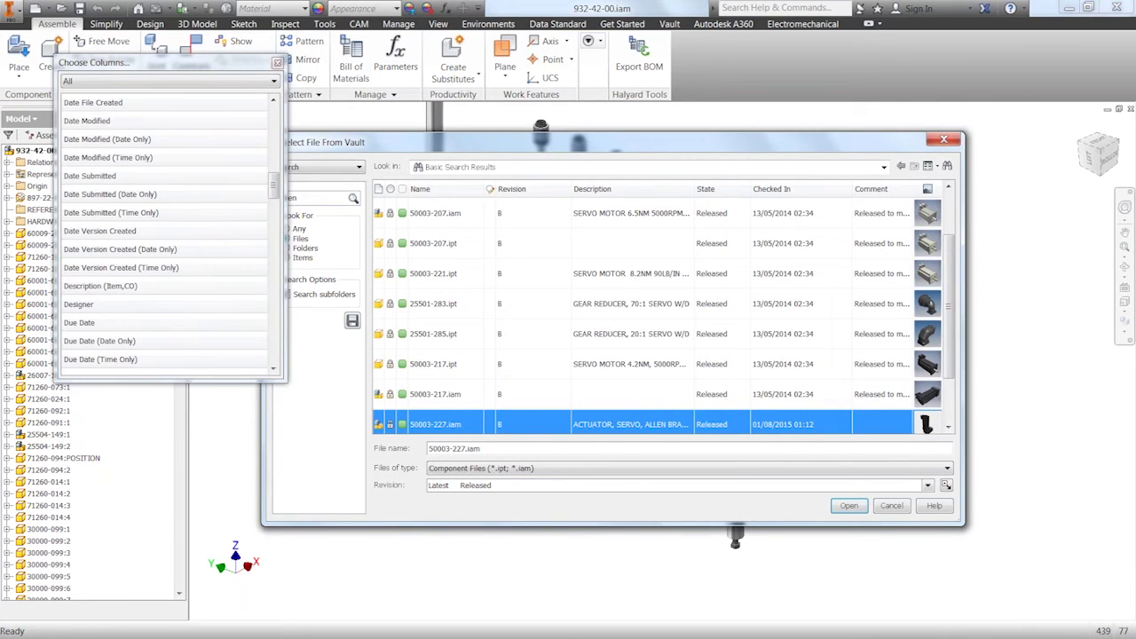
click(276, 62)
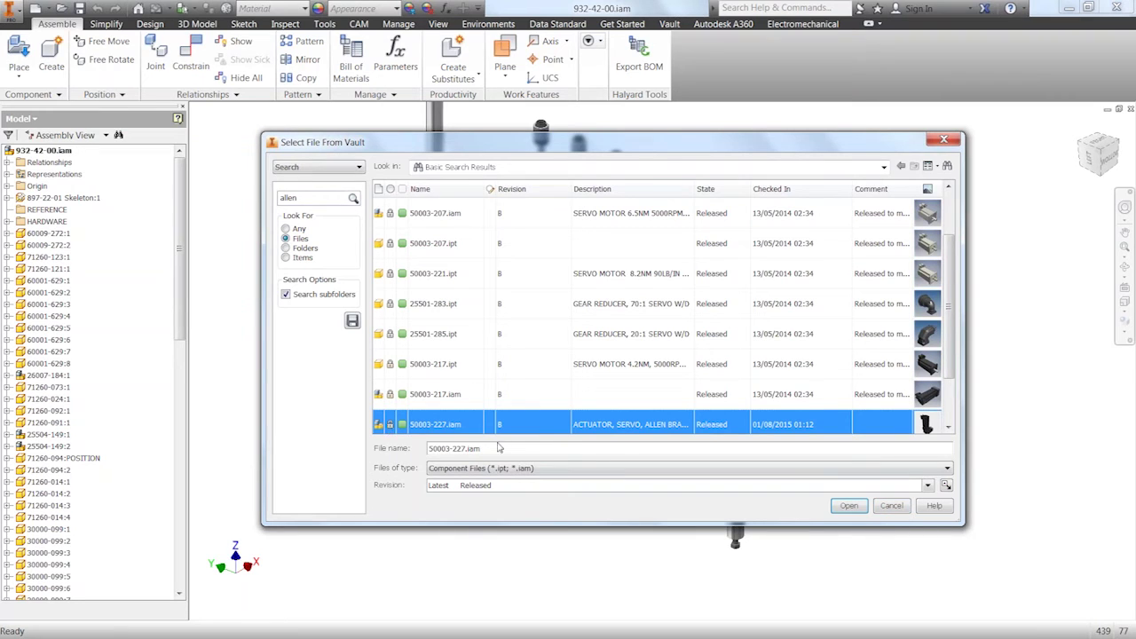
Replace the servo motor with 50003-227.iam, agreeing to save session edits and continue editing, but cancel saving a copy of 50003-217.iam.
click(849, 507)
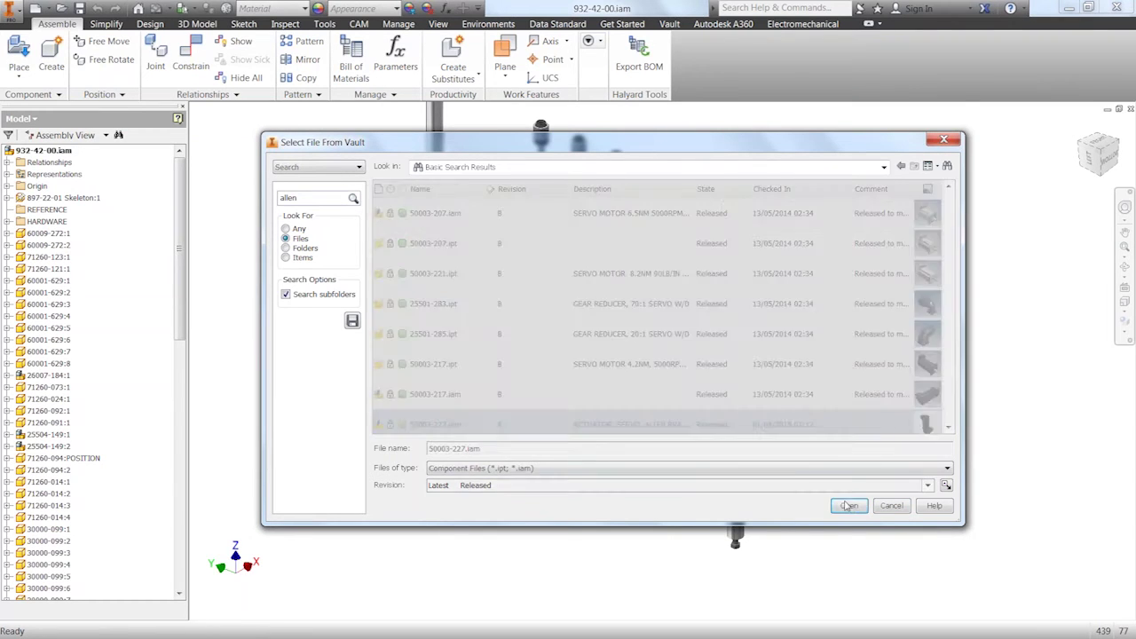
click(542, 371)
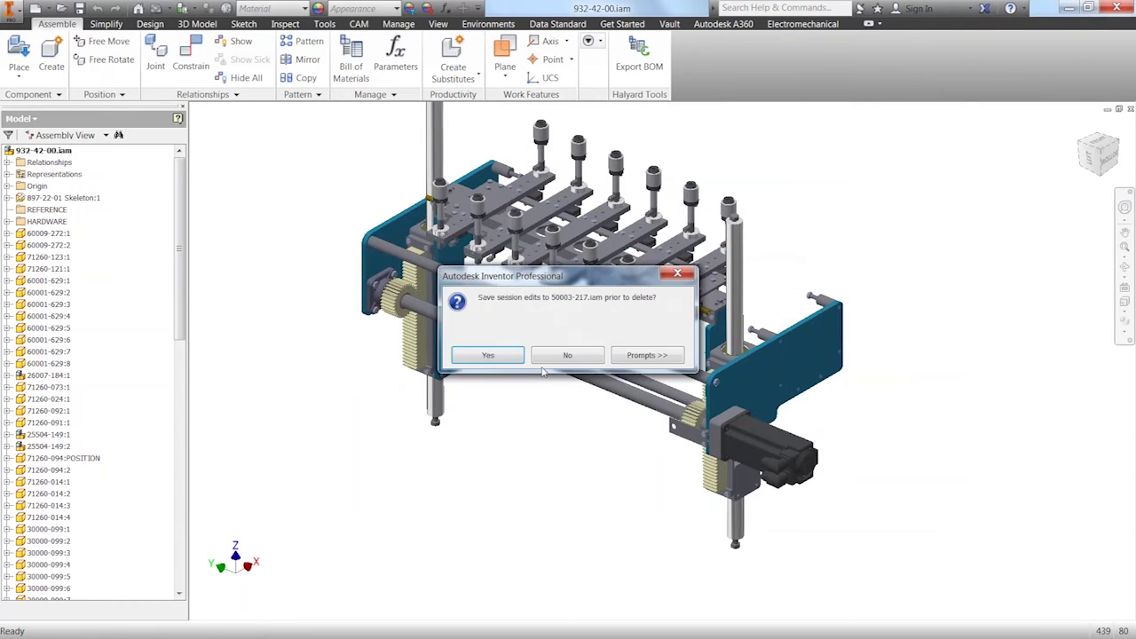
click(498, 359)
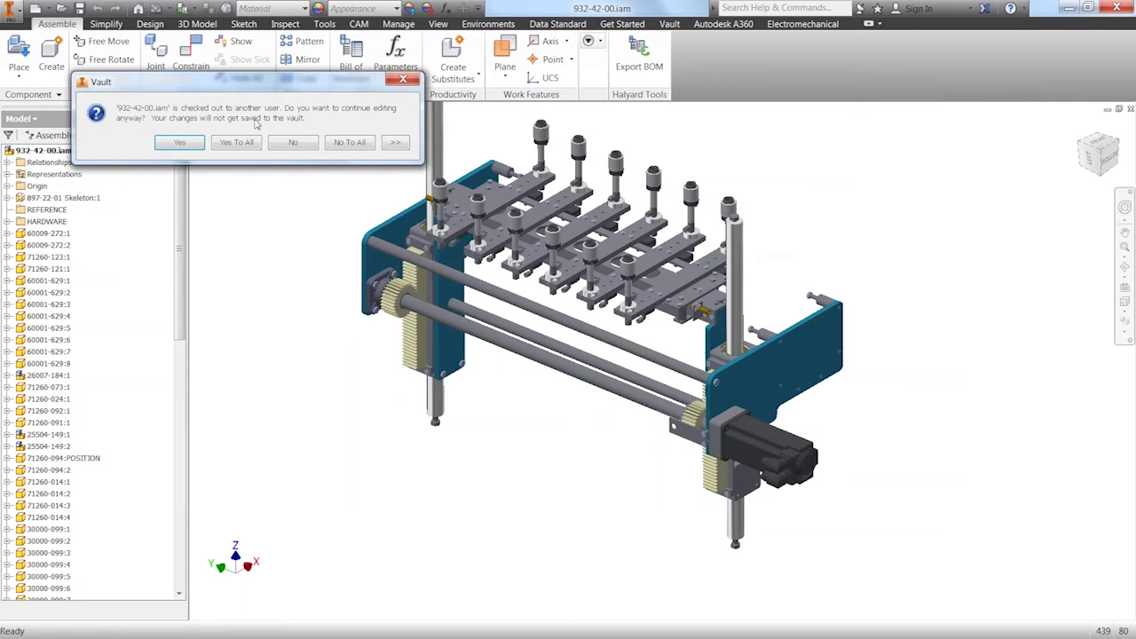
click(191, 143)
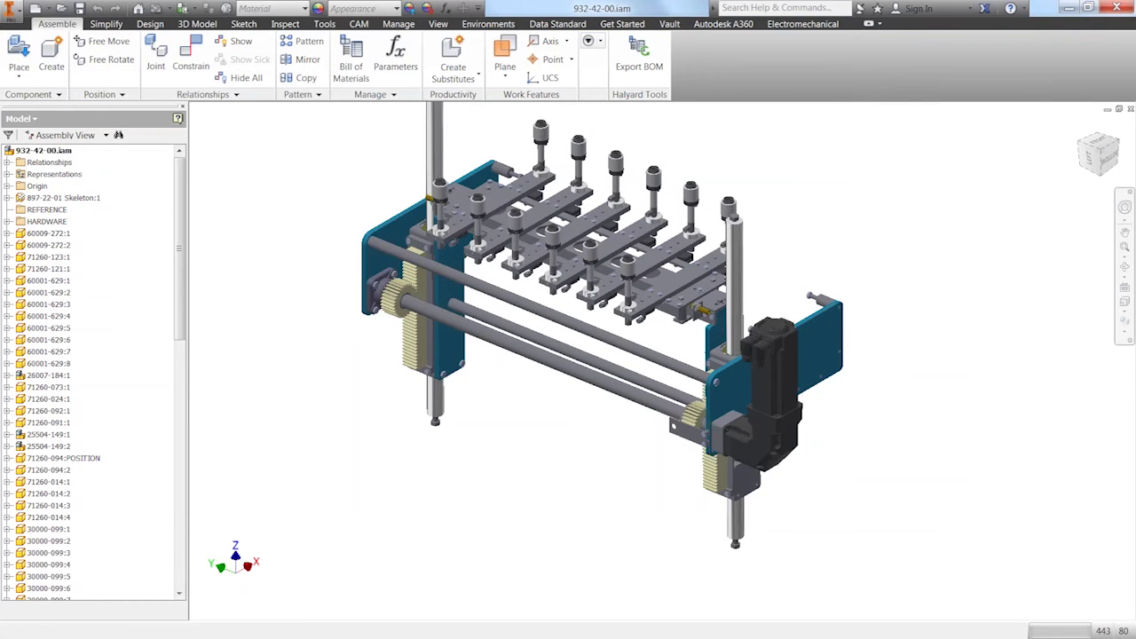
click(865, 538)
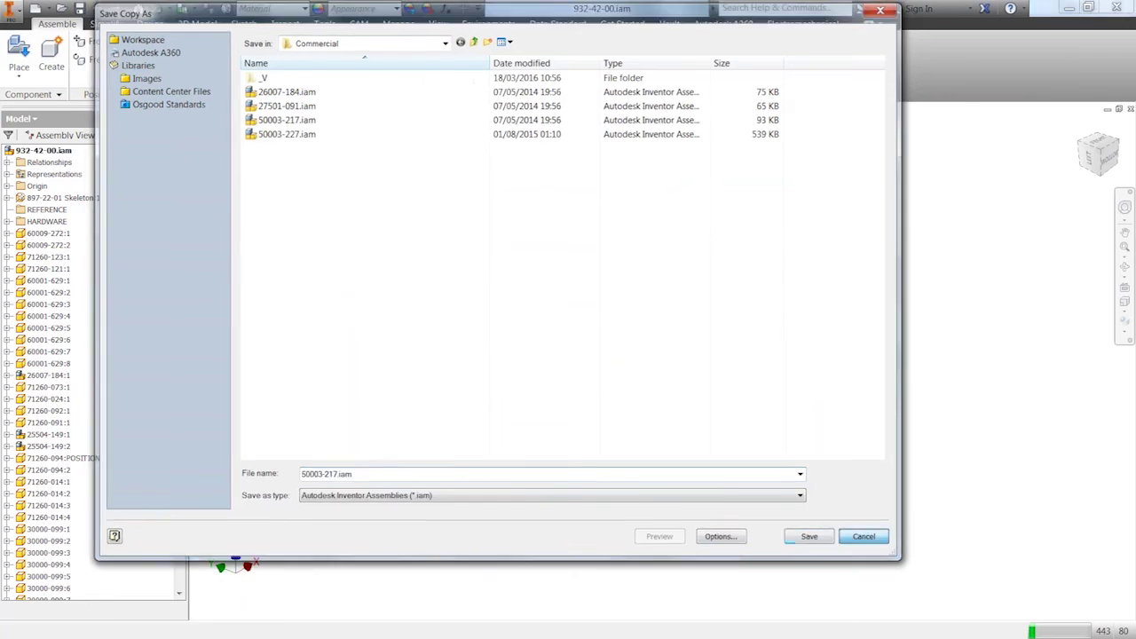
Show the vault status of the assembly files, and log back in to the Osgood vault under the manager's user name.
click(29, 123)
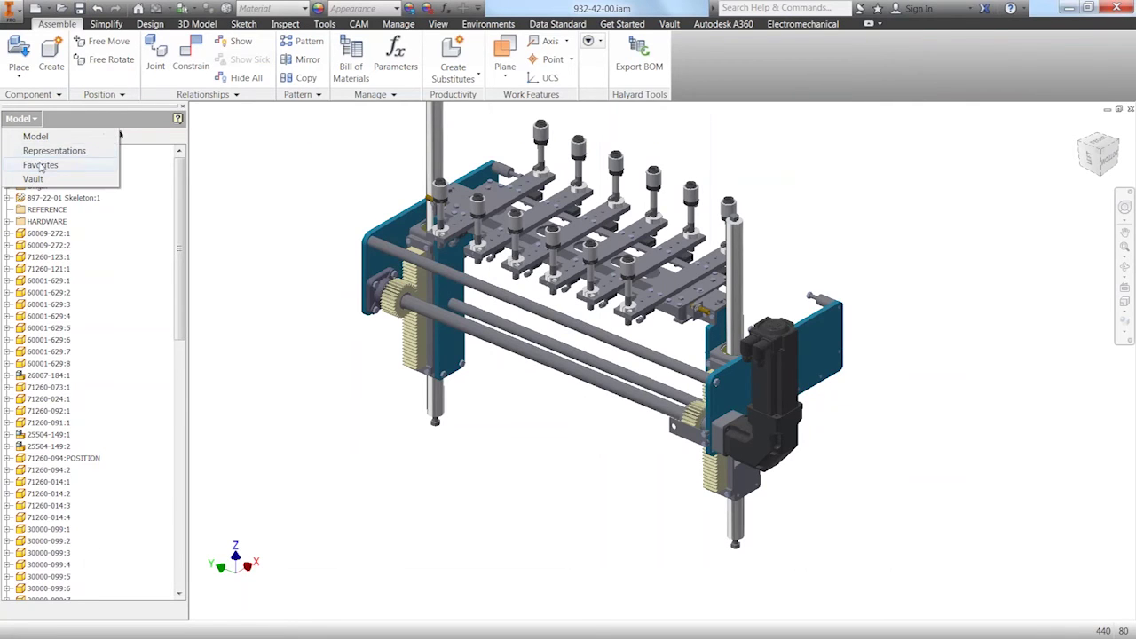
click(31, 178)
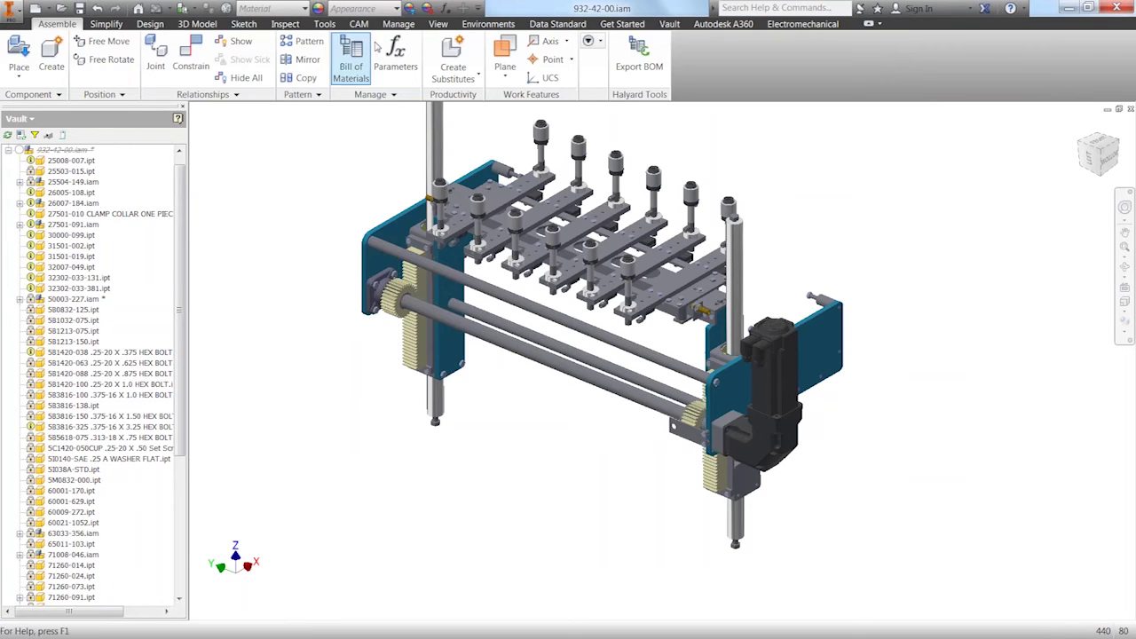
click(669, 24)
click(96, 55)
click(526, 344)
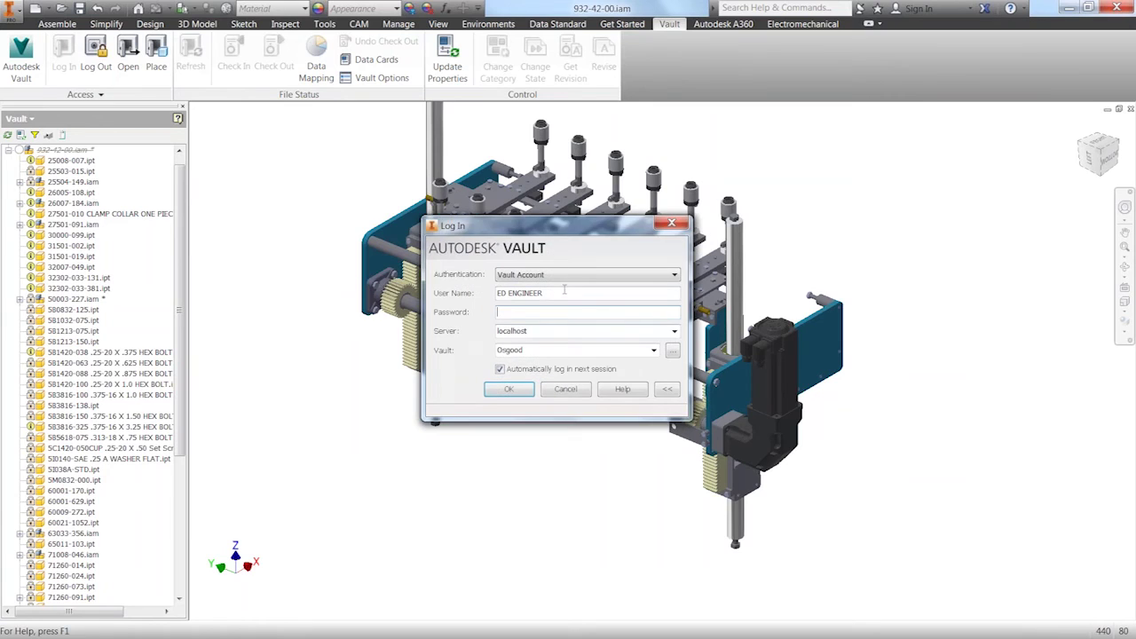
double_click(547, 296)
text(mike manager)
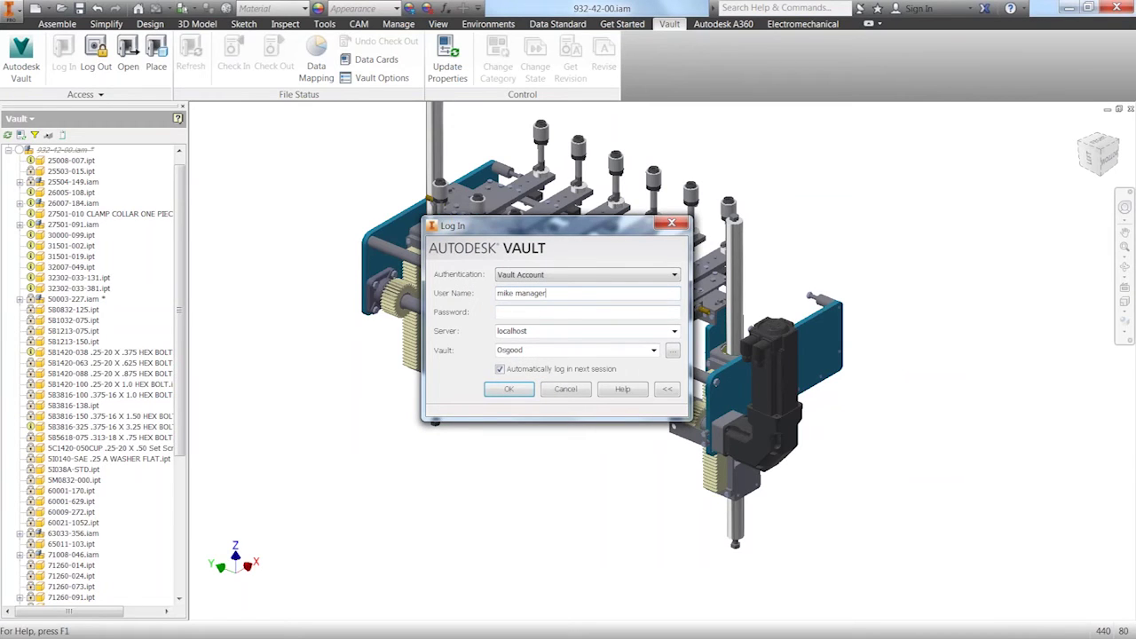
key(Return)
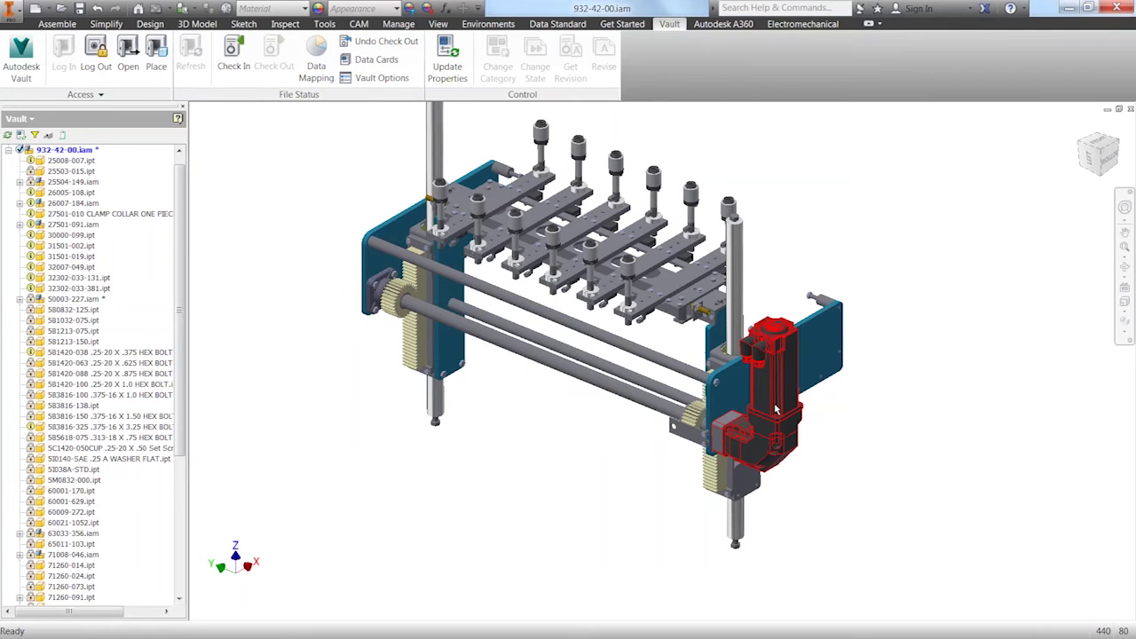
Try to check in 932-42-00.iam to the vault, saving the assembly and its dependent files first.
right_click(97, 150)
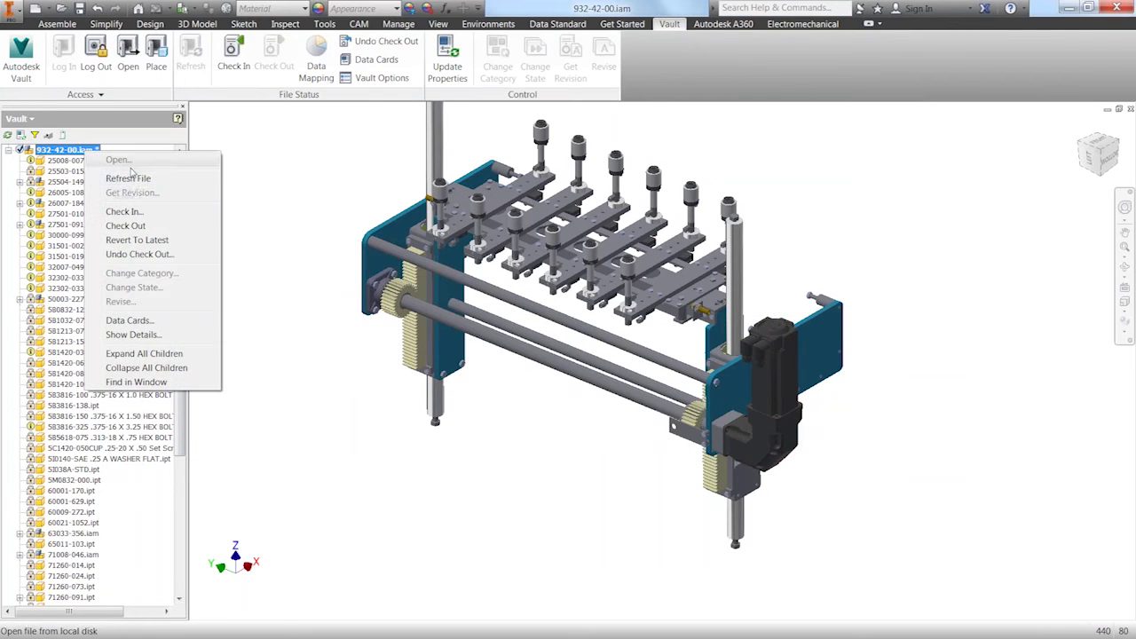
click(124, 211)
key(Return)
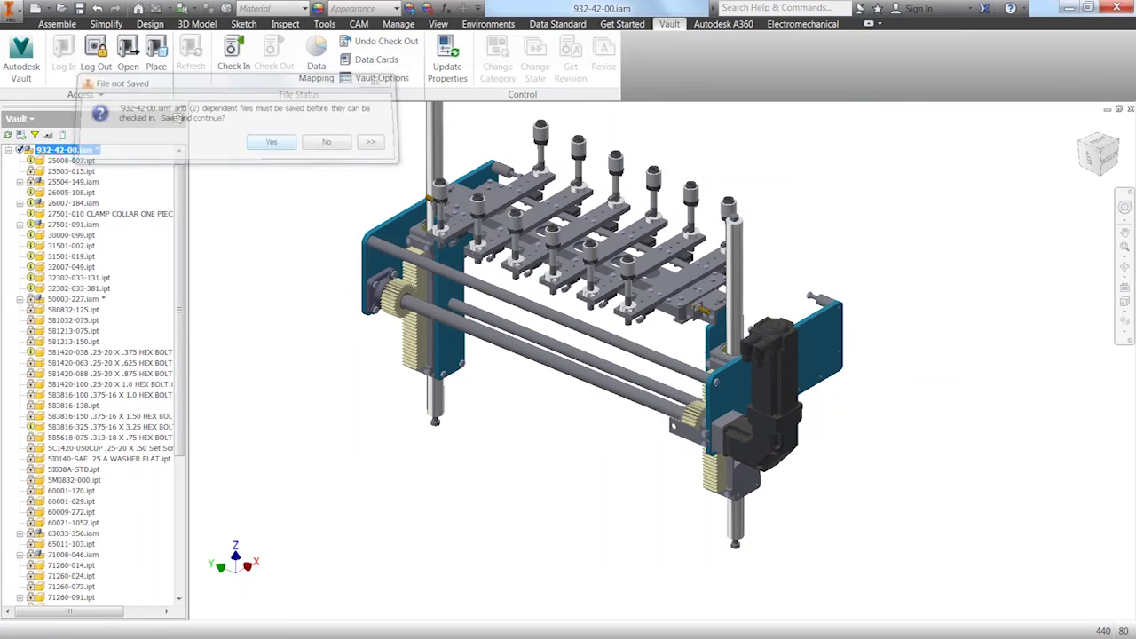
click(245, 143)
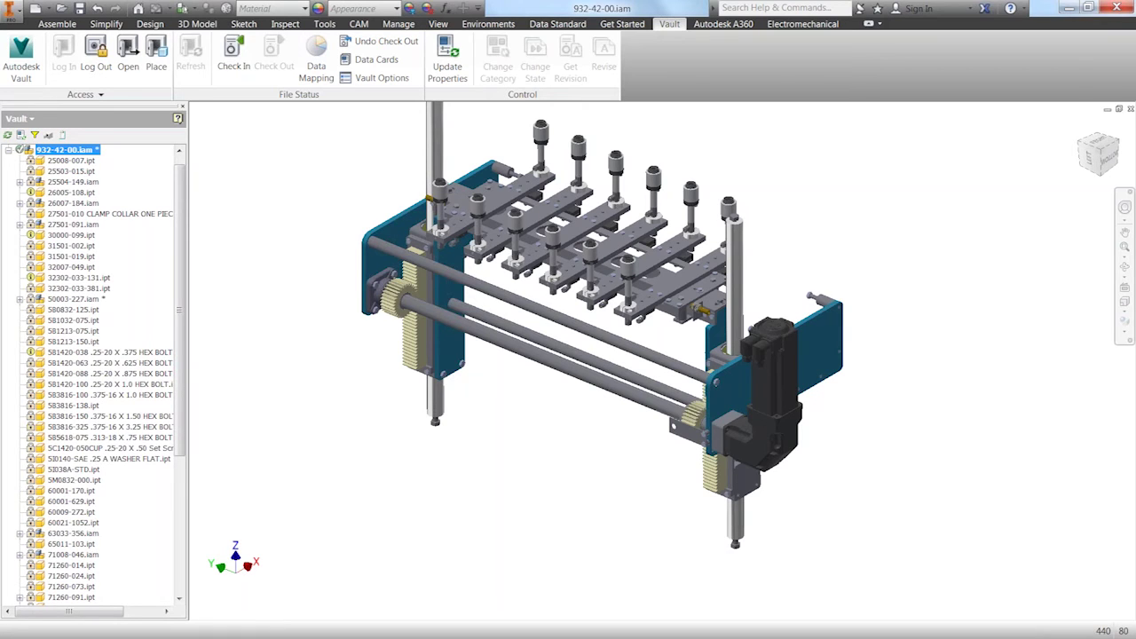
click(697, 430)
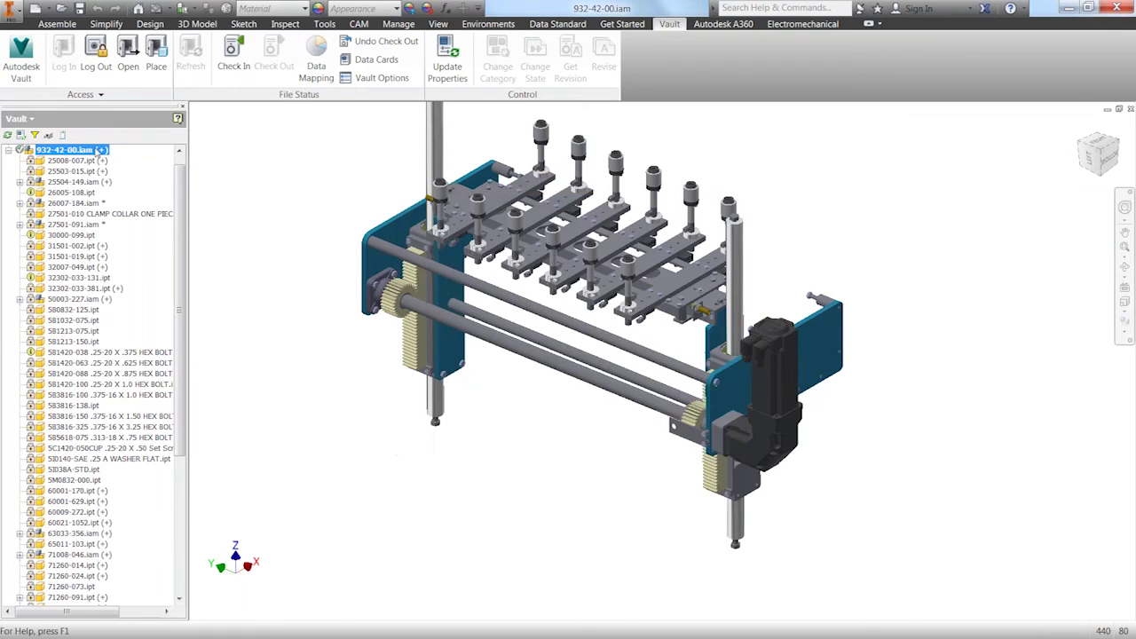
Save 932-42-00.iam together with all its dependent files.
click(79, 8)
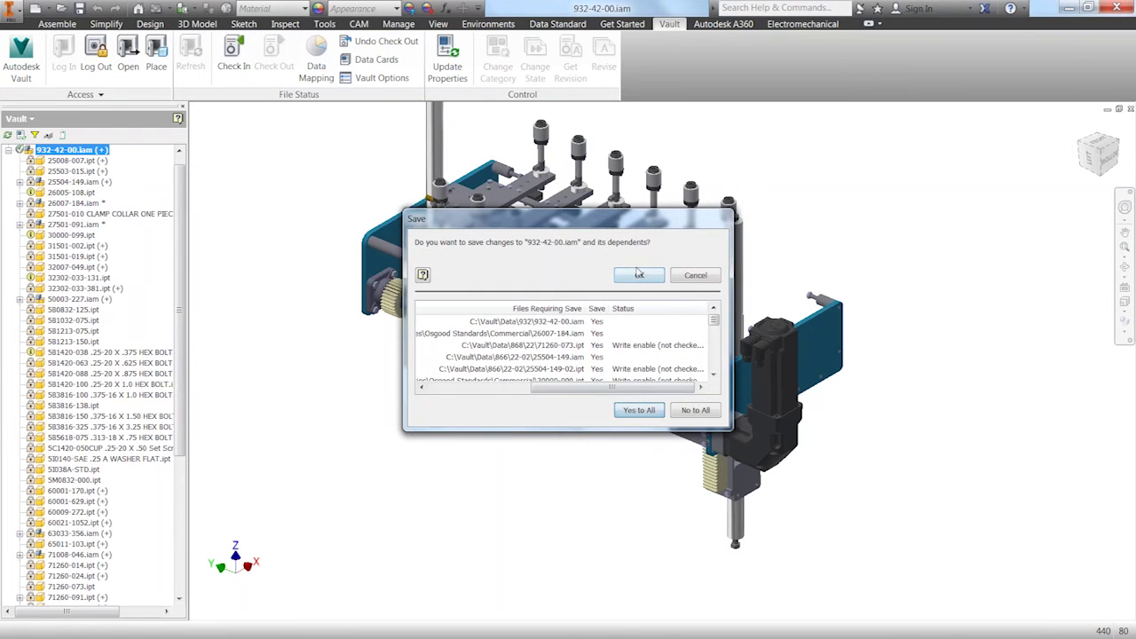
click(638, 274)
click(633, 302)
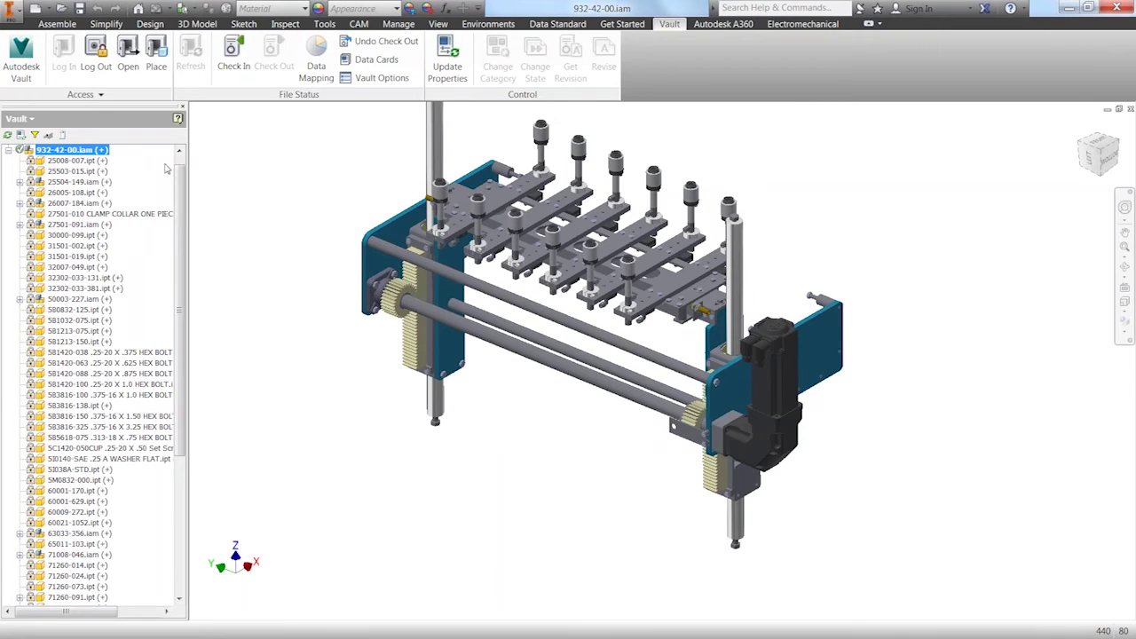
scroll(184, 177, up, 1)
mouse_move(101, 209)
mouse_move(80, 484)
mouse_move(93, 453)
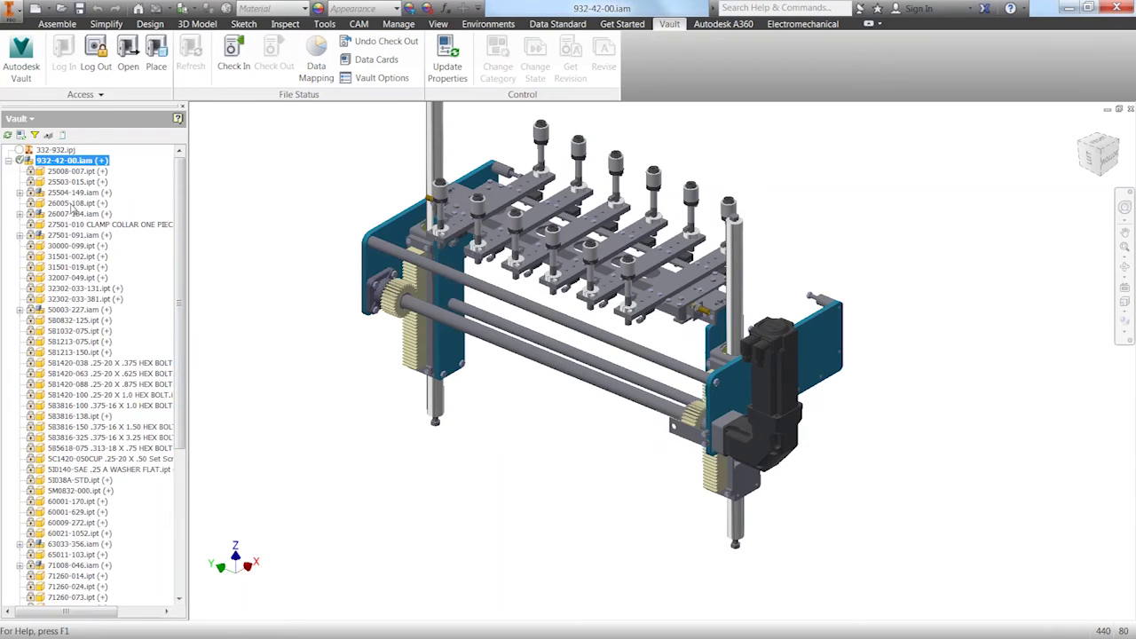
Check in 932-42-00.iam from the Inventor vault browser.
mouse_move(37, 218)
mouse_move(33, 180)
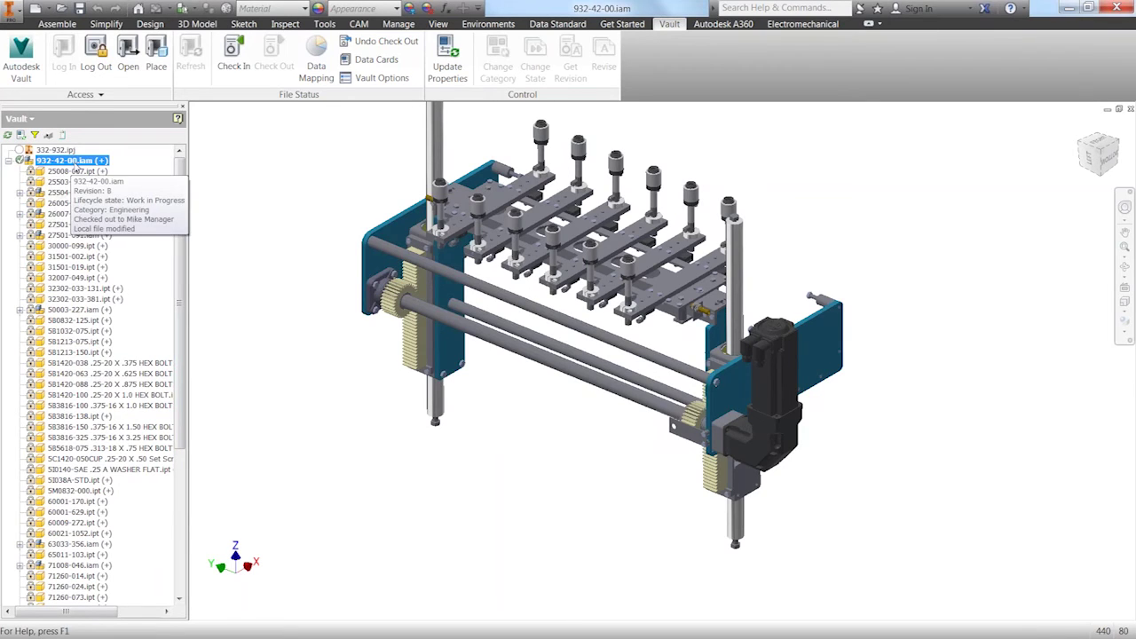
right_click(75, 162)
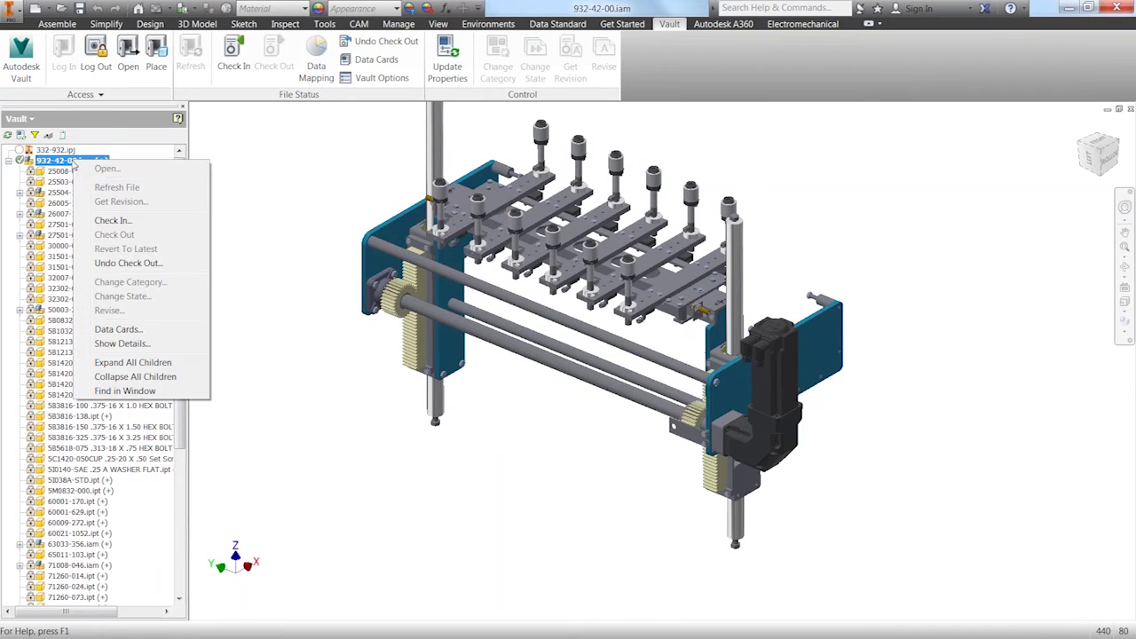
click(118, 223)
click(273, 144)
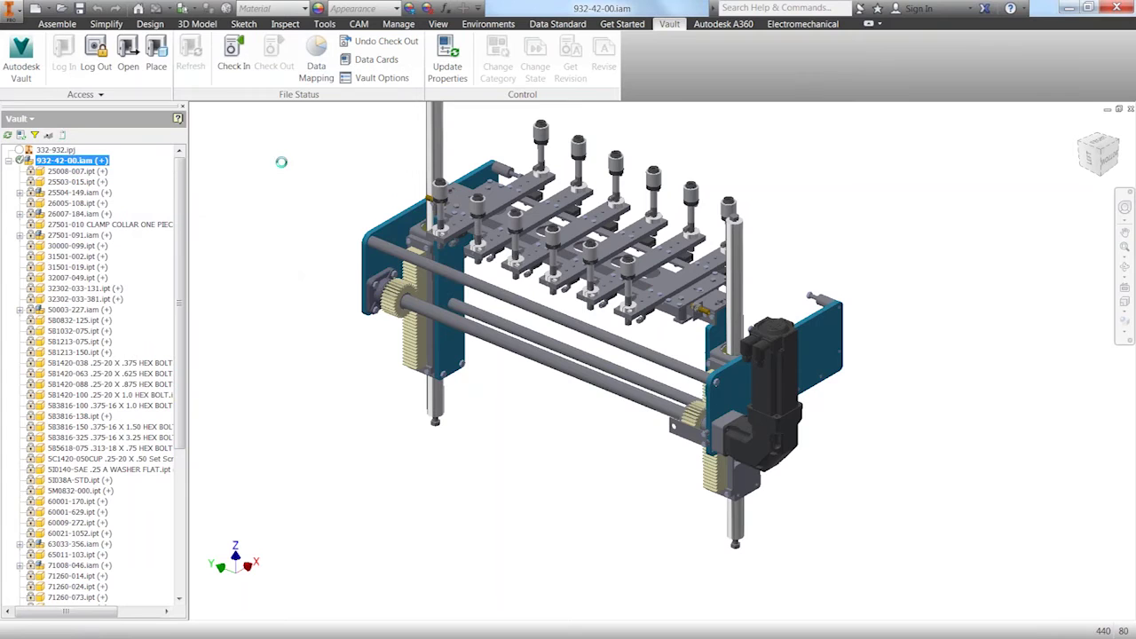
scroll(181, 398, down, 7)
Switch to Vault Professional, refresh the contents of folder 932 and look at the status of 932-42-00.iam.
click(1069, 7)
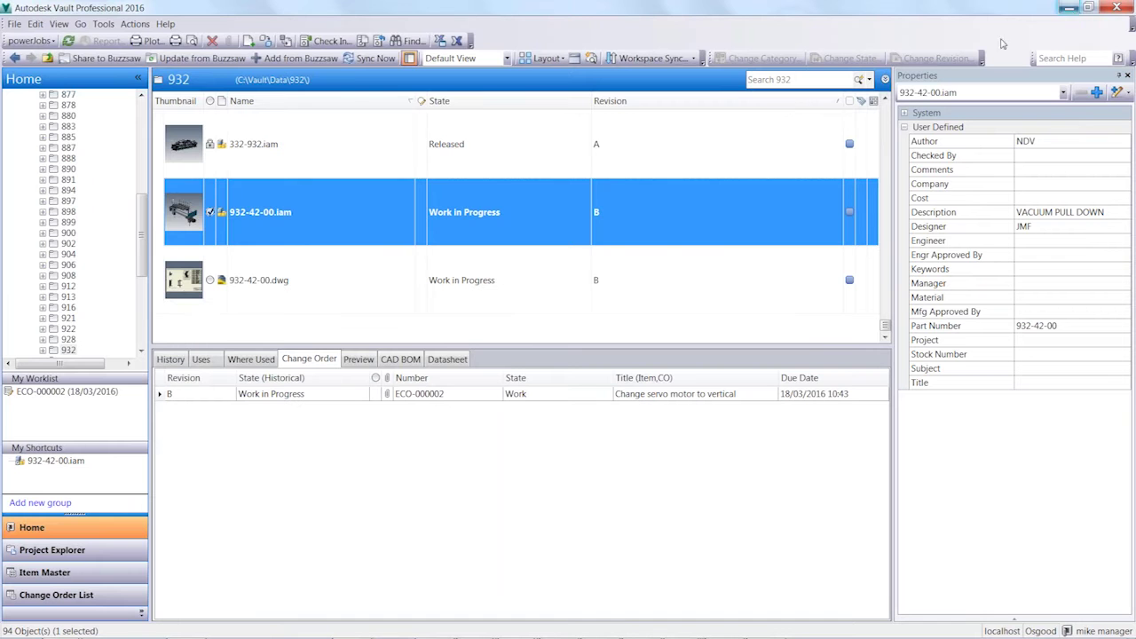
click(67, 41)
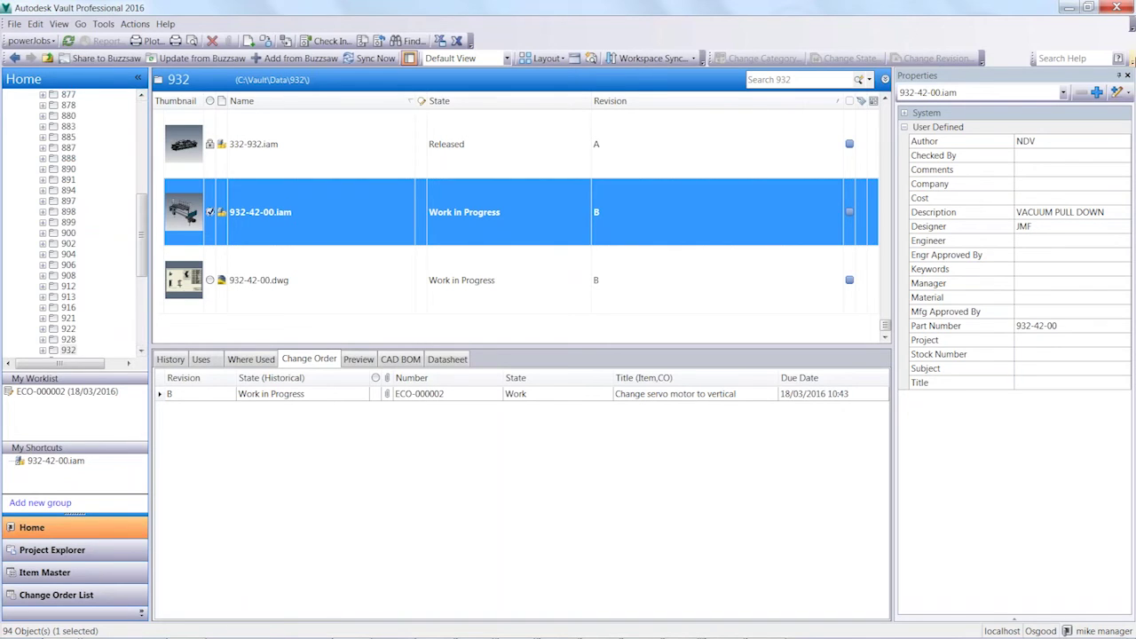
key(super)
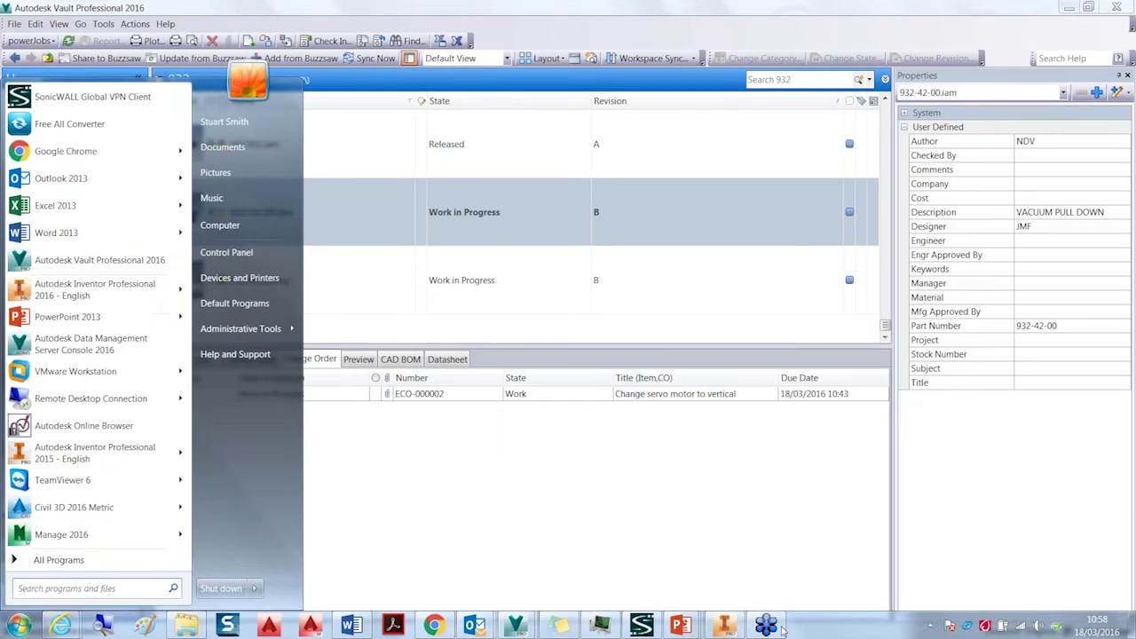
key(super)
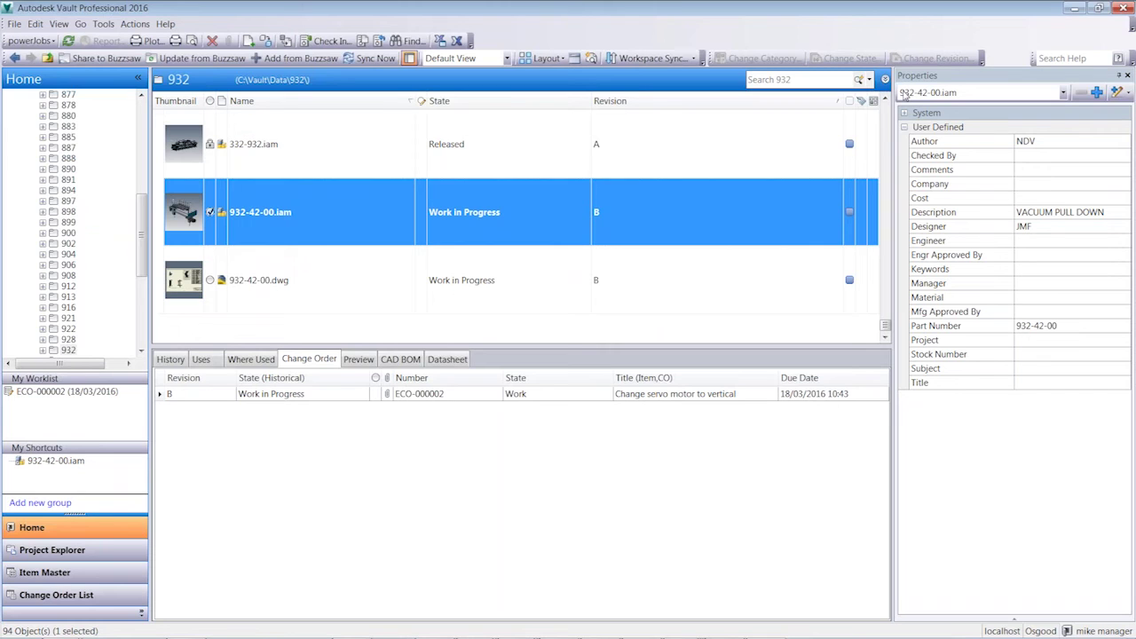
click(583, 196)
click(322, 212)
click(322, 211)
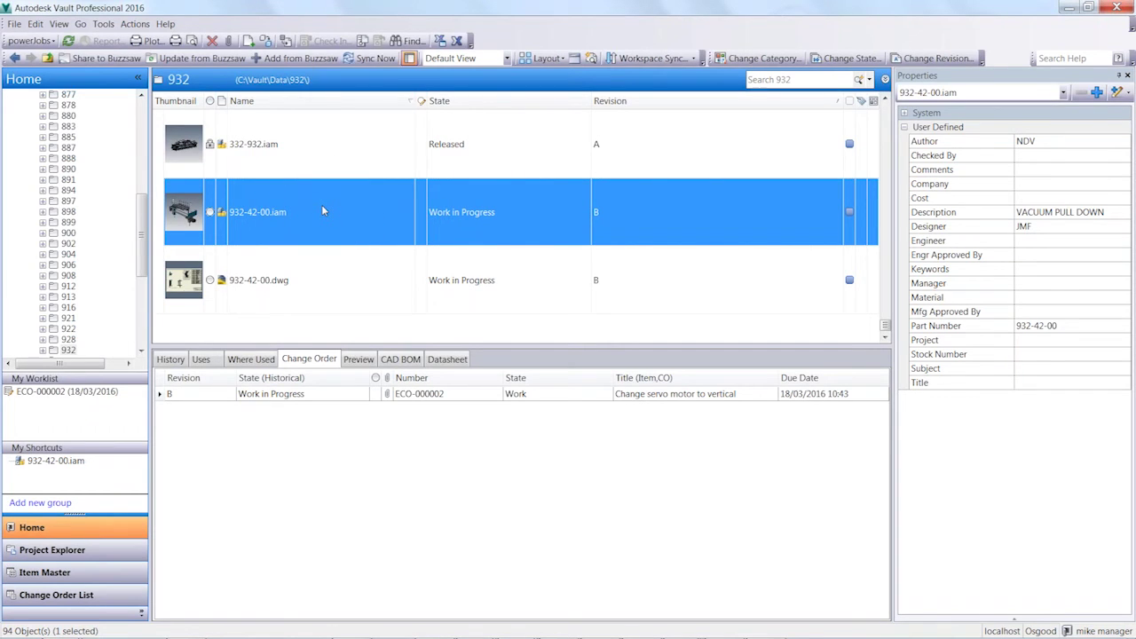
Submit change order ECO-000002 from Work to Check, with the comment title "ECO-000002 Submit to Check".
click(282, 399)
click(273, 397)
click(72, 597)
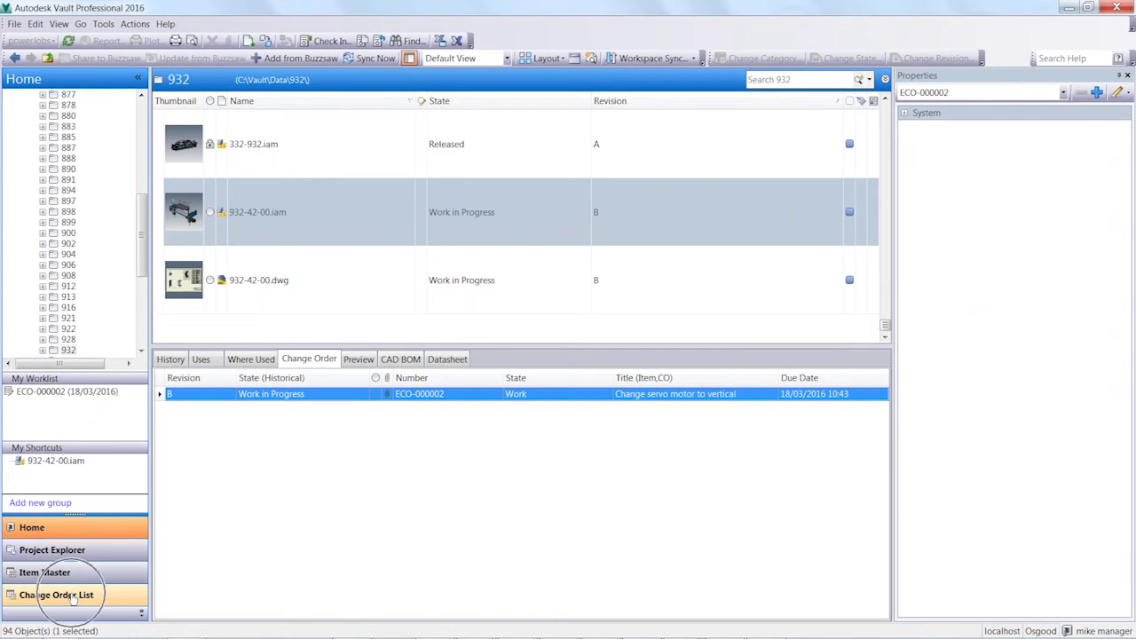
right_click(349, 398)
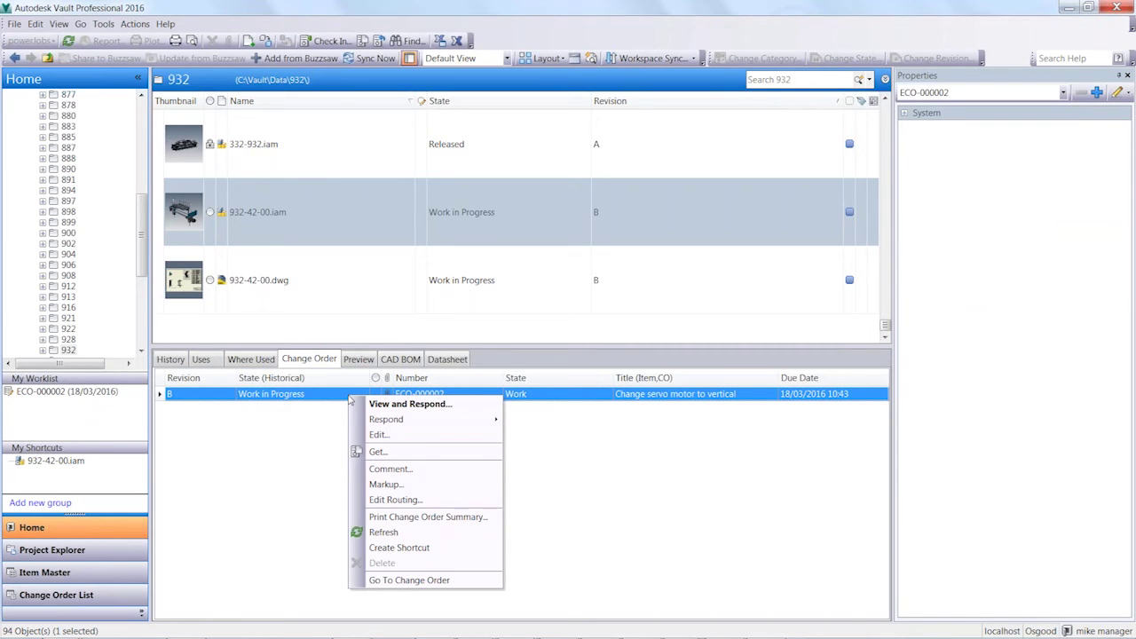
mouse_move(460, 424)
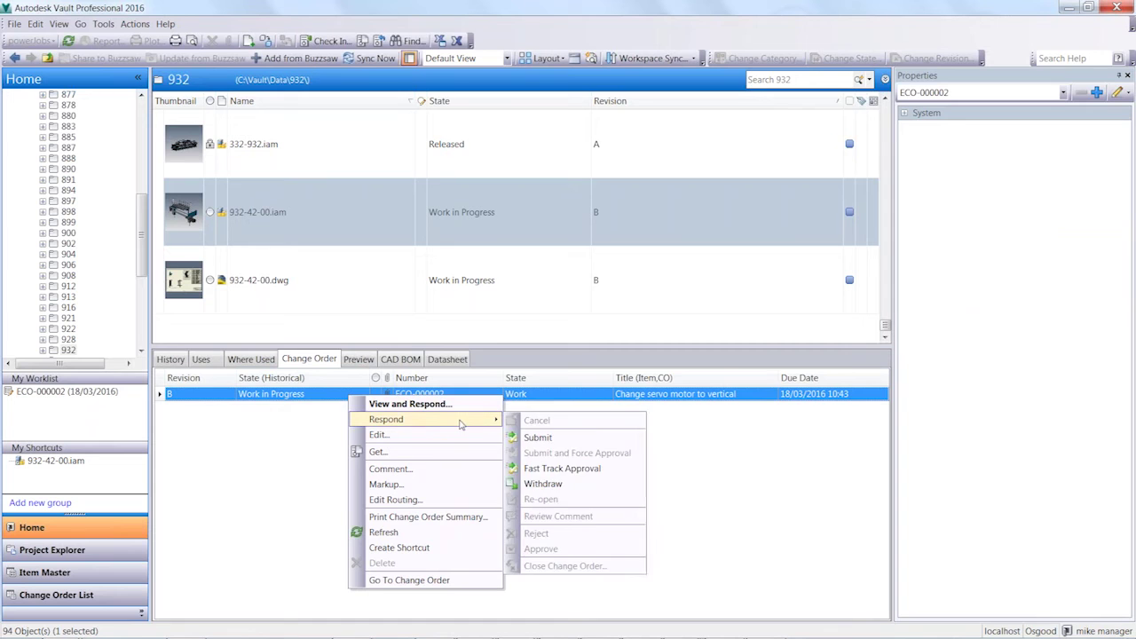
click(537, 437)
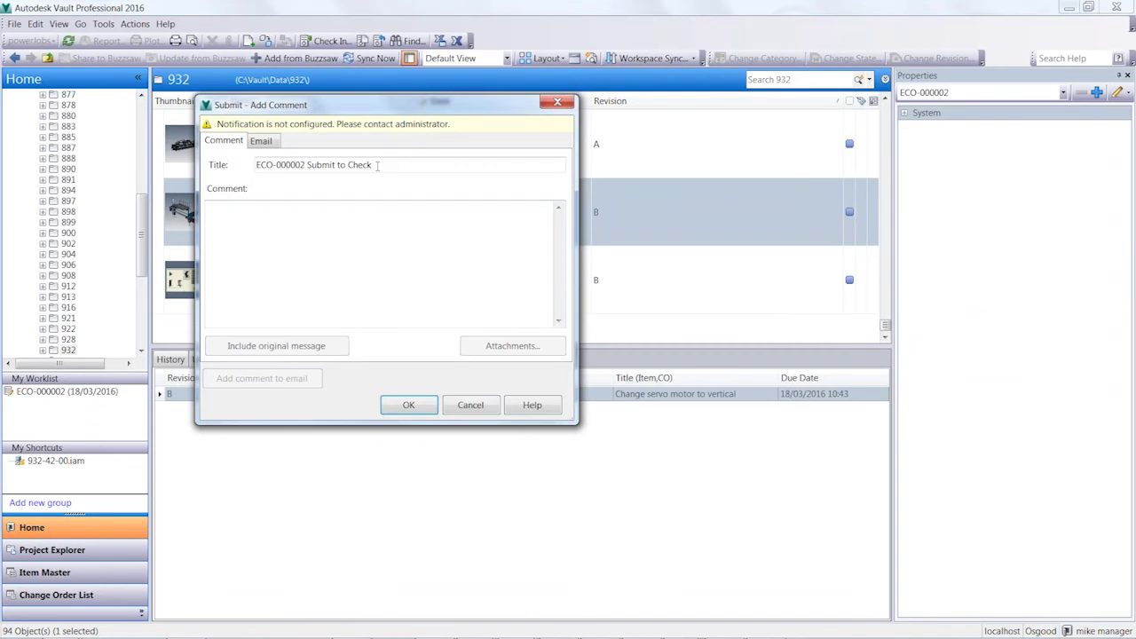
click(419, 405)
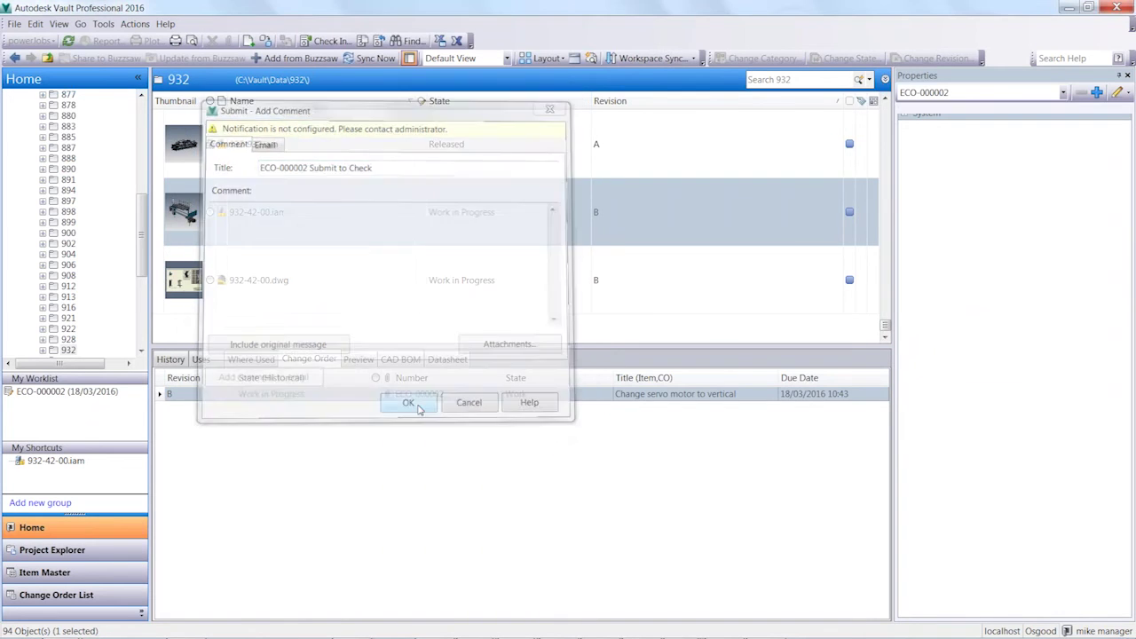
Glance at the assembly preview, and examine the workflow status diagram of change order ECO-000002.
click(359, 360)
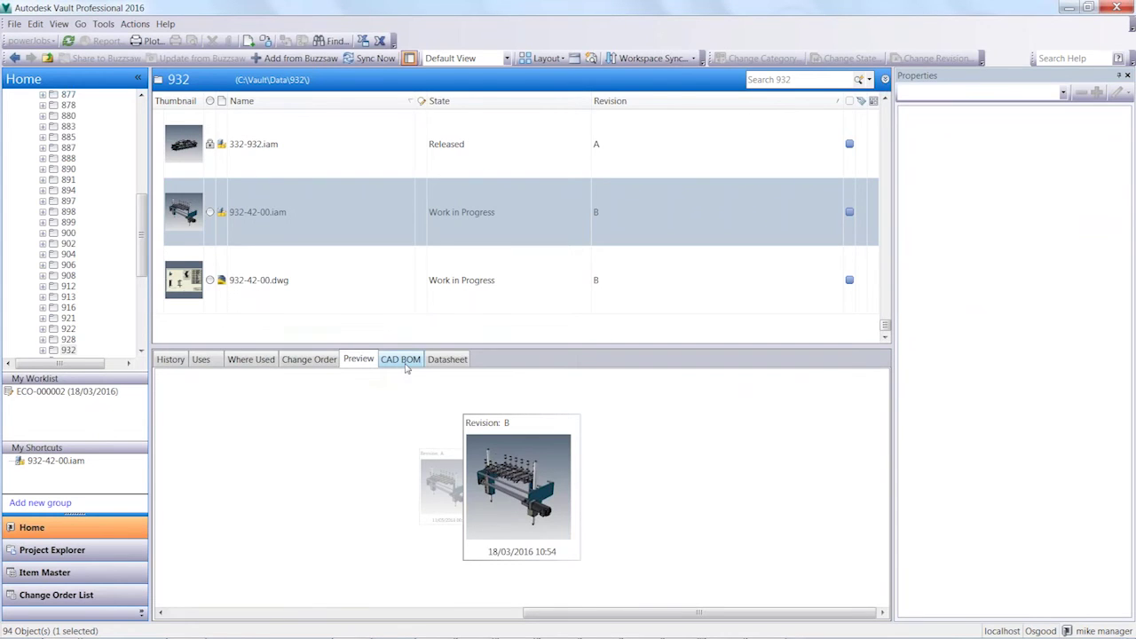
click(374, 400)
right_click(375, 398)
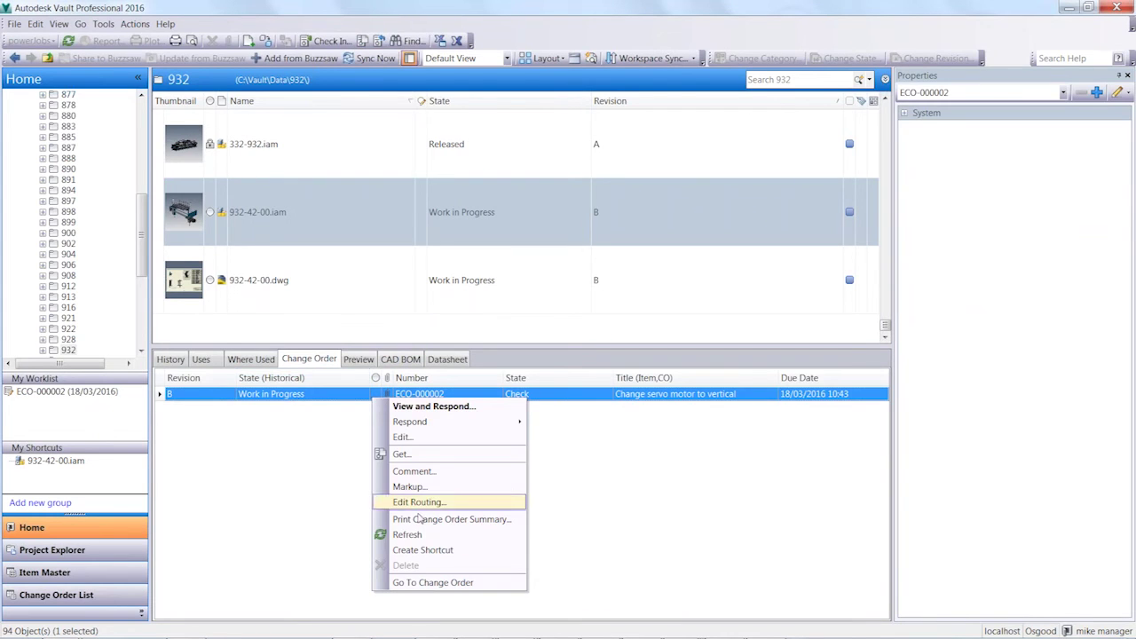
click(422, 408)
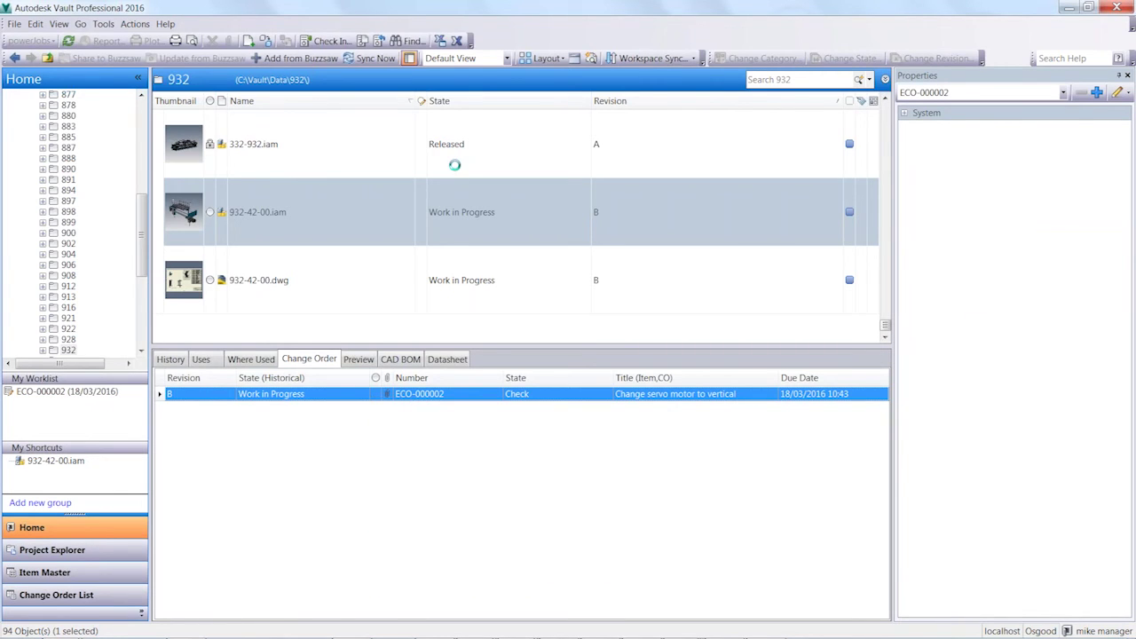
click(236, 93)
click(258, 93)
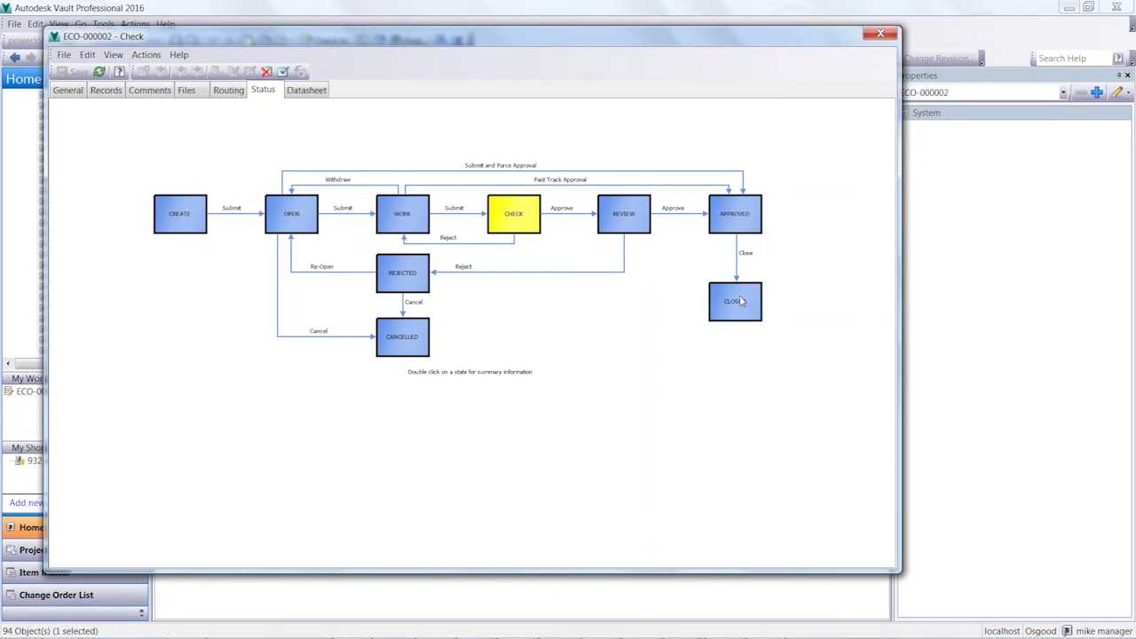
click(879, 35)
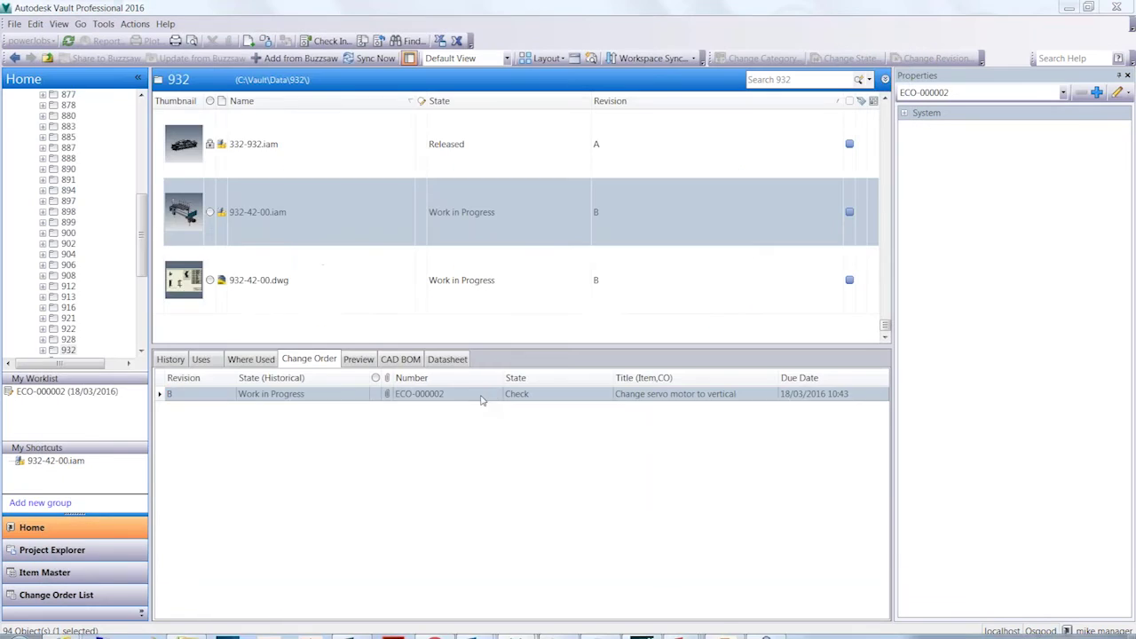
Switch to the running PowerPoint slide show with the Engineer slide.
key(super)
click(694, 627)
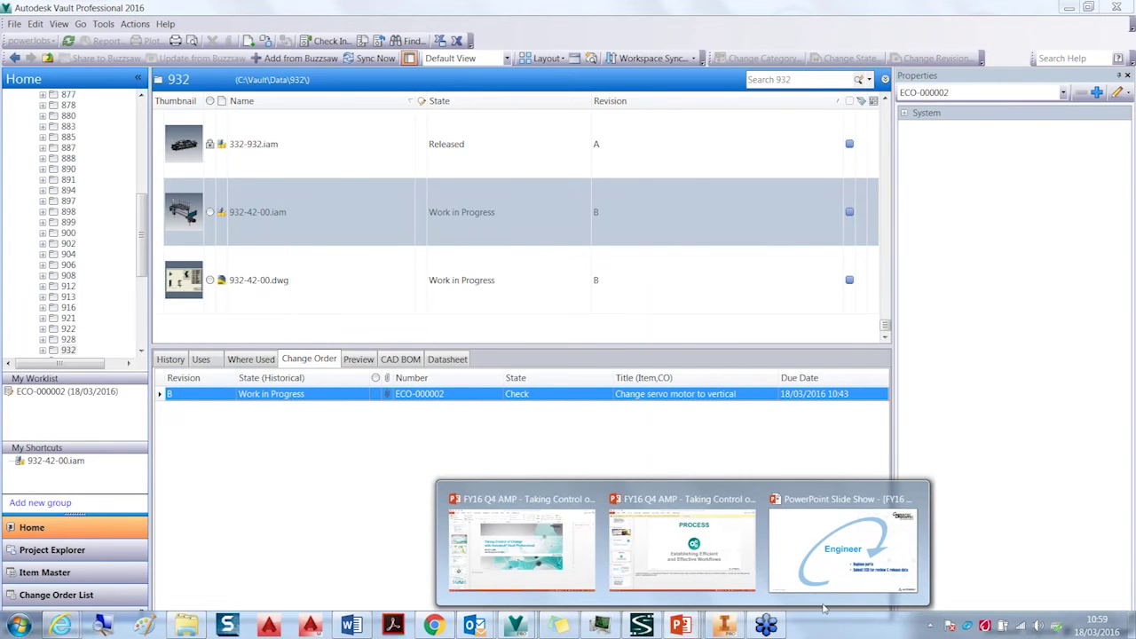
click(843, 546)
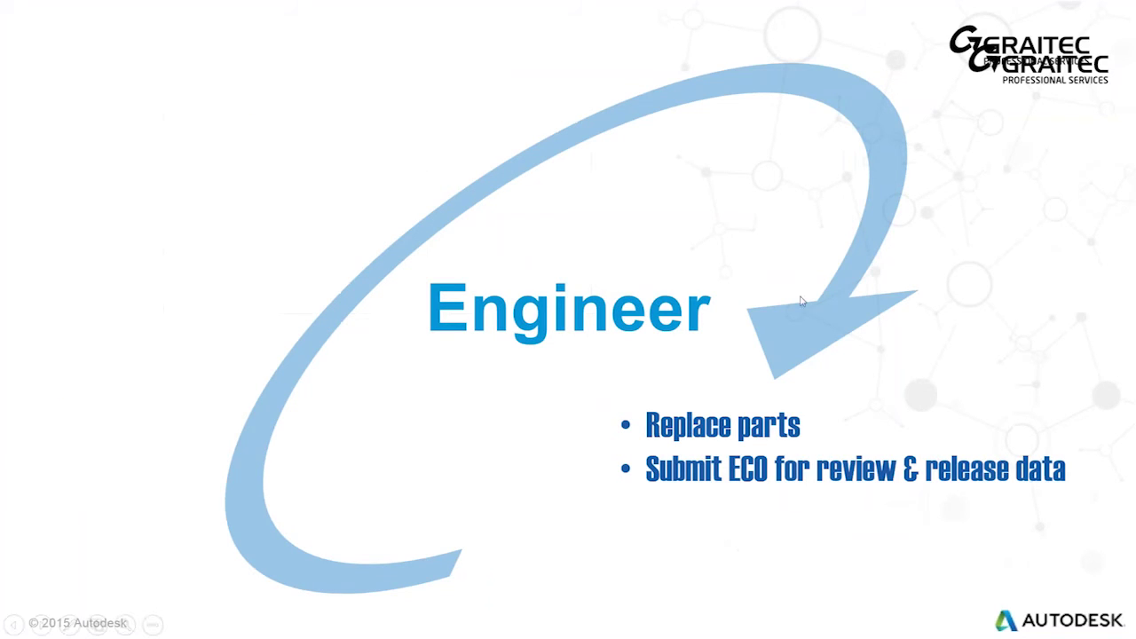
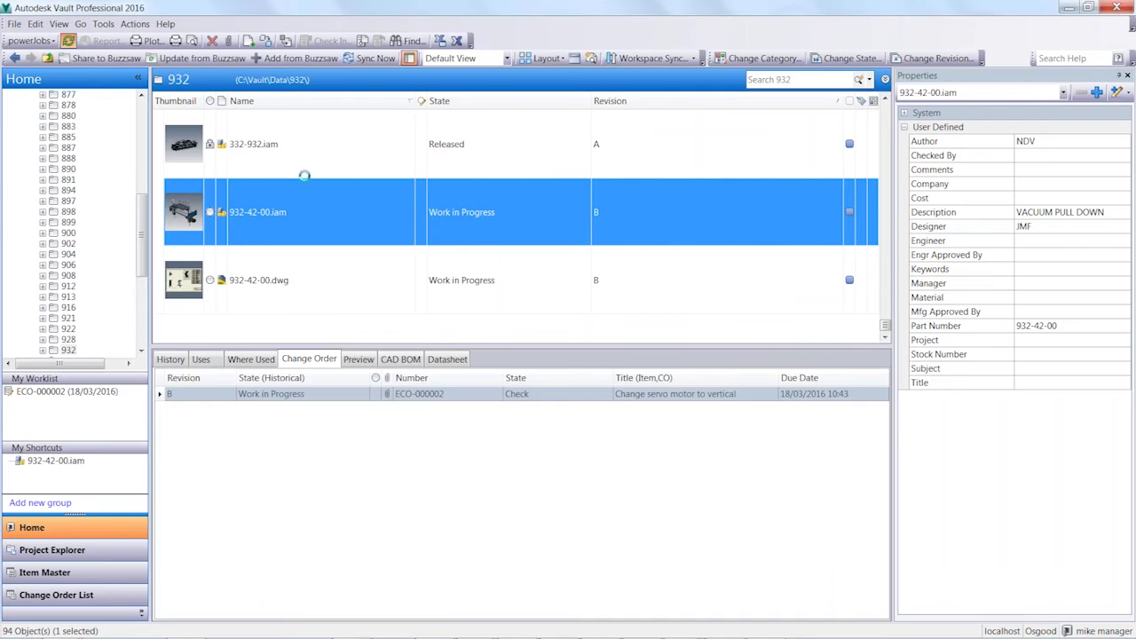
Assign or update the item for 932-42-00.iam in Vault Professional.
right_click(351, 213)
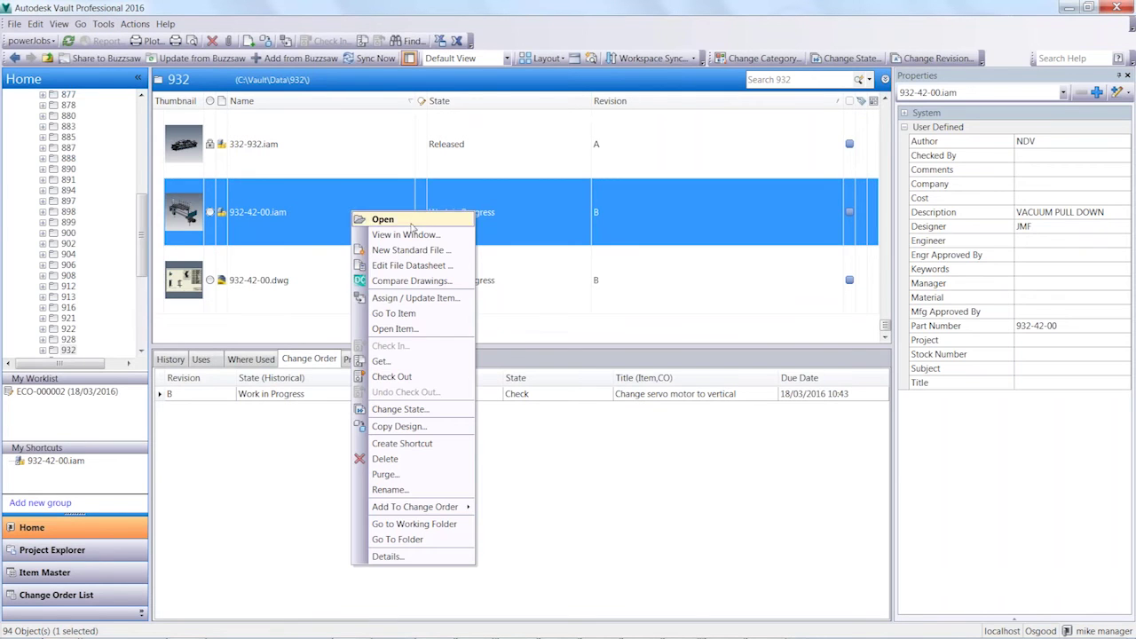
click(390, 298)
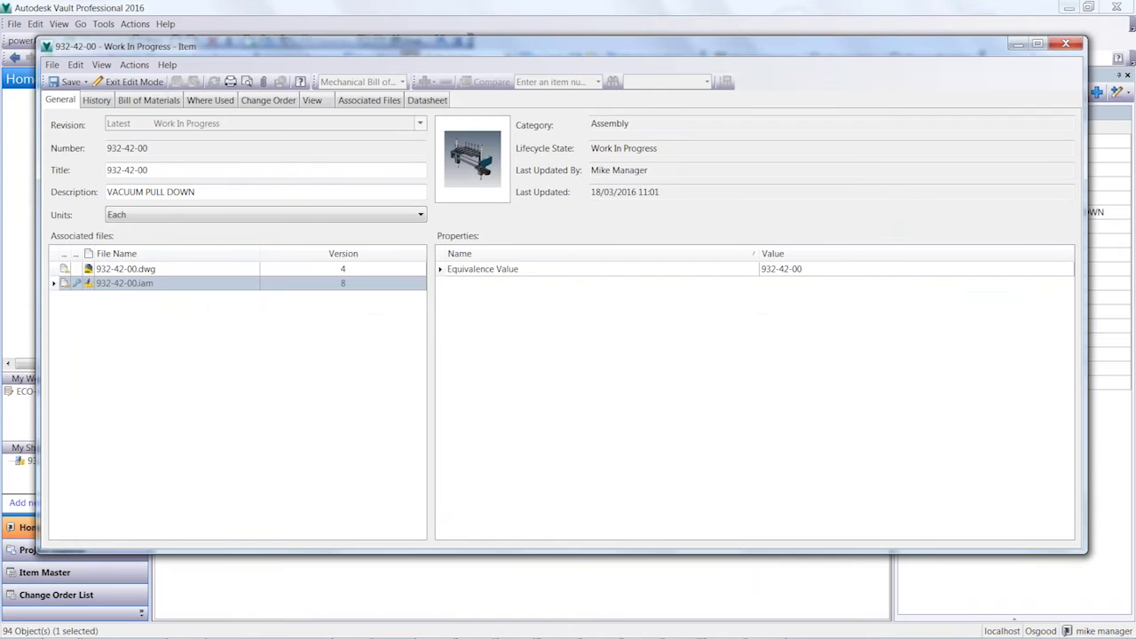
drag(366, 54, 354, 48)
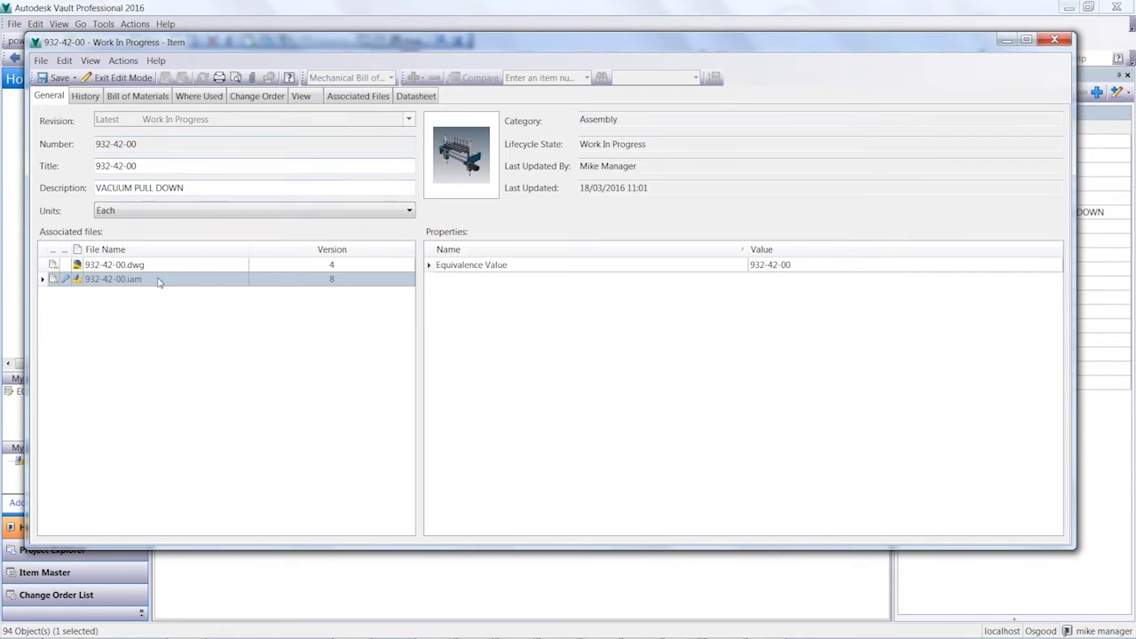
Examine the item's associated files, title, description and revision history.
key(super+plus)
drag(120, 227, 178, 531)
double_click(159, 166)
click(229, 188)
drag(229, 188, 103, 190)
click(197, 189)
click(95, 95)
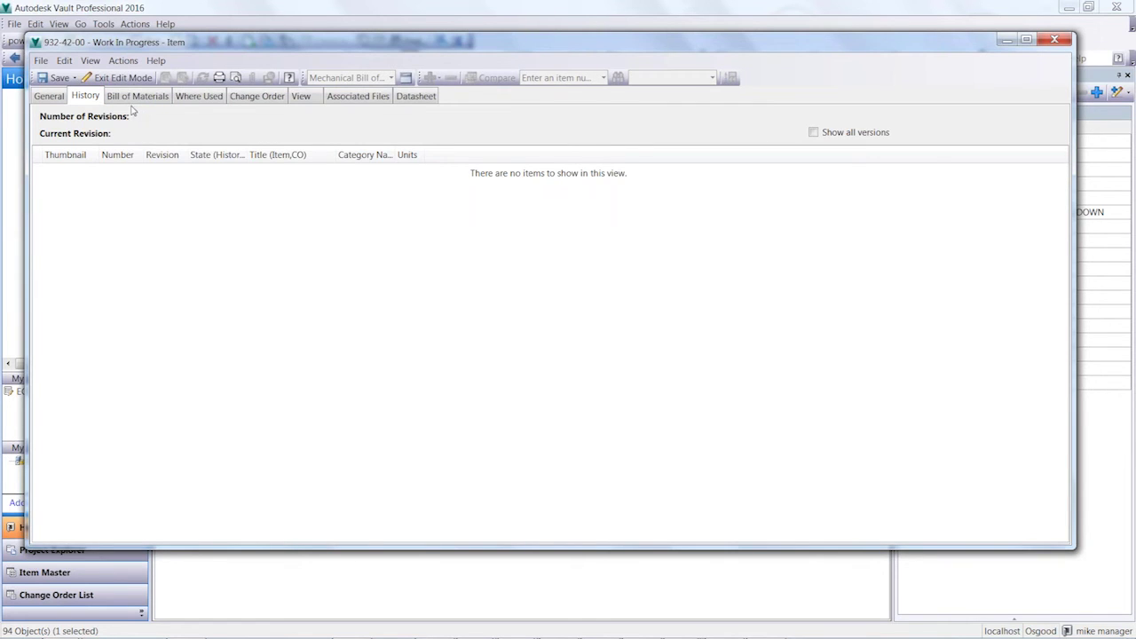
Turn on the whole 932-42-00 branch in the item's bill of materials, assigning items to its component rows.
click(126, 97)
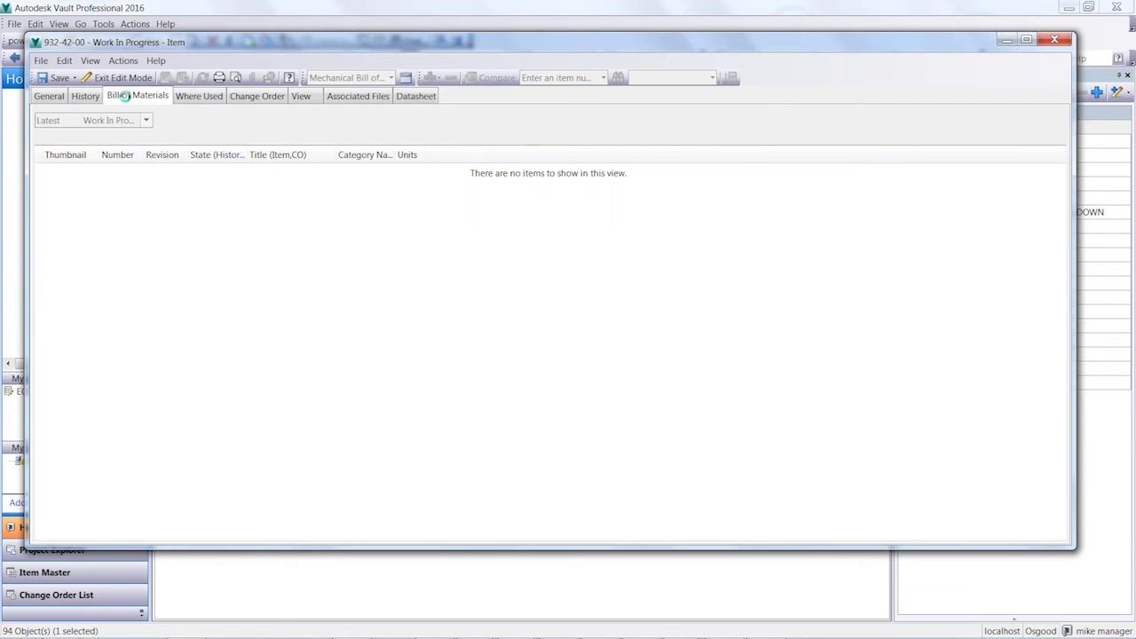
drag(162, 47, 158, 33)
right_click(99, 148)
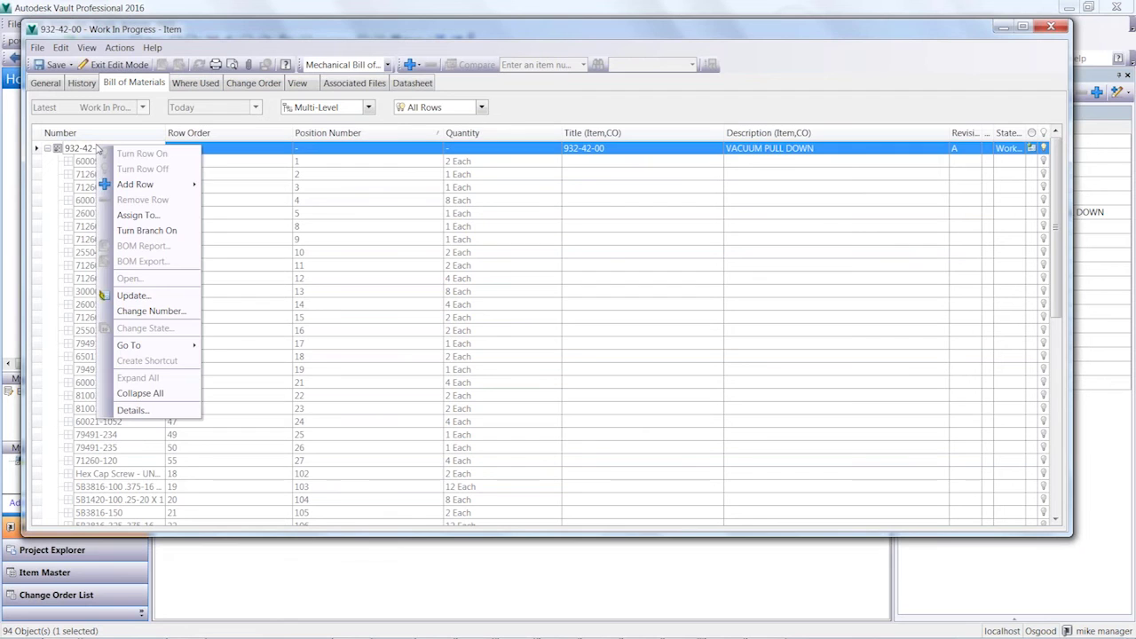
click(139, 214)
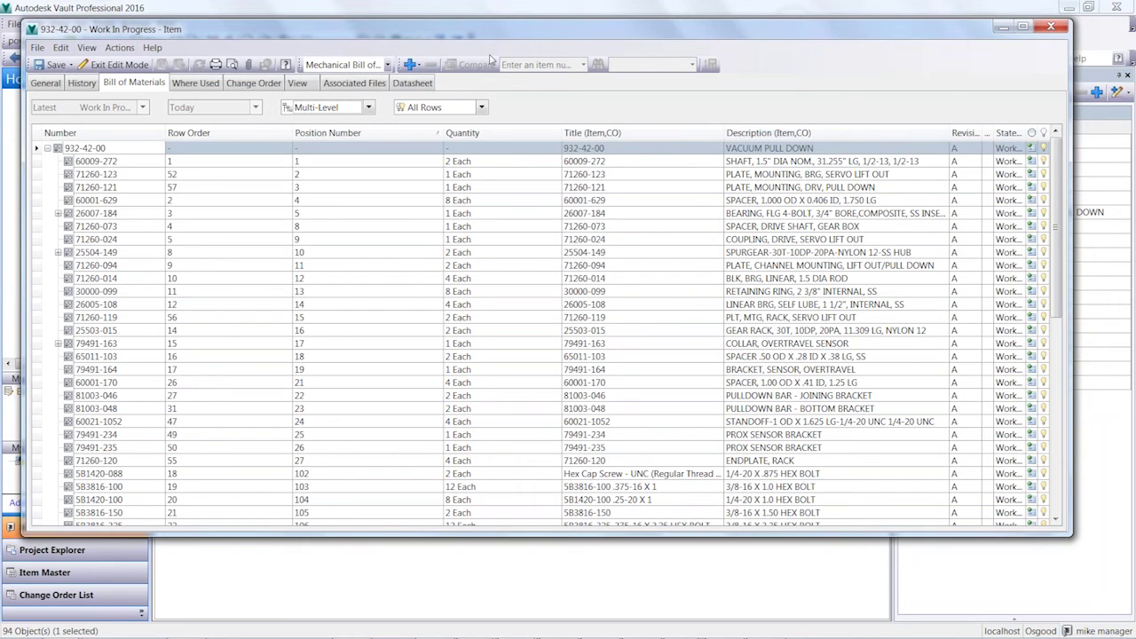
Search existing items for "*kit*" and add the Service Kit item as a row under 932-42-00 in the bill of materials.
drag(490, 40, 492, 48)
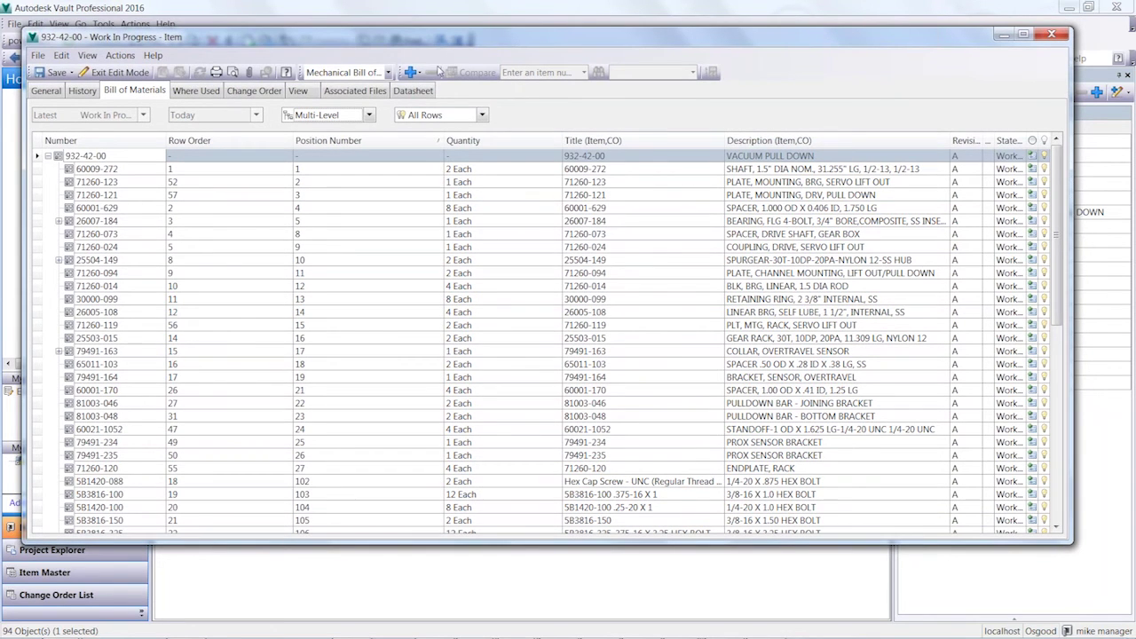
click(414, 77)
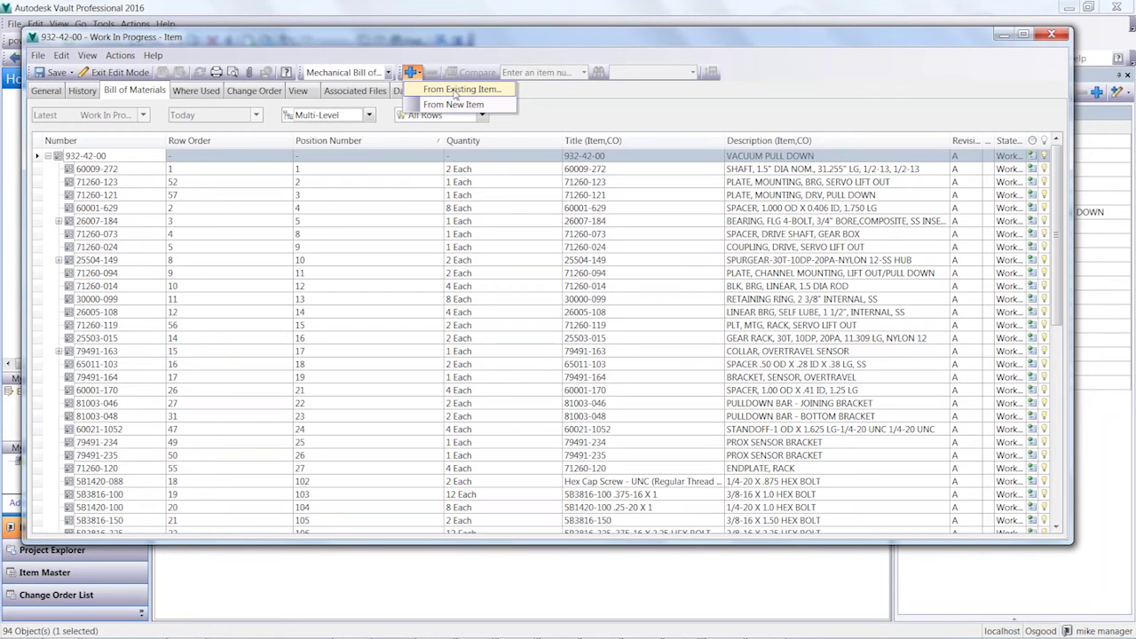
click(462, 91)
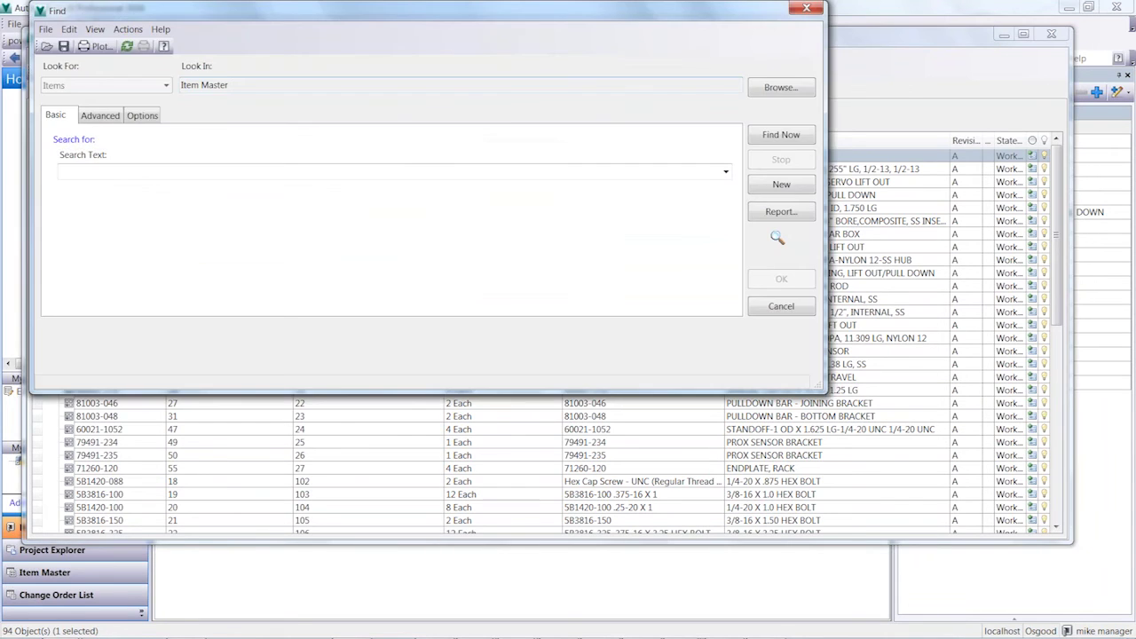
click(413, 172)
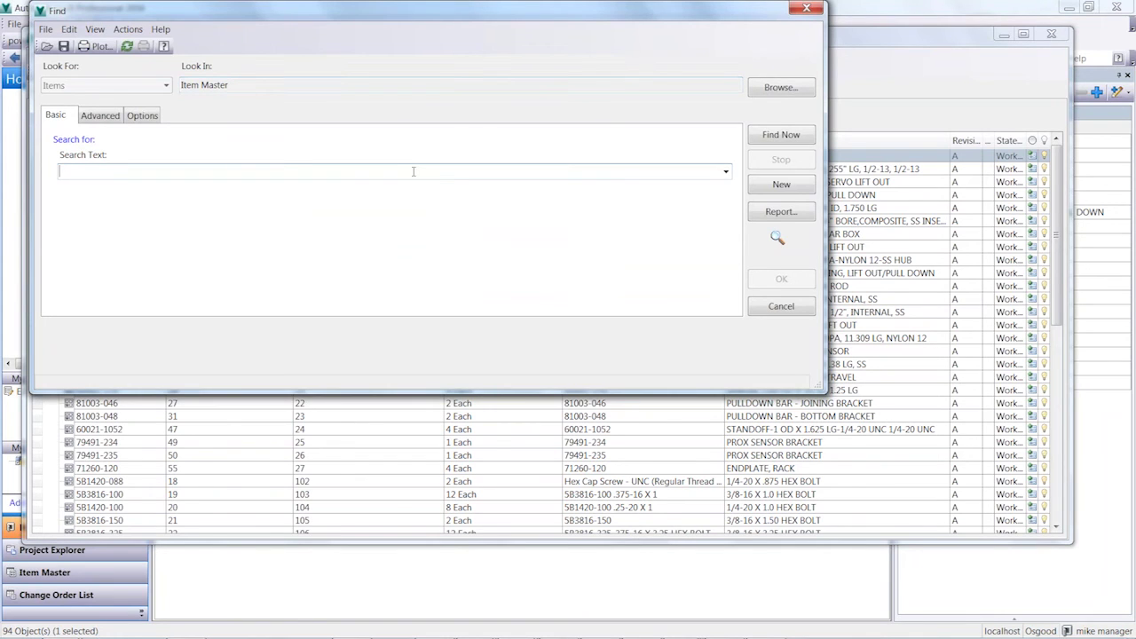
text(*kit)
text(*)
key(Return)
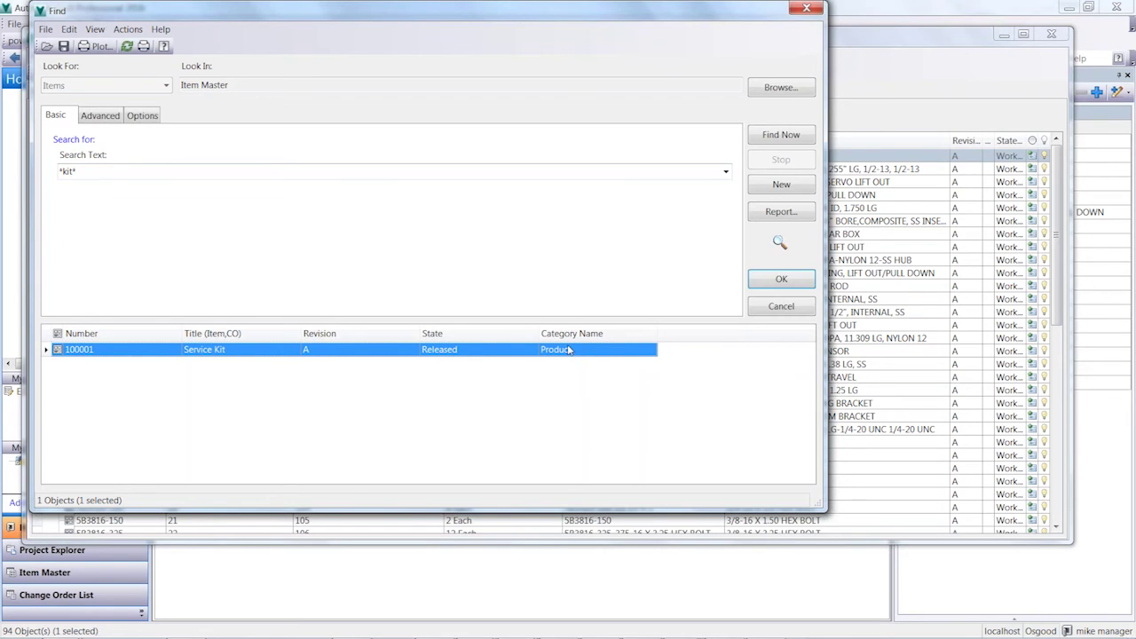
click(780, 279)
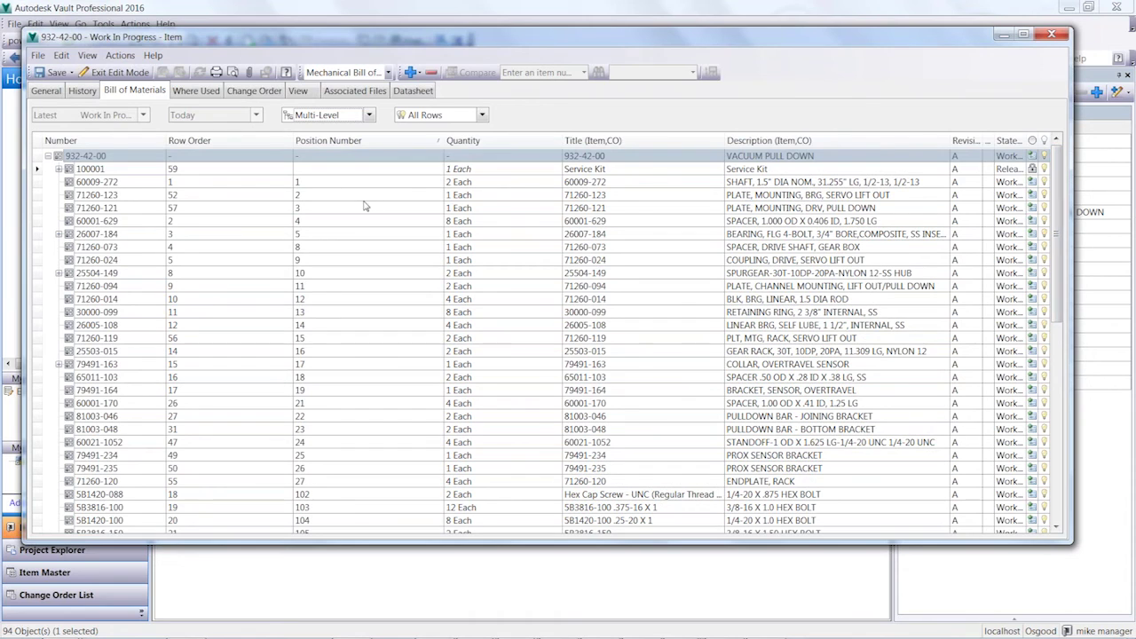
click(100, 170)
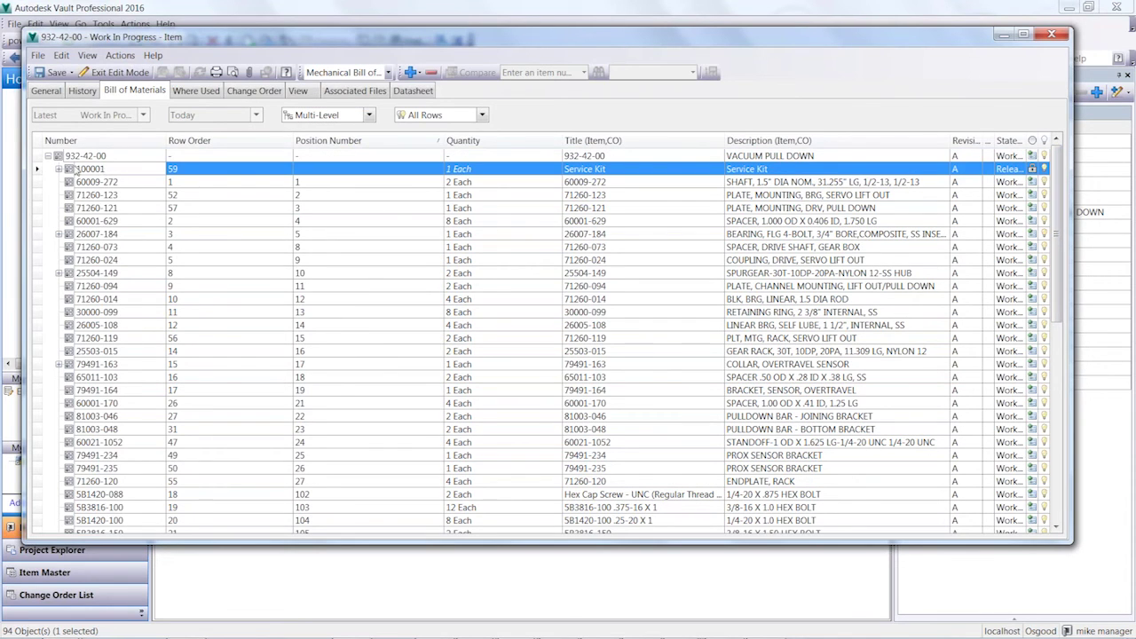
Examine the Service Kit's component rows from oil to assorted screws, collapse the kit and save the item.
click(59, 169)
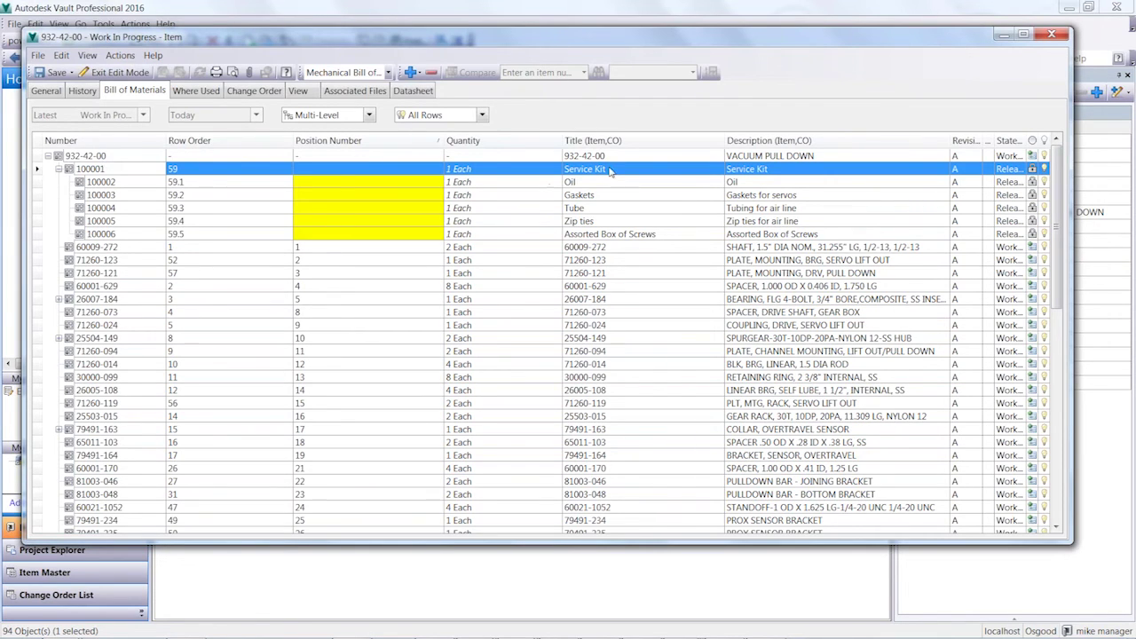
click(109, 185)
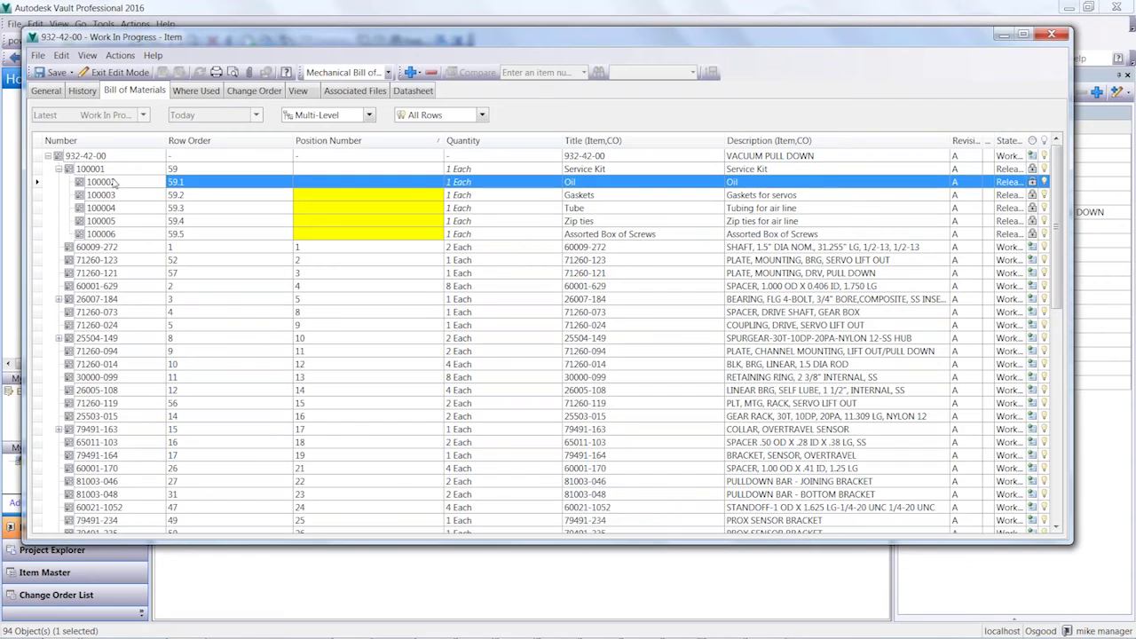
click(576, 199)
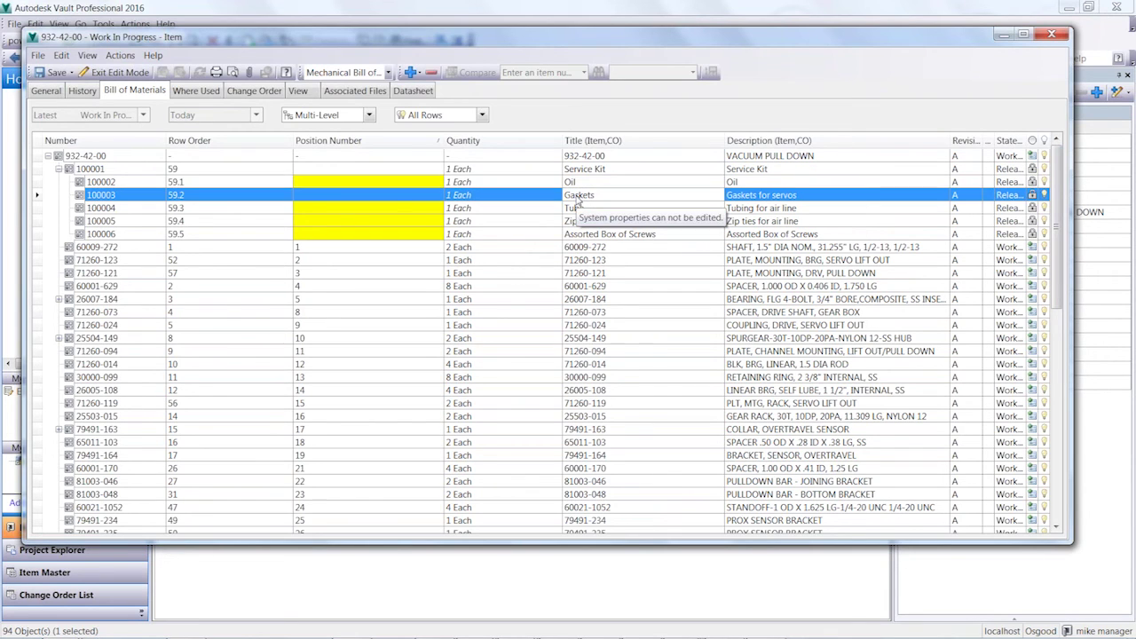
click(593, 210)
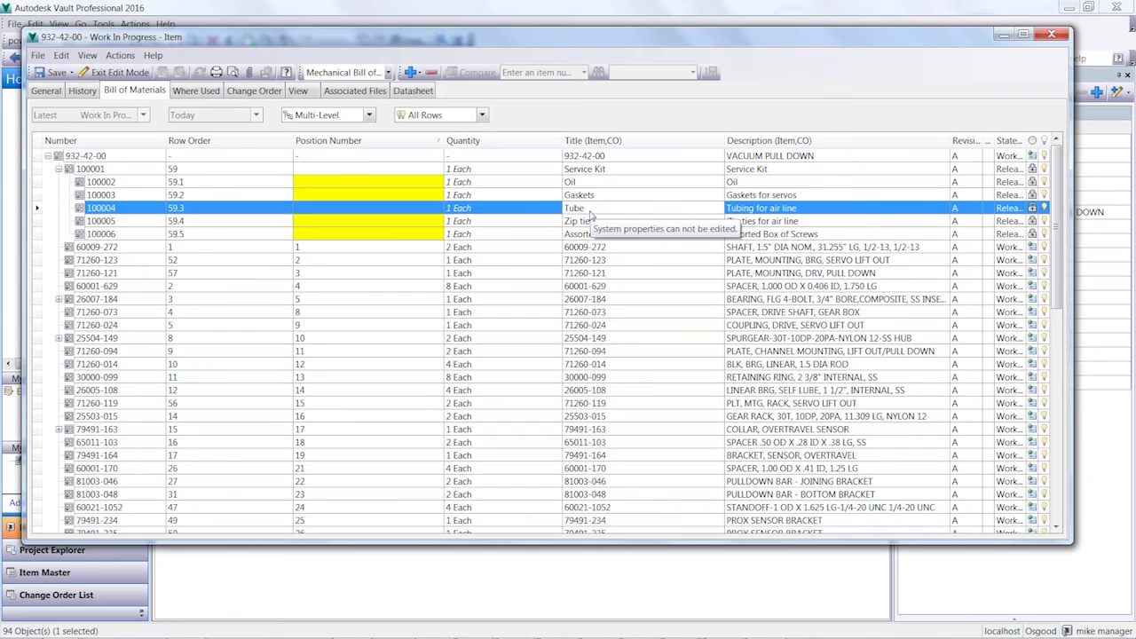
click(600, 221)
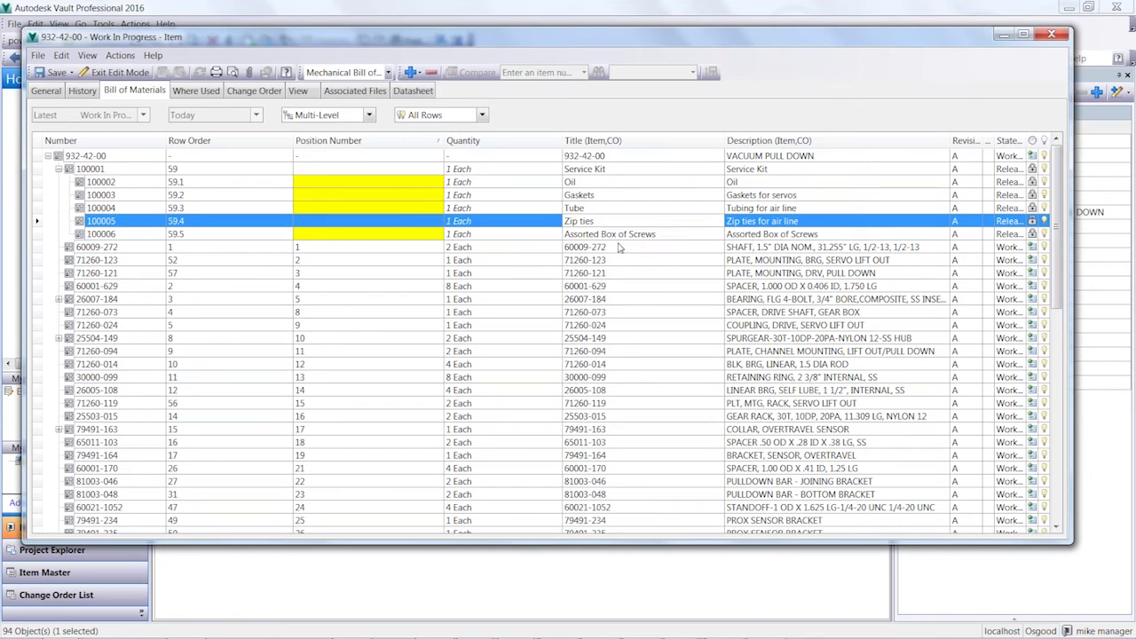
click(614, 235)
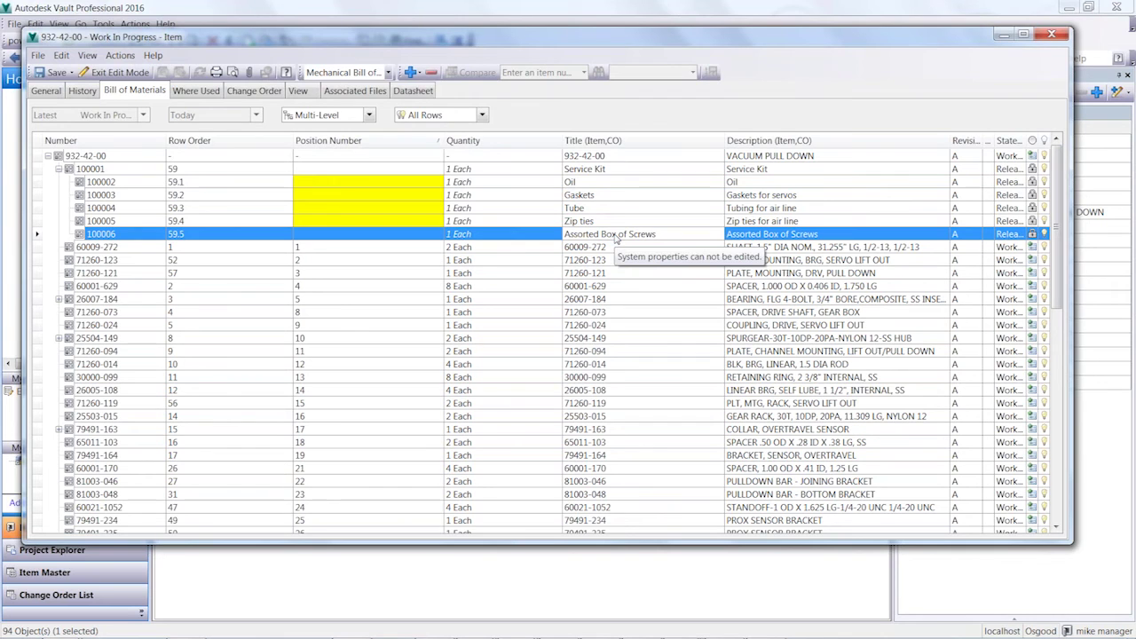
click(58, 168)
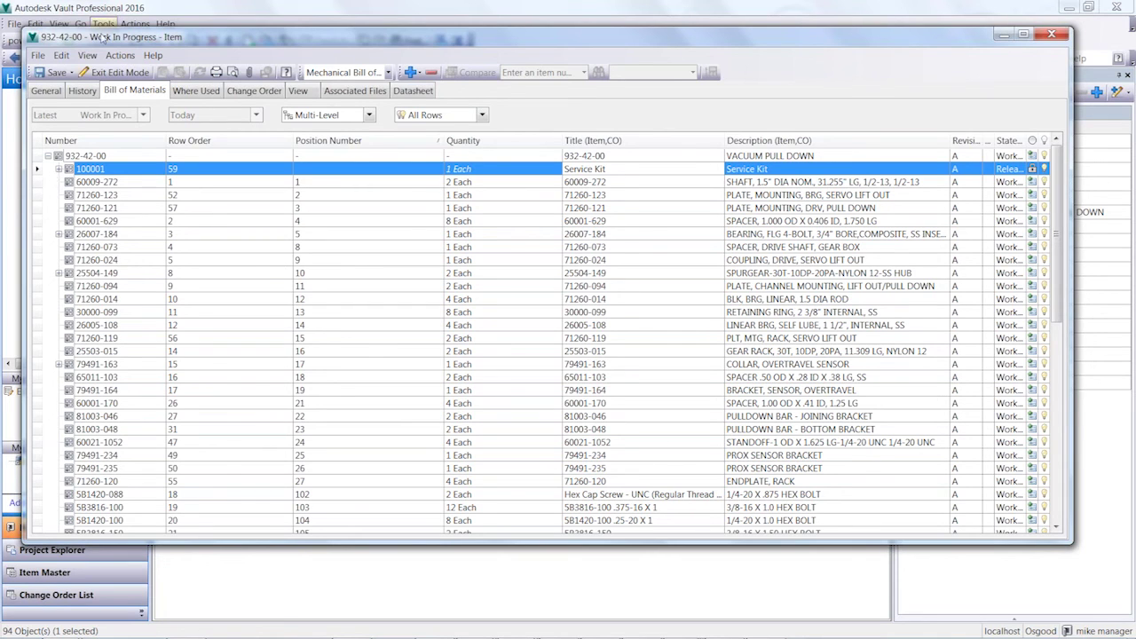
click(53, 72)
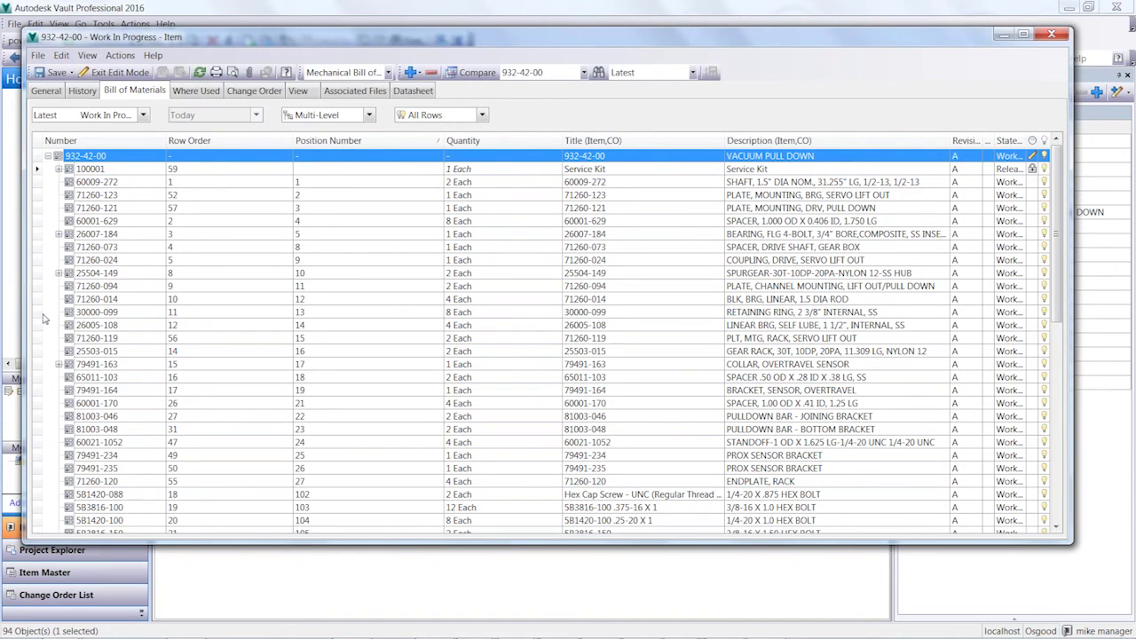
Renumber items 932-42-00, 60009-272, 71260-123, 71260-121, 60001-629 and 26007-184 using the Sequential numbering scheme.
click(126, 187)
ctrl+click(118, 194)
ctrl+click(119, 184)
ctrl+click(116, 207)
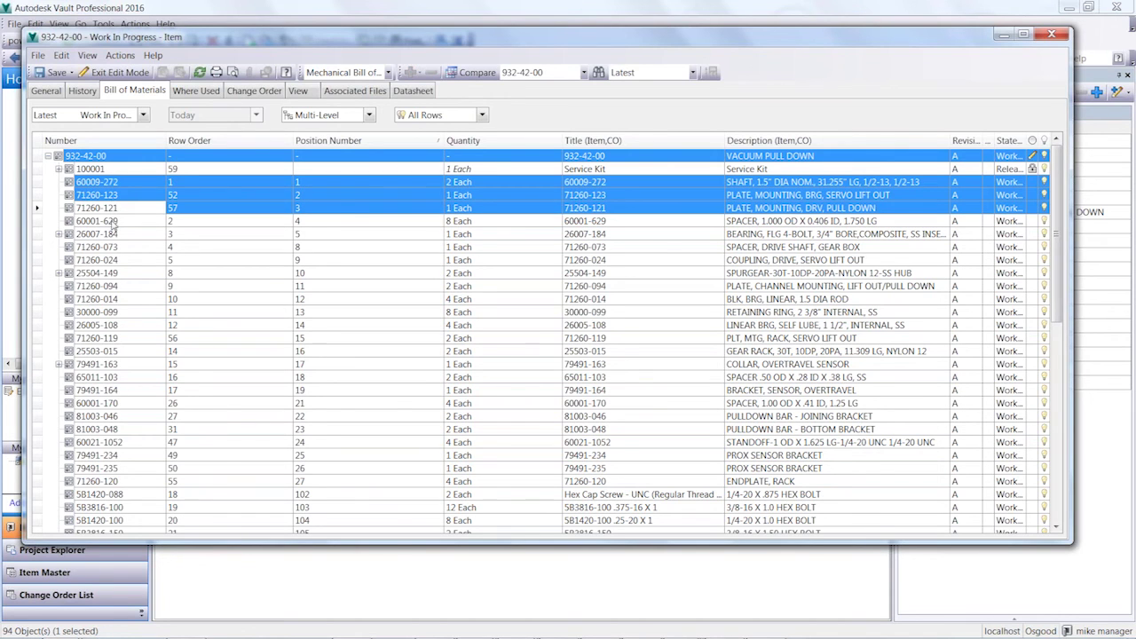
ctrl+click(115, 222)
ctrl+click(119, 234)
right_click(124, 237)
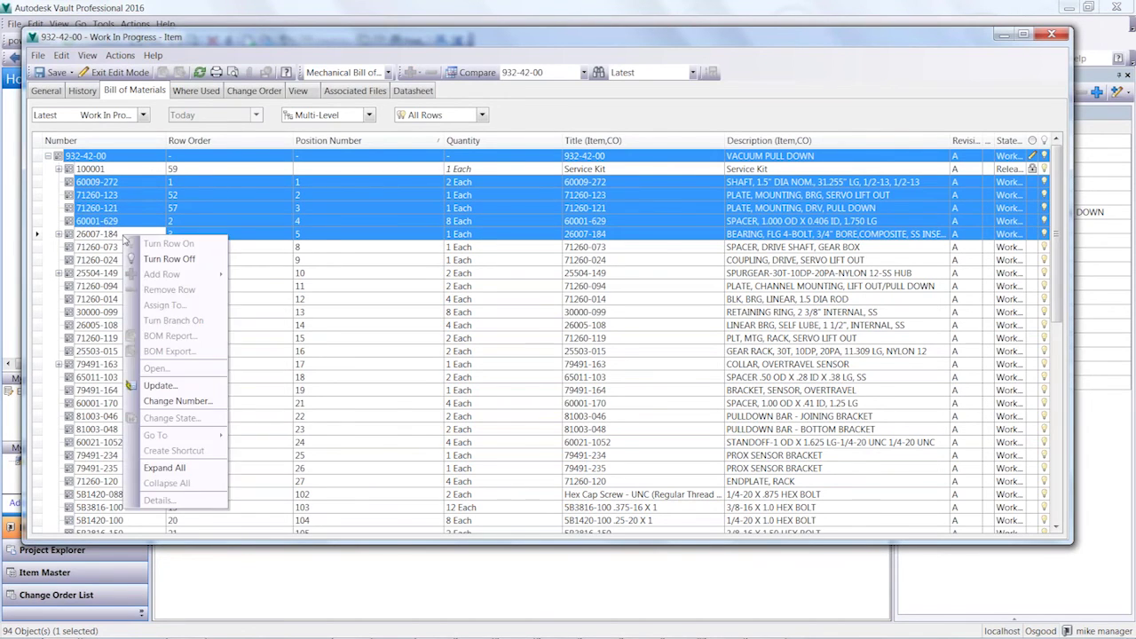
click(186, 401)
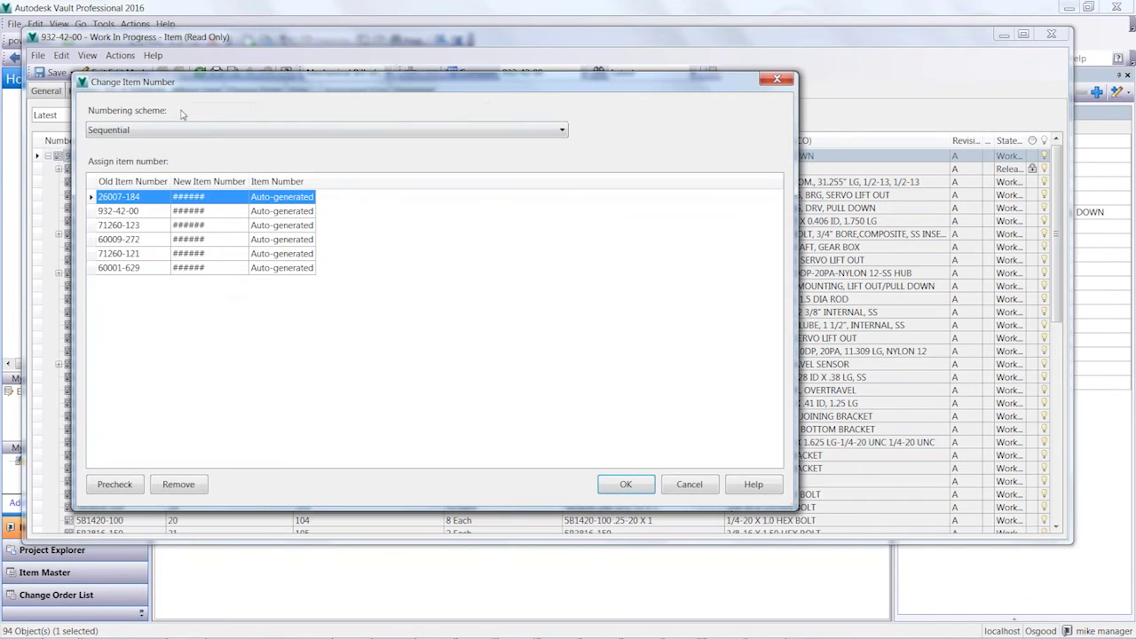
click(147, 129)
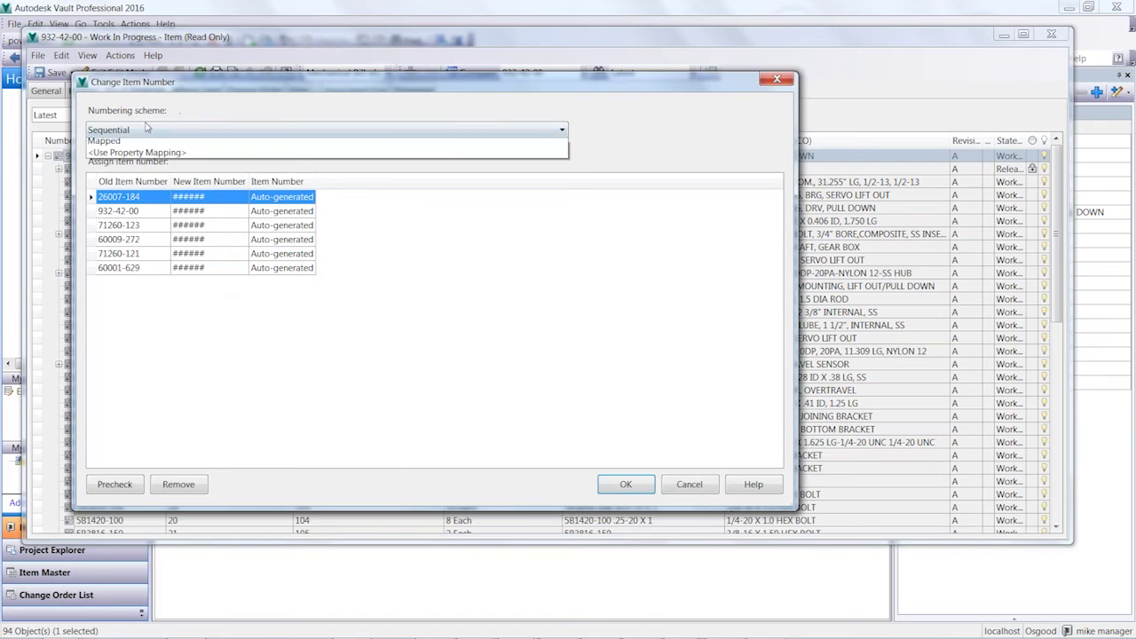
click(149, 130)
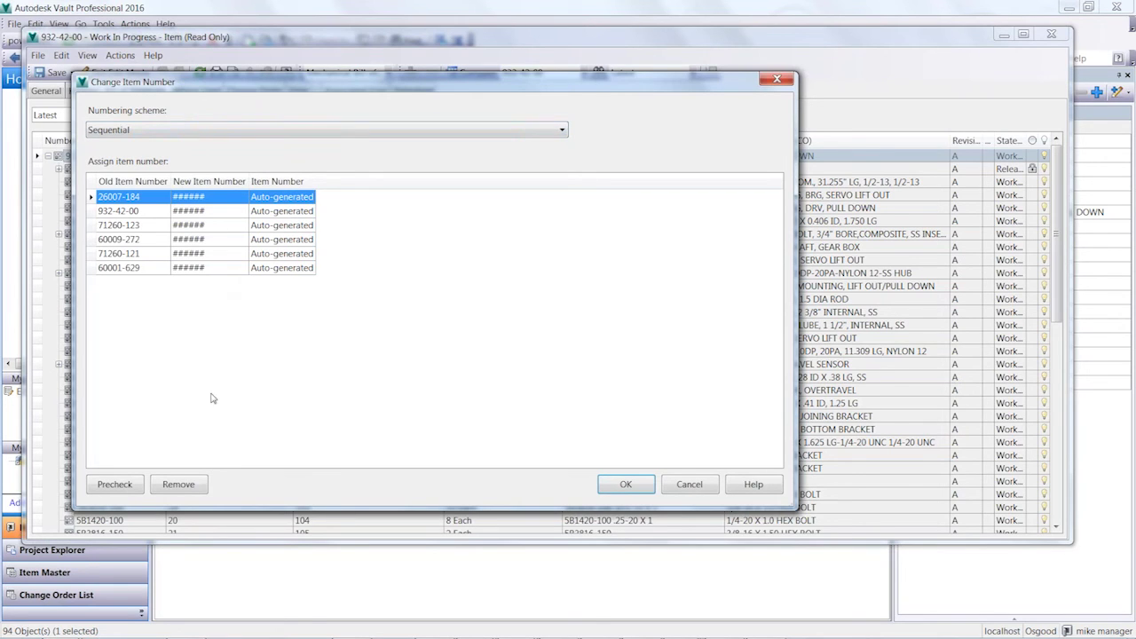
click(646, 487)
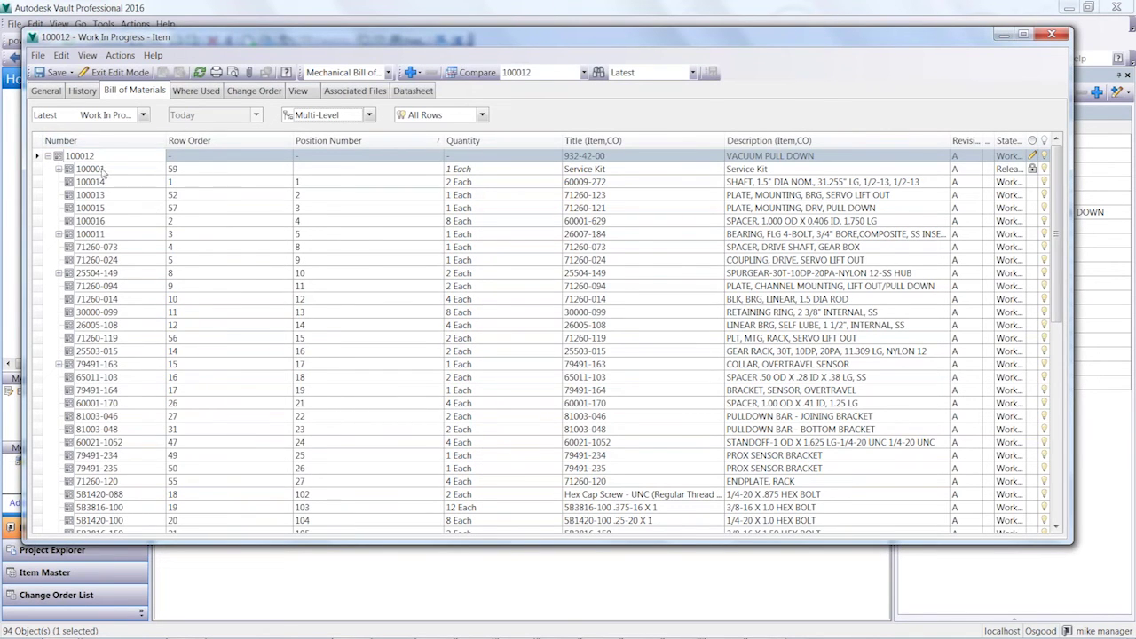
Find "091" in the bill of materials, examine the components under collar clamp 27501-091, and close the search.
click(102, 171)
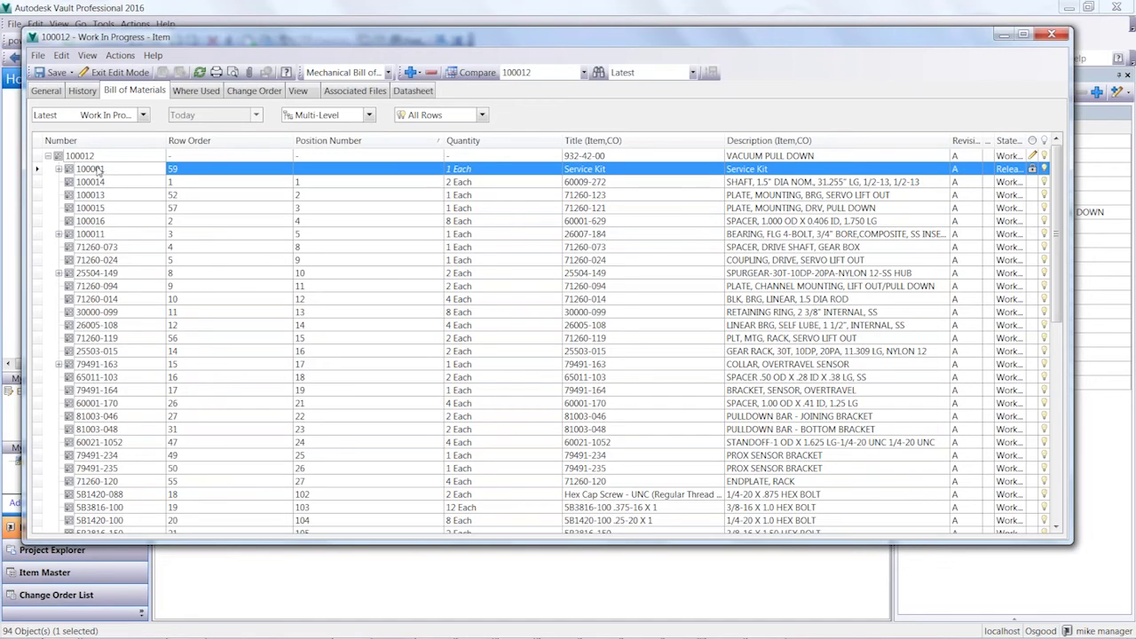
click(119, 56)
click(123, 147)
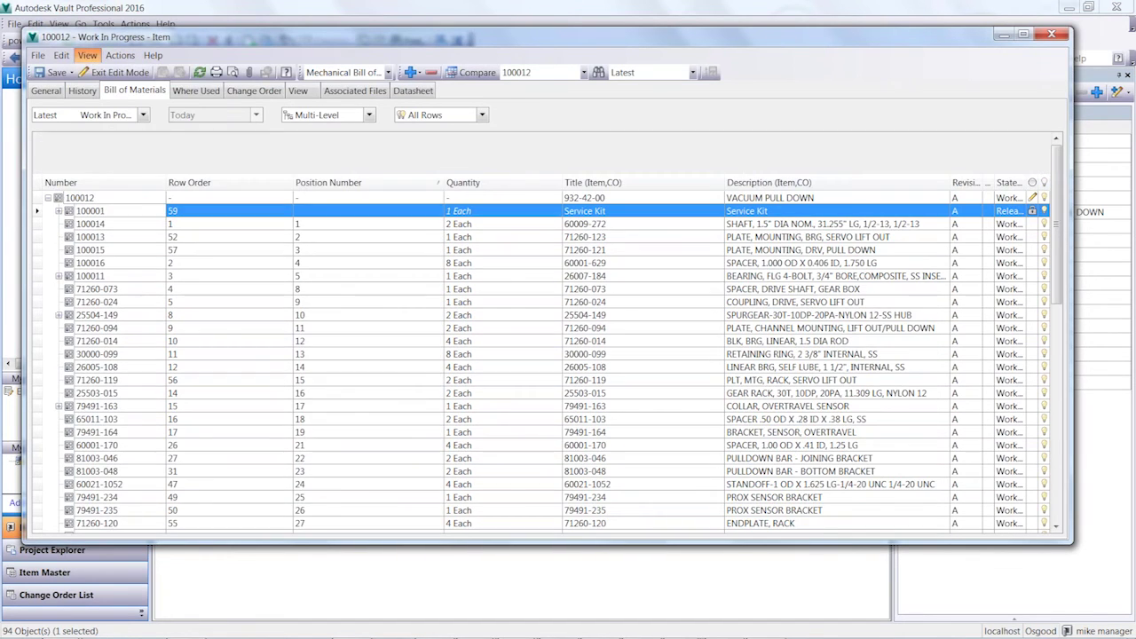
text(0)
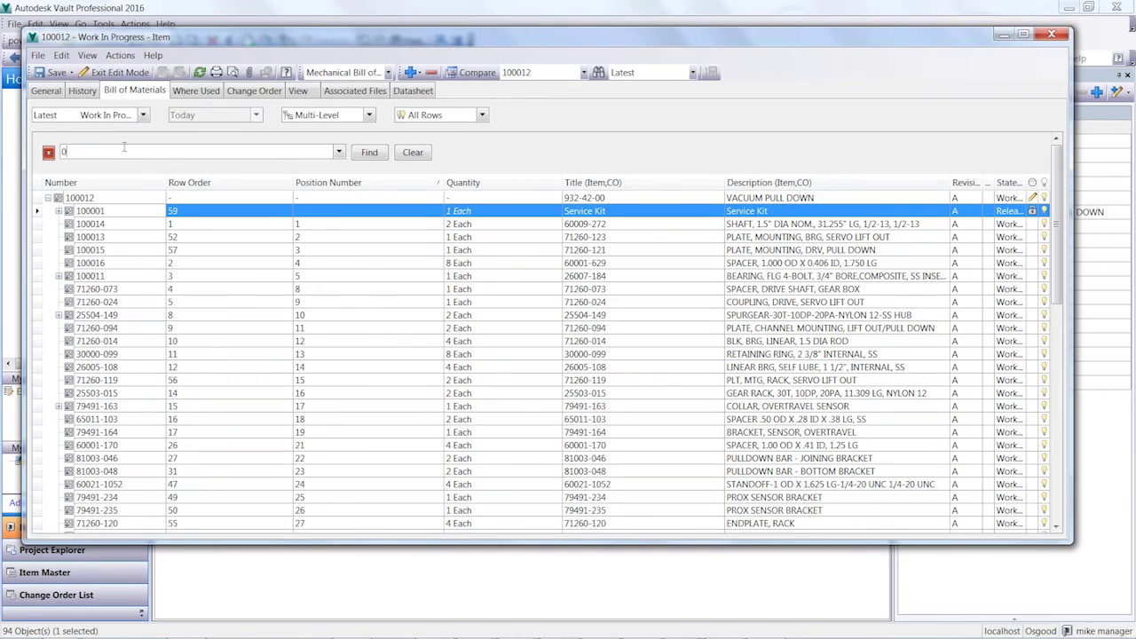
text(91)
key(BackSpace)
key(BackSpace)
key(BackSpace)
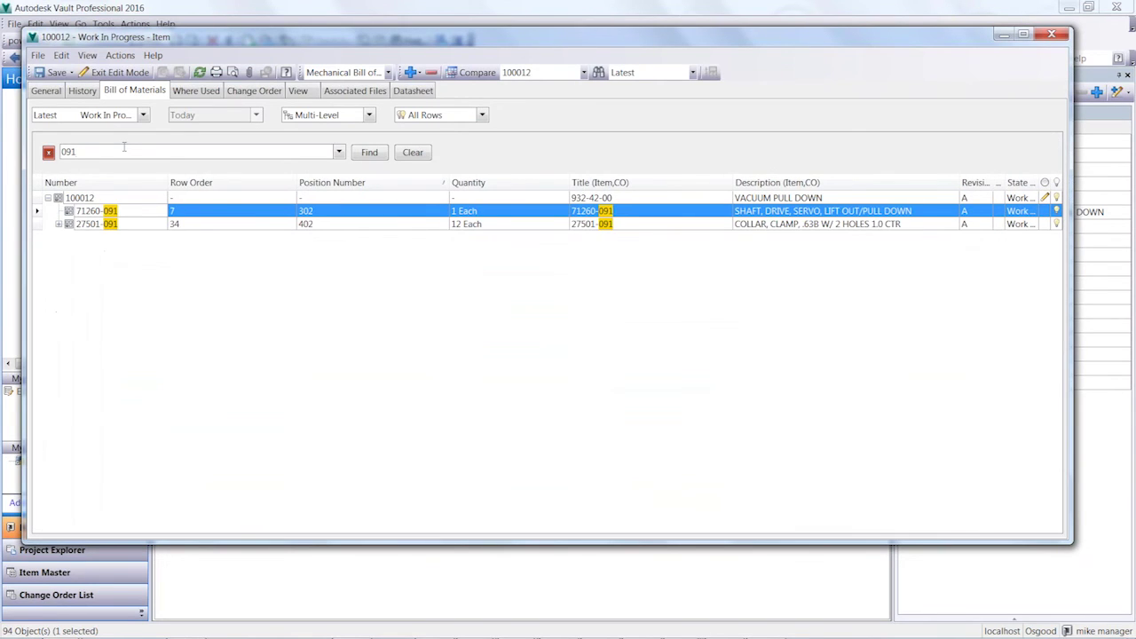
text(091)
click(124, 225)
click(58, 224)
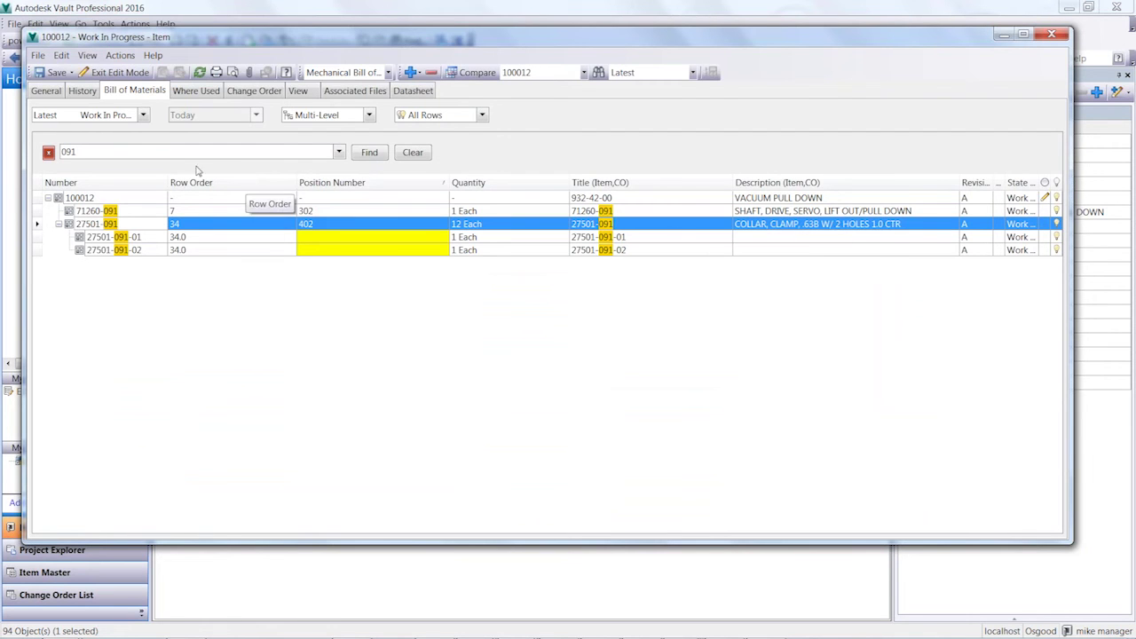
click(48, 152)
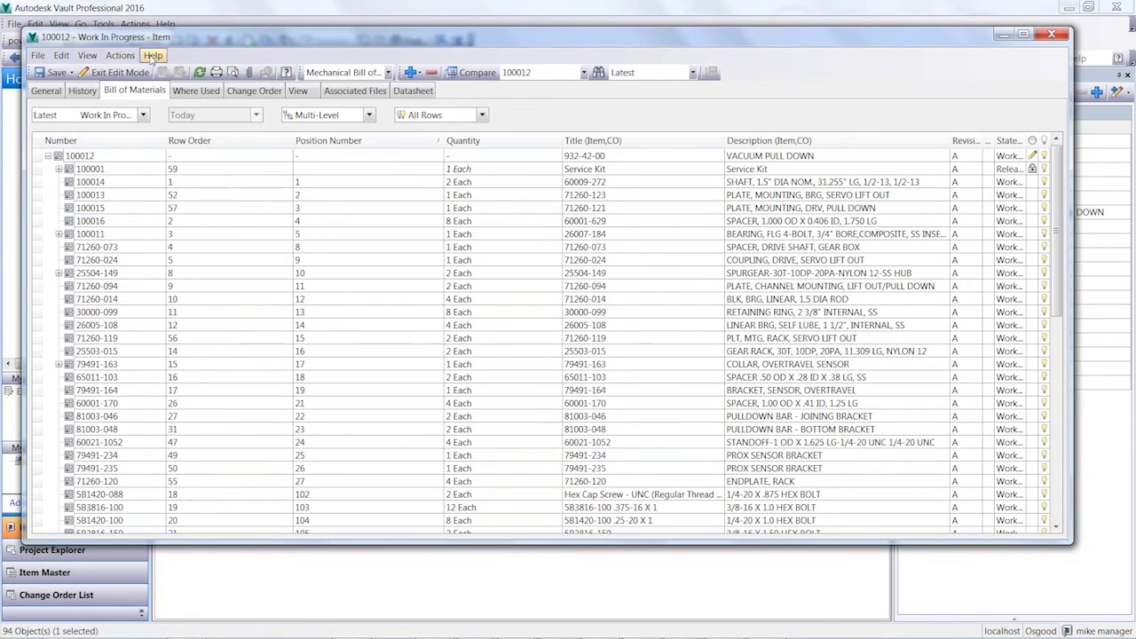
Find "cap" in the bill of materials, set the hex cap screw 5B1420-088 quantity to 200 and save the item.
click(87, 55)
click(127, 154)
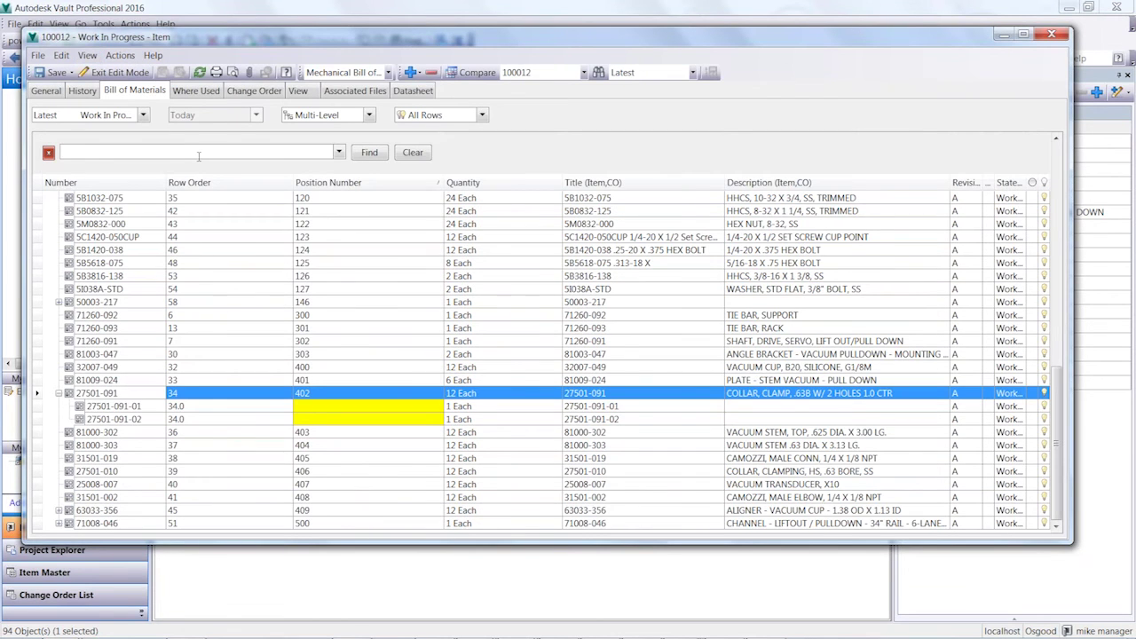
text(cap)
click(369, 153)
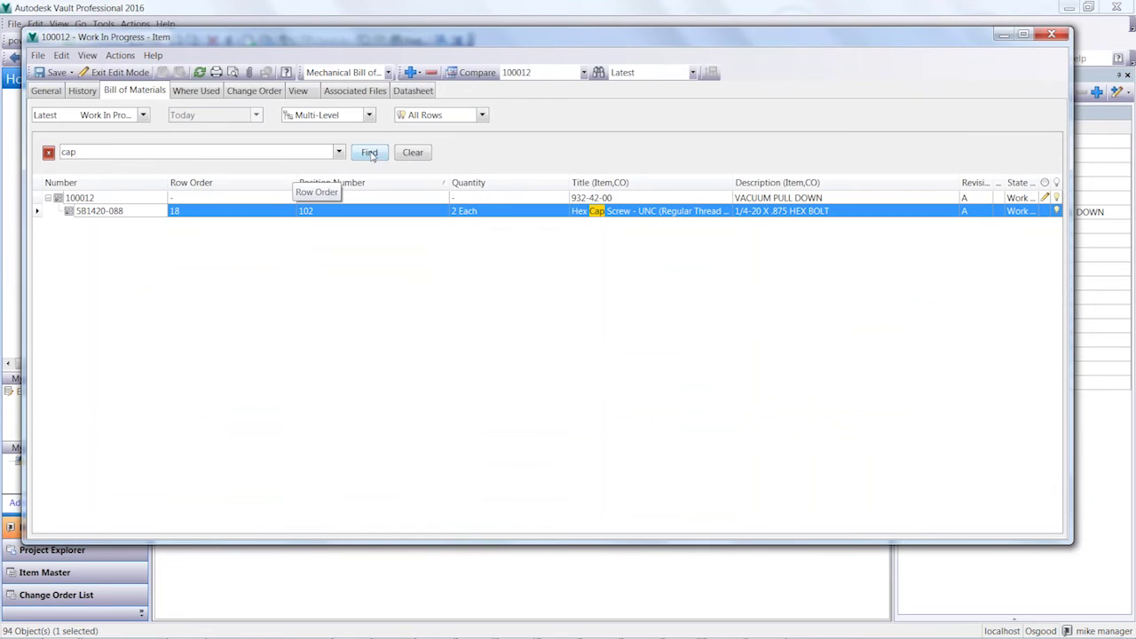
click(477, 211)
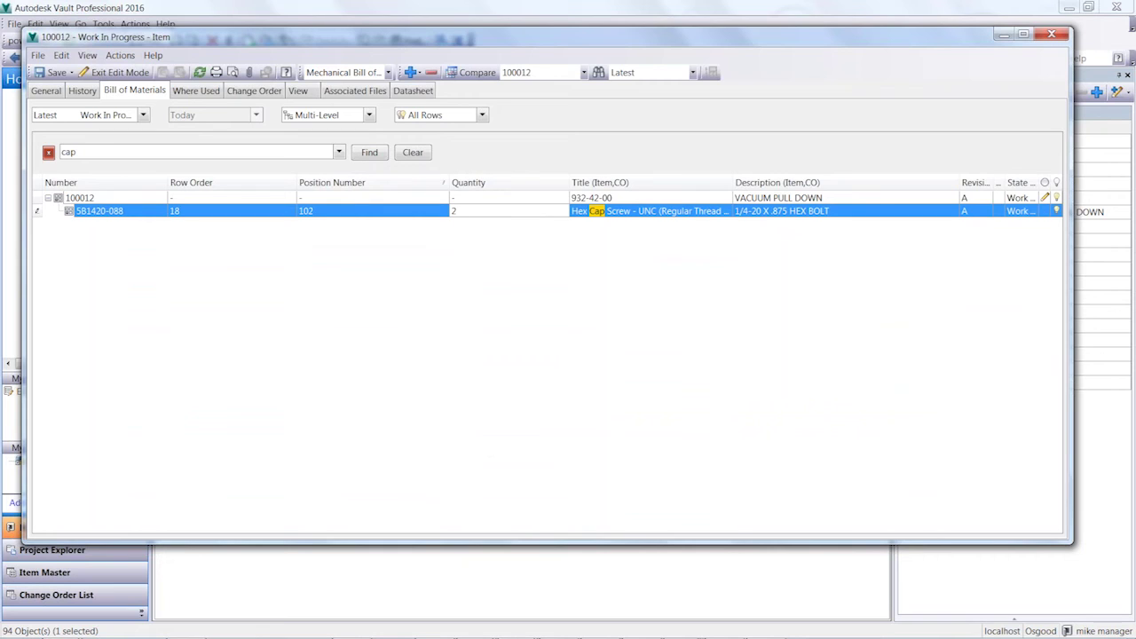
text(00)
click(619, 215)
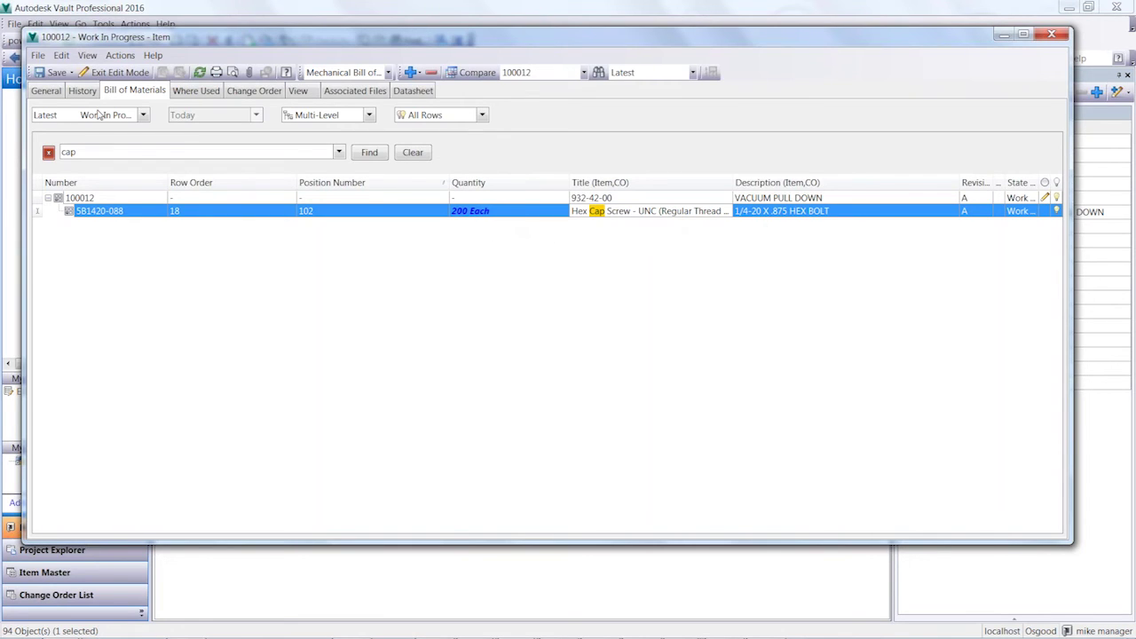
click(52, 72)
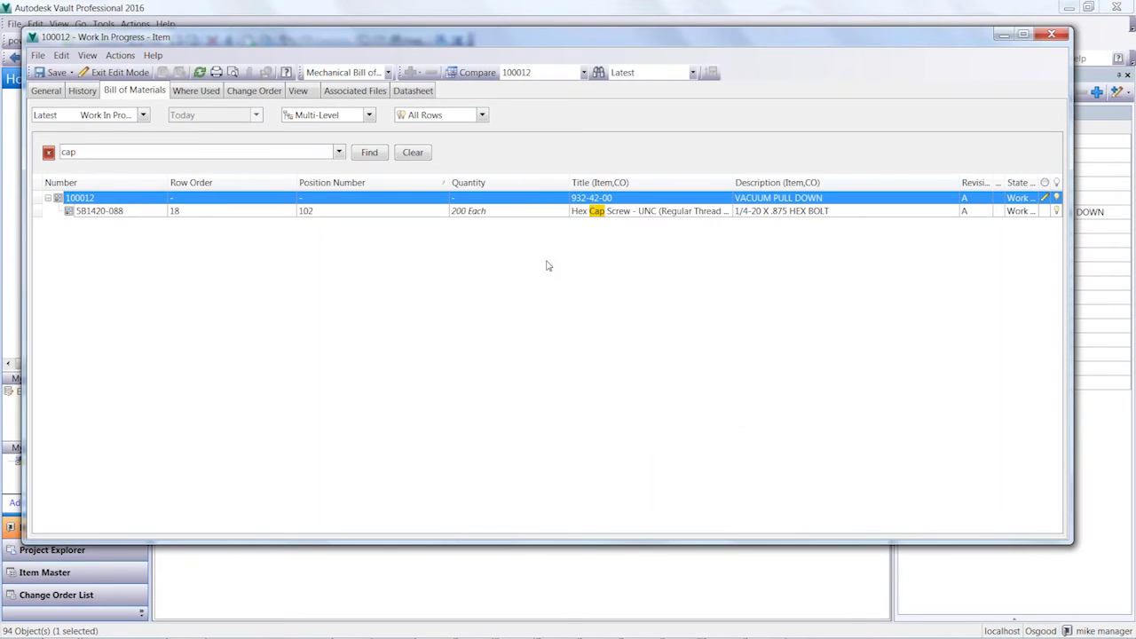
Repeat the "cap" search, clear it to list all rows, and check the position numbers.
click(414, 154)
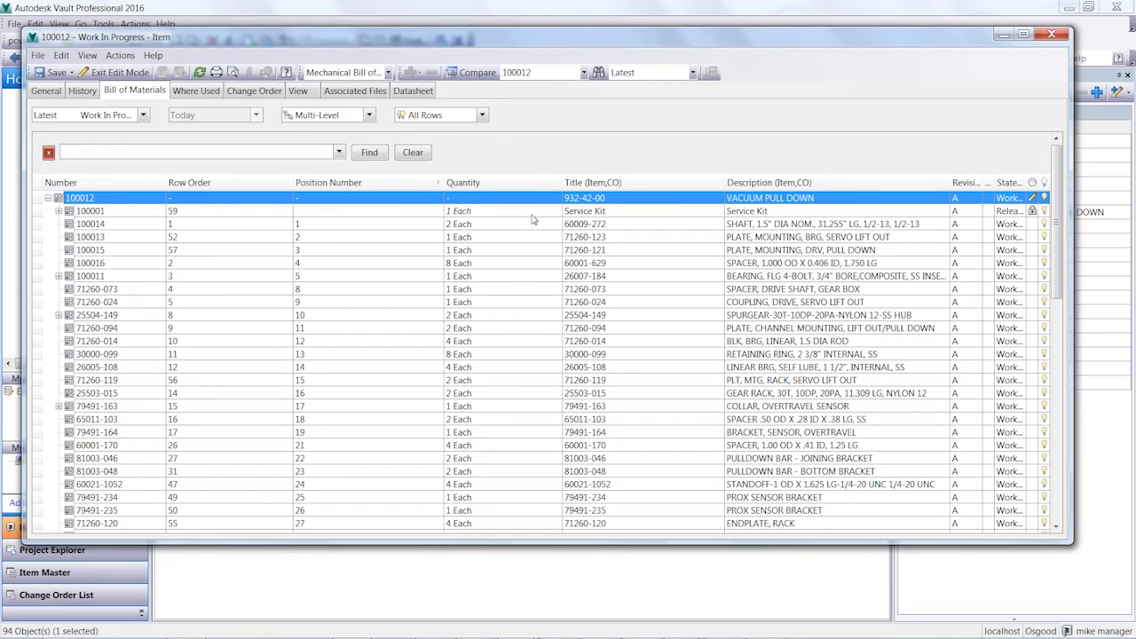
key(Down)
key(Return)
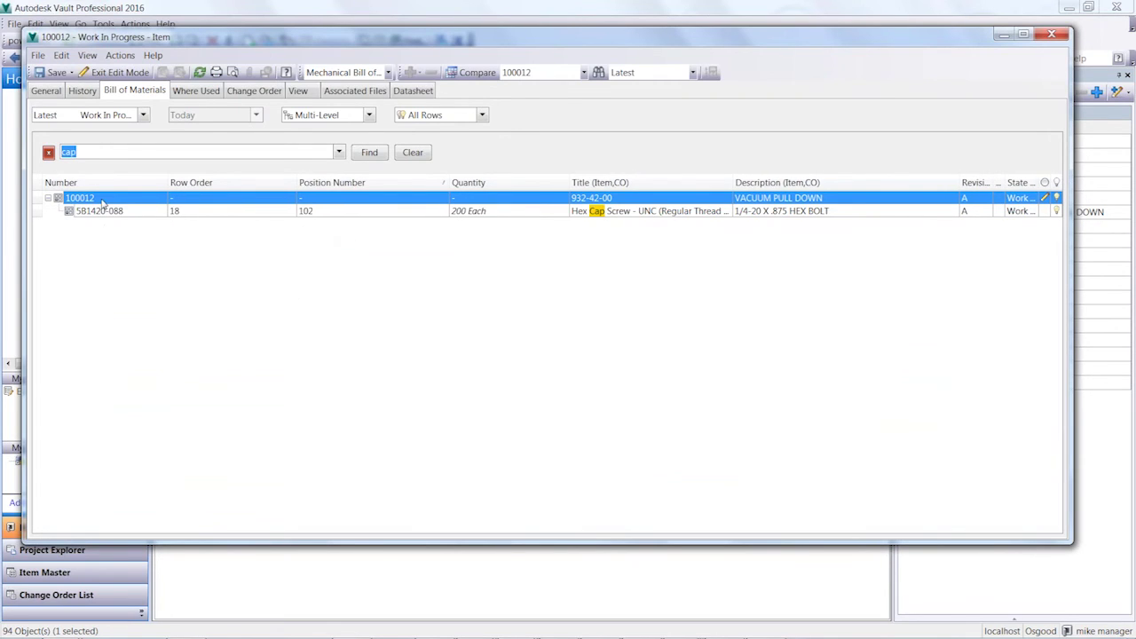
click(413, 152)
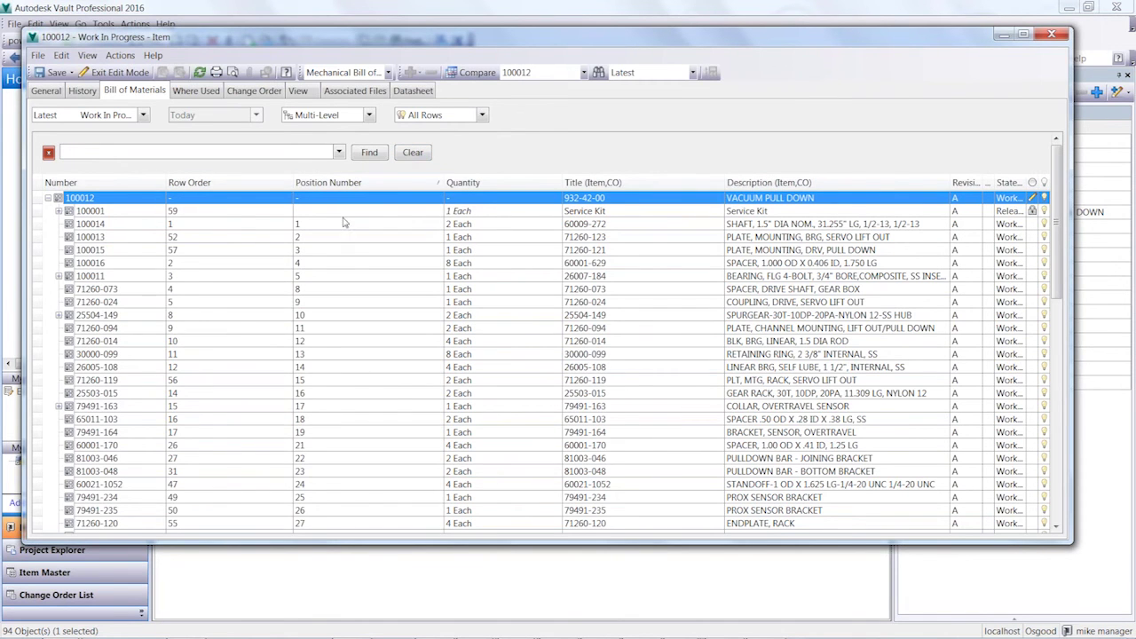
click(351, 250)
click(348, 291)
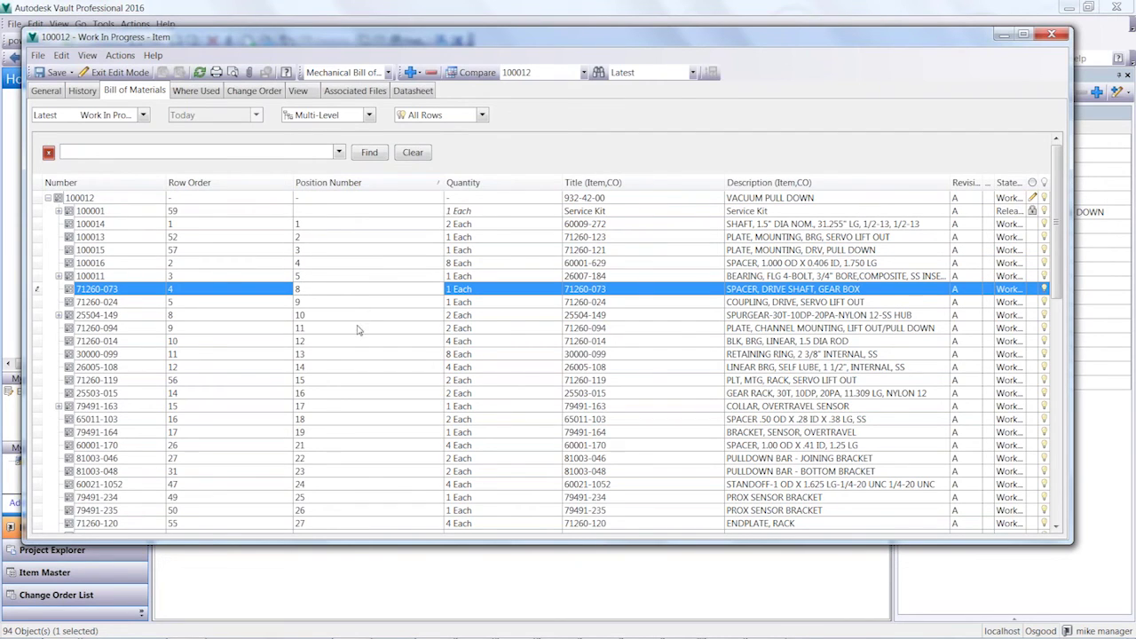
mouse_move(1058, 259)
mouse_down()
mouse_move(1058, 417)
mouse_move(1045, 265)
mouse_up()
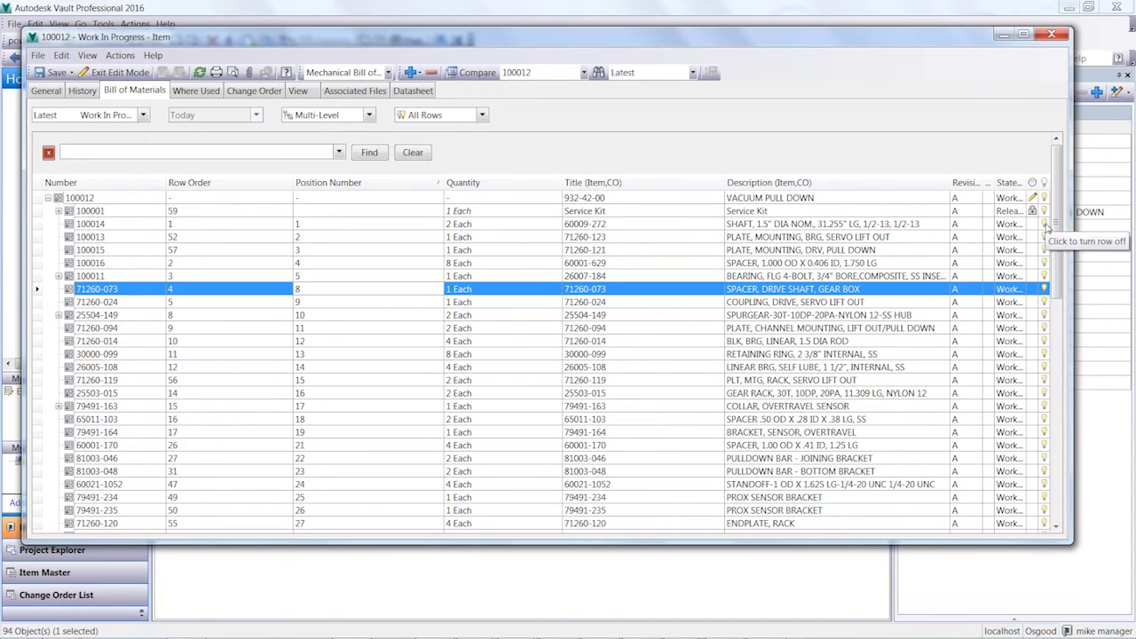
Turn rows 100014, 100013 and 100015 off and back on in the bill of materials.
click(1045, 225)
click(1044, 237)
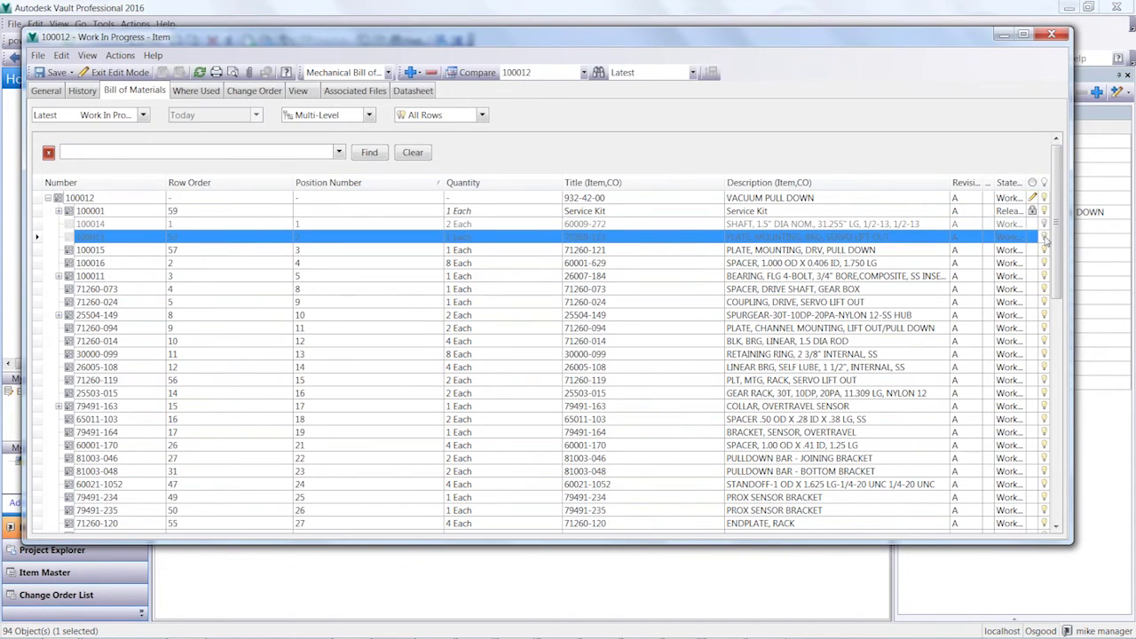
click(1045, 250)
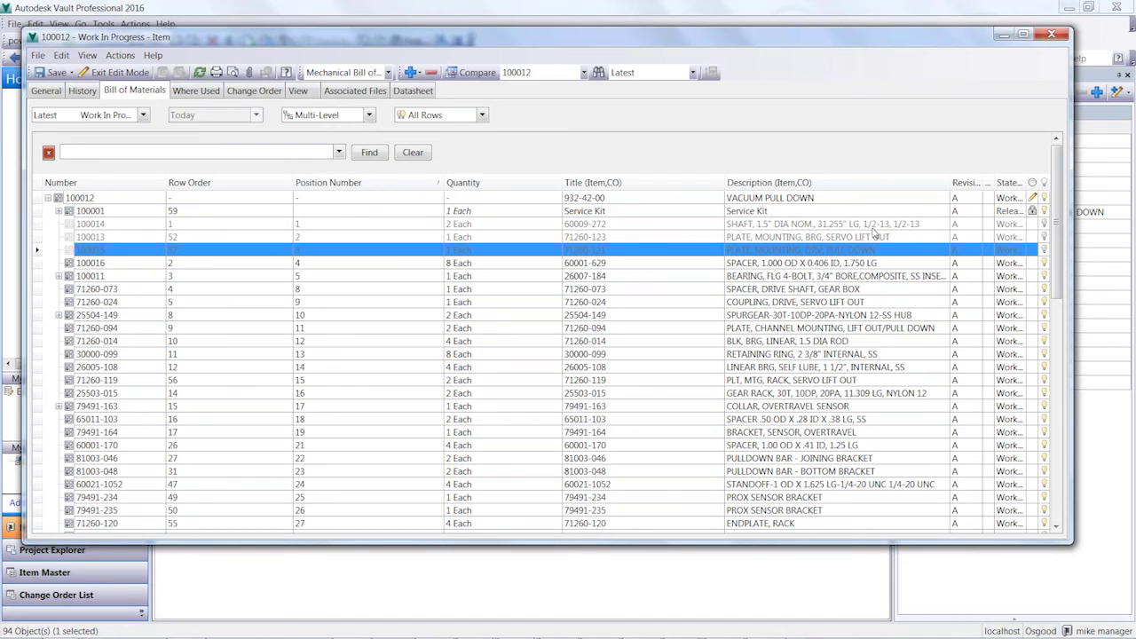
click(1044, 223)
click(1044, 237)
click(1045, 249)
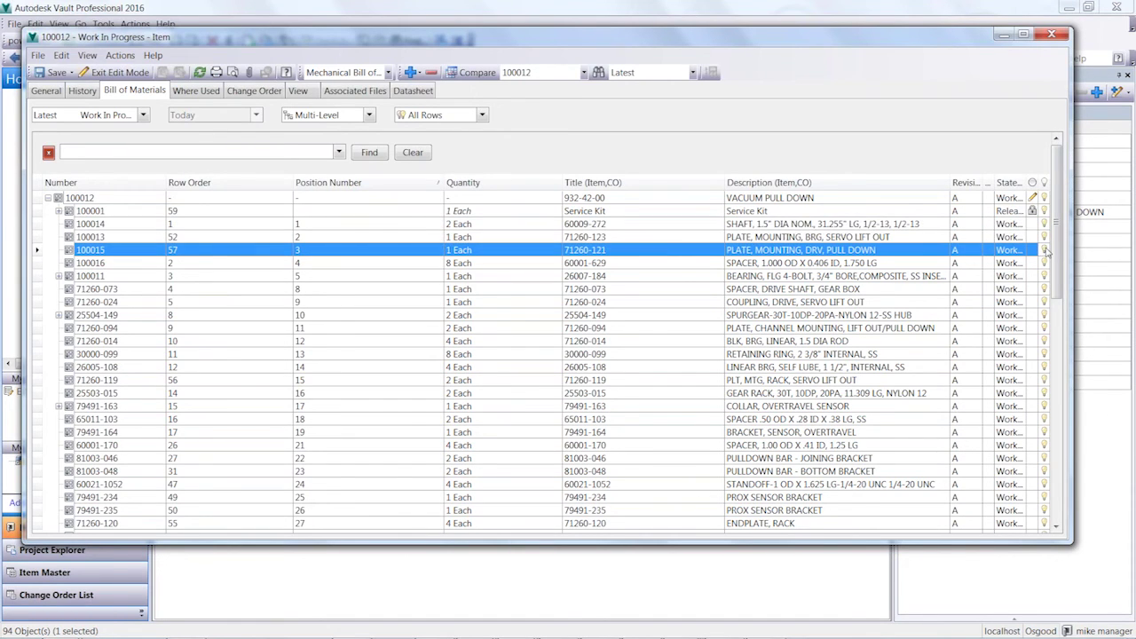
Turn off rows 100015, 100013 and 100014 in the bill of materials and save the item.
click(1044, 249)
click(1043, 237)
click(1043, 223)
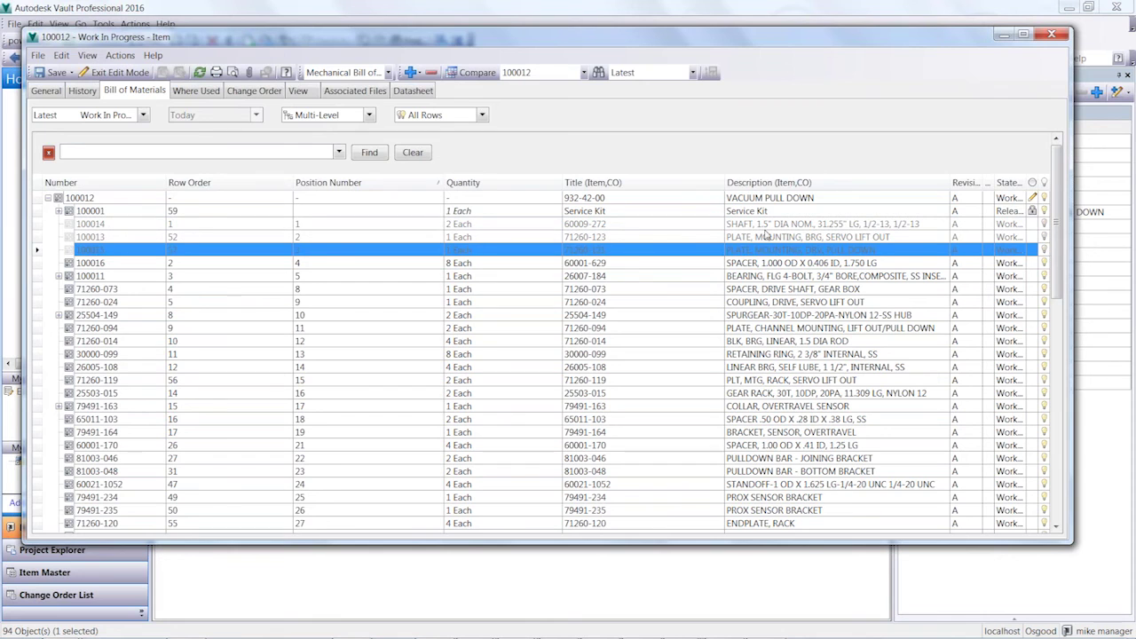
click(51, 72)
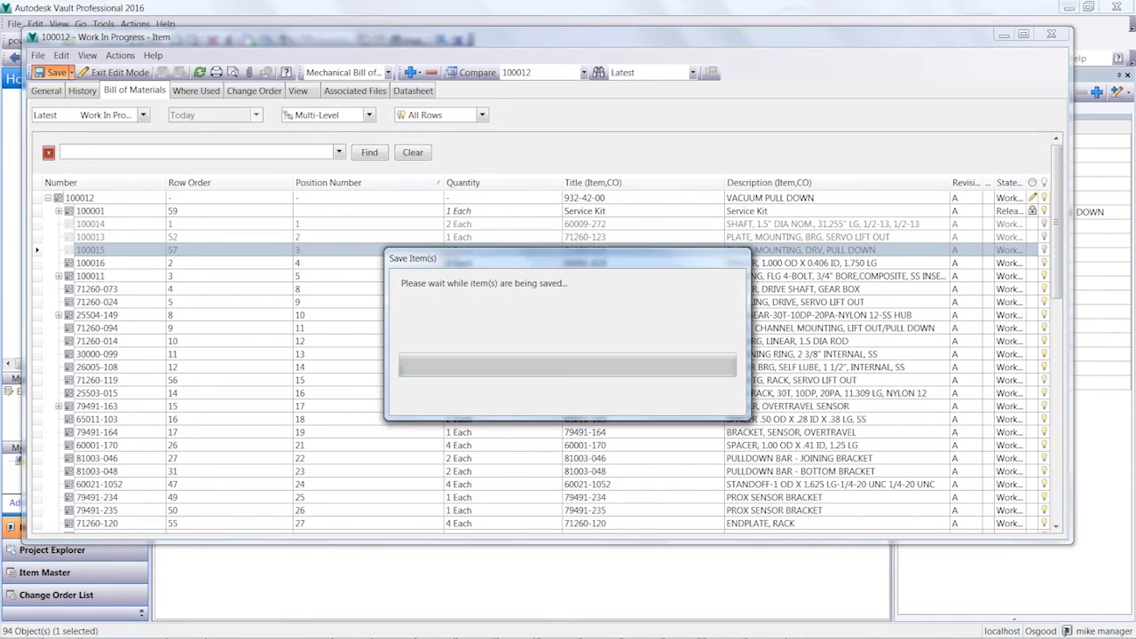
Add the Detail ID field from the Bill of Material Fields to the bill of materials view.
right_click(889, 186)
click(931, 273)
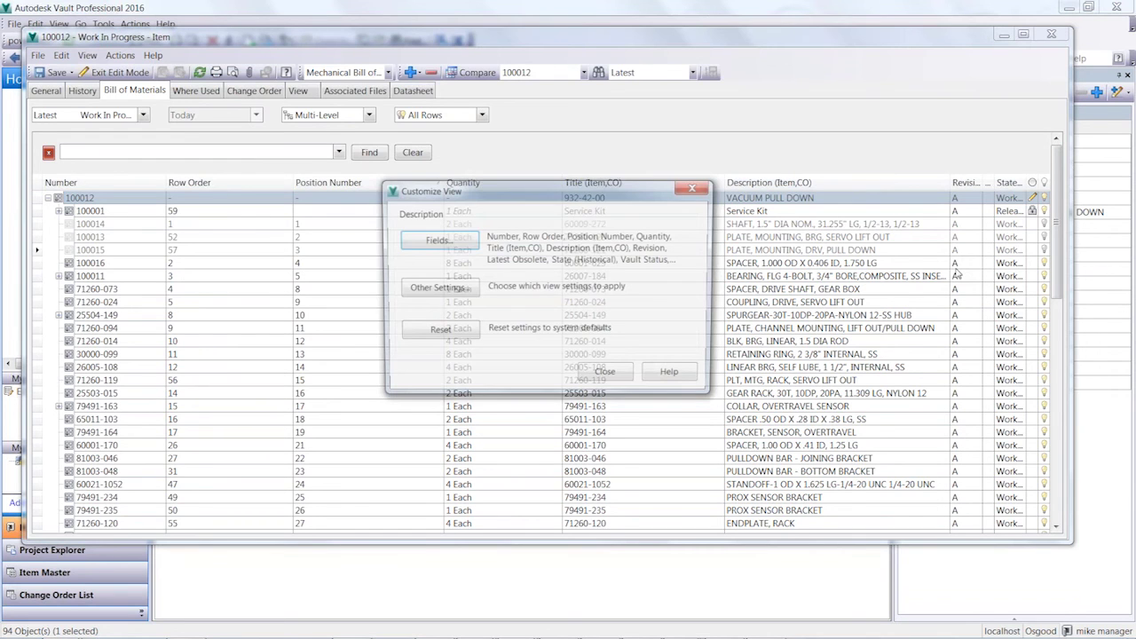
click(426, 241)
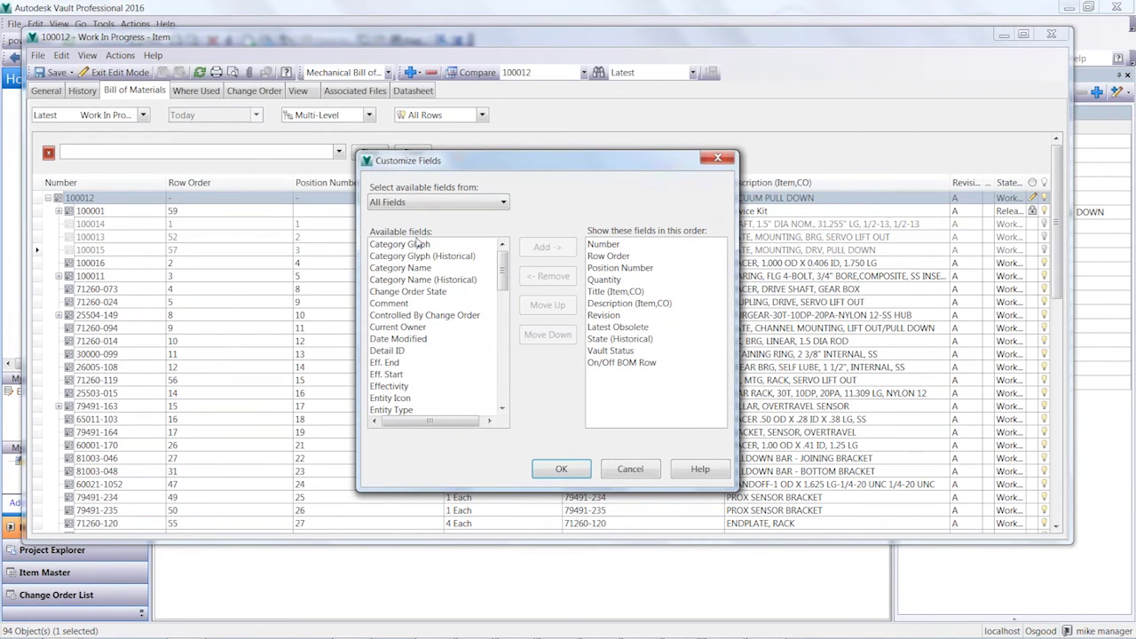
click(414, 200)
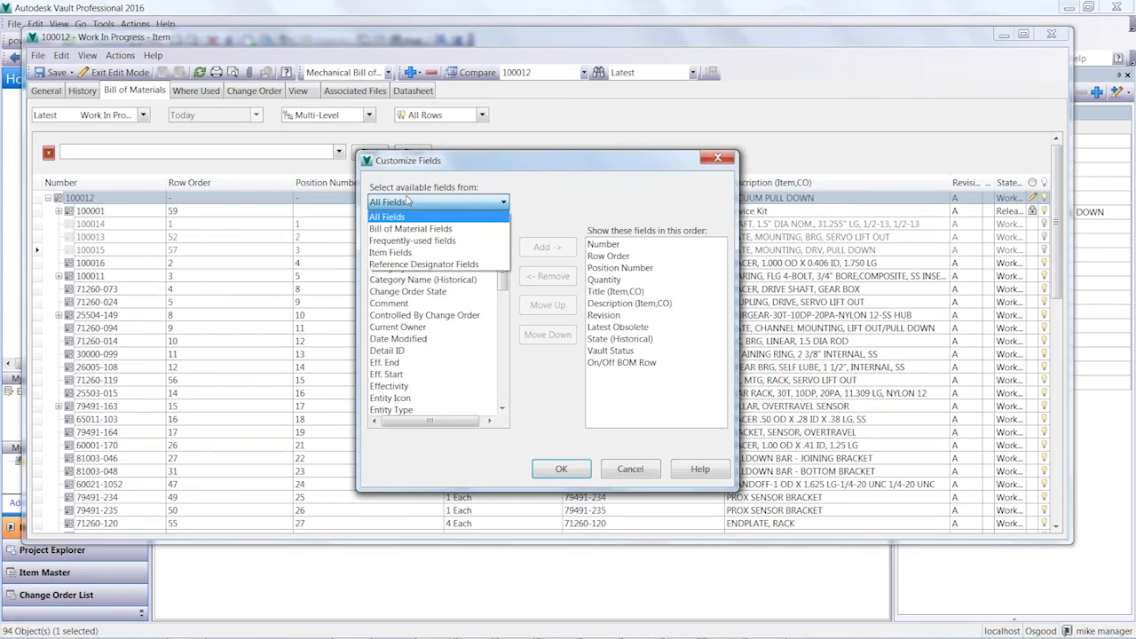
click(411, 230)
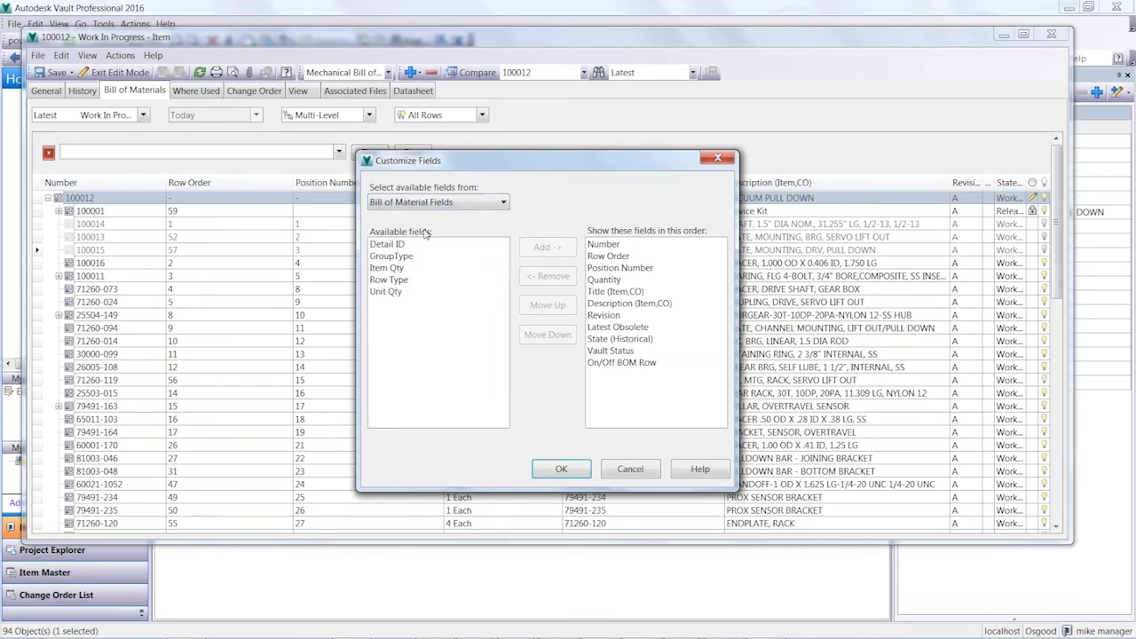
click(390, 245)
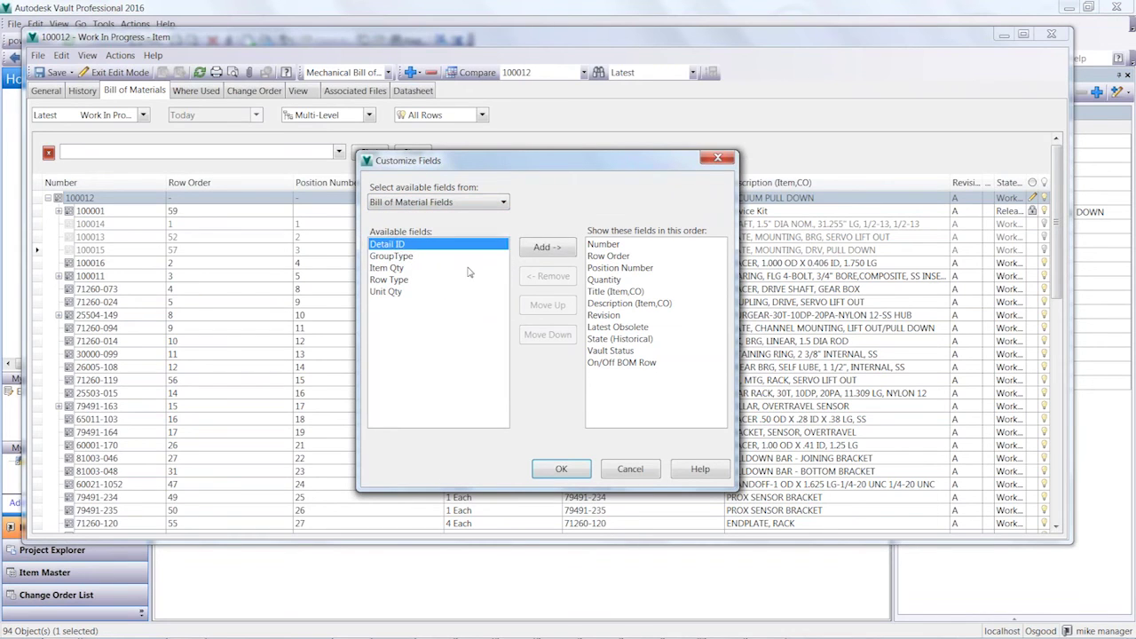
click(536, 247)
click(560, 469)
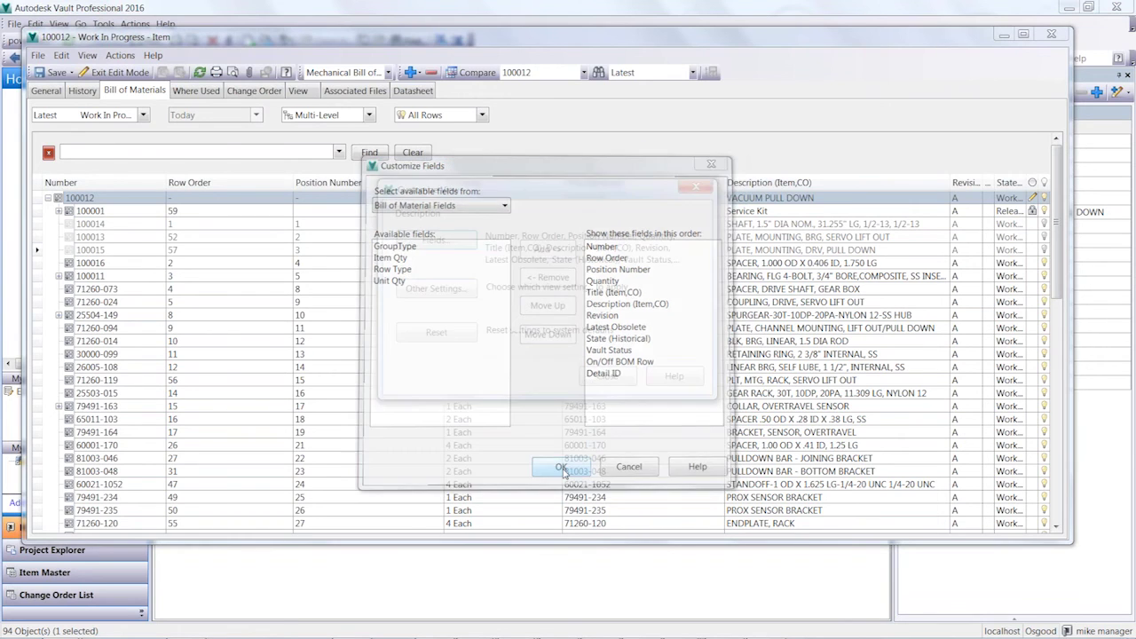
click(608, 376)
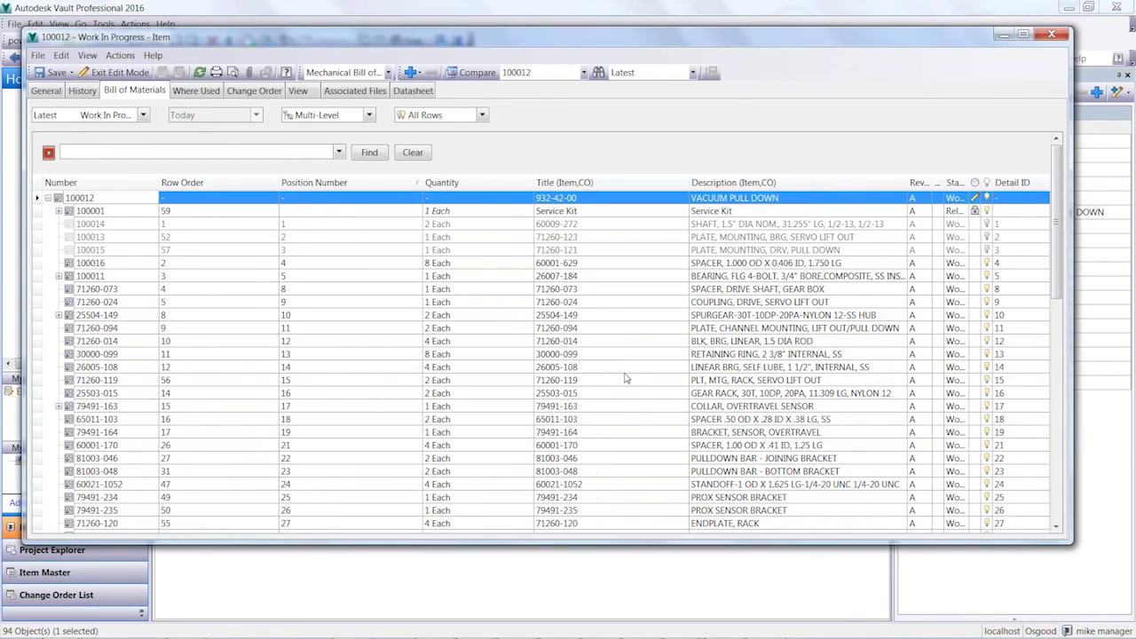
Start adding an existing item at row 100014 and search the Item Master for "allen".
click(1012, 225)
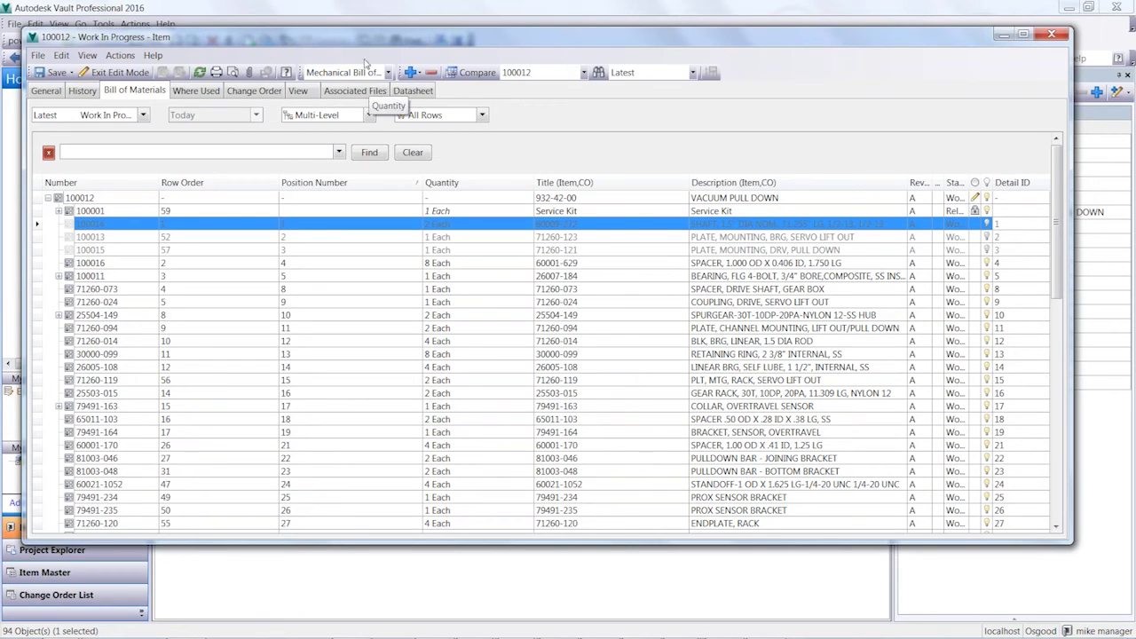
click(409, 71)
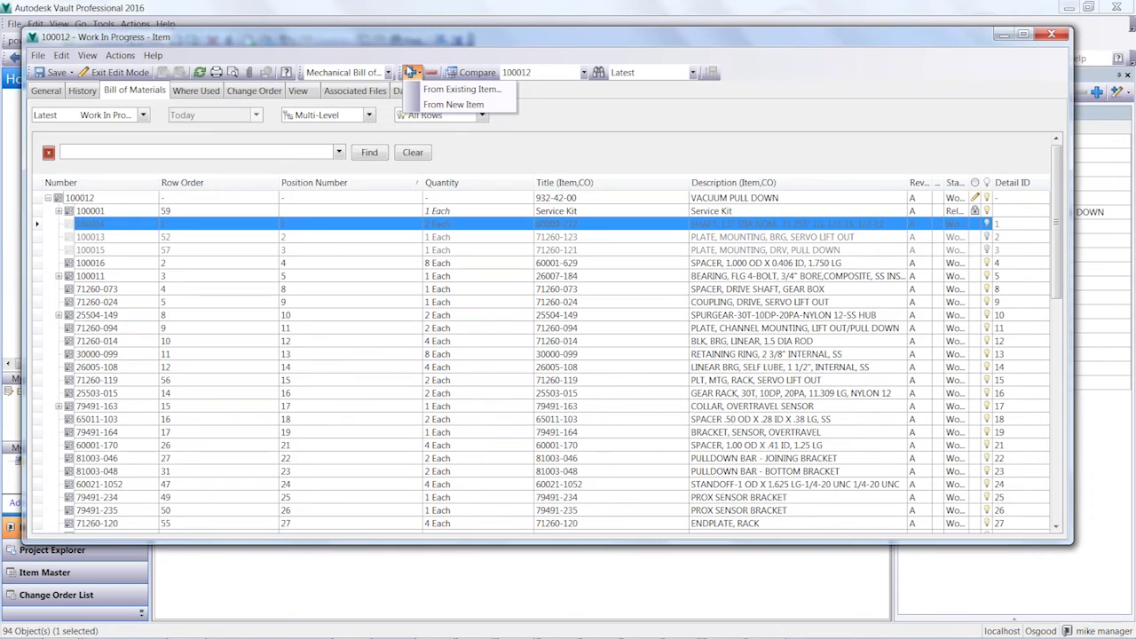
click(409, 72)
click(409, 72)
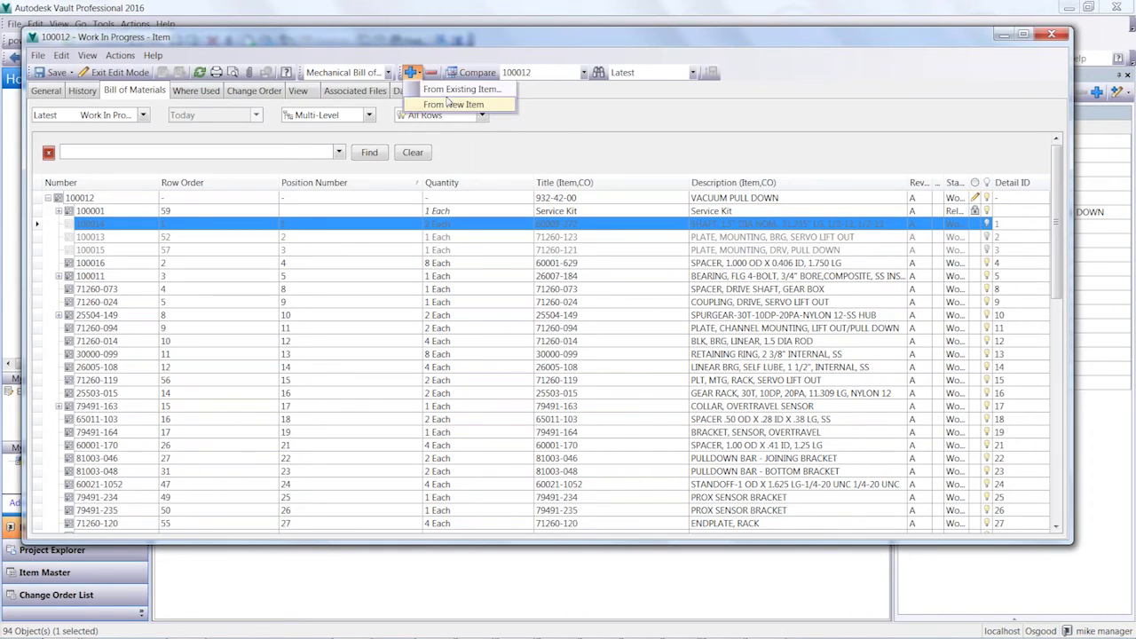
click(449, 90)
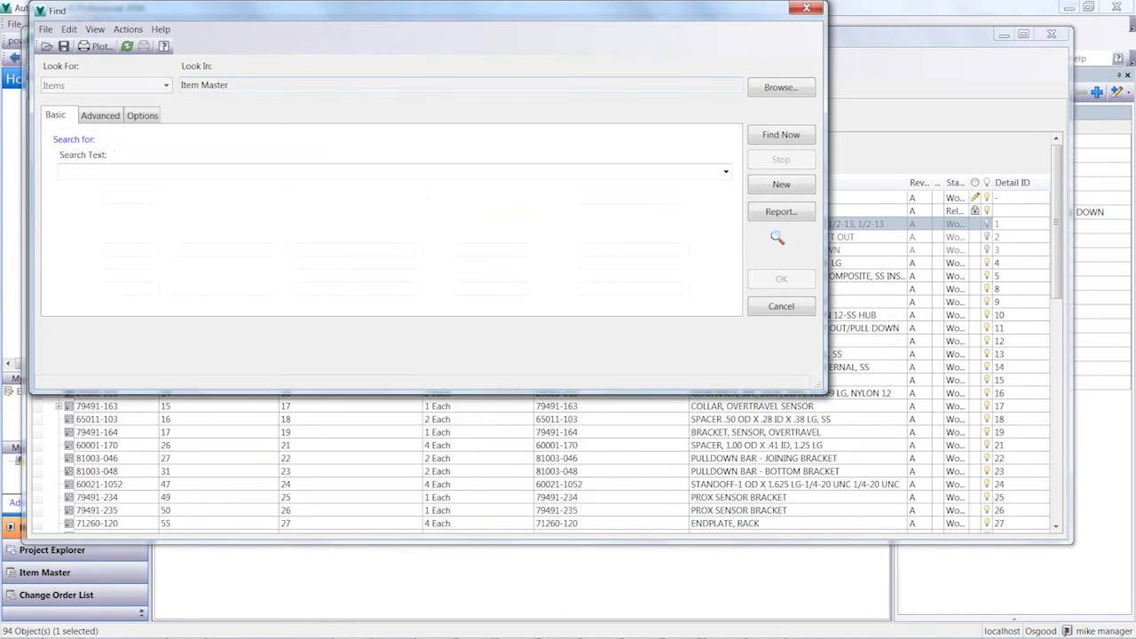
click(324, 174)
text(allen)
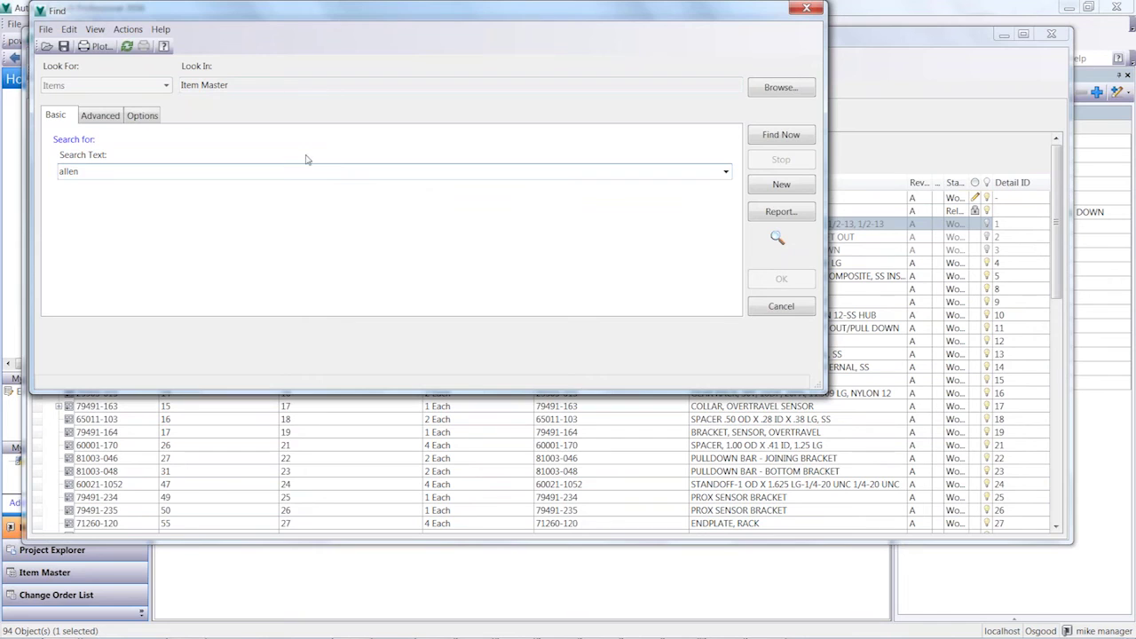
click(786, 136)
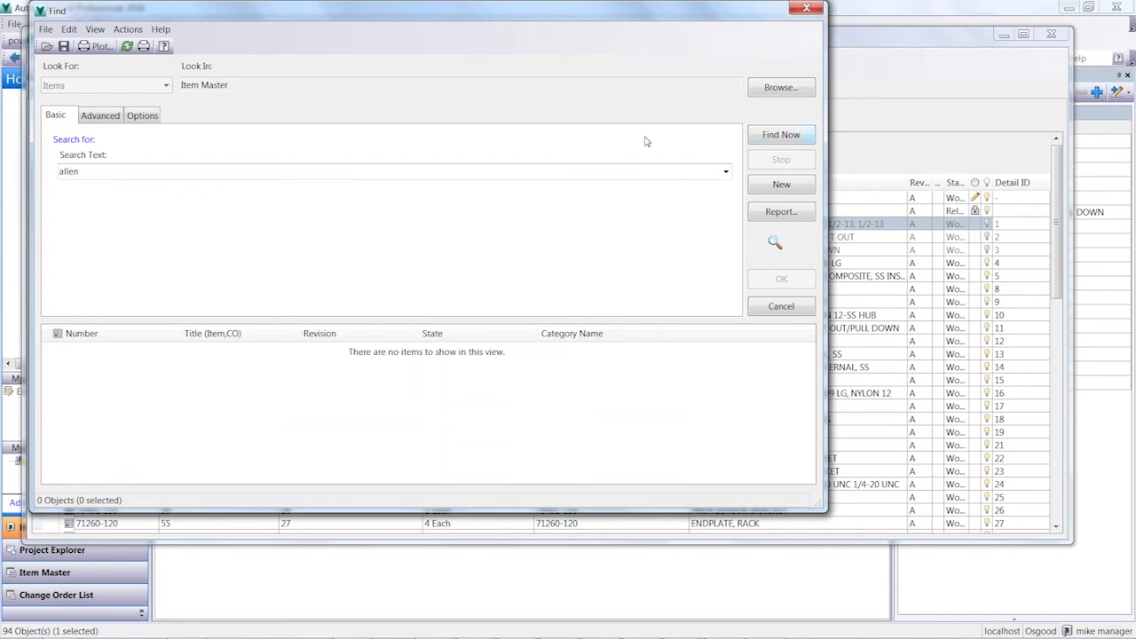
Search for "servo" instead, add servo motor item 100008 under row 100014 and save the item.
double_click(99, 169)
text(servo)
click(769, 140)
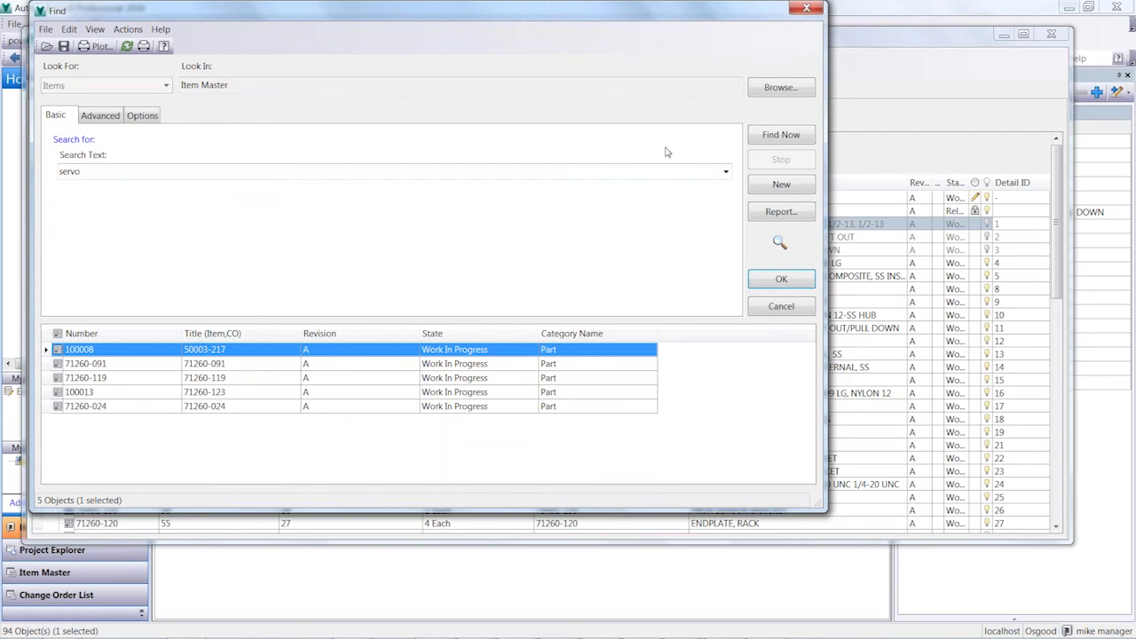
click(780, 279)
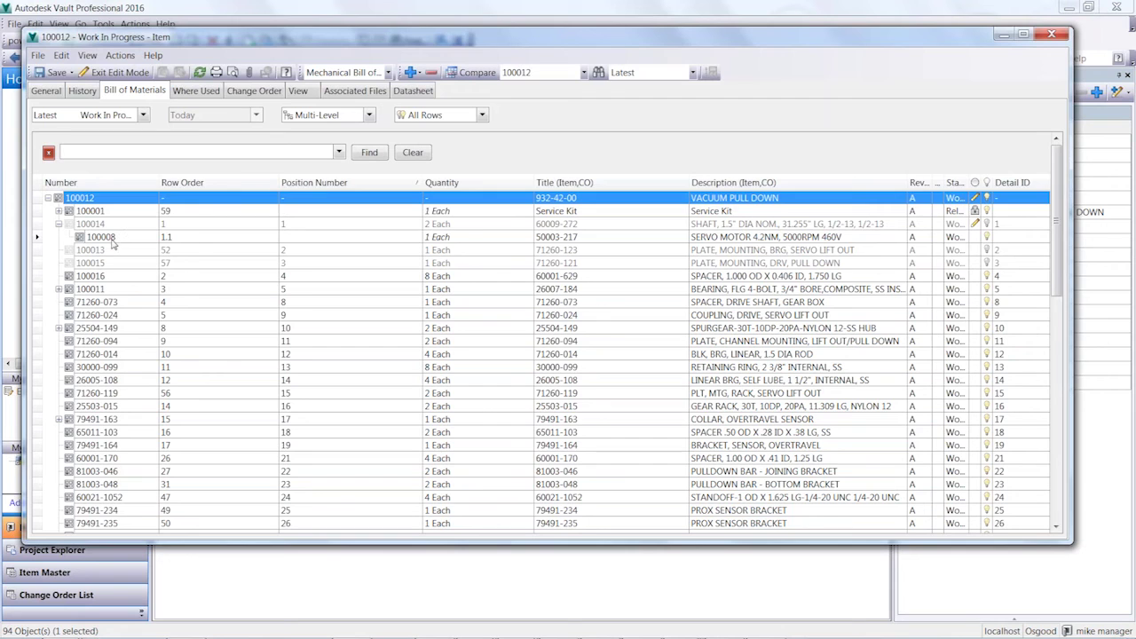
click(112, 239)
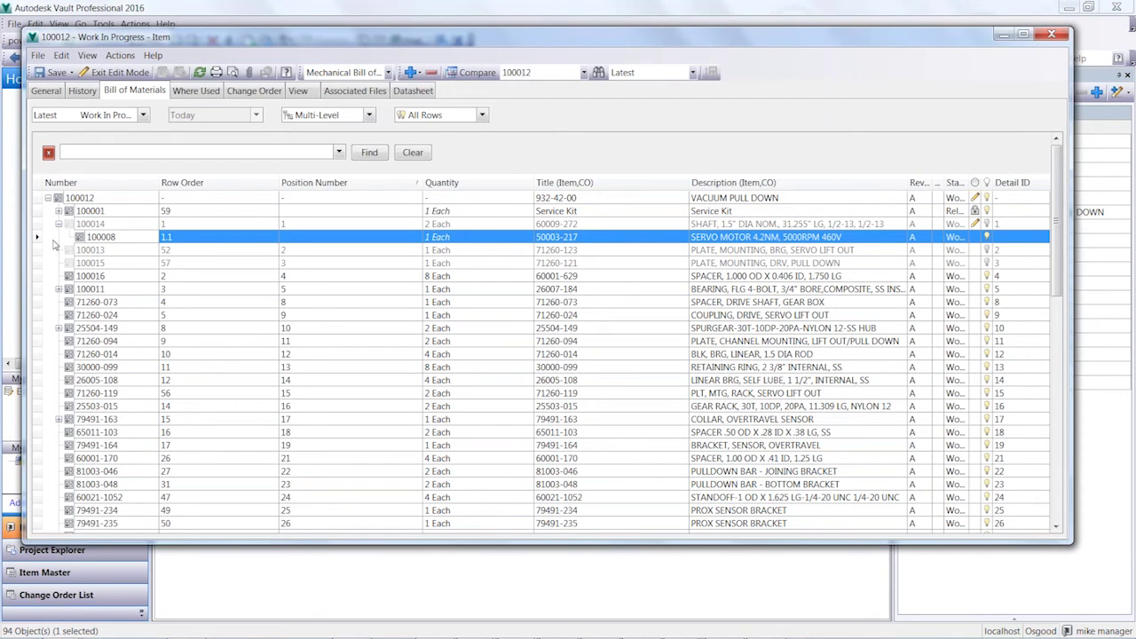
click(51, 74)
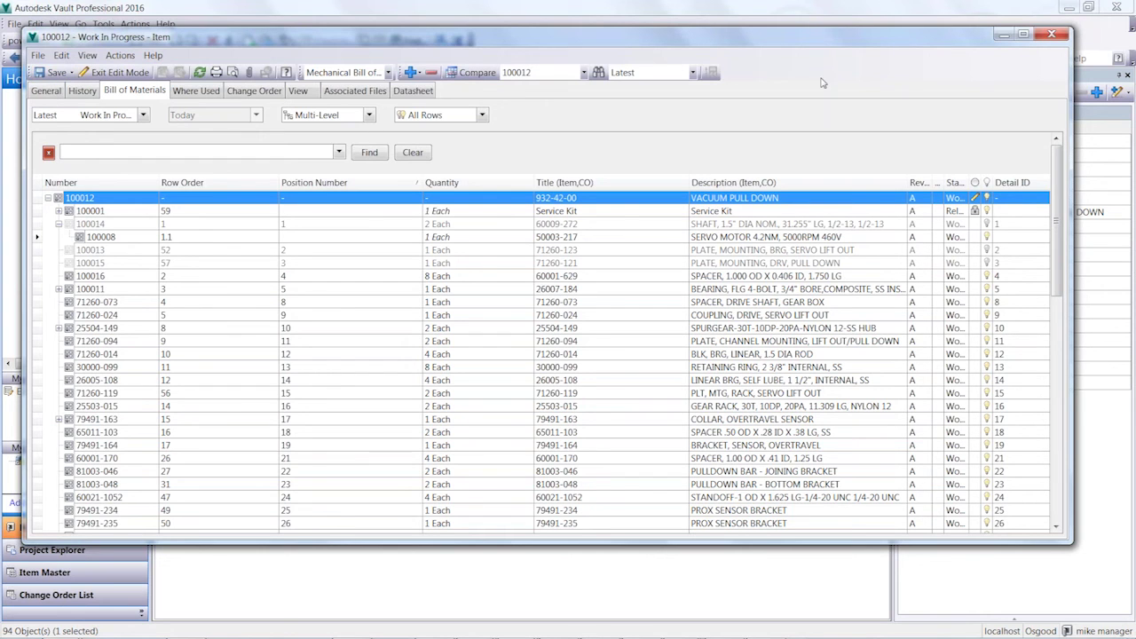
Close the item window, go to the item of 932-42-00.iam in the Item Master and start exporting it.
click(1051, 33)
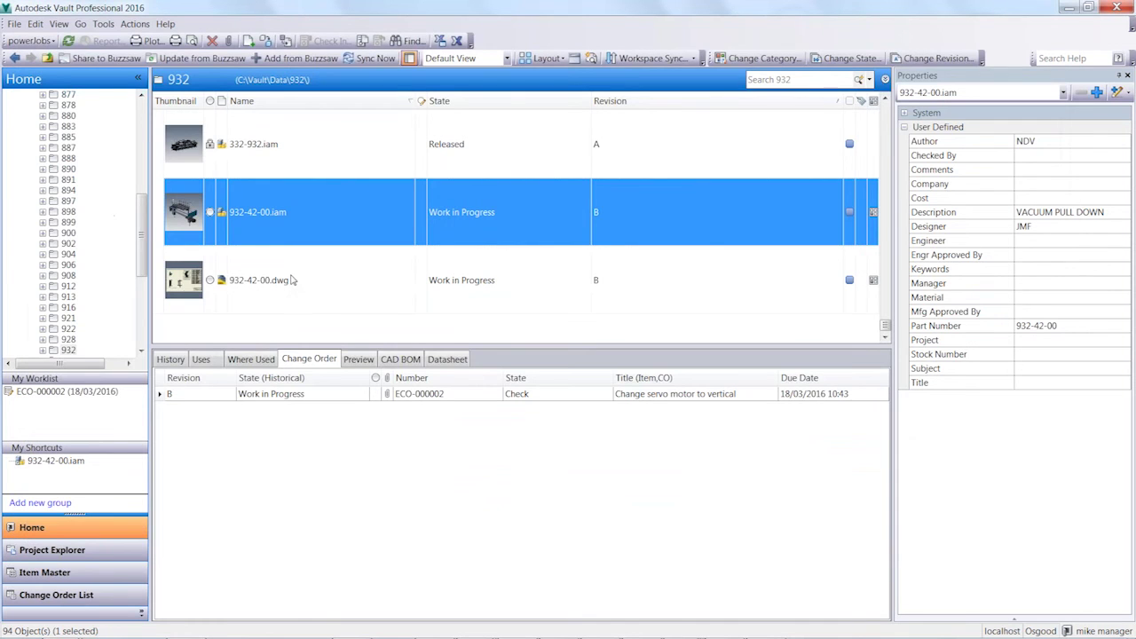
click(873, 213)
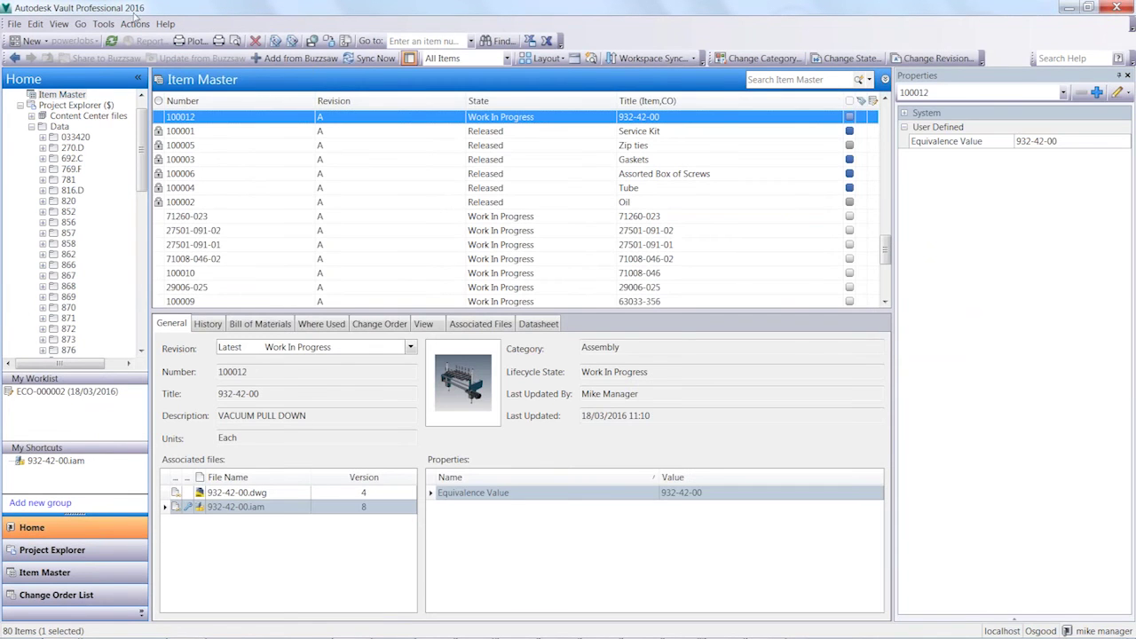
click(292, 42)
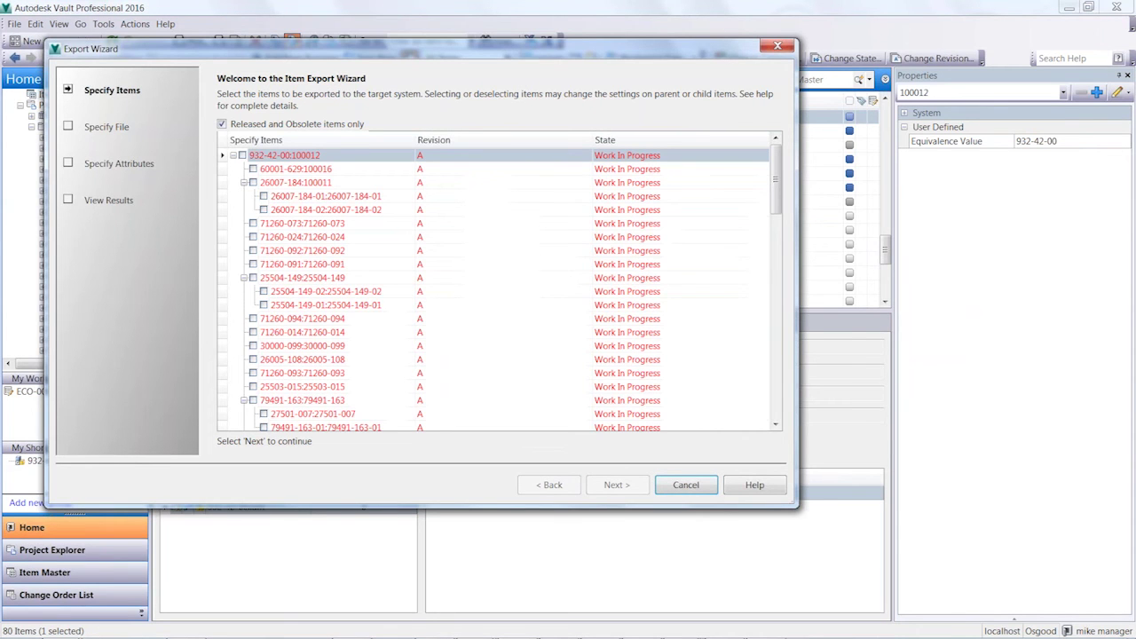
click(262, 125)
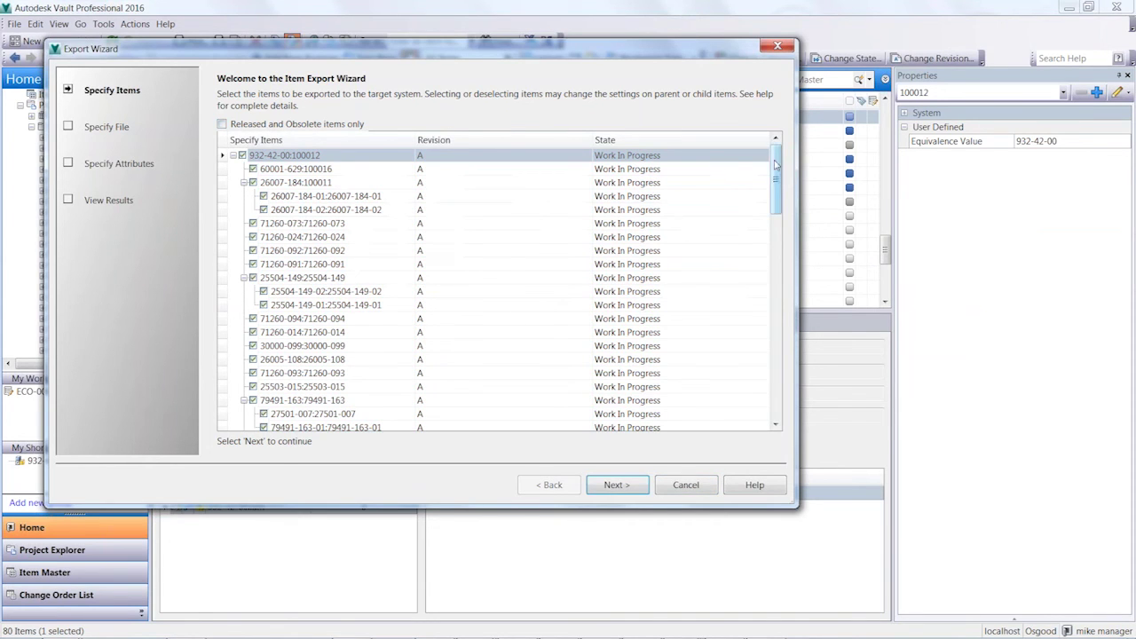
mouse_move(774, 167)
mouse_down()
mouse_move(774, 395)
mouse_move(775, 160)
mouse_up()
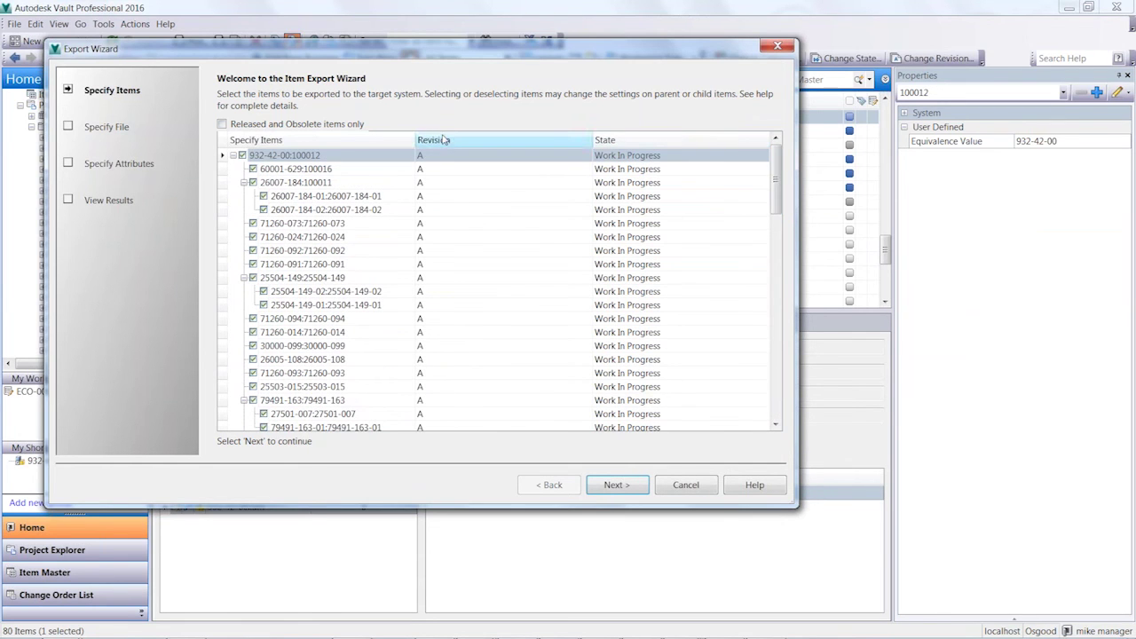
click(272, 196)
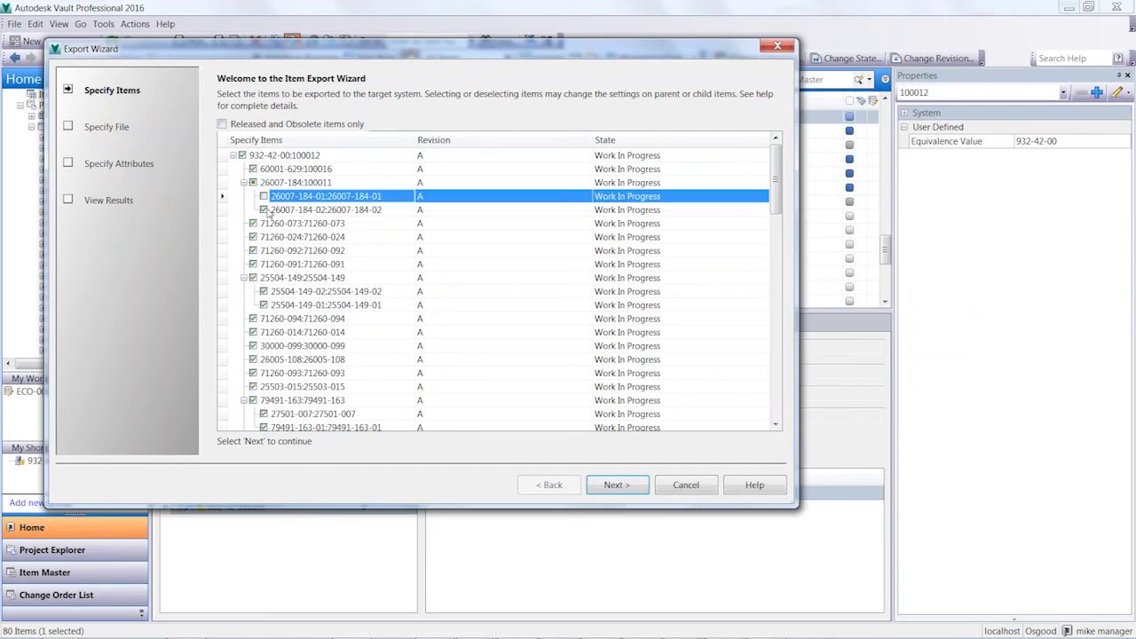
click(270, 209)
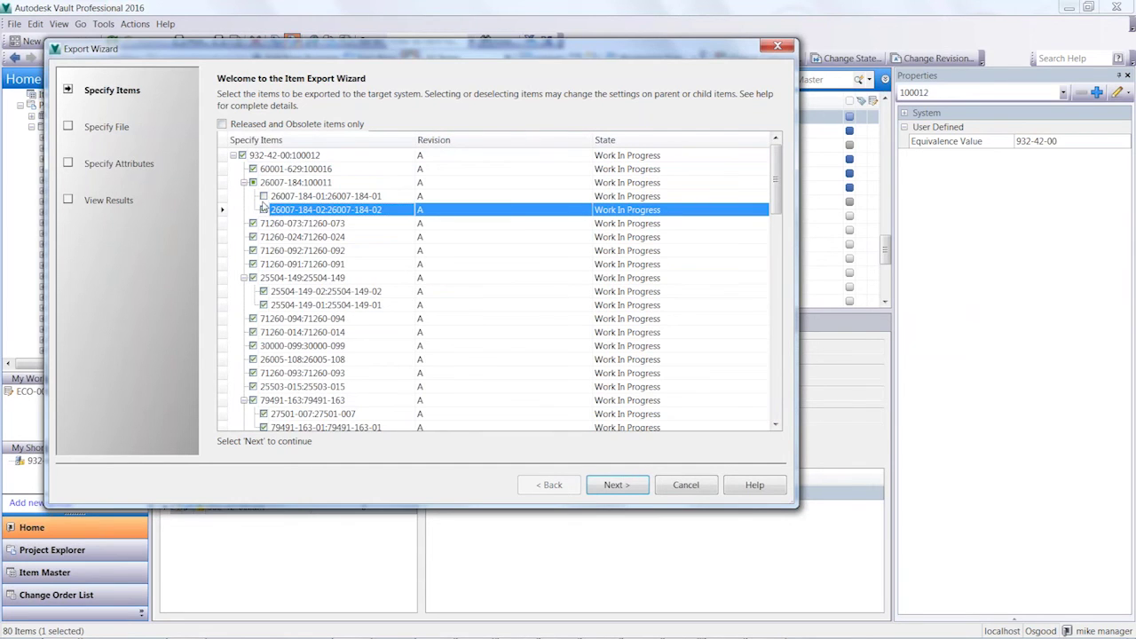
click(264, 197)
click(617, 486)
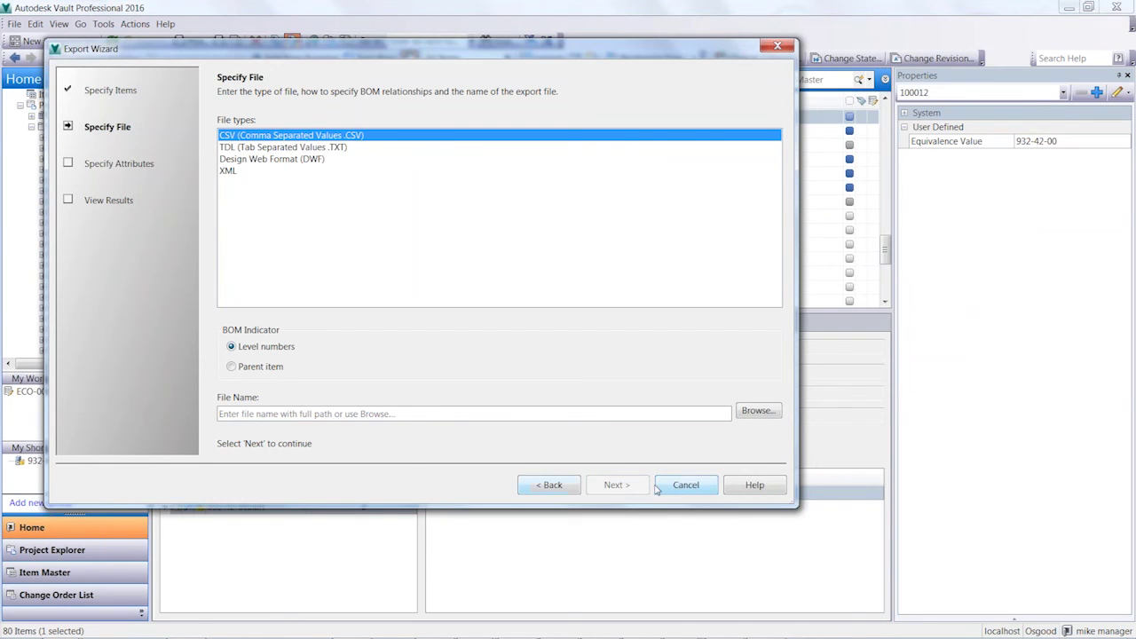
Name the CSV export file example.csv in the Report Templates folder and continue to the attribute settings.
click(758, 411)
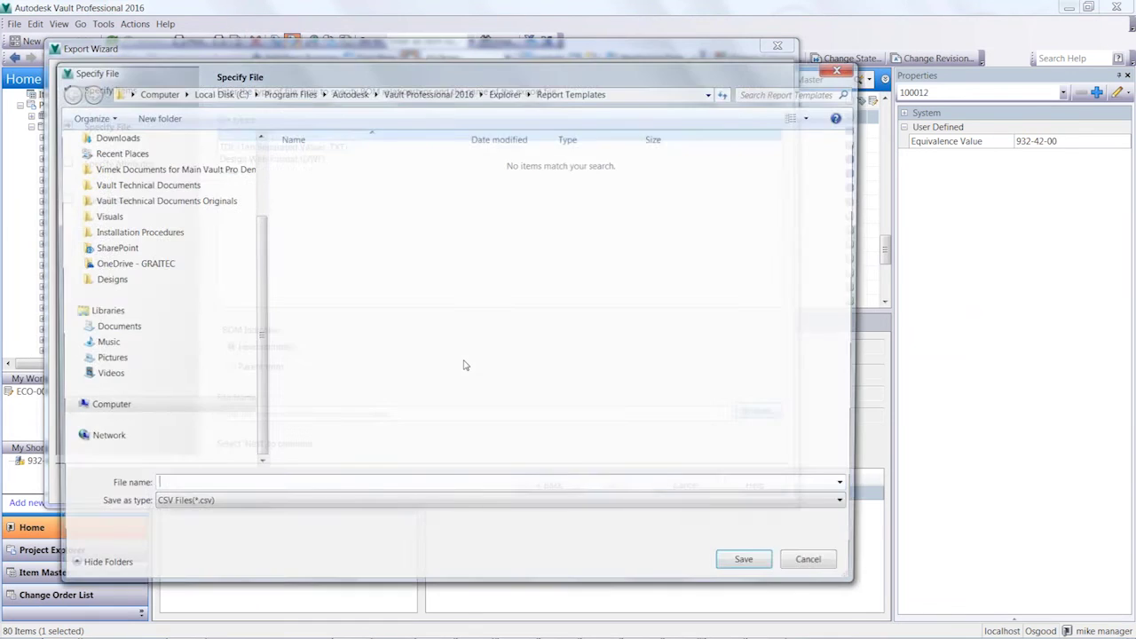
text(examp)
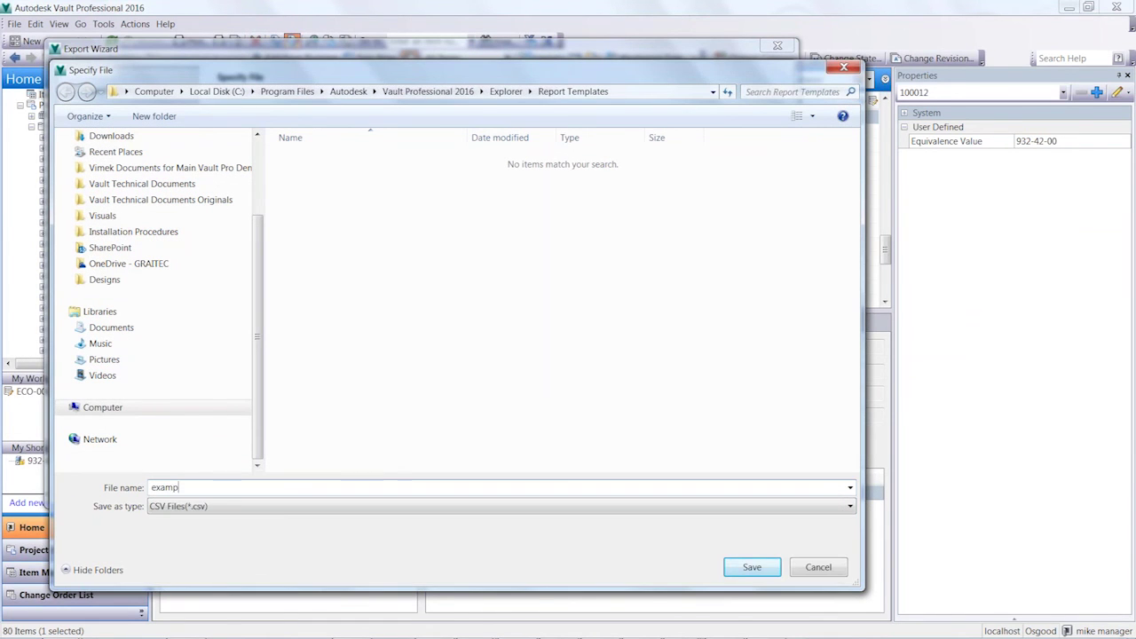
key(Return)
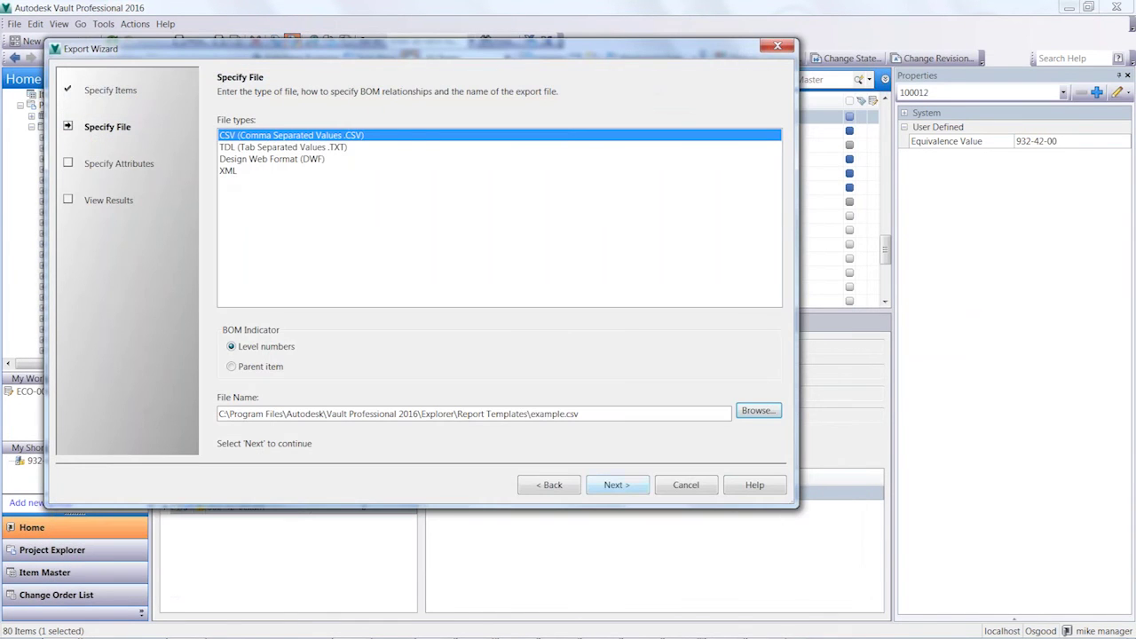
click(615, 484)
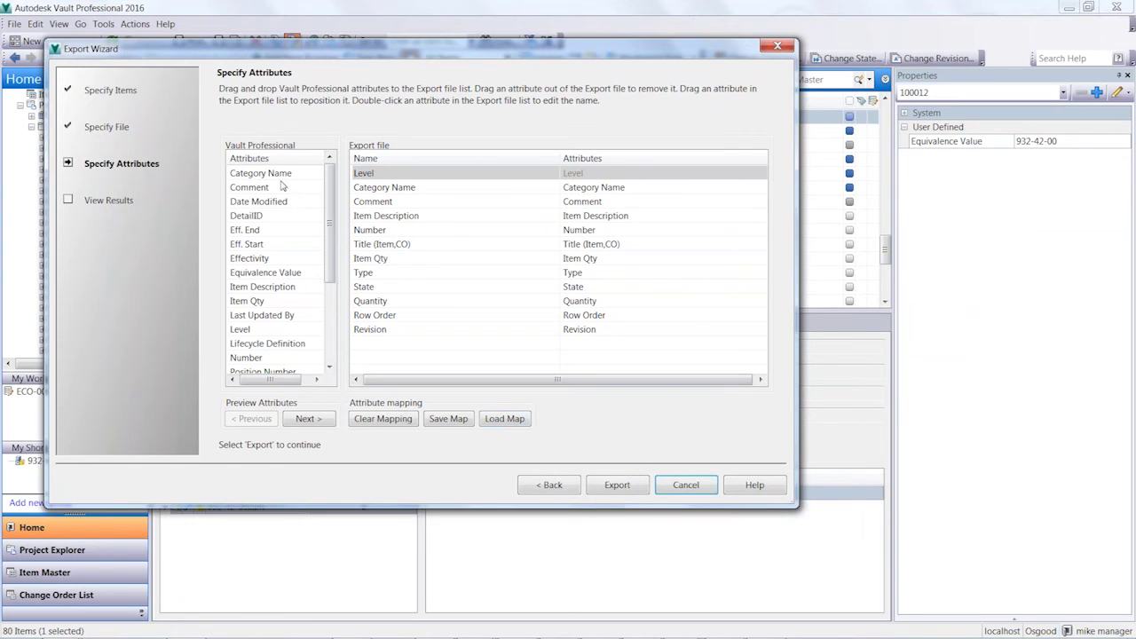
Look through the available export attributes and preview their values for item 100012.
drag(327, 219, 330, 302)
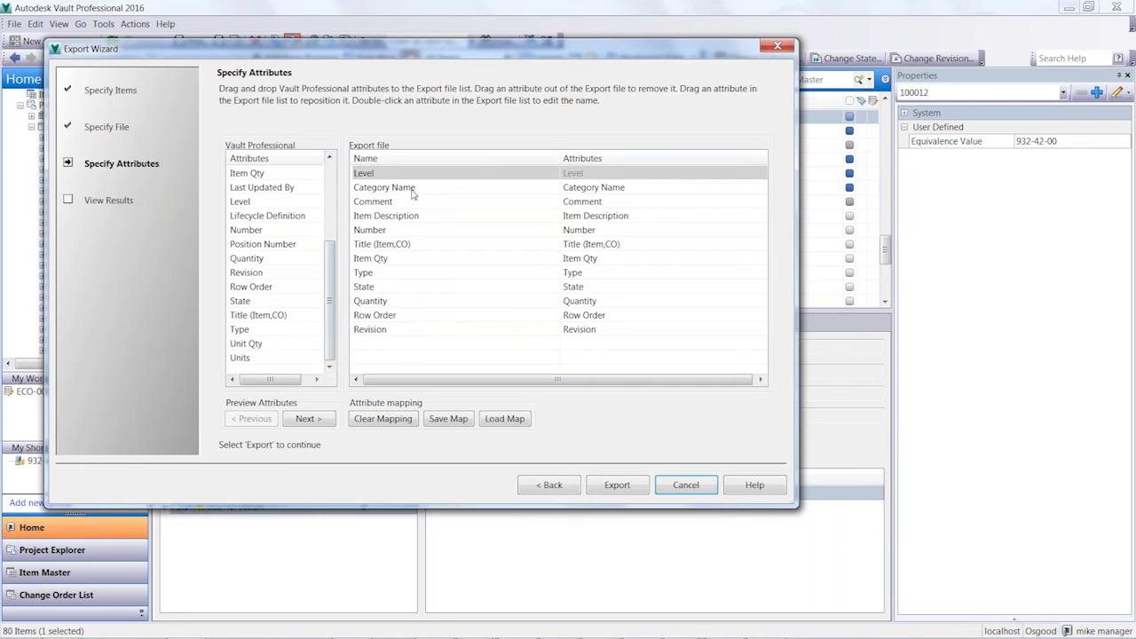
drag(331, 309, 325, 220)
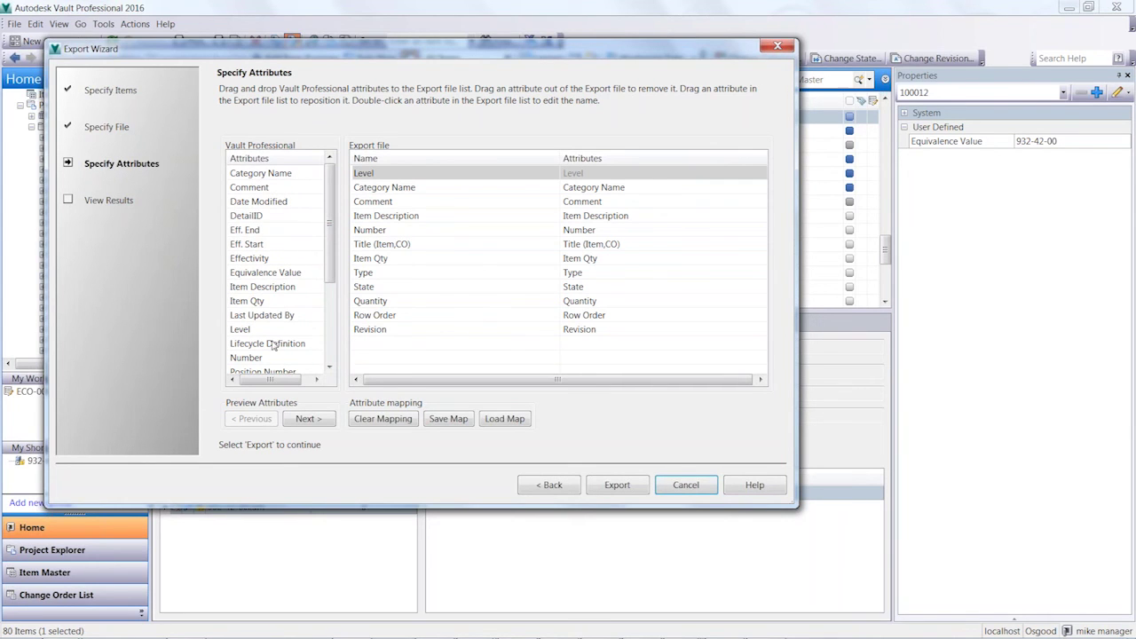
drag(328, 265, 326, 222)
click(309, 419)
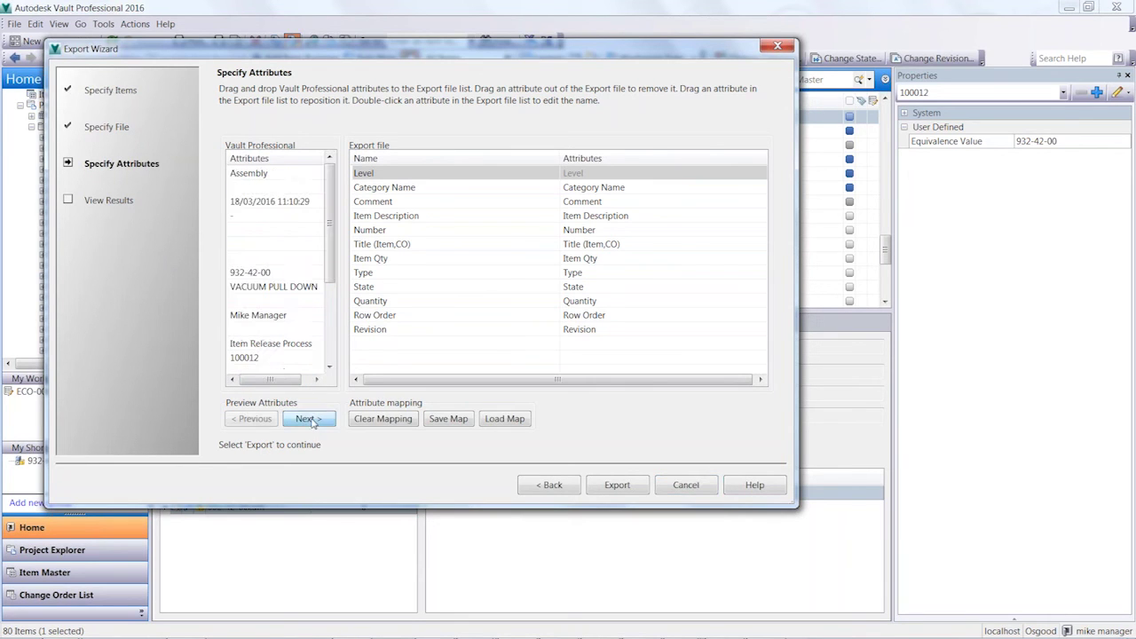
drag(329, 261, 326, 381)
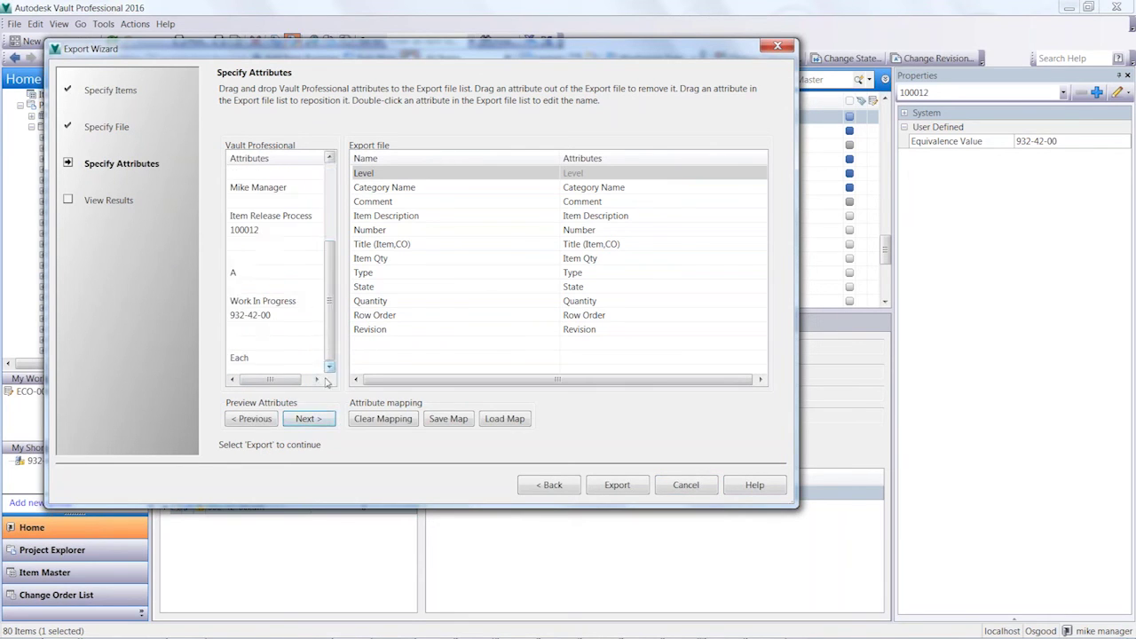
click(273, 419)
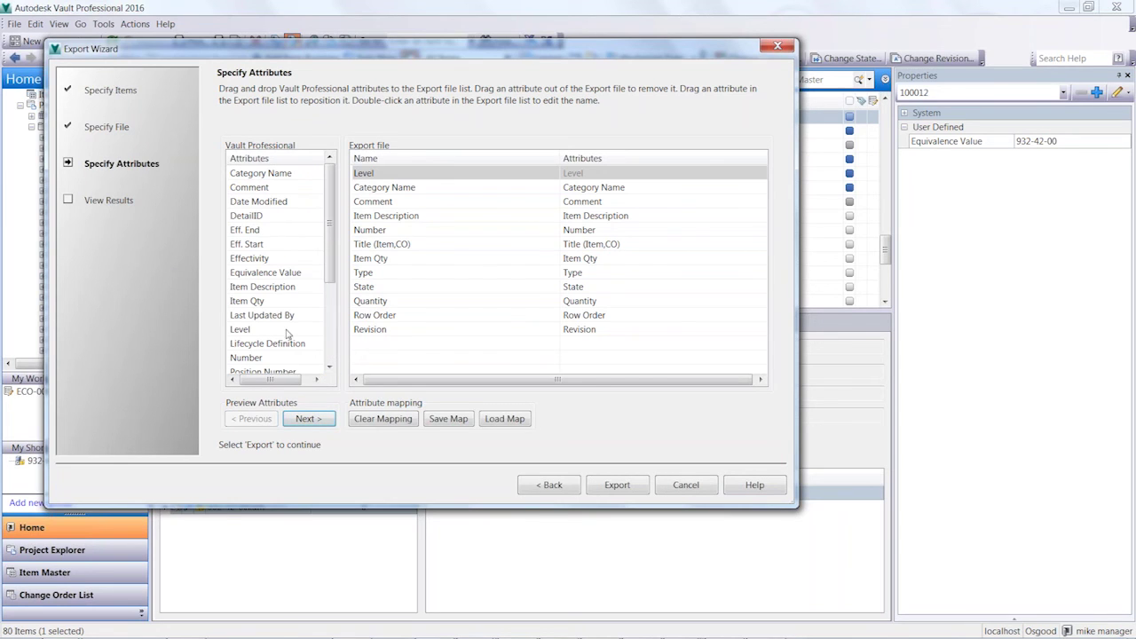
click(256, 232)
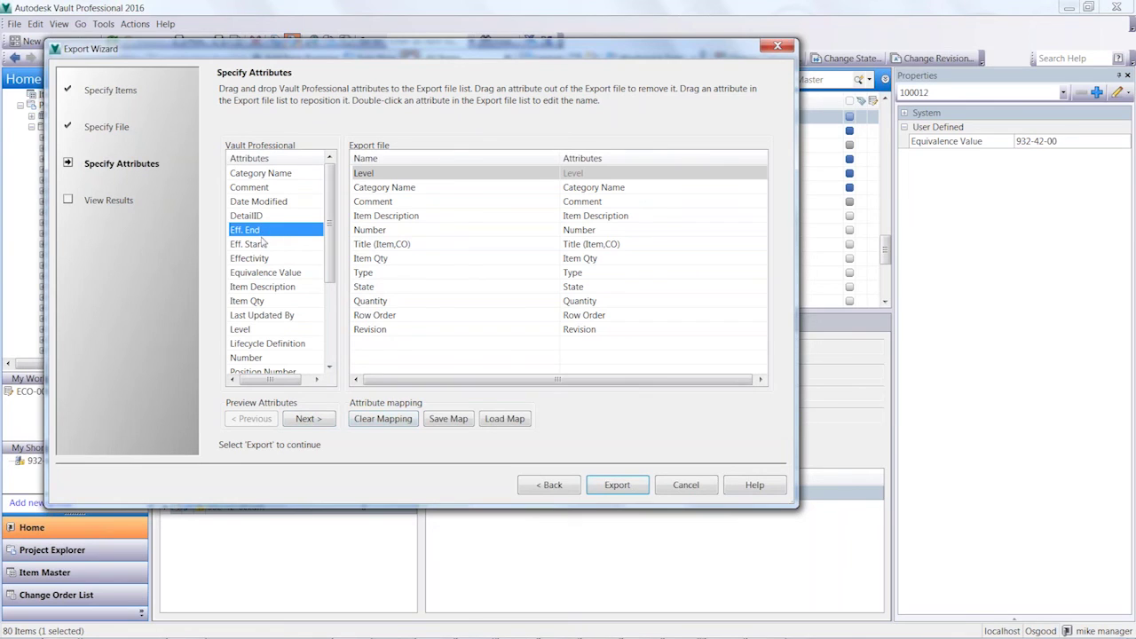
Add Eff. End, Eff. Start and Lifecycle Definition to the export file attributes and move Category Name below Number.
drag(258, 231, 373, 346)
click(274, 247)
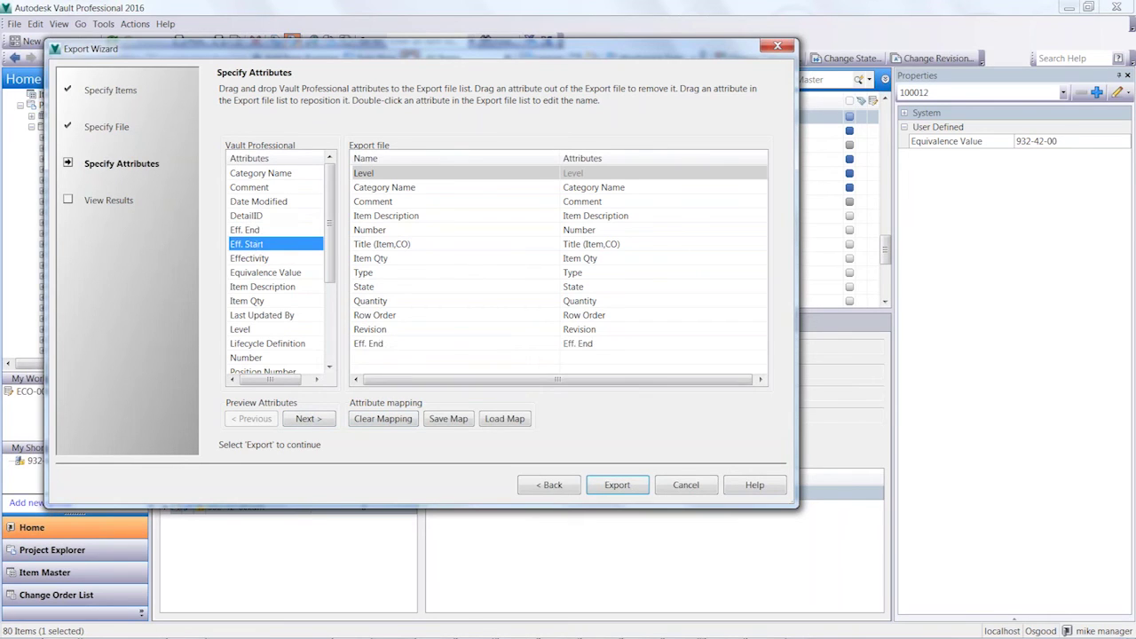
drag(266, 244, 372, 355)
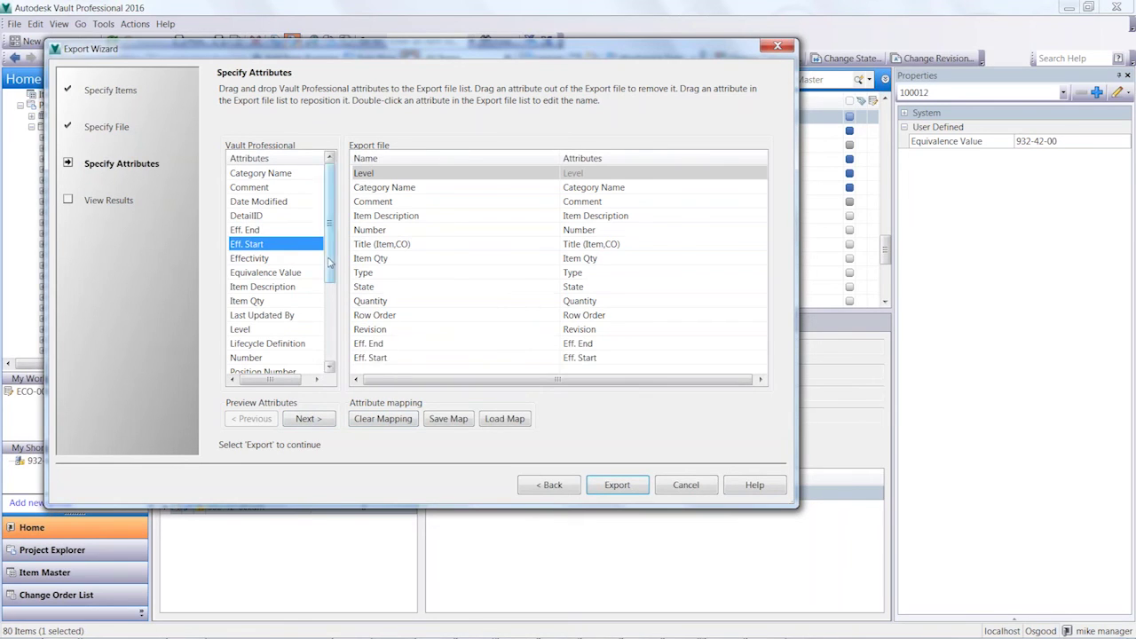
scroll(295, 295, down, 2)
drag(286, 275, 362, 373)
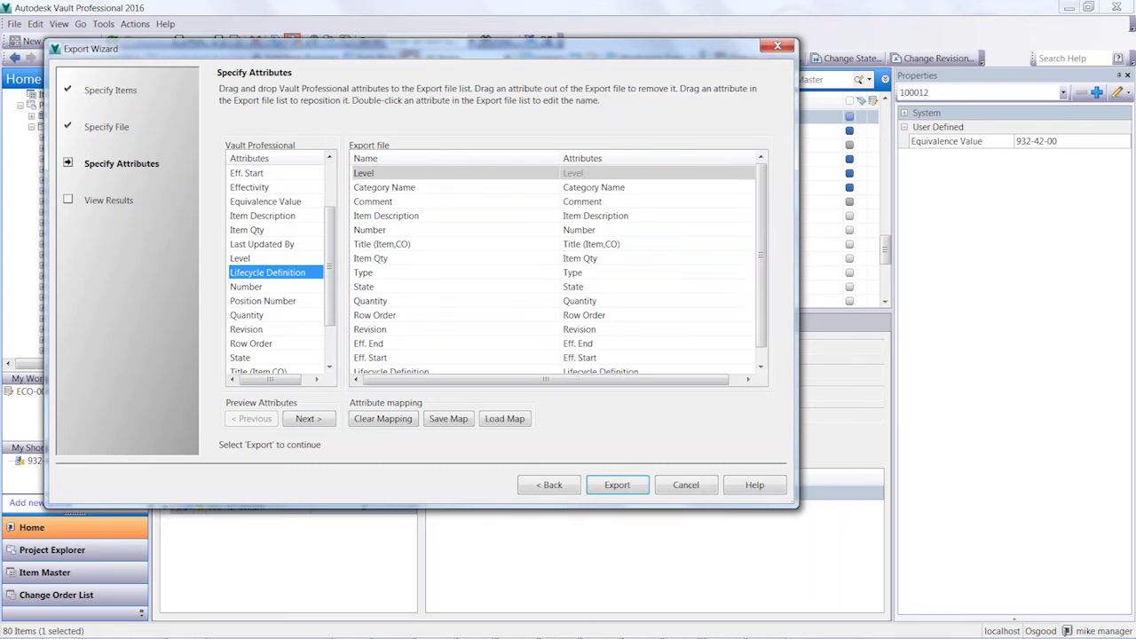
drag(756, 190, 765, 236)
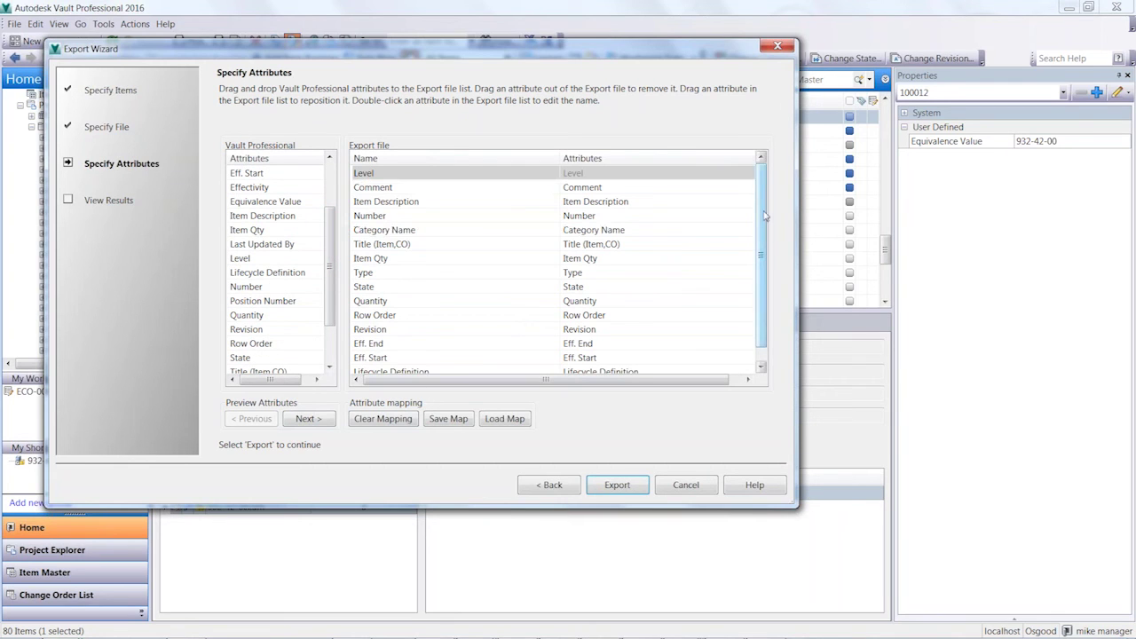
scroll(765, 238, down, 1)
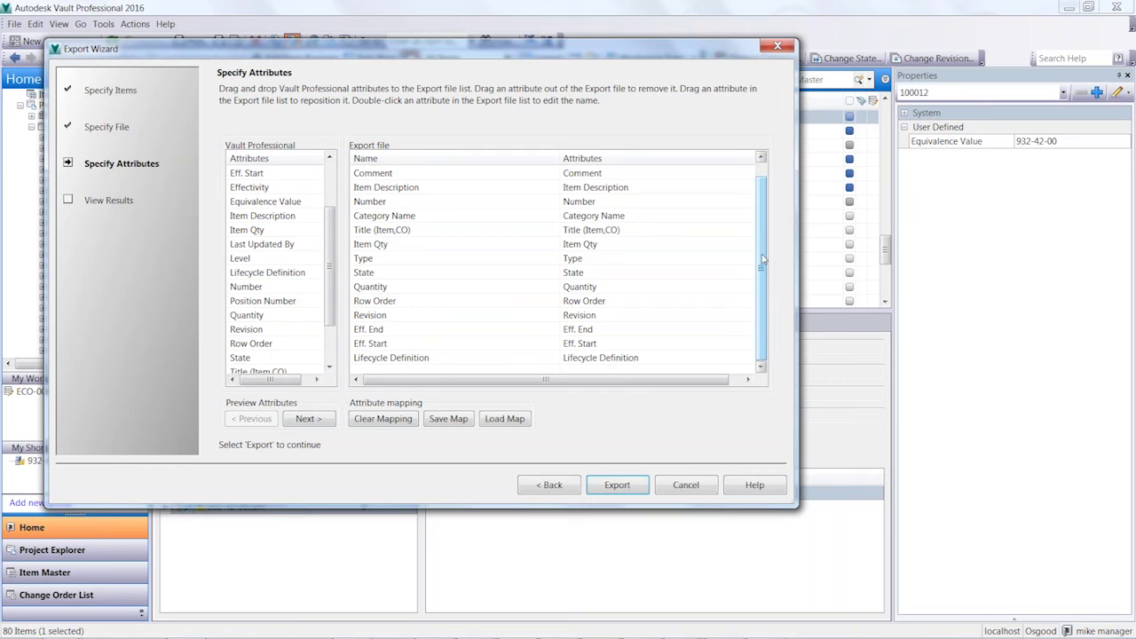
Export the bill of materials, look through the export summary to its end and finish the wizard.
click(617, 485)
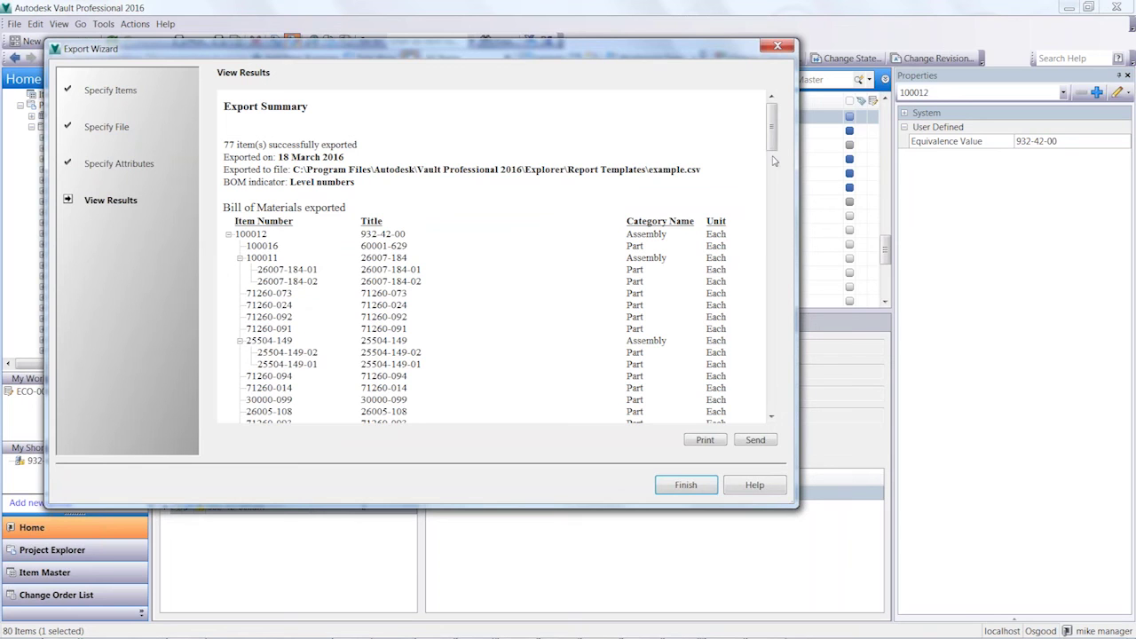
drag(769, 147, 752, 404)
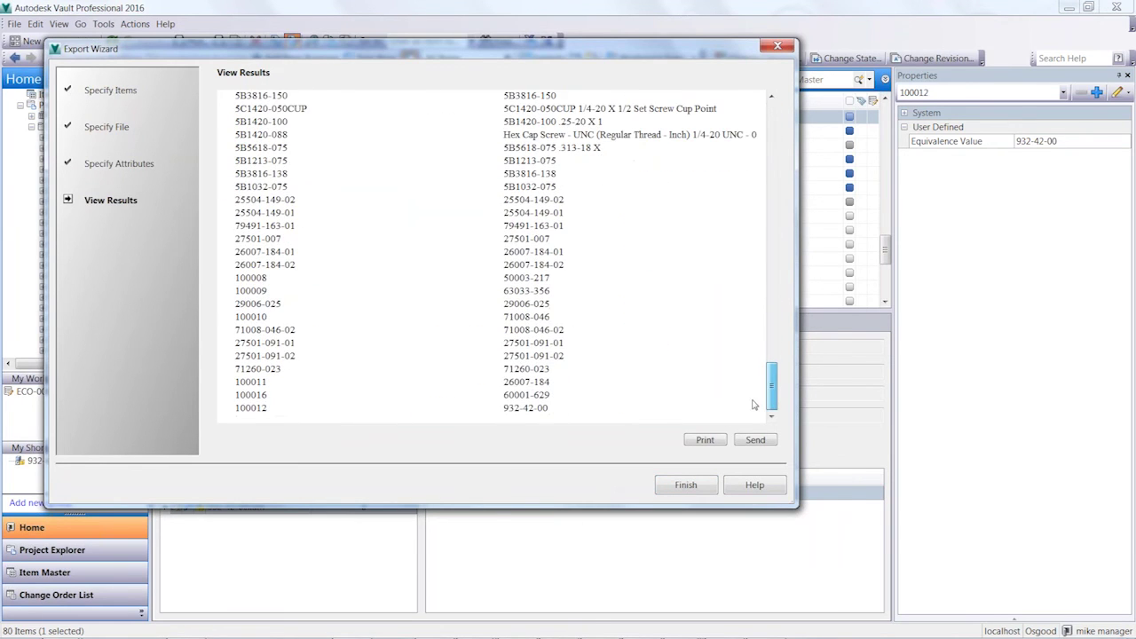
click(691, 487)
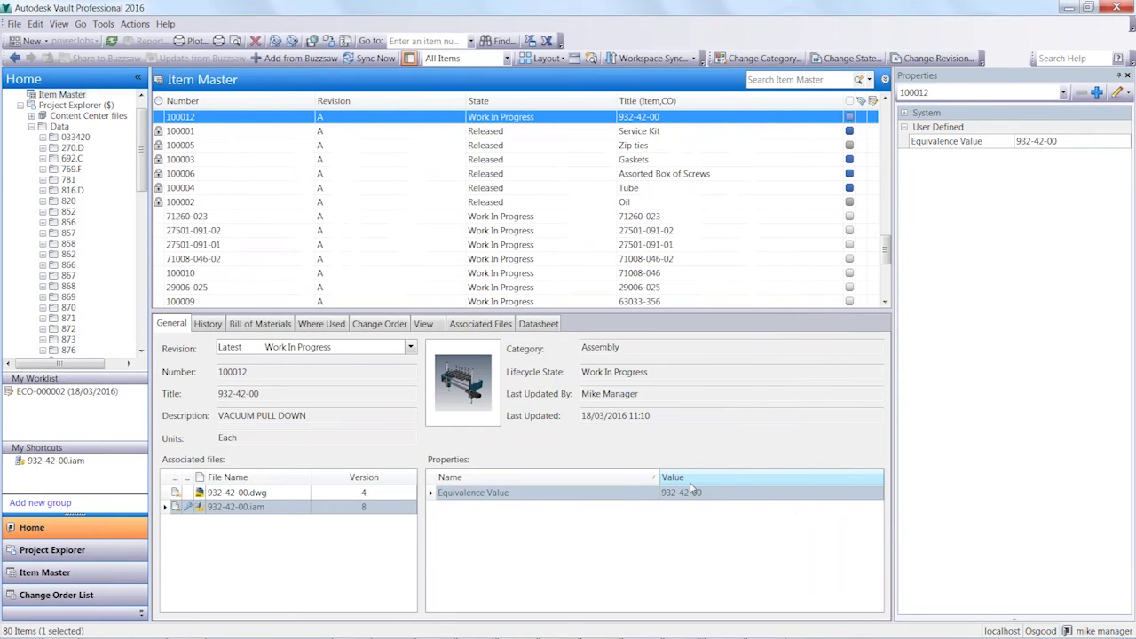
Open item 100012 in its own window and show its bill of materials.
right_click(335, 124)
click(359, 129)
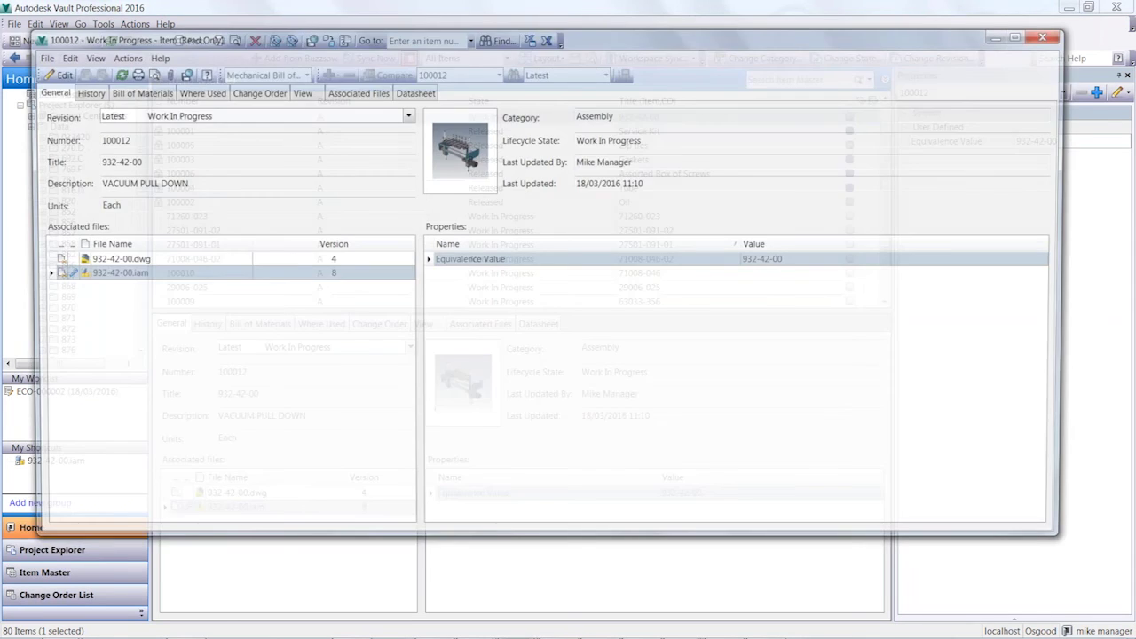
click(134, 94)
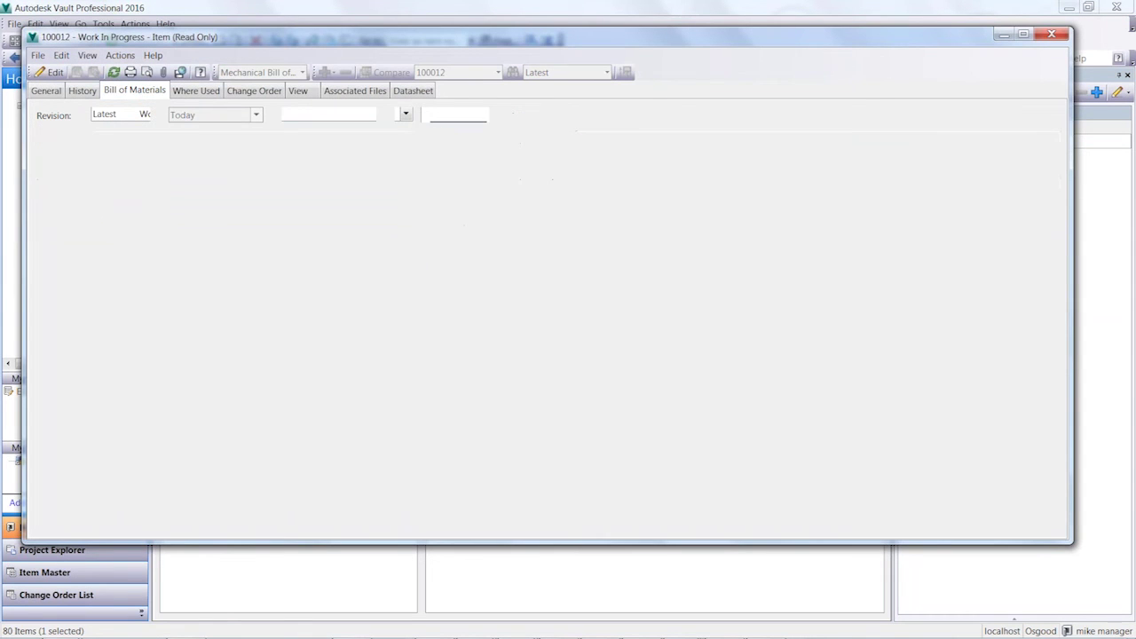
Try to change the lifecycle state of items 100001, 100016 and 100011 to Released without including their children.
click(115, 211)
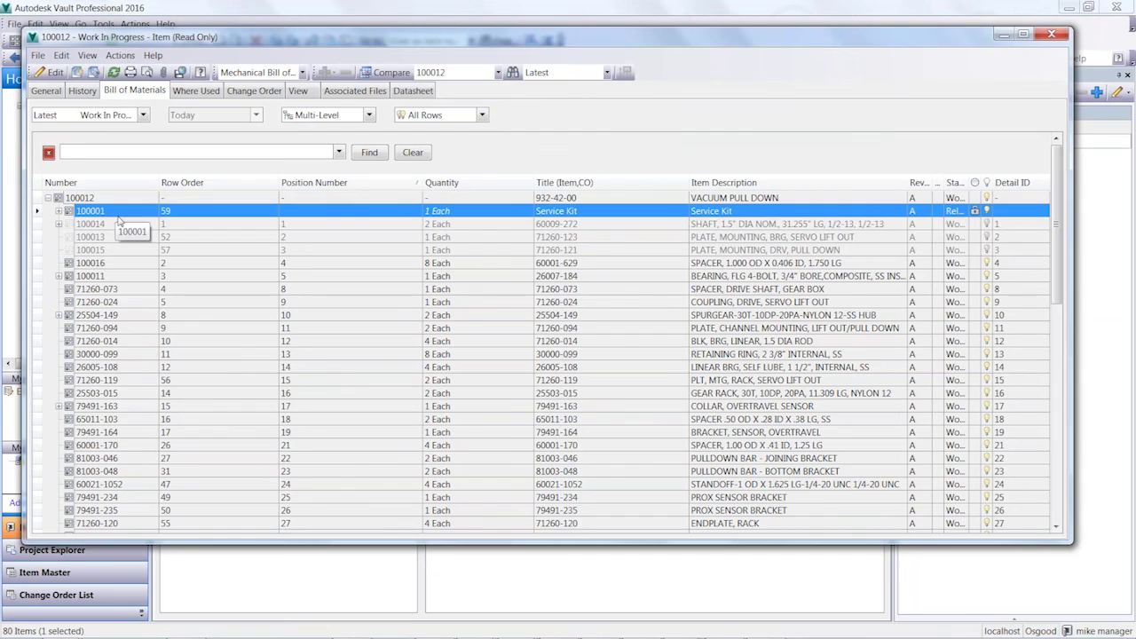
ctrl+click(112, 278)
ctrl+click(108, 265)
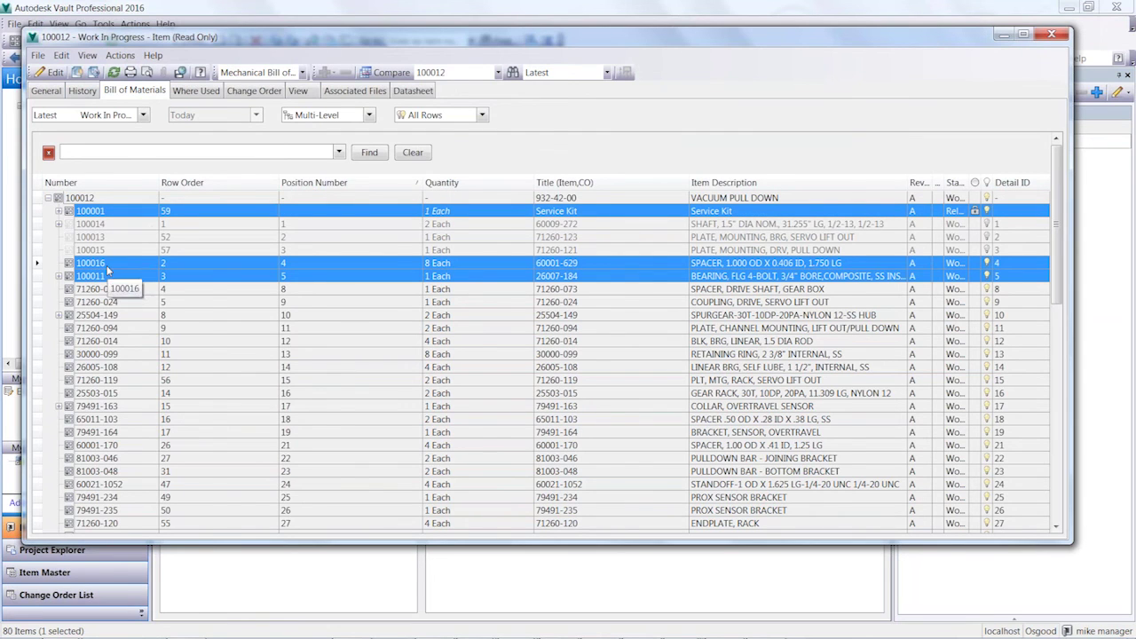
right_click(108, 266)
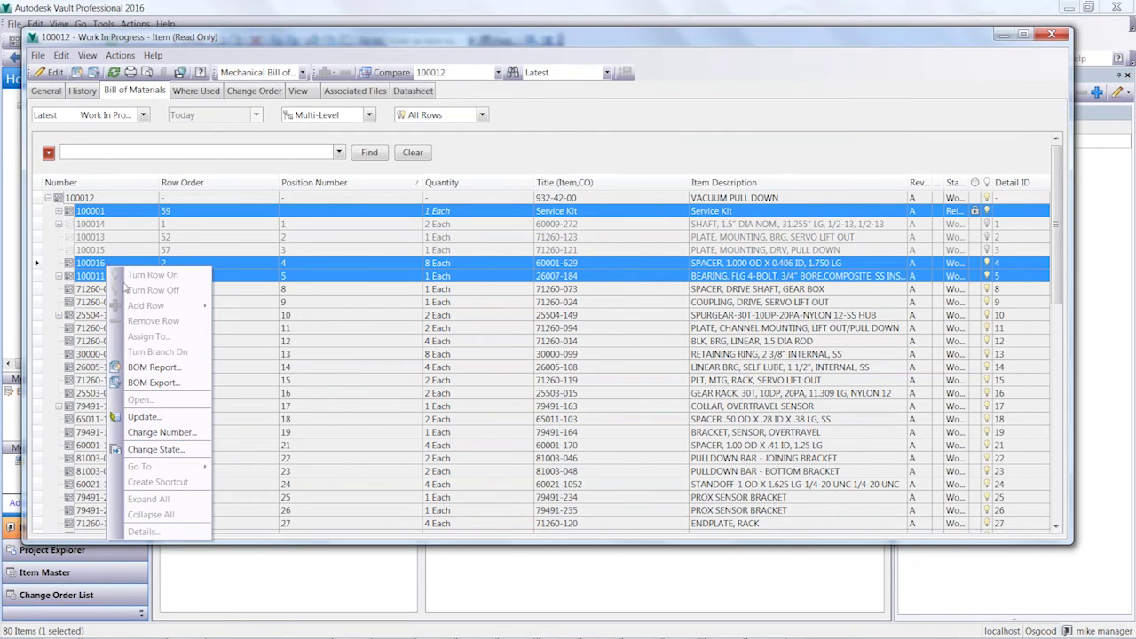
click(156, 448)
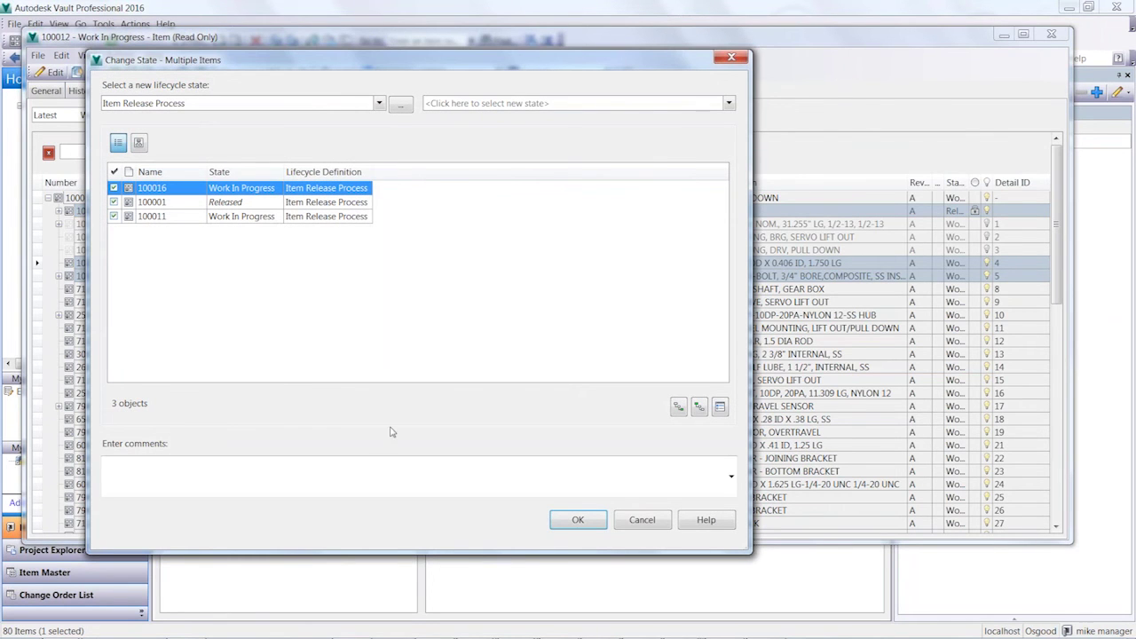
click(482, 105)
click(462, 131)
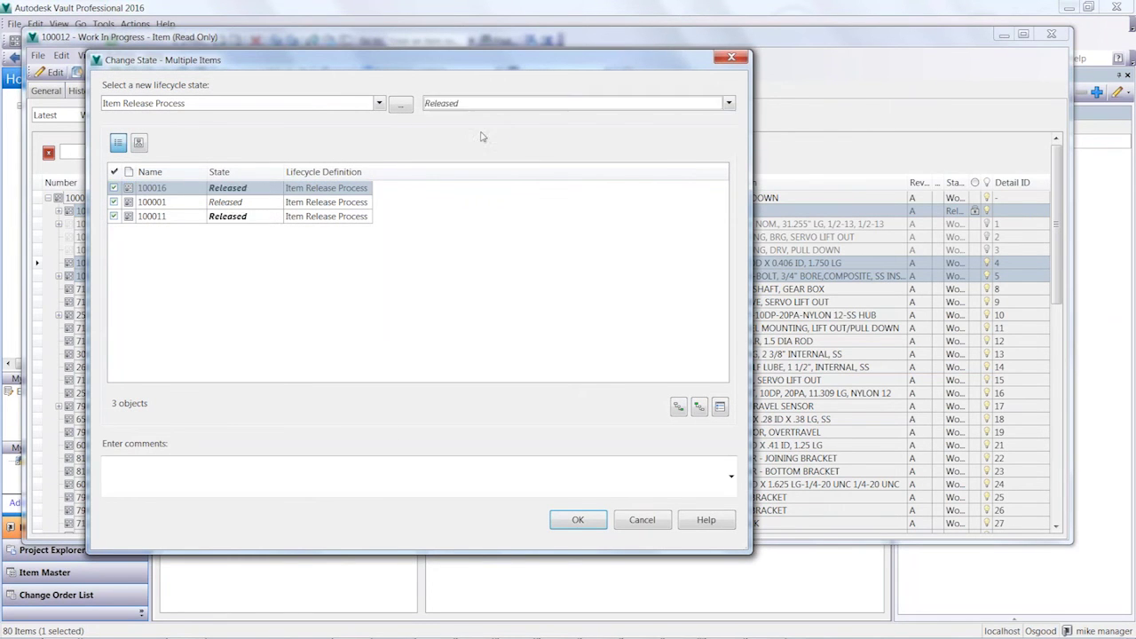
click(577, 520)
click(779, 233)
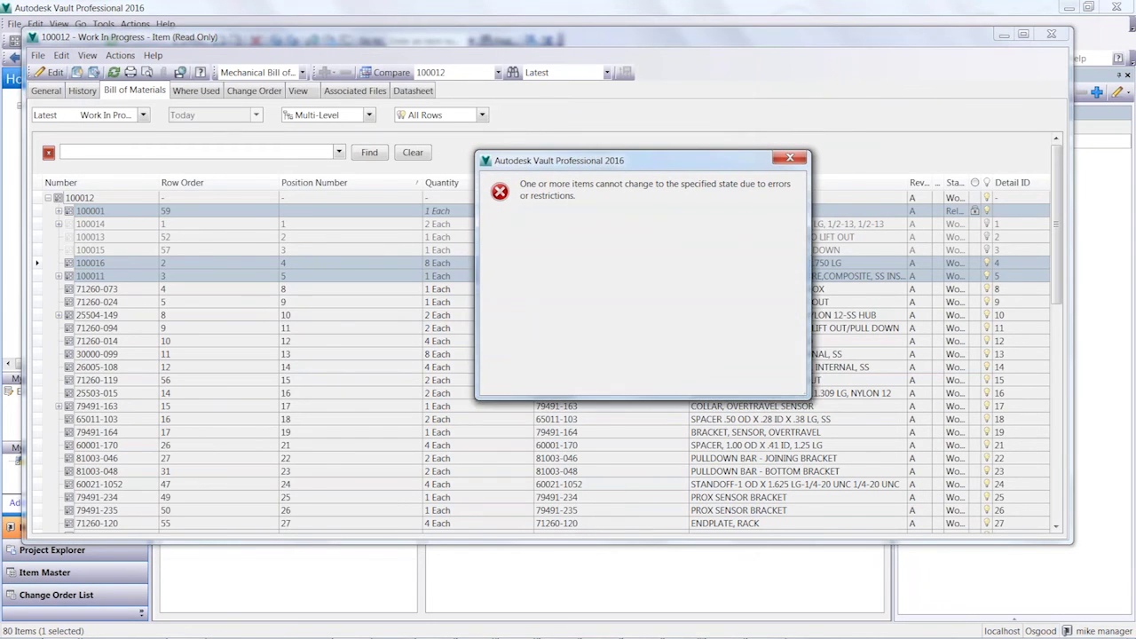
click(702, 373)
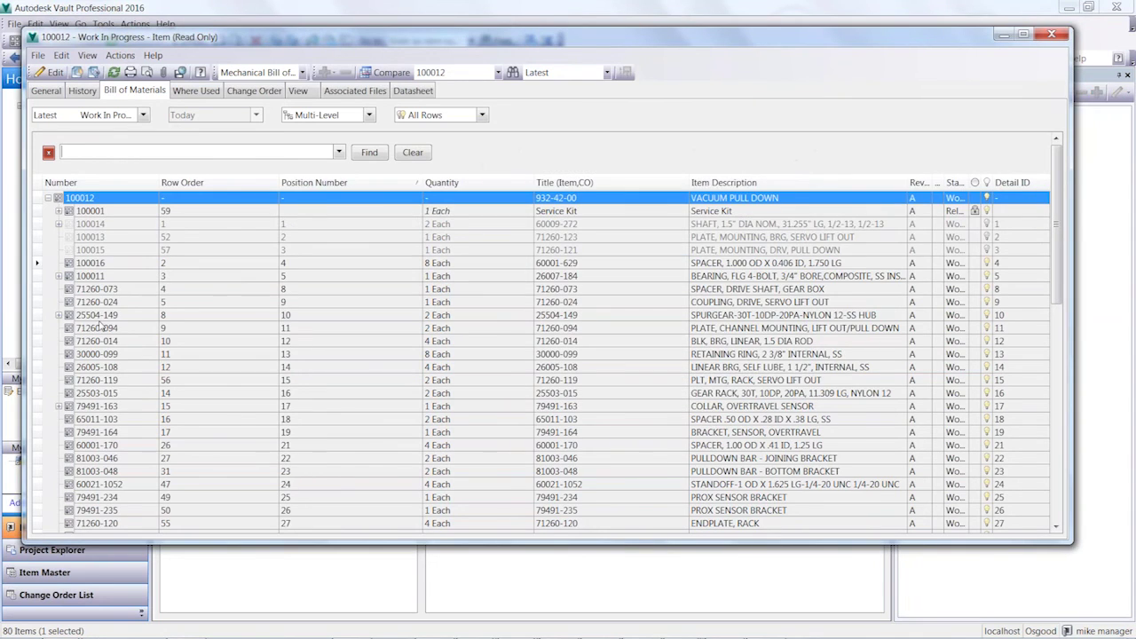
Change the lifecycle state of items 100001, 100016 and 100011 to Released, including their child items.
click(125, 213)
ctrl+click(119, 264)
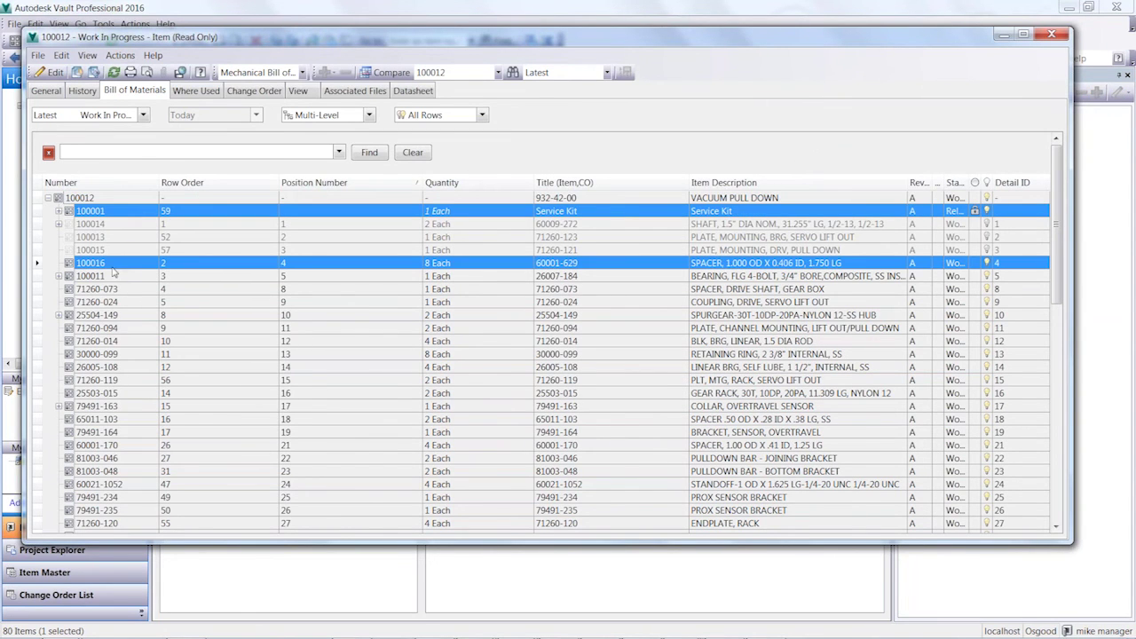
ctrl+click(114, 277)
right_click(114, 283)
click(169, 462)
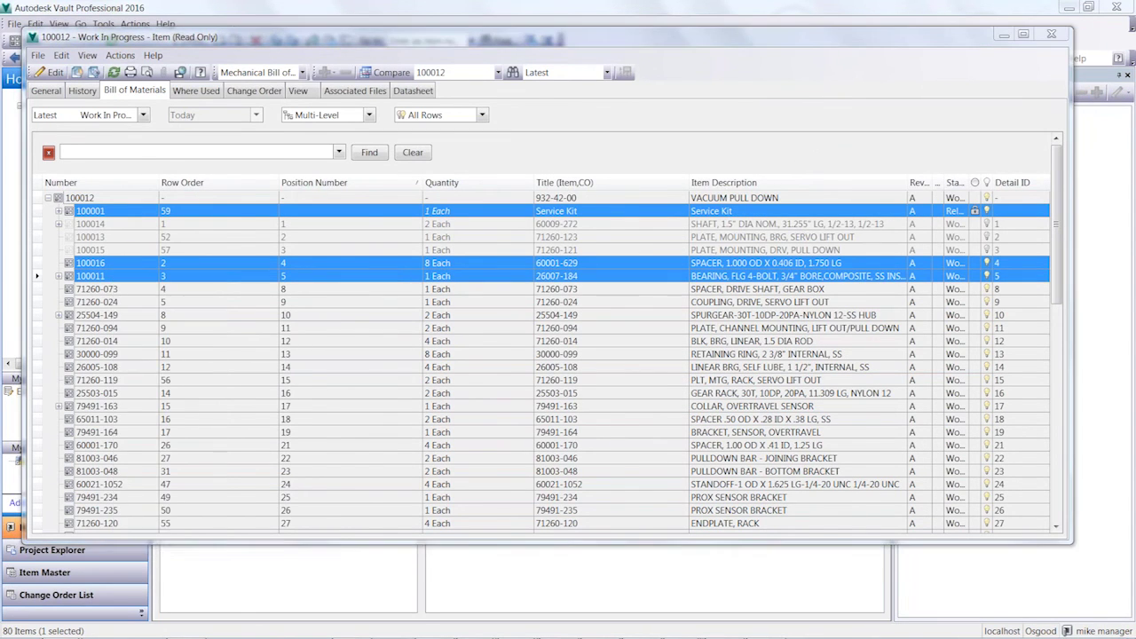
click(680, 408)
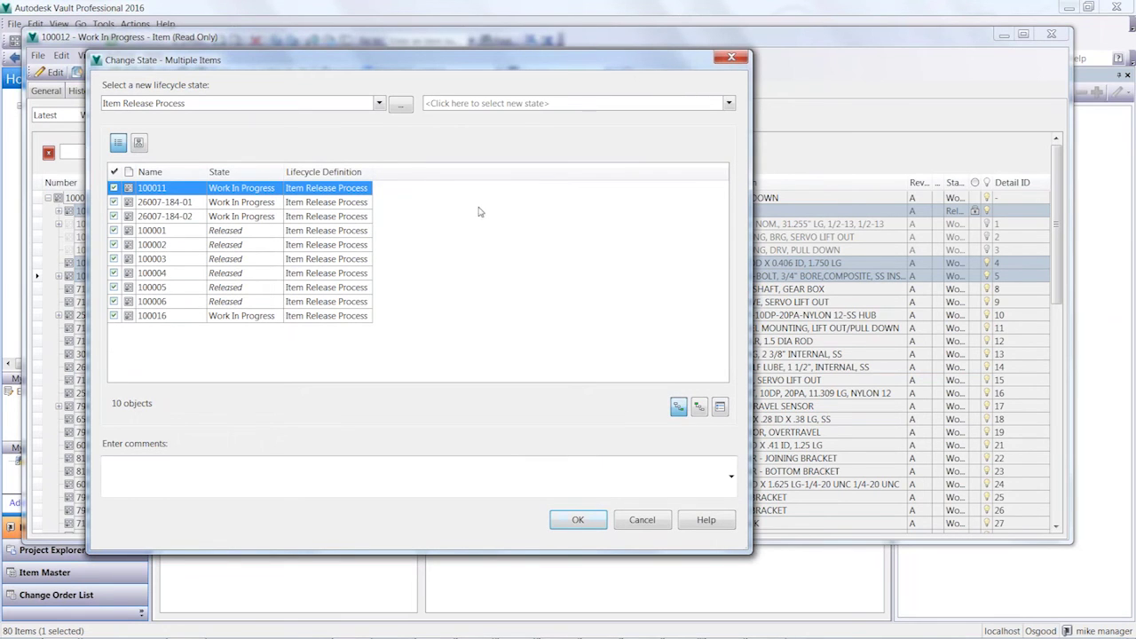
click(559, 103)
click(515, 132)
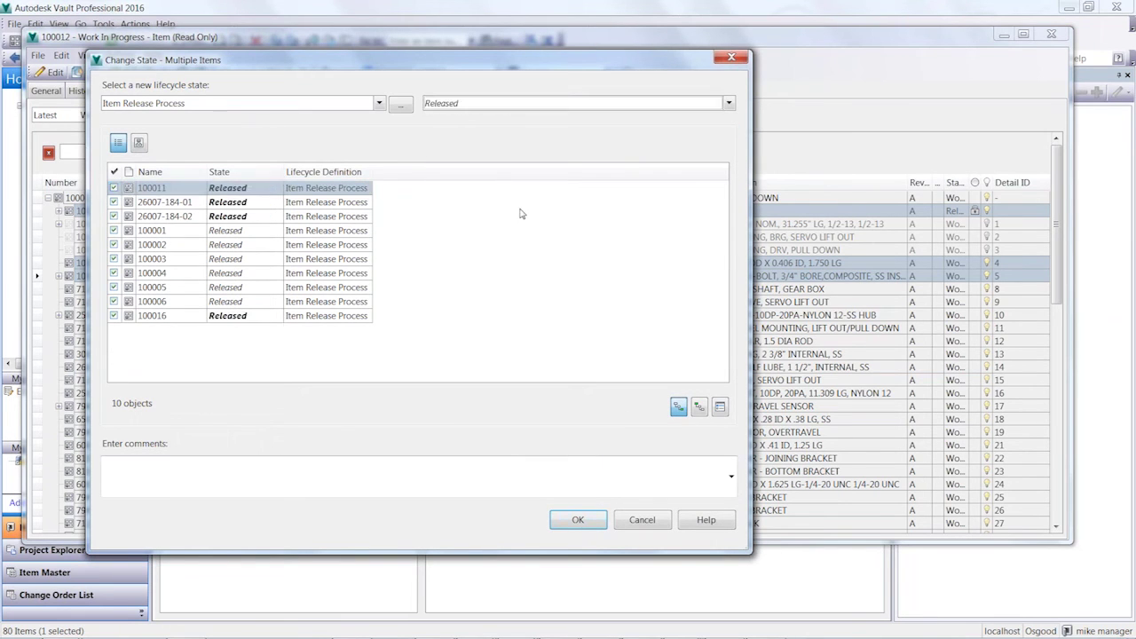
click(581, 521)
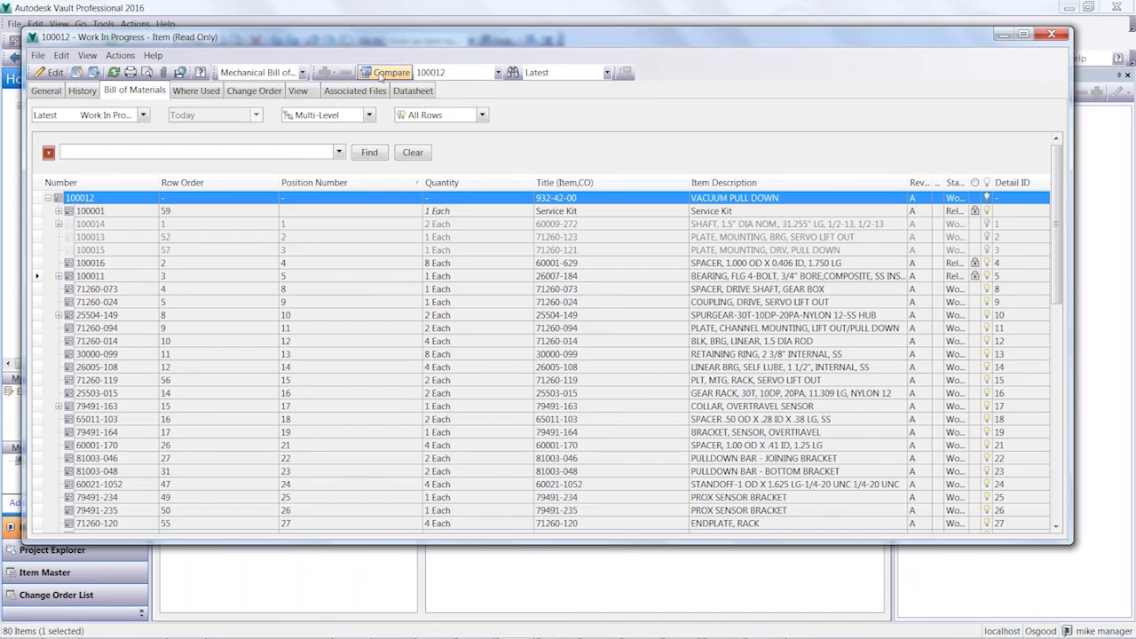
Turn on bill of materials comparison and compare revision A of item 100012 with its latest version.
click(381, 74)
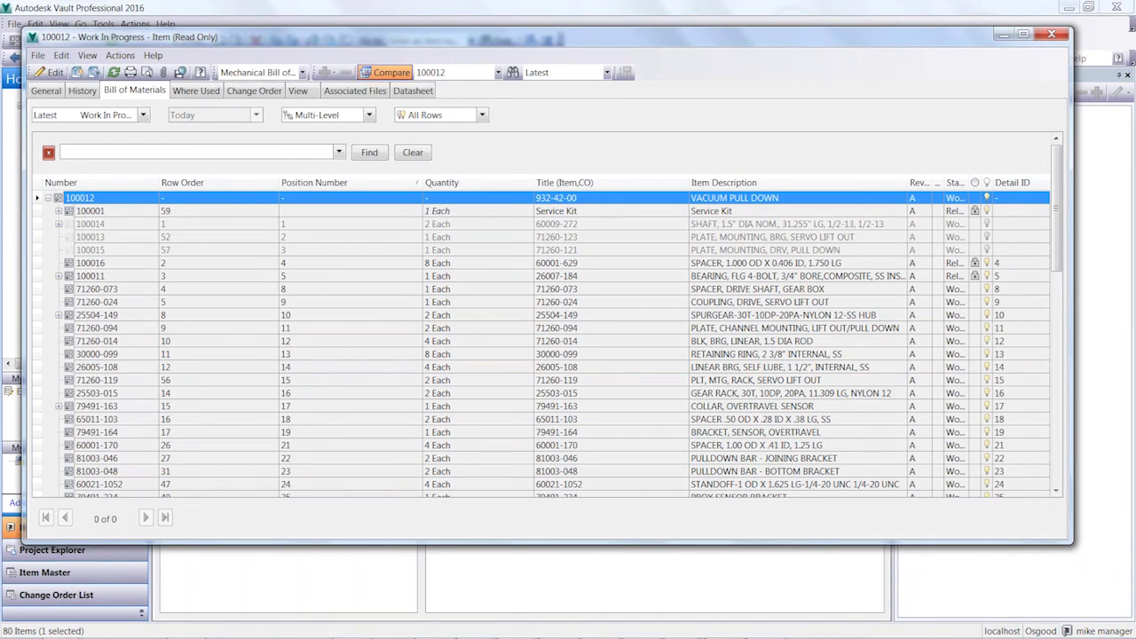
click(142, 114)
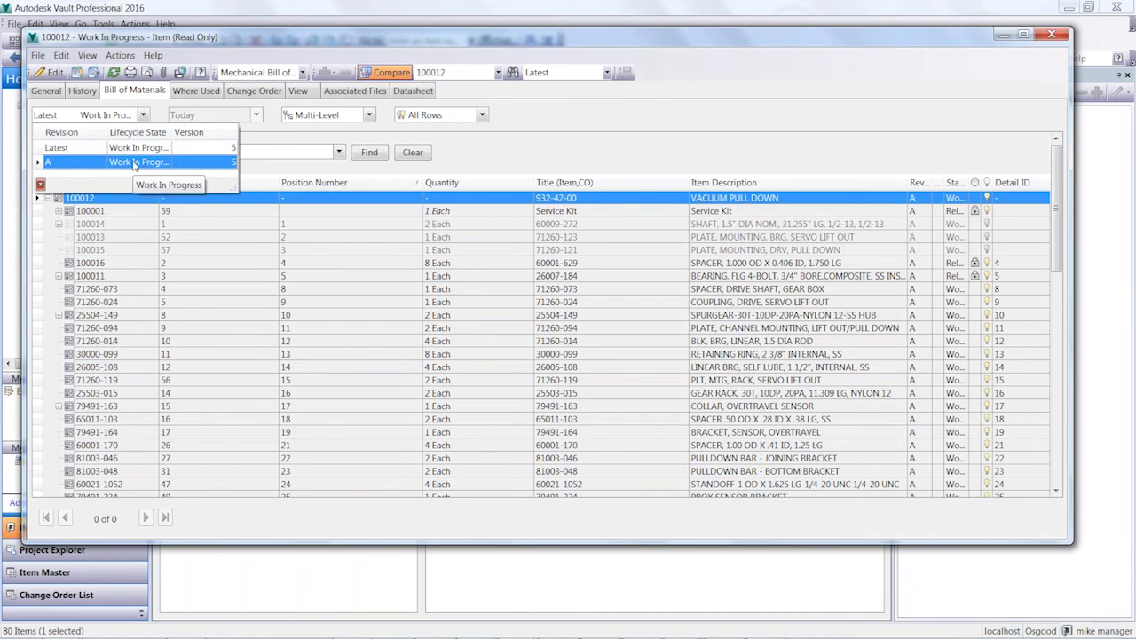
click(133, 162)
click(498, 72)
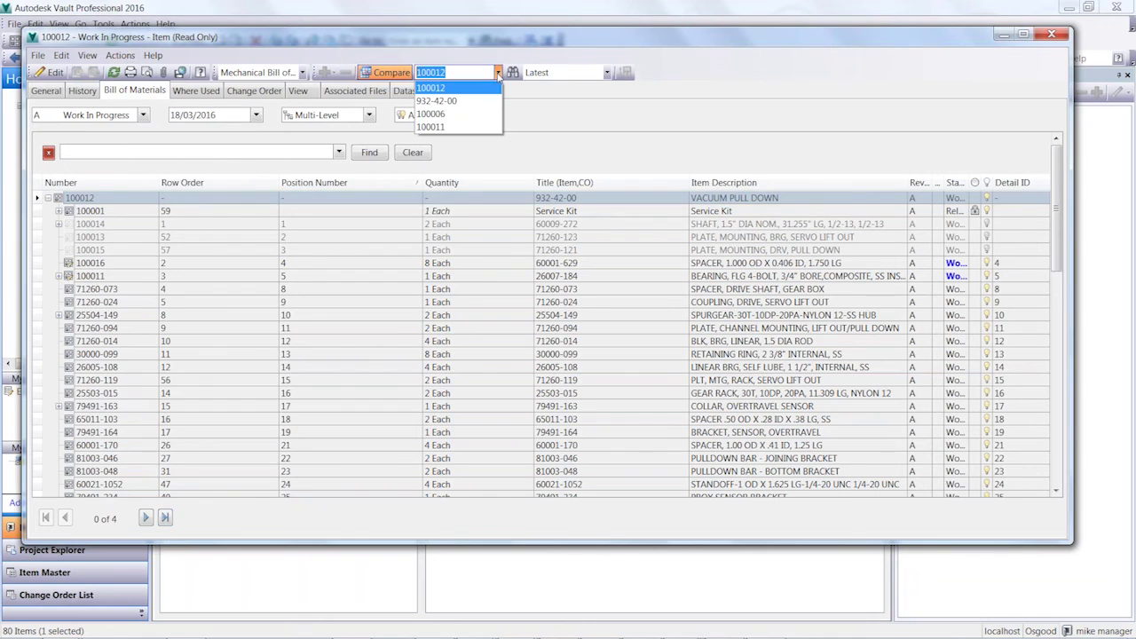
click(588, 81)
click(606, 72)
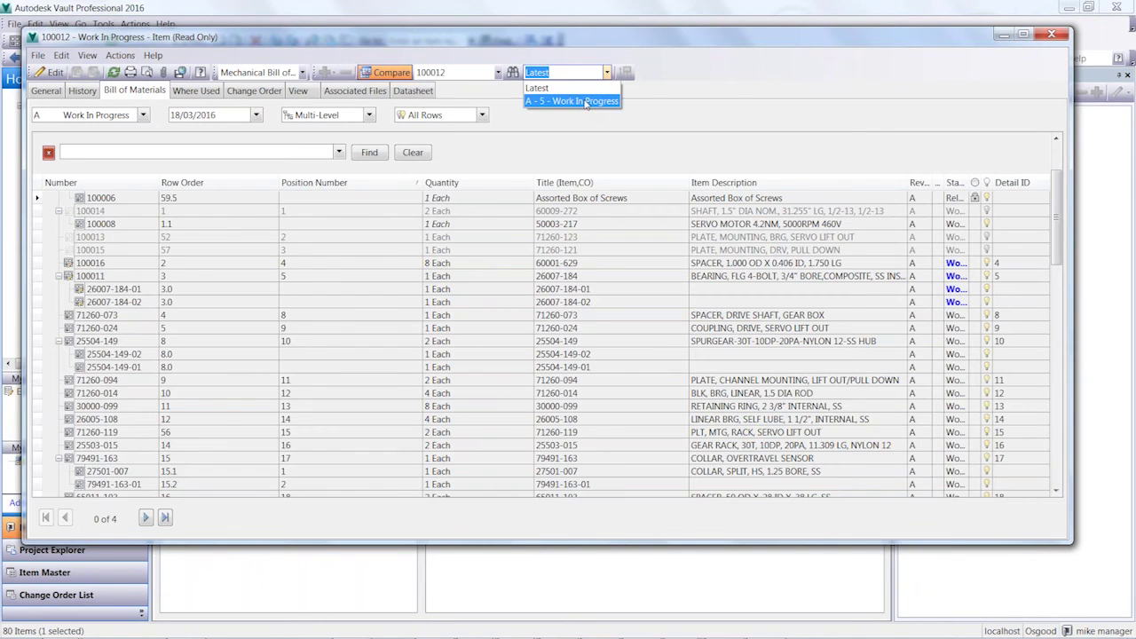
click(600, 101)
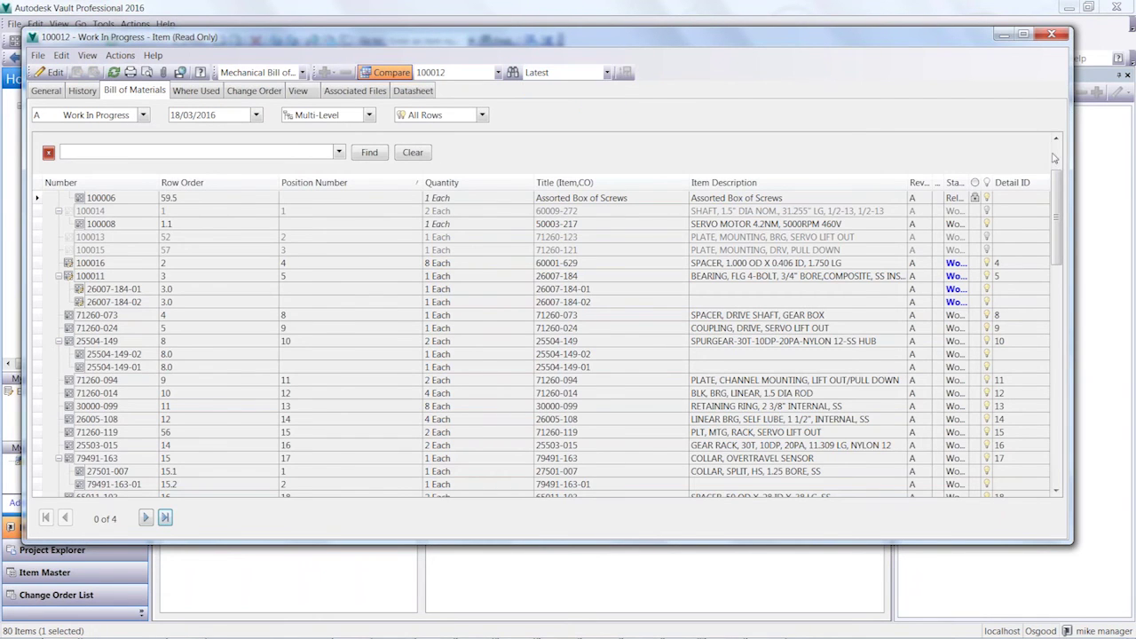
Maximize the item window and examine the rows marked as different and their highlighted state values.
click(1022, 34)
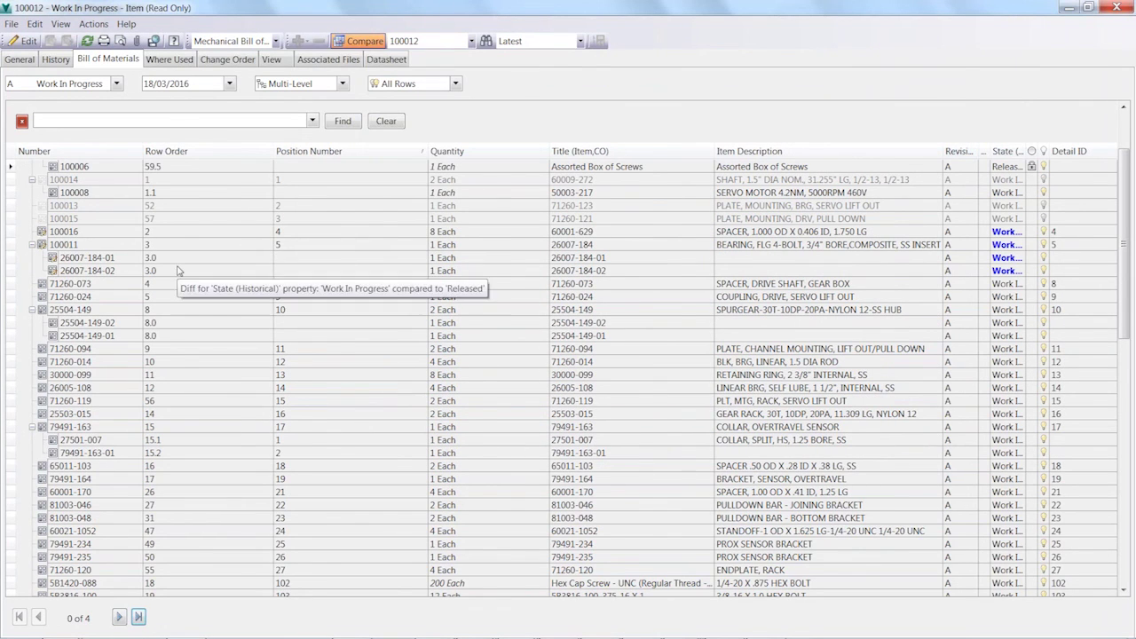
click(42, 231)
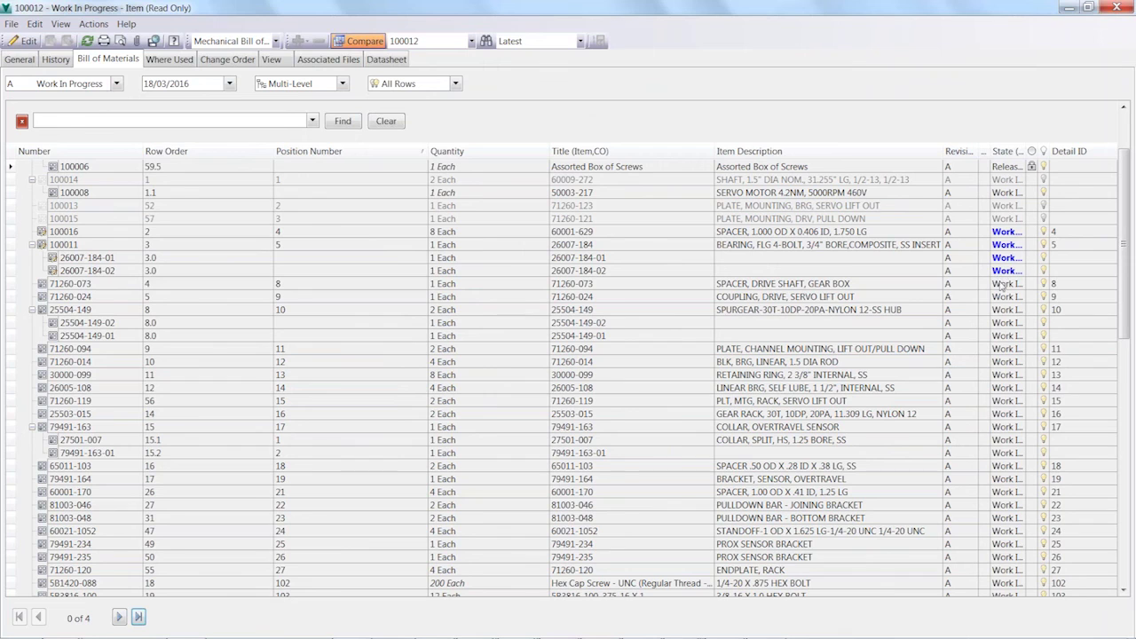
mouse_move(1005, 275)
drag(1125, 324, 1120, 293)
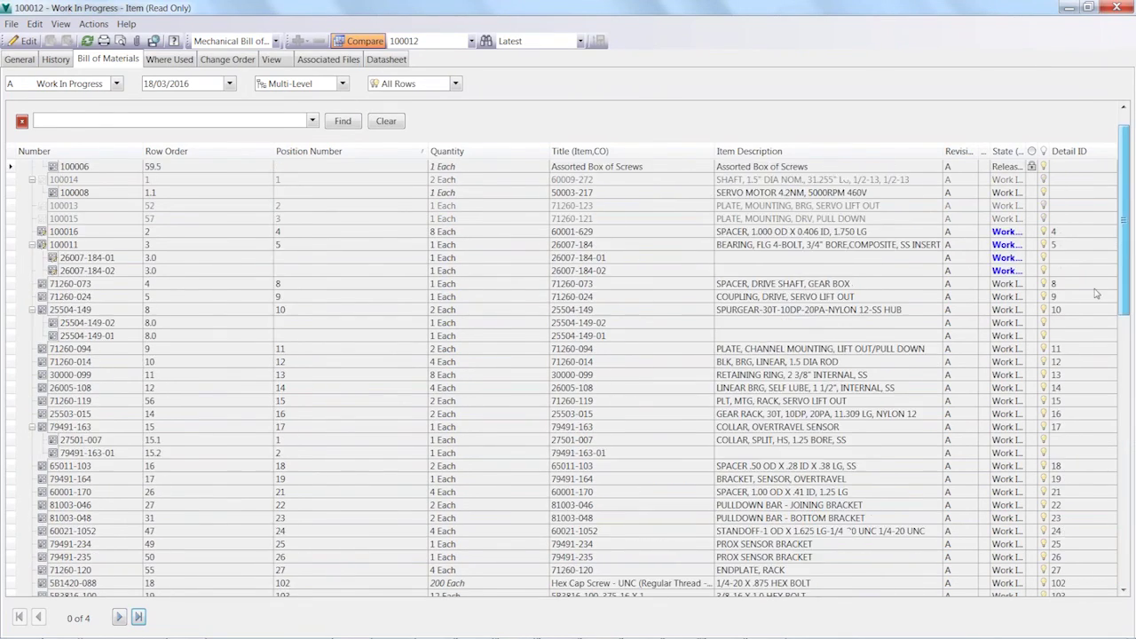
Compare revision A with version A - 5 - Work In Progress and check the items available for comparison.
click(580, 41)
click(555, 70)
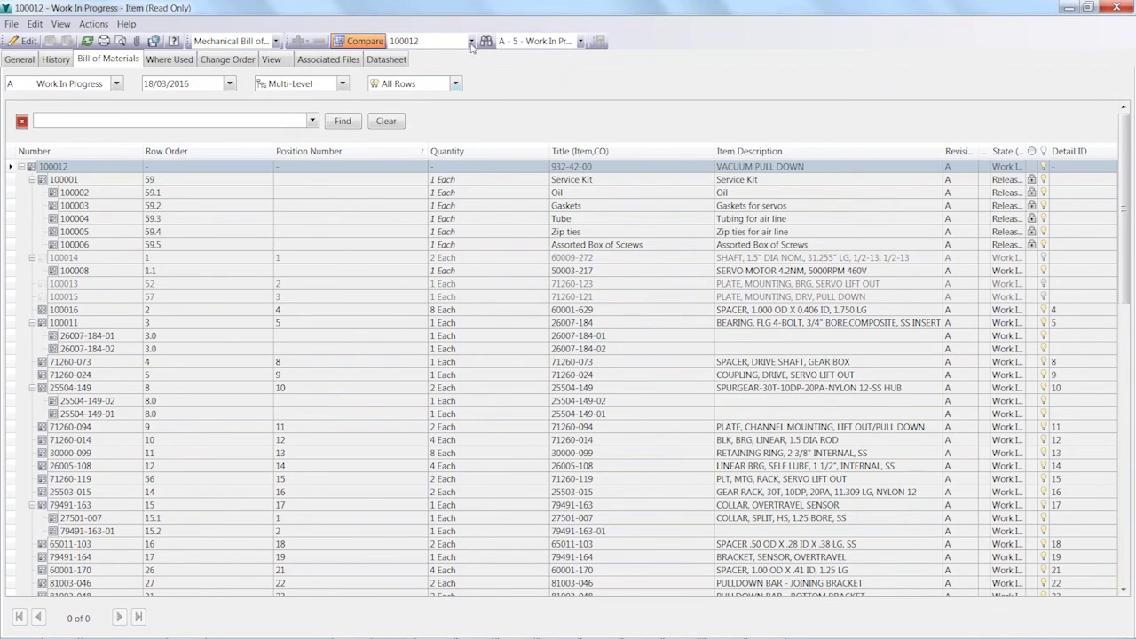
click(471, 45)
click(523, 75)
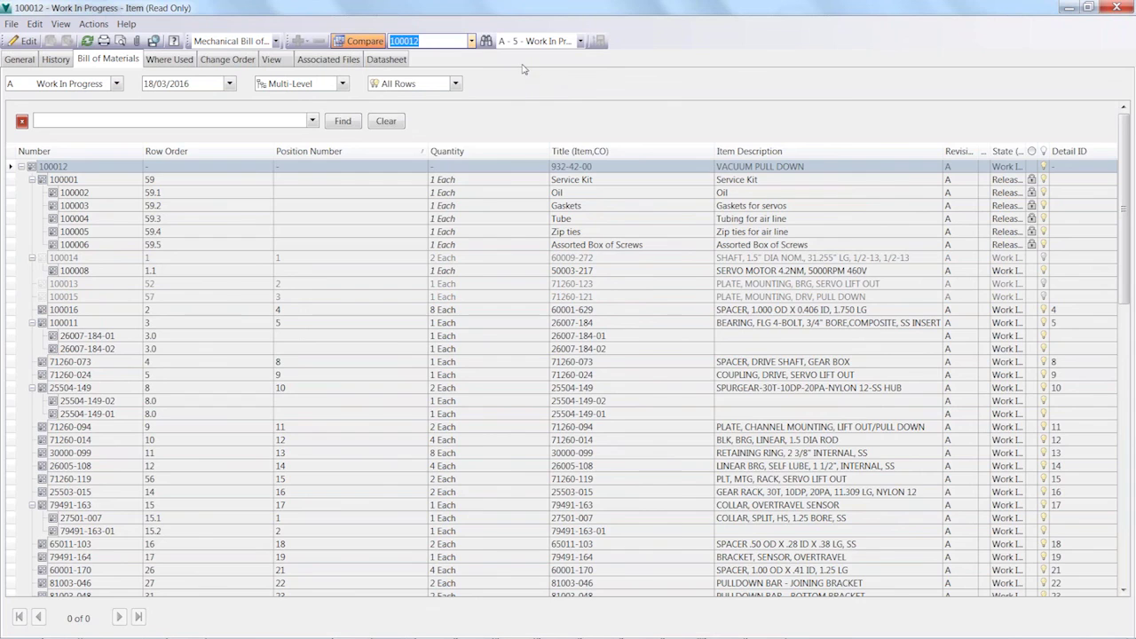
Show the Latest revision of the bill of materials and close the item window.
click(116, 84)
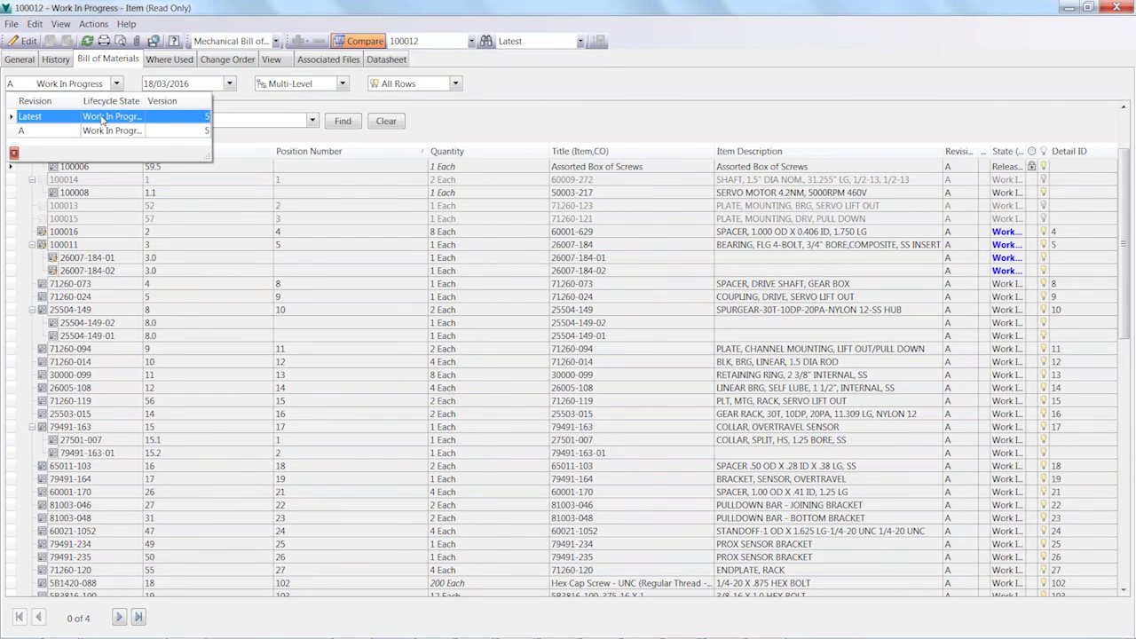
click(124, 114)
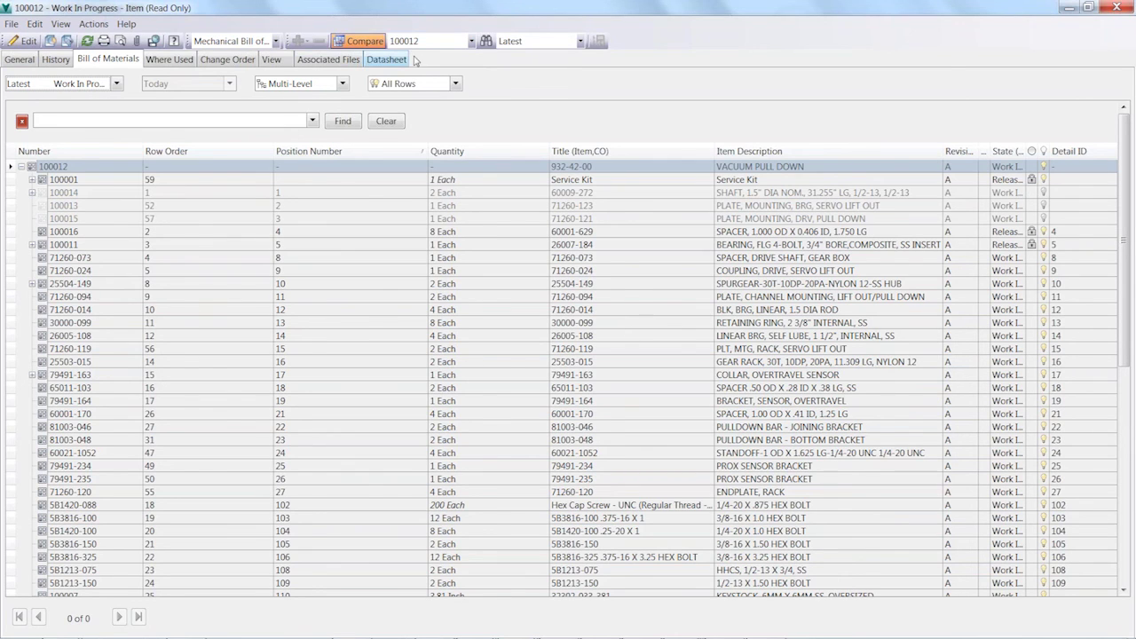
click(1115, 8)
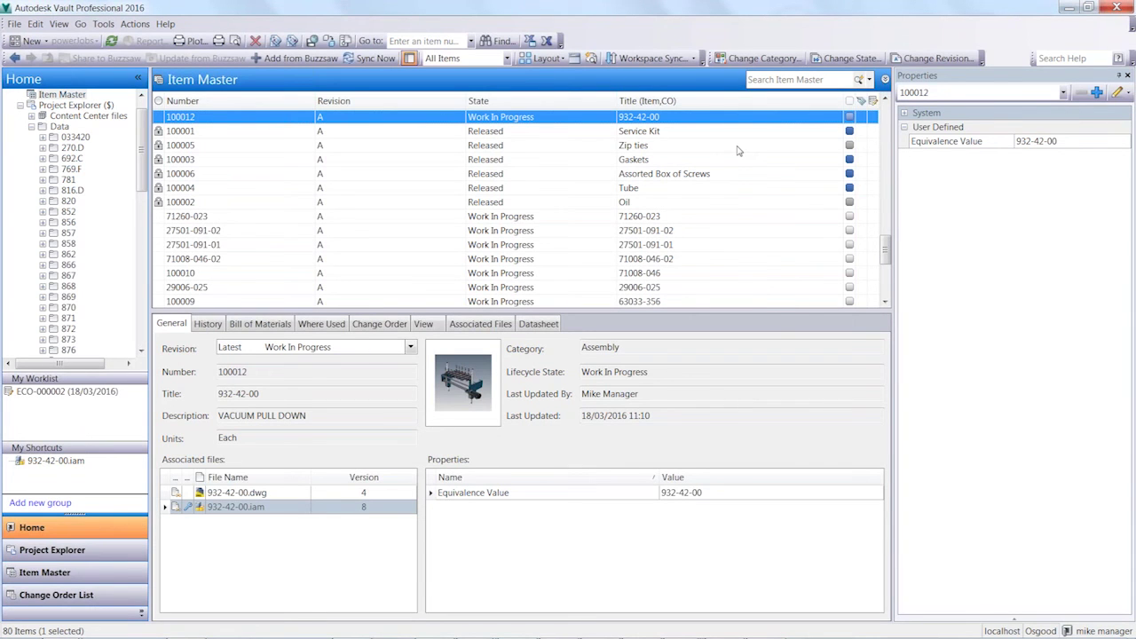
Open the bill of materials of item 100012 and start a report from it.
double_click(191, 117)
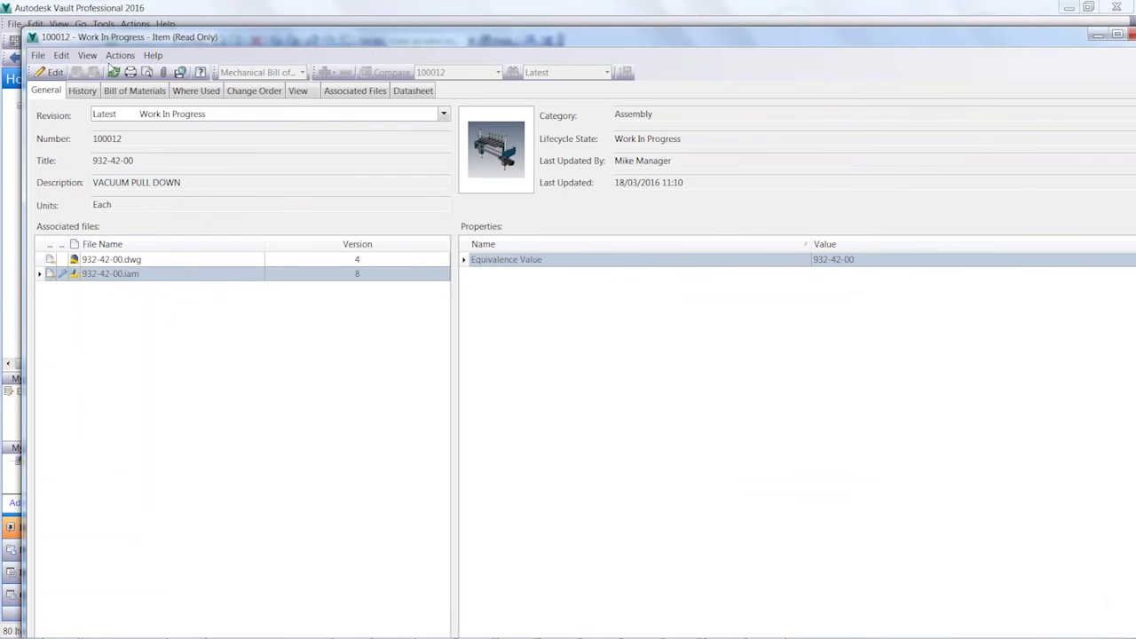
click(153, 91)
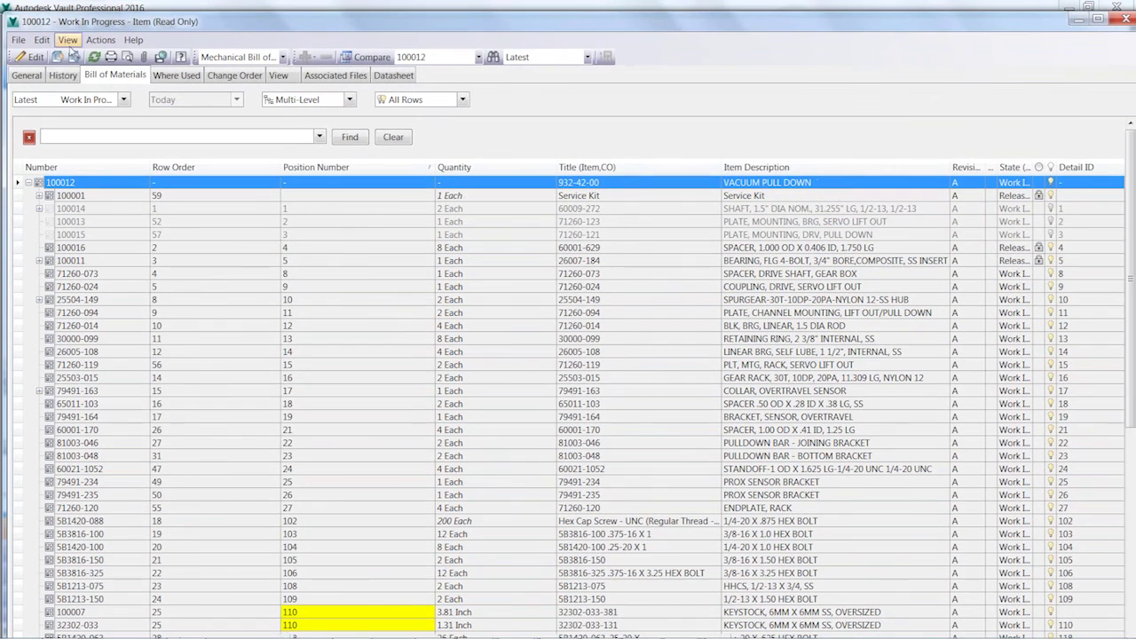
click(57, 57)
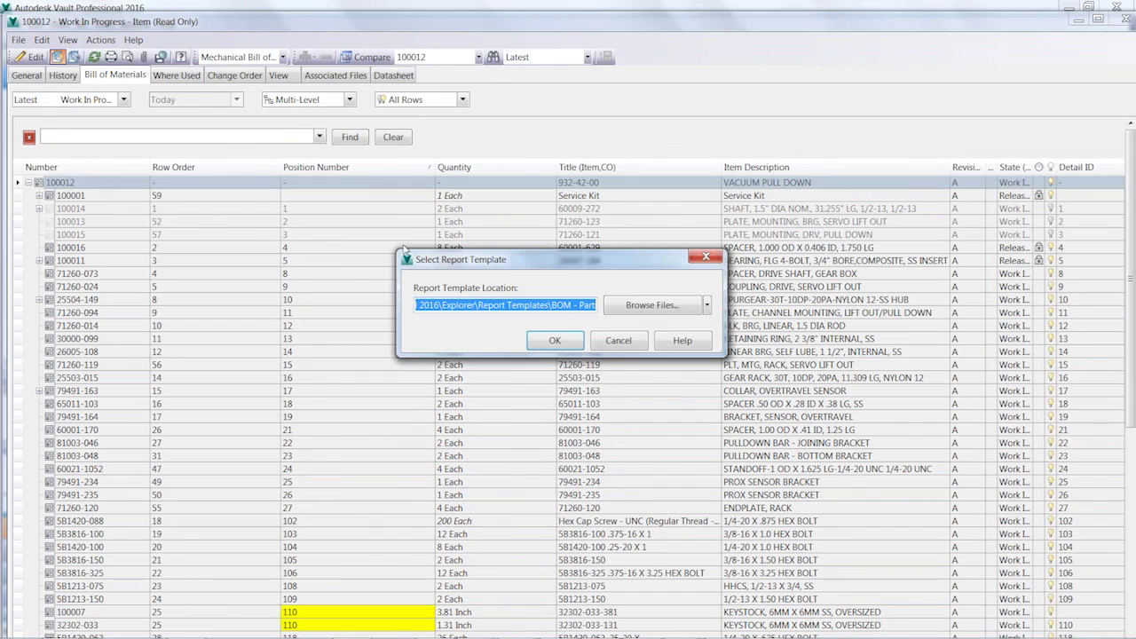
Select the BOM - Parts-Only.rdlc template and generate the bill of materials report.
drag(642, 269, 802, 282)
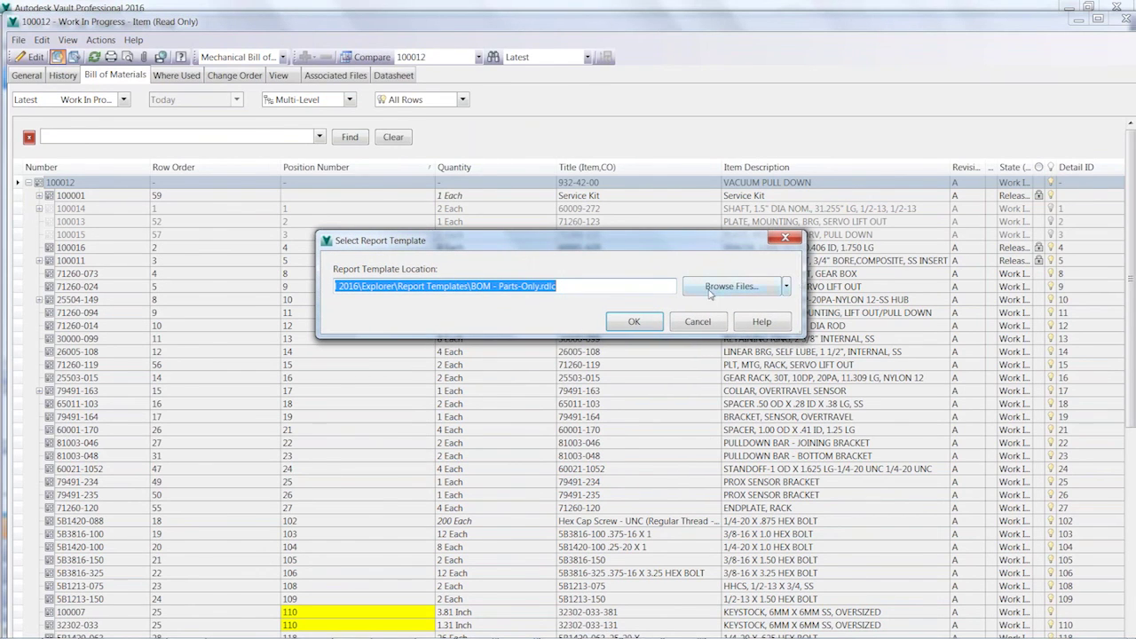
click(480, 287)
drag(587, 286, 487, 286)
click(706, 287)
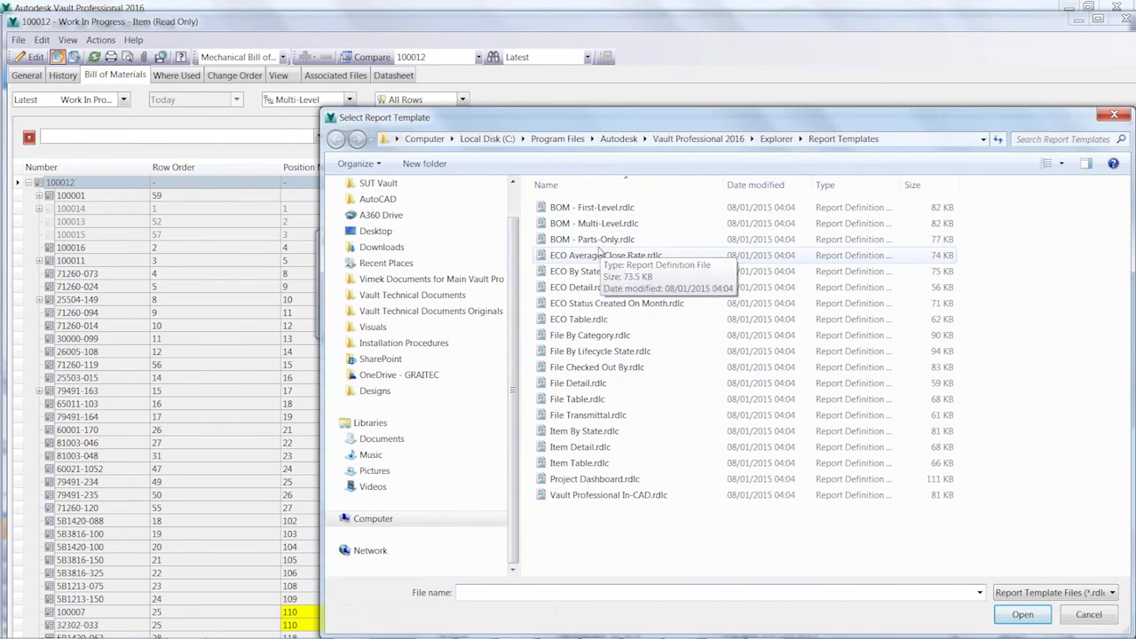
click(603, 240)
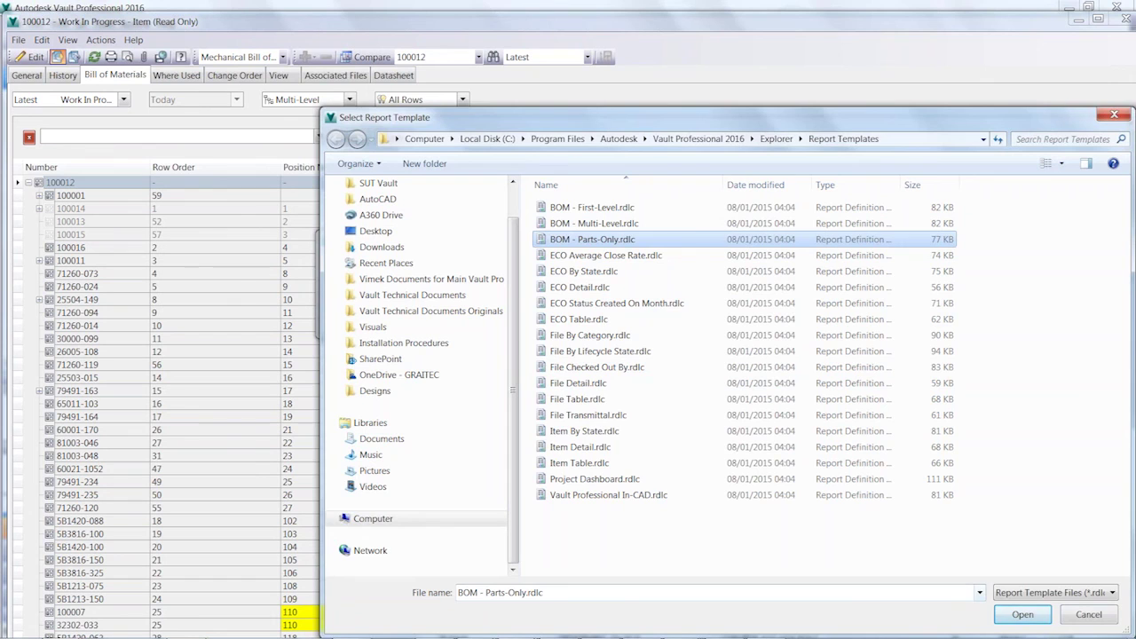
click(1005, 614)
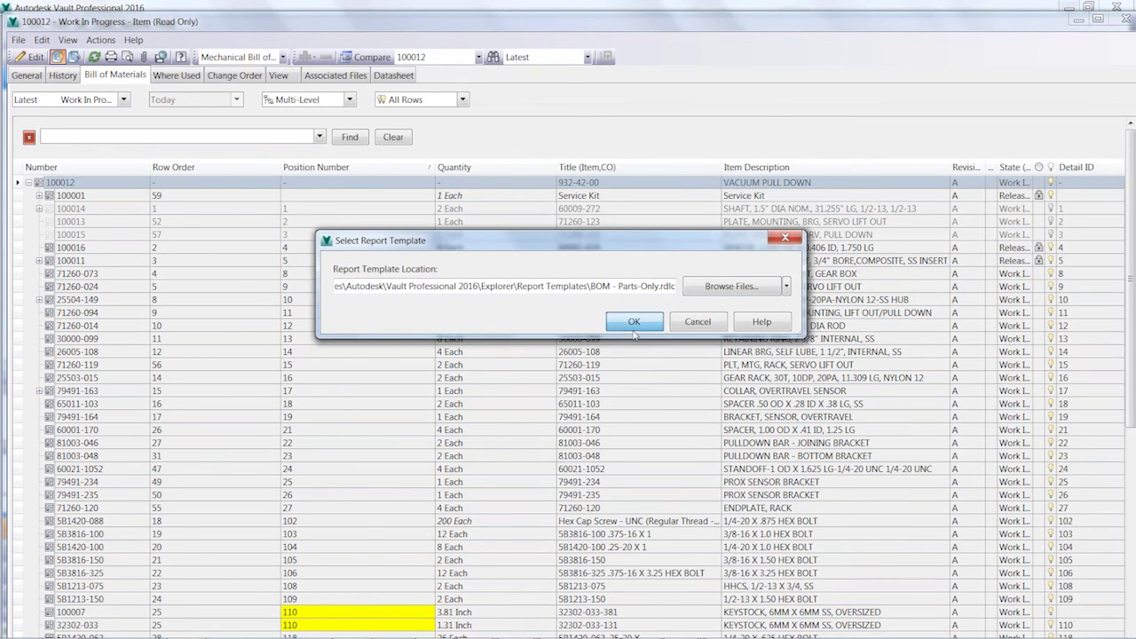
click(634, 330)
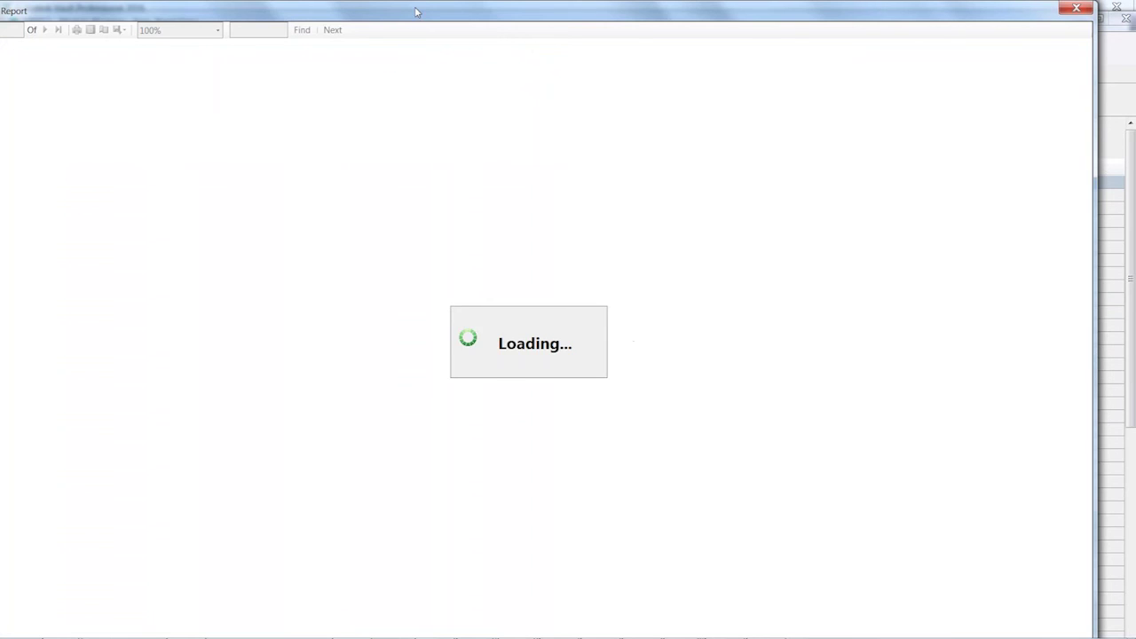
Examine the parts-only report's first page and its available export formats, and close the report and item windows.
drag(415, 16, 438, 16)
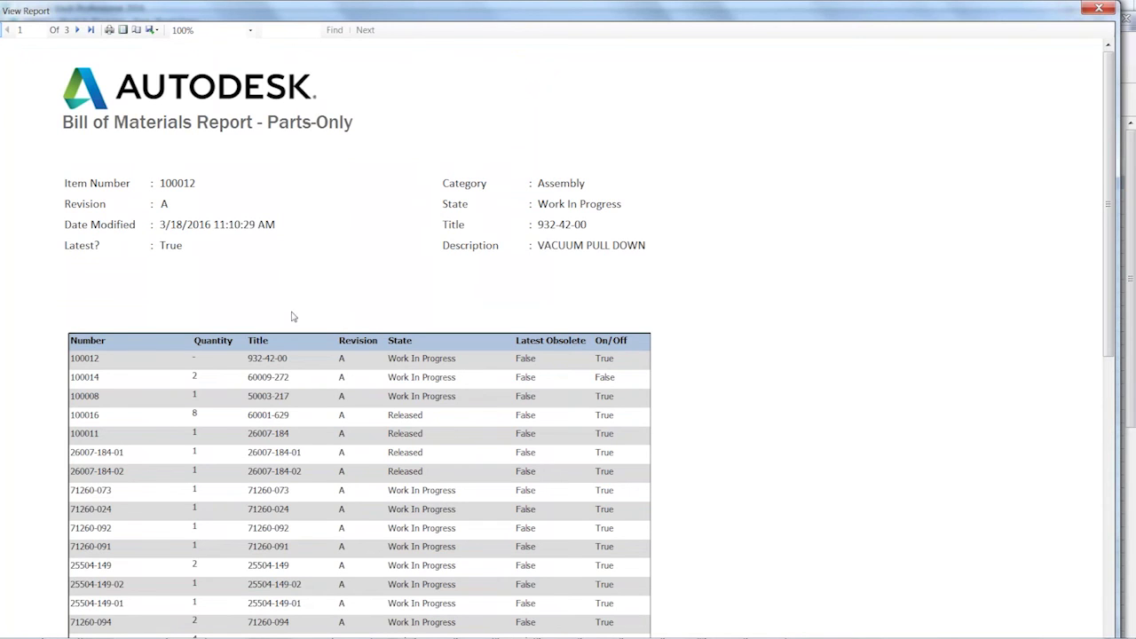
scroll(251, 342, down, 5)
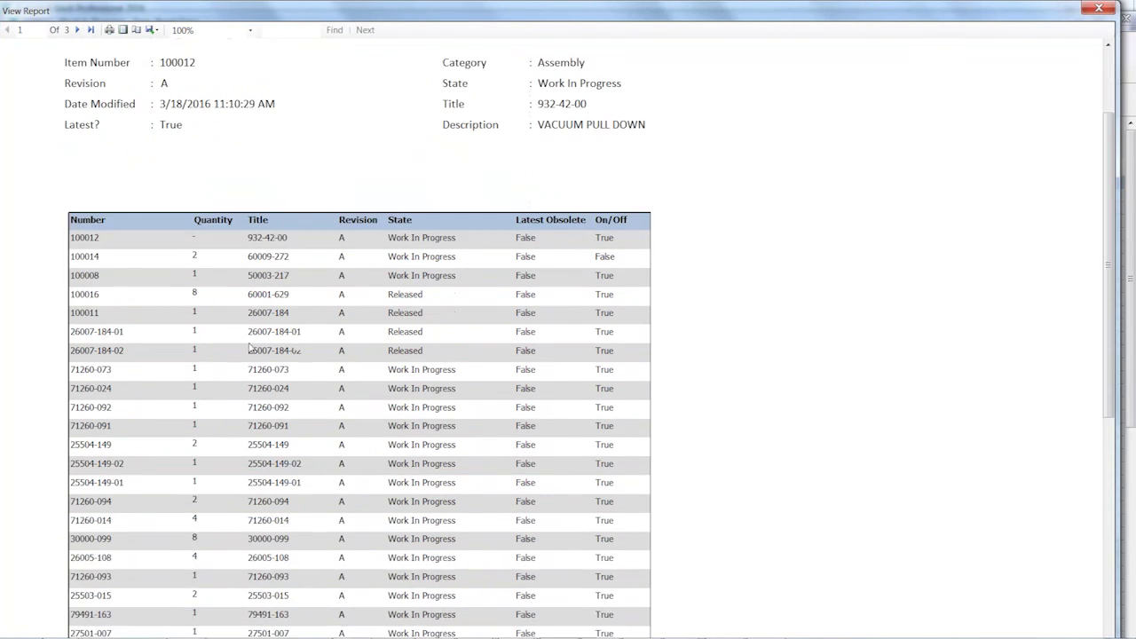
scroll(251, 344, down, 10)
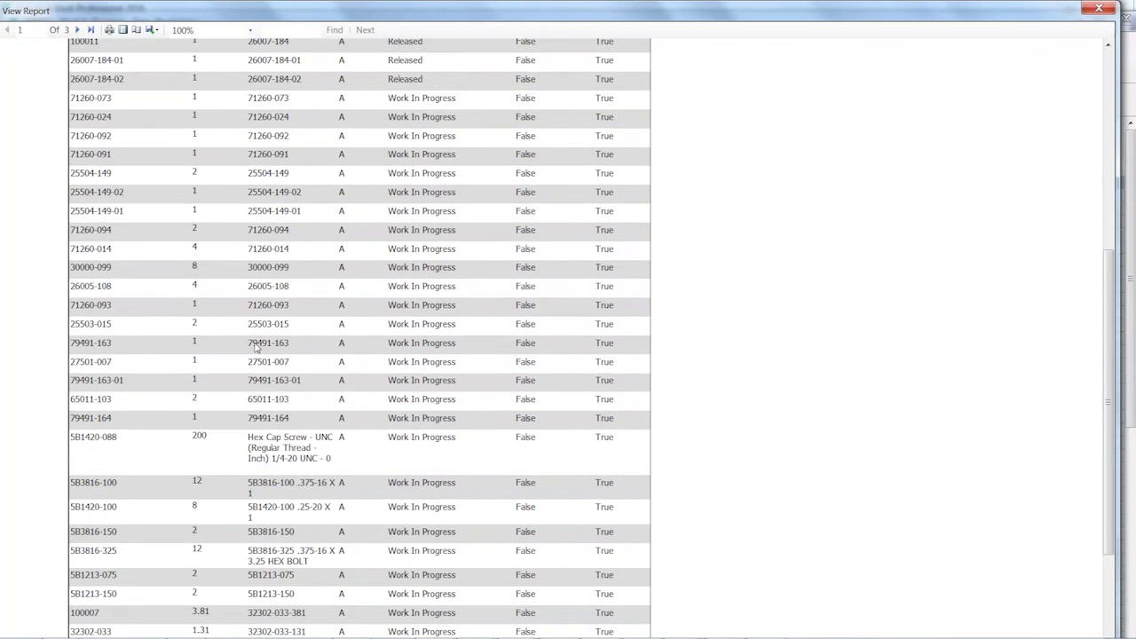
scroll(251, 364, up, 2)
scroll(264, 365, up, 6)
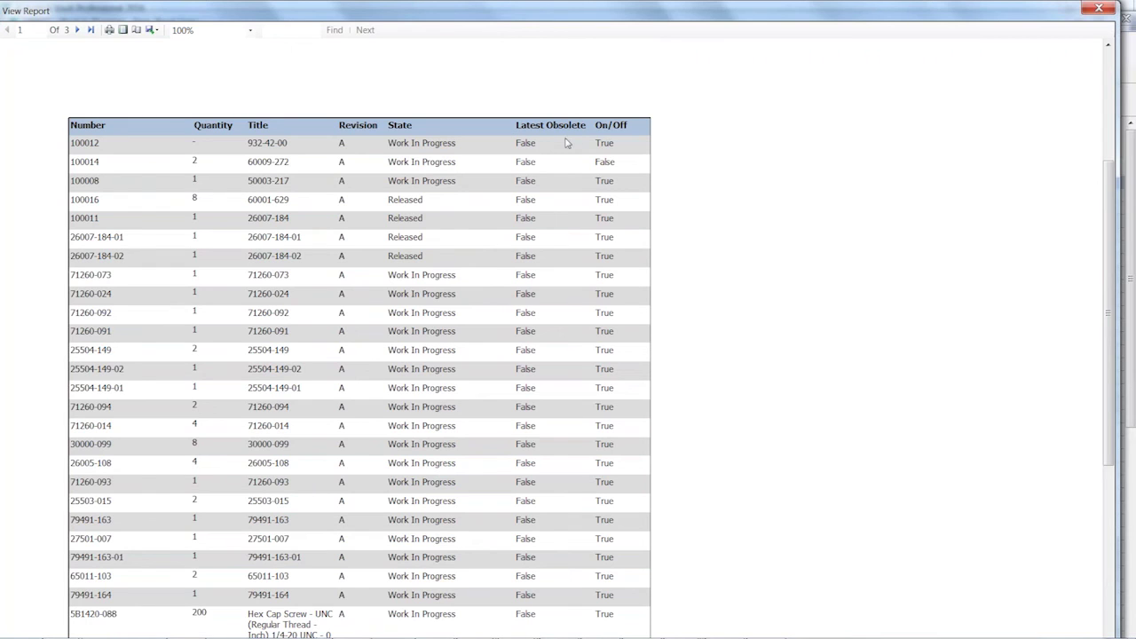
click(151, 30)
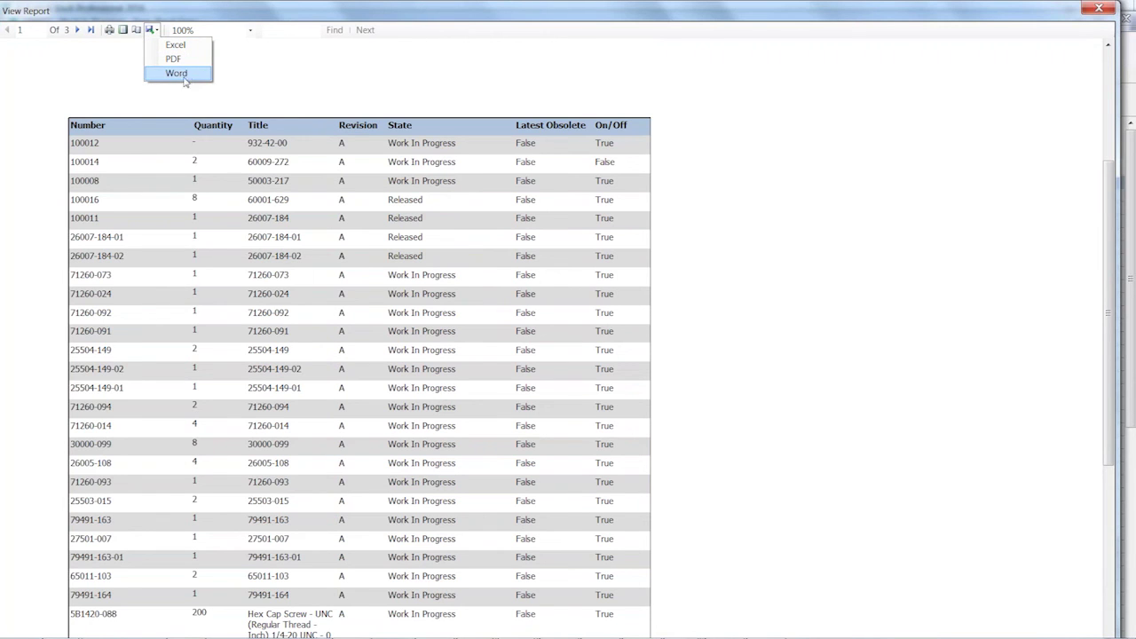
drag(1109, 346, 1101, 554)
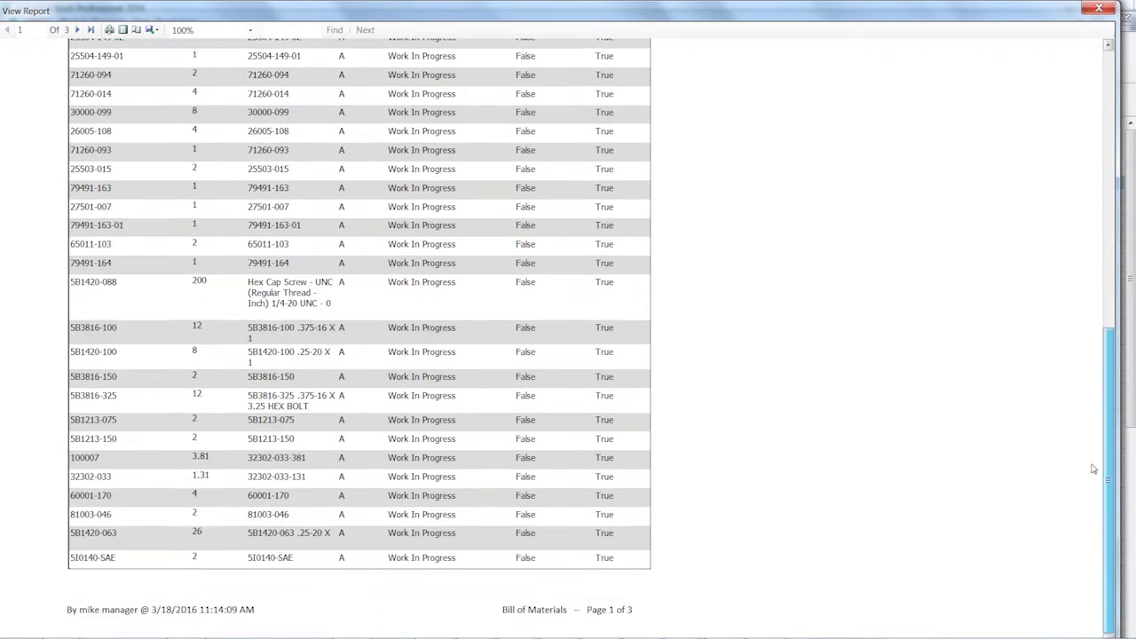
drag(1107, 468, 1107, 179)
click(1099, 8)
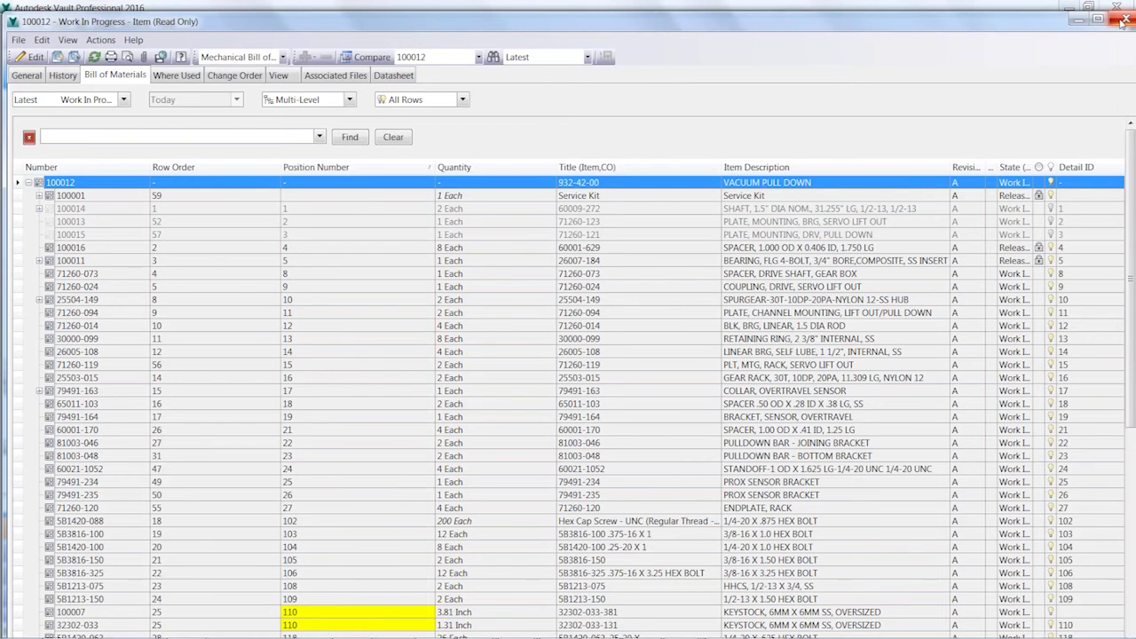
click(1124, 20)
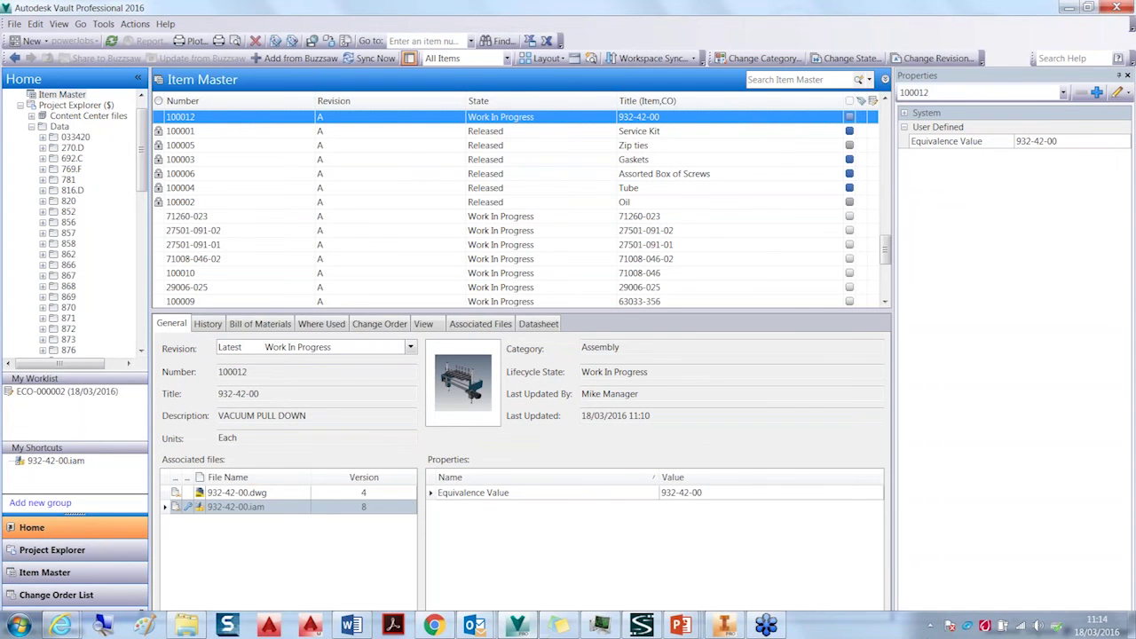
Switch to the running PowerPoint slide show and advance to the Conclusion slide.
click(681, 625)
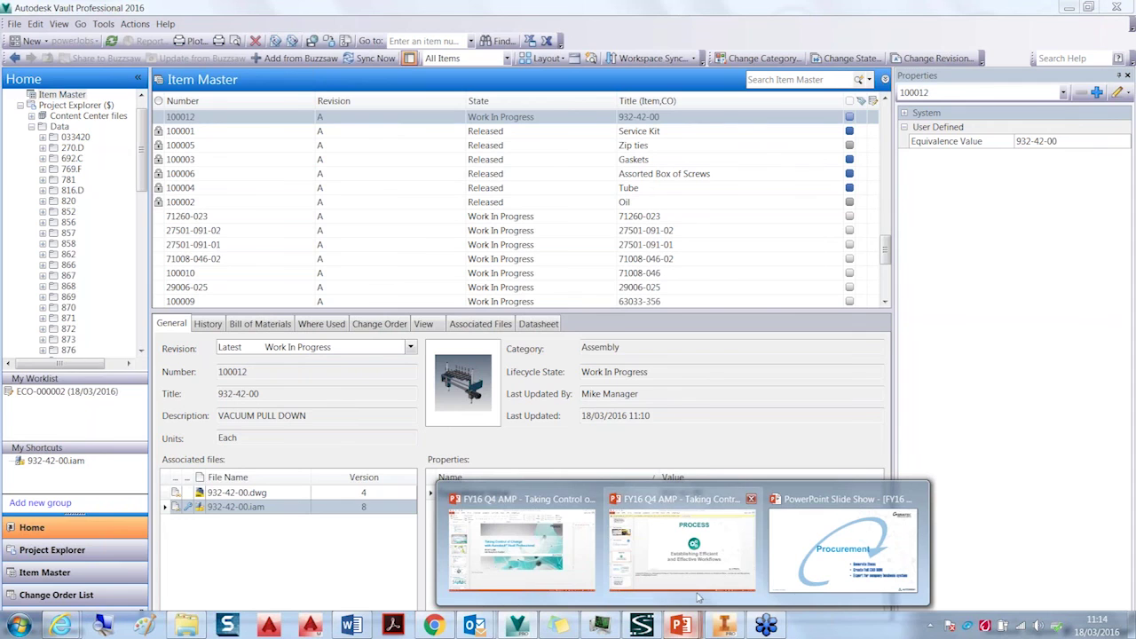
click(843, 546)
click(610, 408)
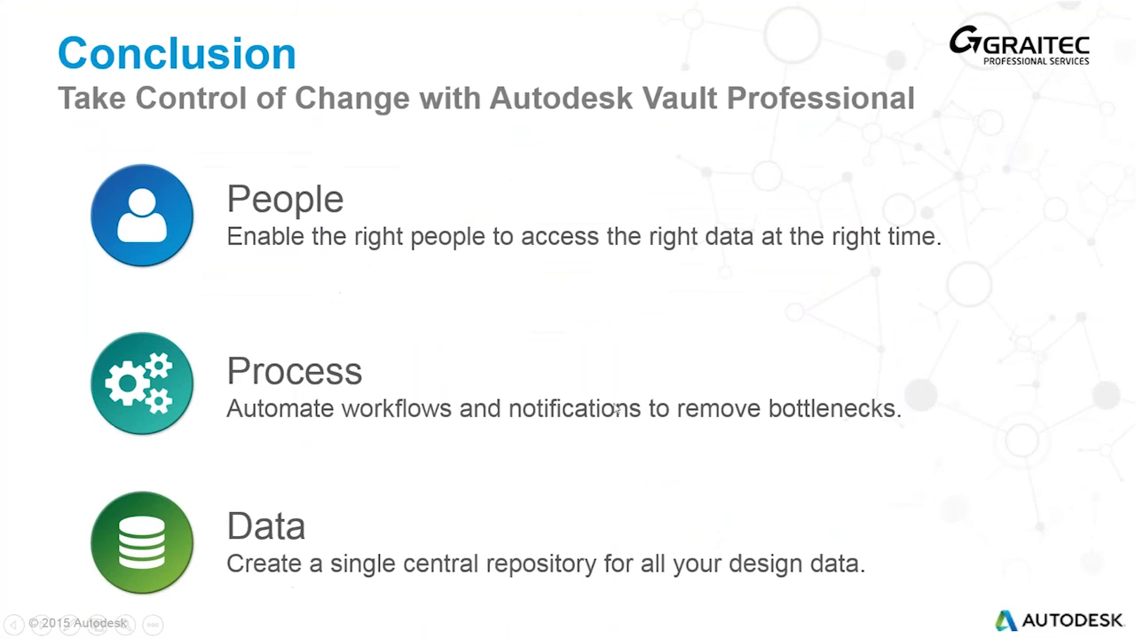